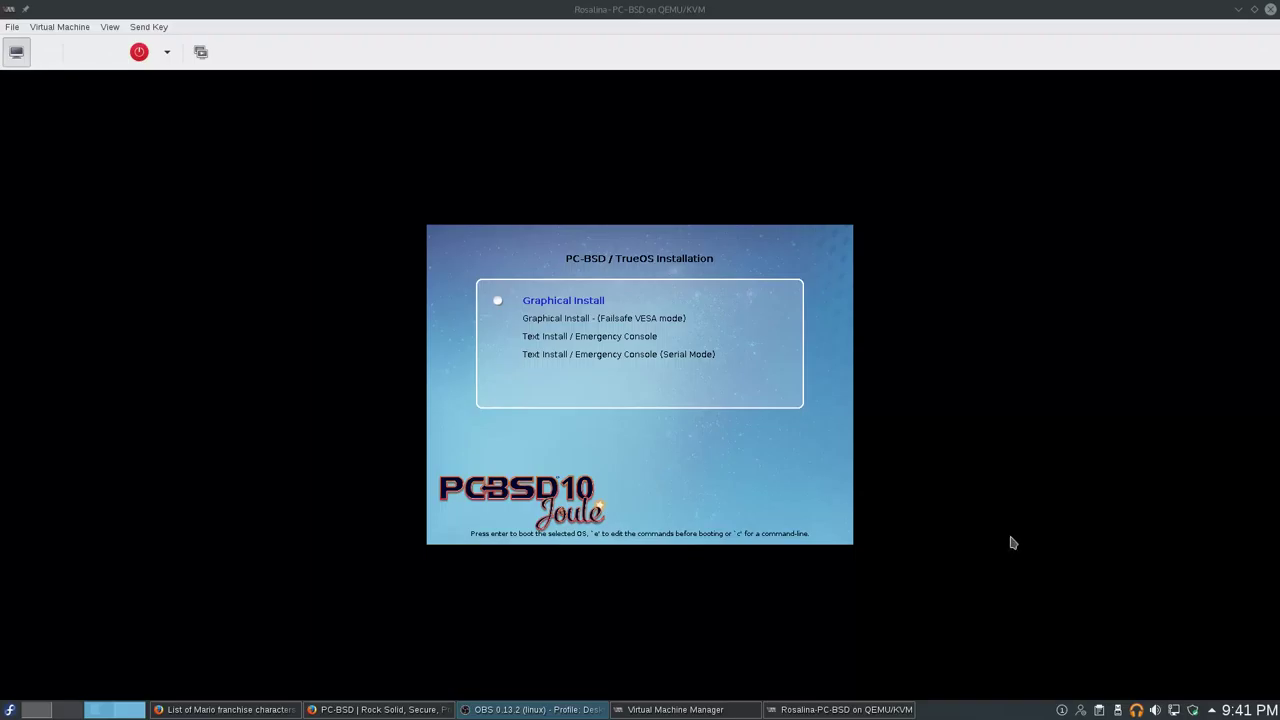
# Step: Switch to Firefox and examine the PC-BSD 7.0.1 review, down to its installation and video driver setup screenshots
pyautogui.click(380, 709)
pyautogui.click(215, 28)
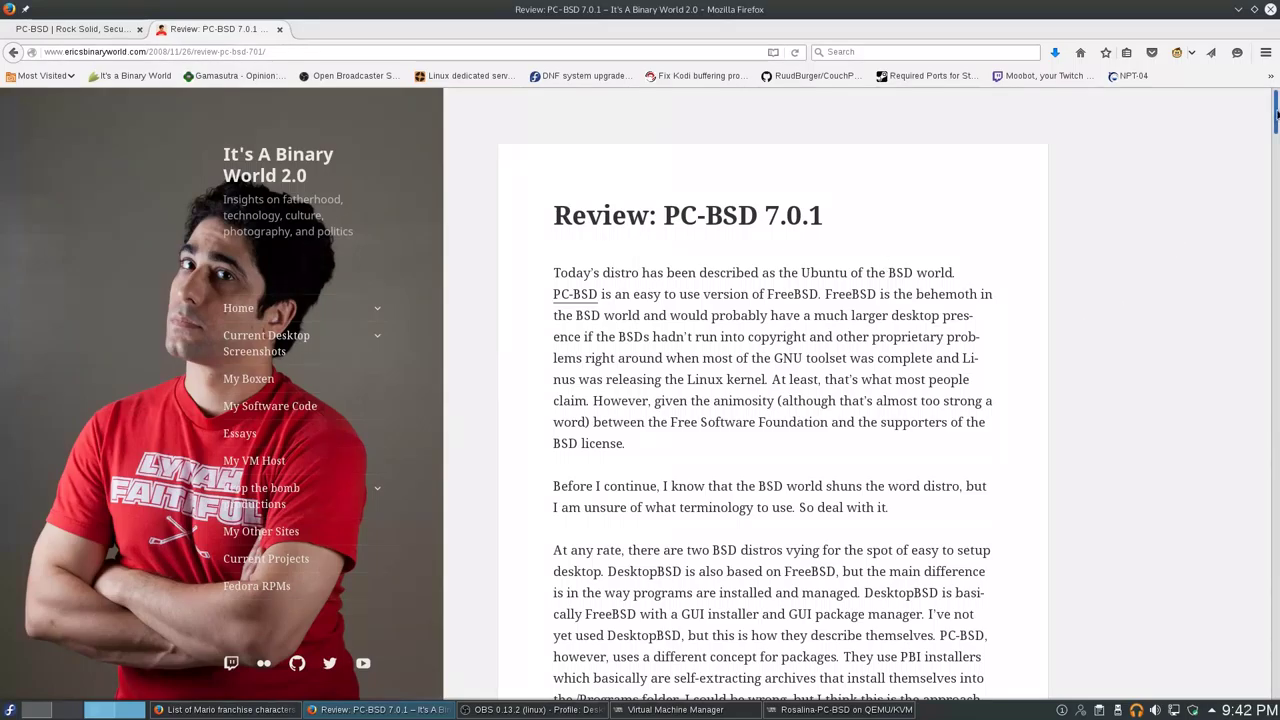
pyautogui.moveTo(1276, 115); pyautogui.dragTo(1276, 374)
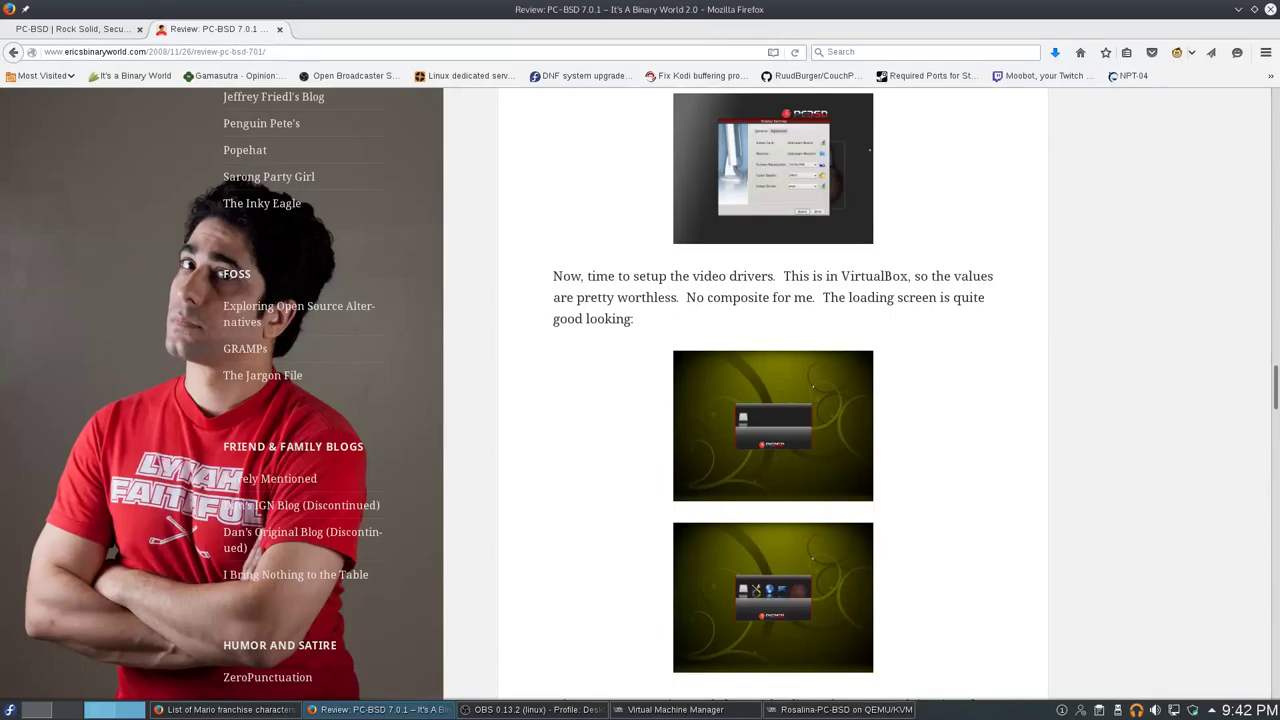
pyautogui.moveTo(1276, 374)
pyautogui.mouseDown()
pyautogui.moveTo(1266, 570)
pyautogui.moveTo(1276, 345)
pyautogui.moveTo(1276, 365)
pyautogui.mouseUp()
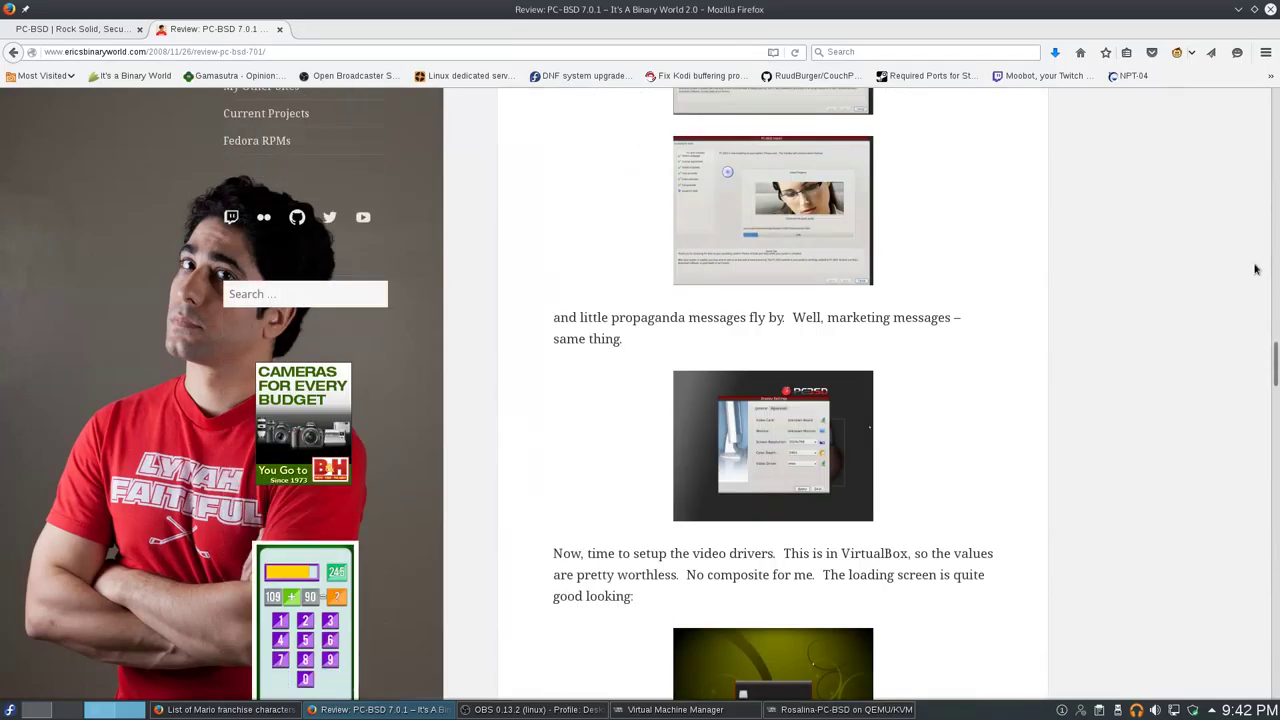
pyautogui.scroll(-3, 712, 476)
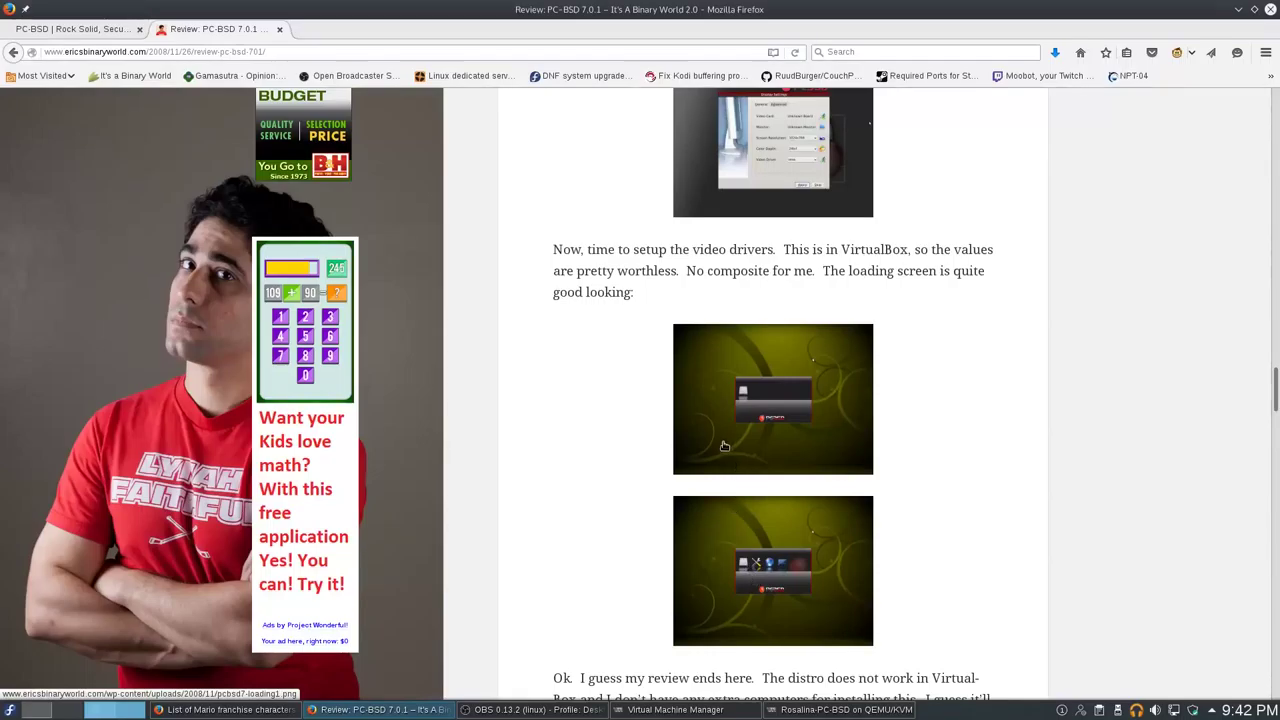
# Step: Examine the PC-BSD homepage's introduction to the Lumina Desktop and its desktop, server and net installation download options
pyautogui.click(31, 31)
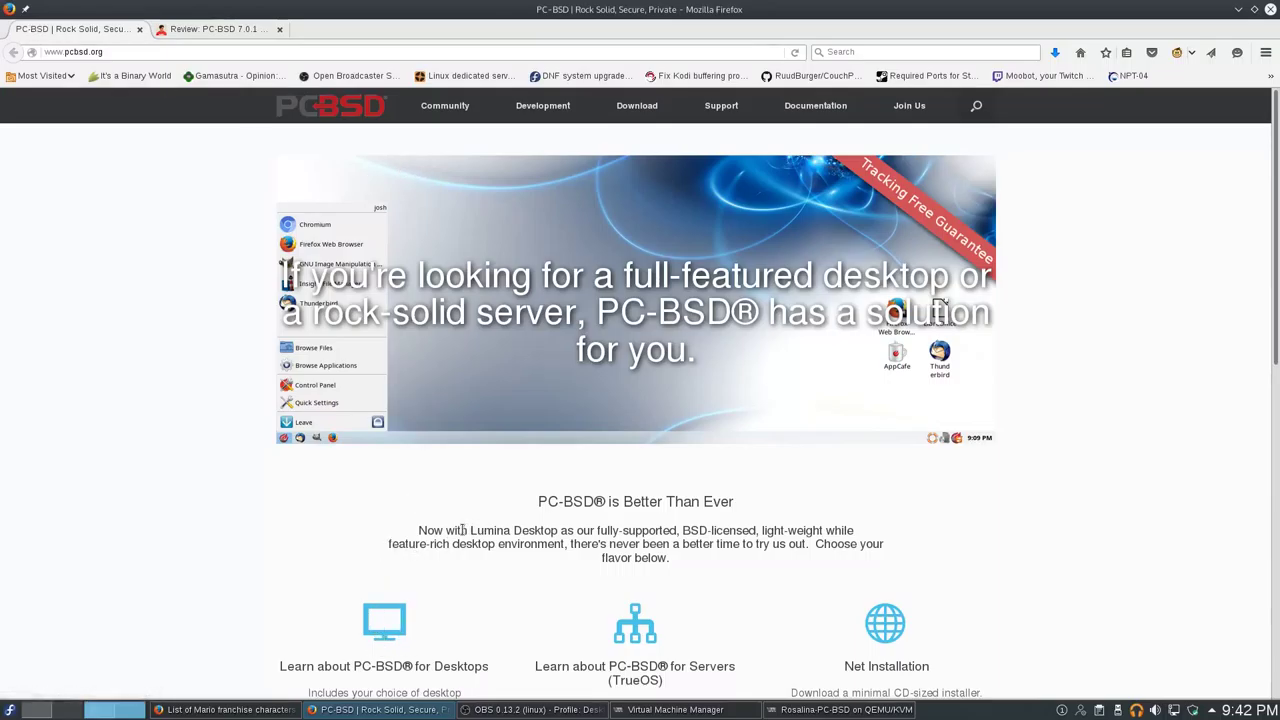
pyautogui.moveTo(462, 530); pyautogui.dragTo(545, 548)
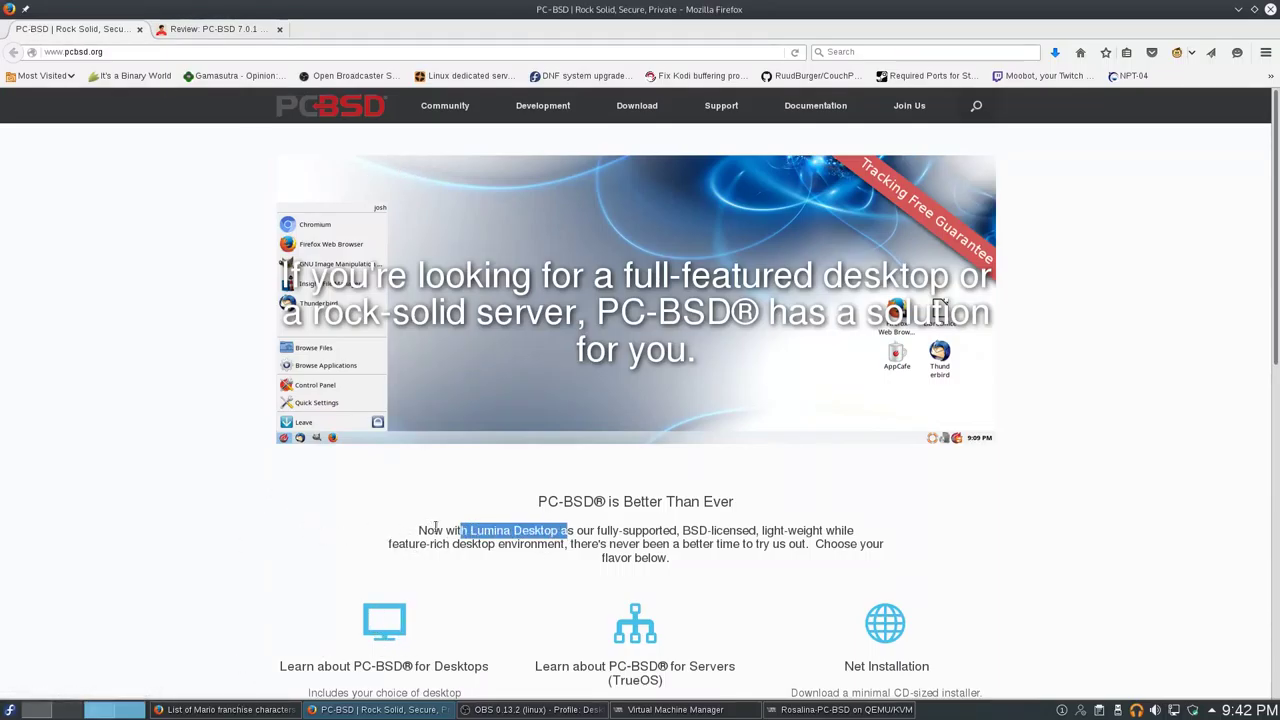
pyautogui.moveTo(455, 530); pyautogui.dragTo(600, 530)
pyautogui.click(610, 558)
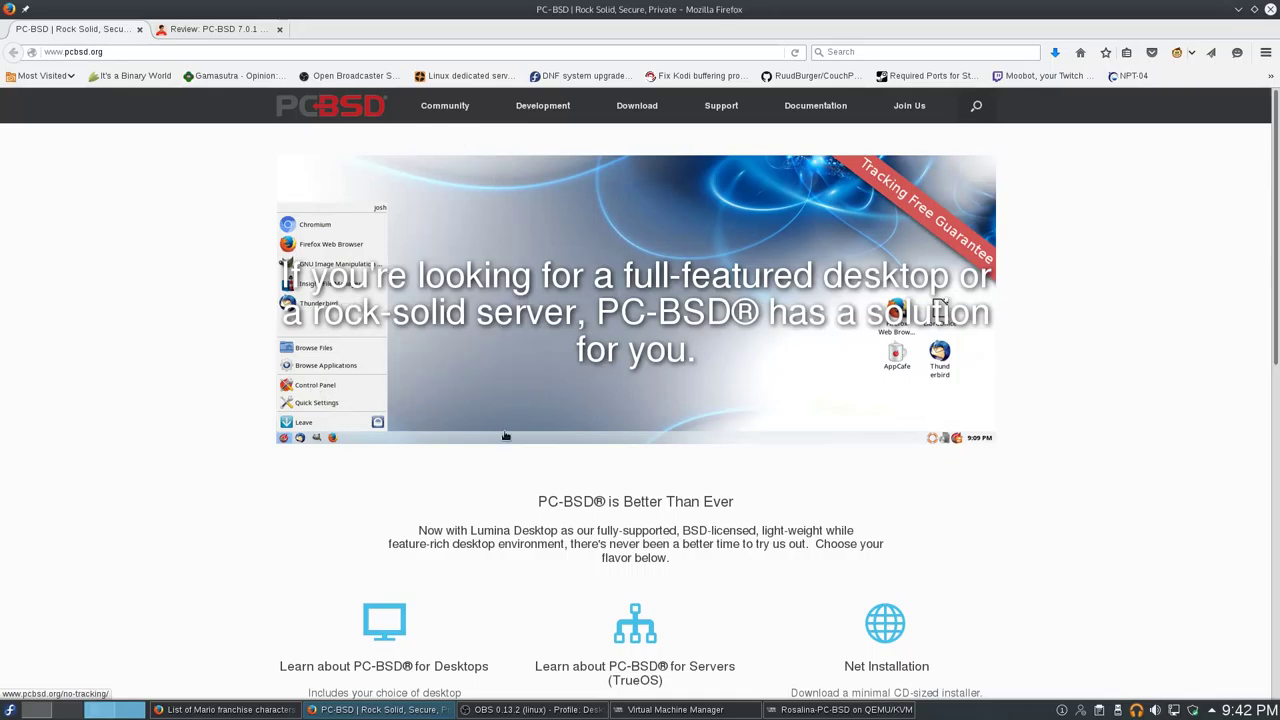
pyautogui.scroll(-2, 792, 461)
pyautogui.scroll(-3, 792, 461)
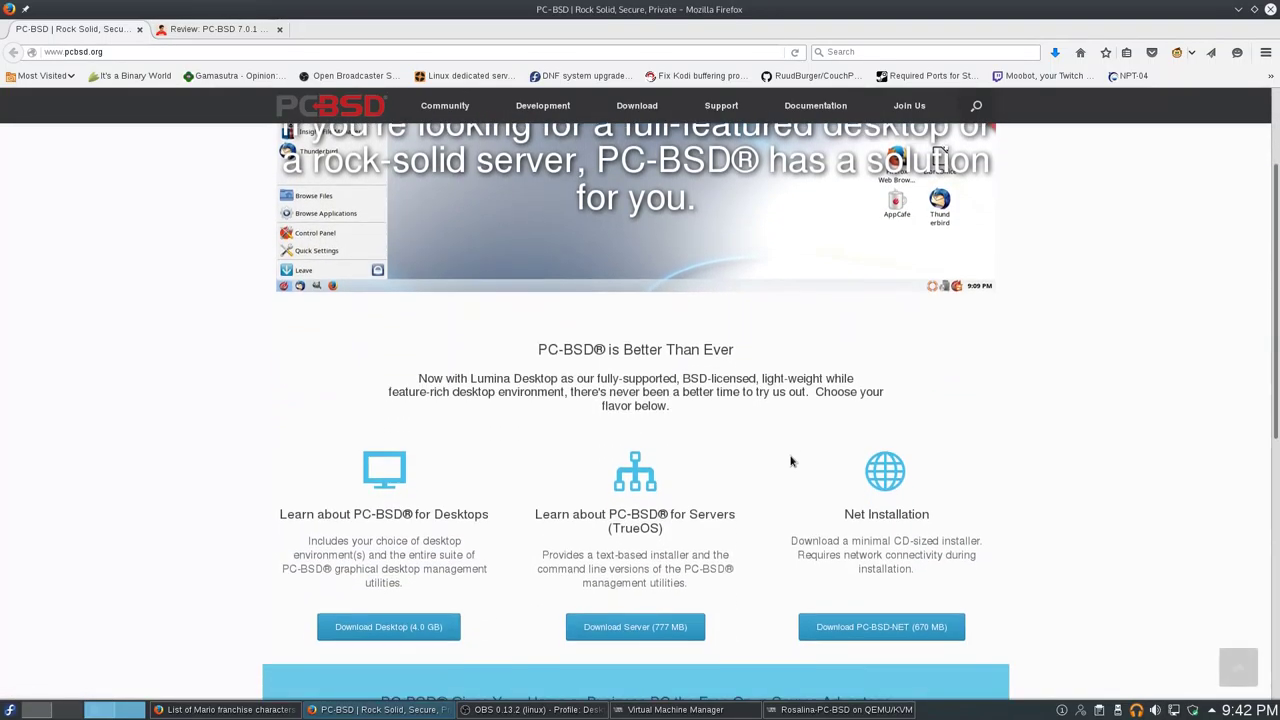
pyautogui.scroll(4, 783, 426)
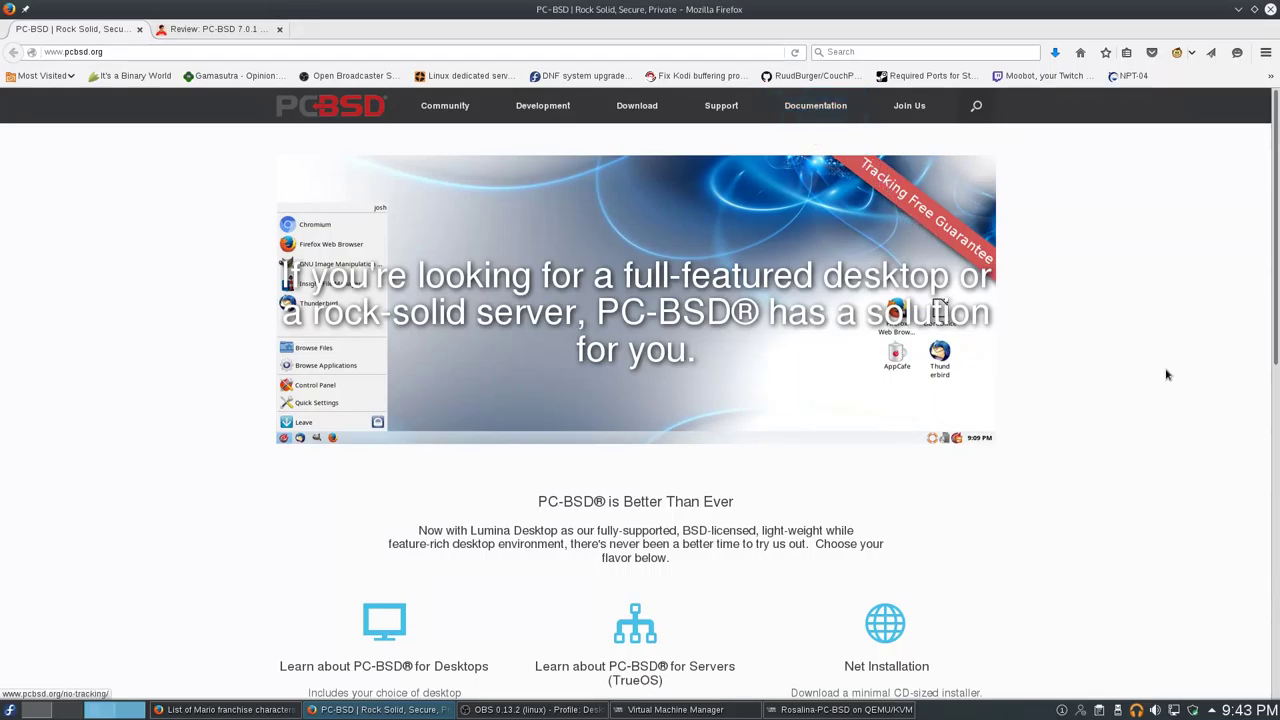
# Step: Read the Simple, Stable and Secure feature descriptions and the sections below them on the PC-BSD homepage
pyautogui.scroll(-1, 1163, 371)
pyautogui.scroll(-7, 1163, 371)
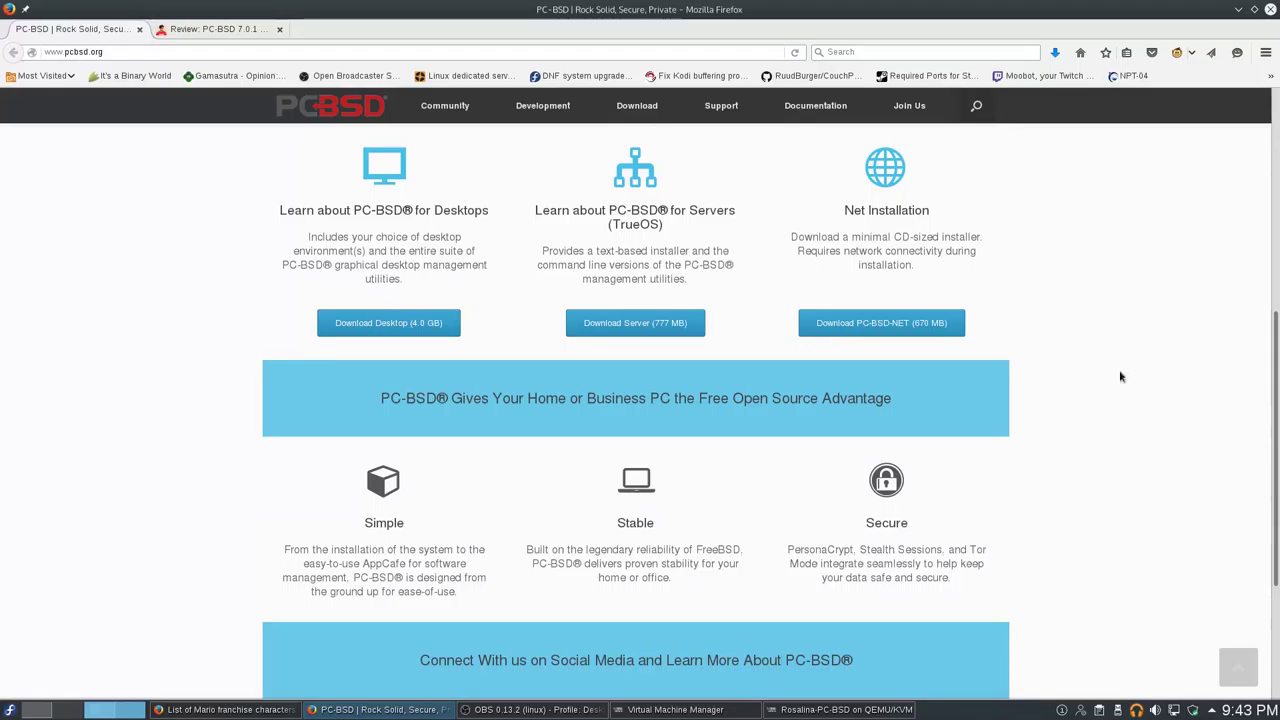
pyautogui.scroll(-2, 1120, 374)
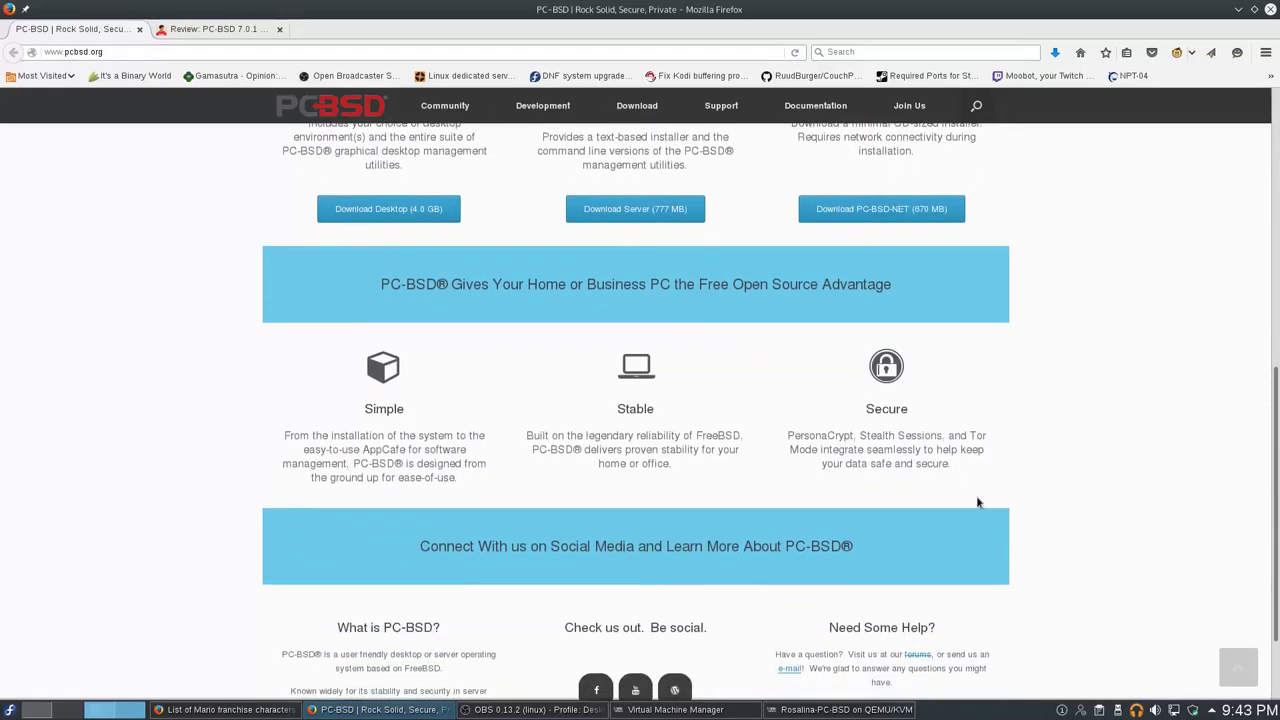
pyautogui.moveTo(797, 436); pyautogui.dragTo(862, 450)
pyautogui.click(860, 450)
pyautogui.scroll(-1, 860, 450)
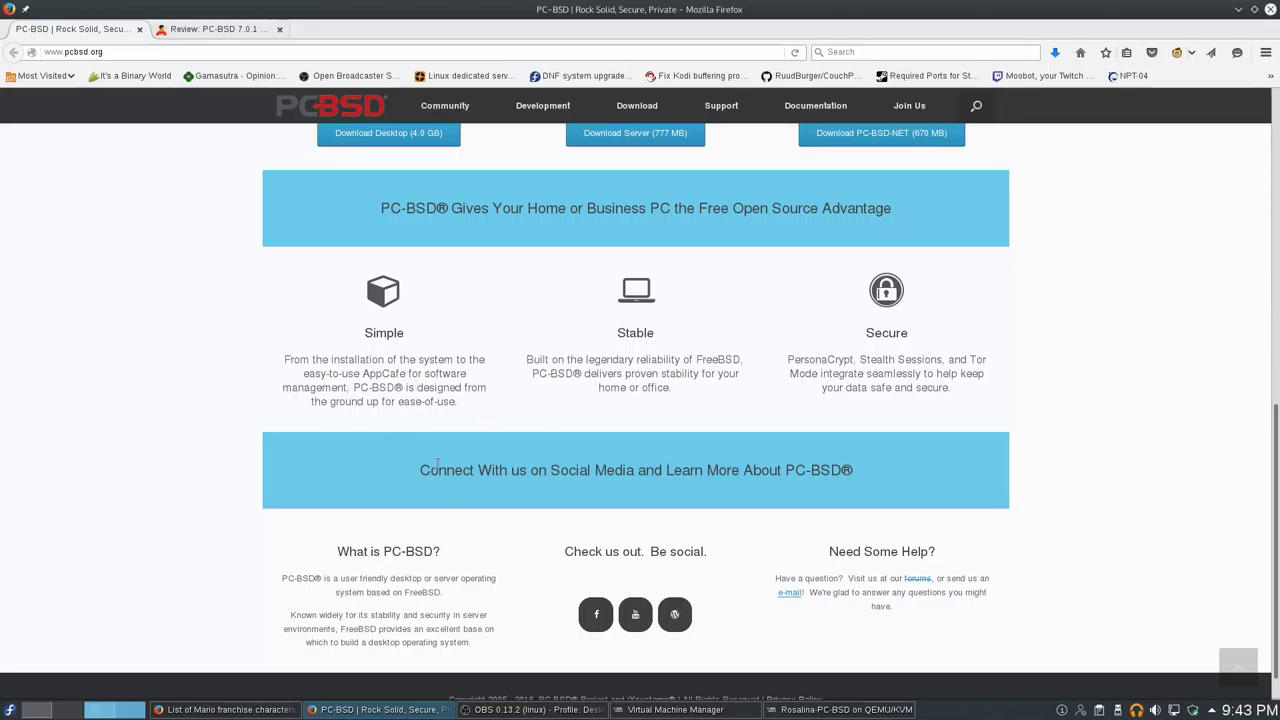
pyautogui.scroll(8, 1111, 486)
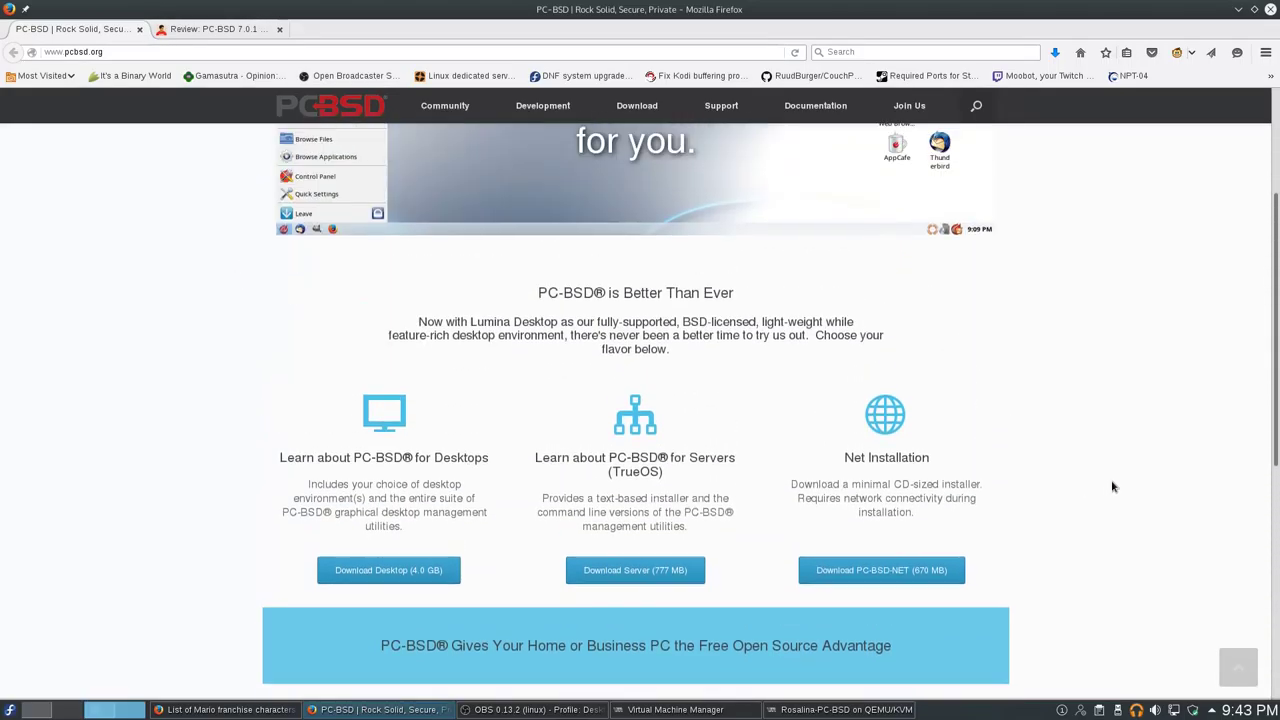
pyautogui.scroll(3, 1111, 486)
# Step: Switch to the PC-BSD virtual machine, boot the Graphical Install and continue with English as the installer language
pyautogui.click(845, 709)
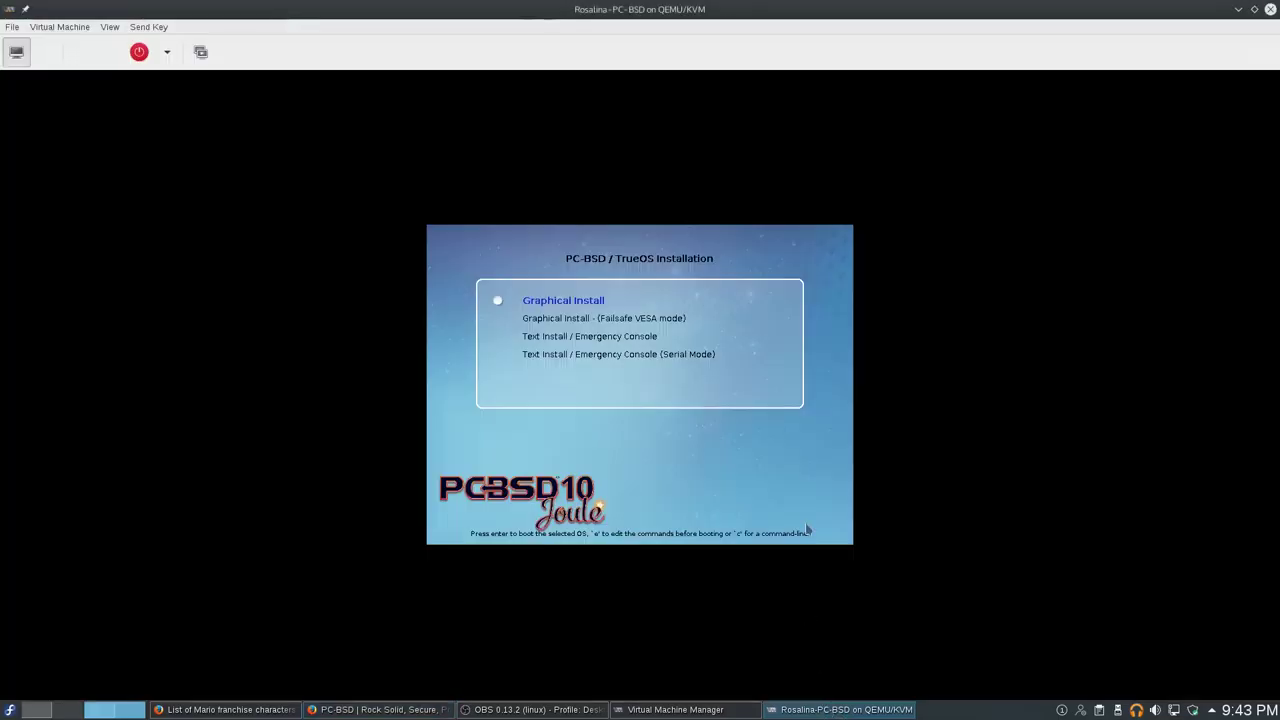
pyautogui.press('Return')
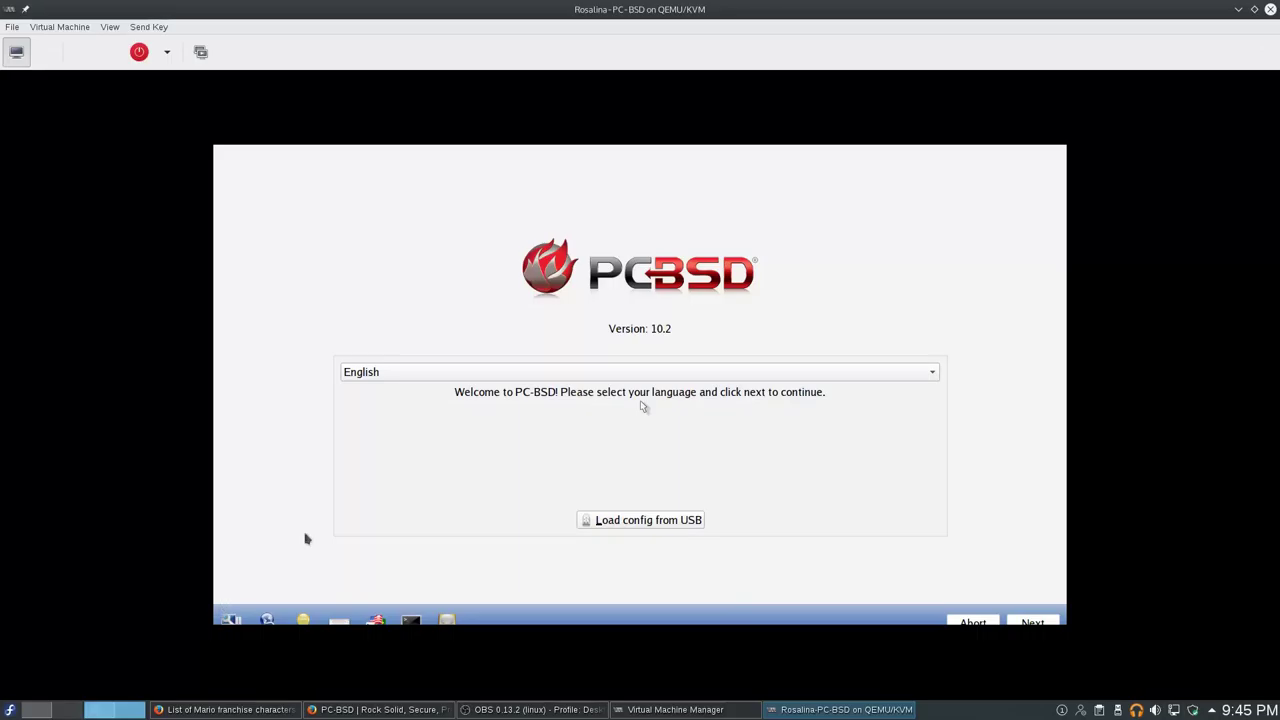
pyautogui.click(677, 443)
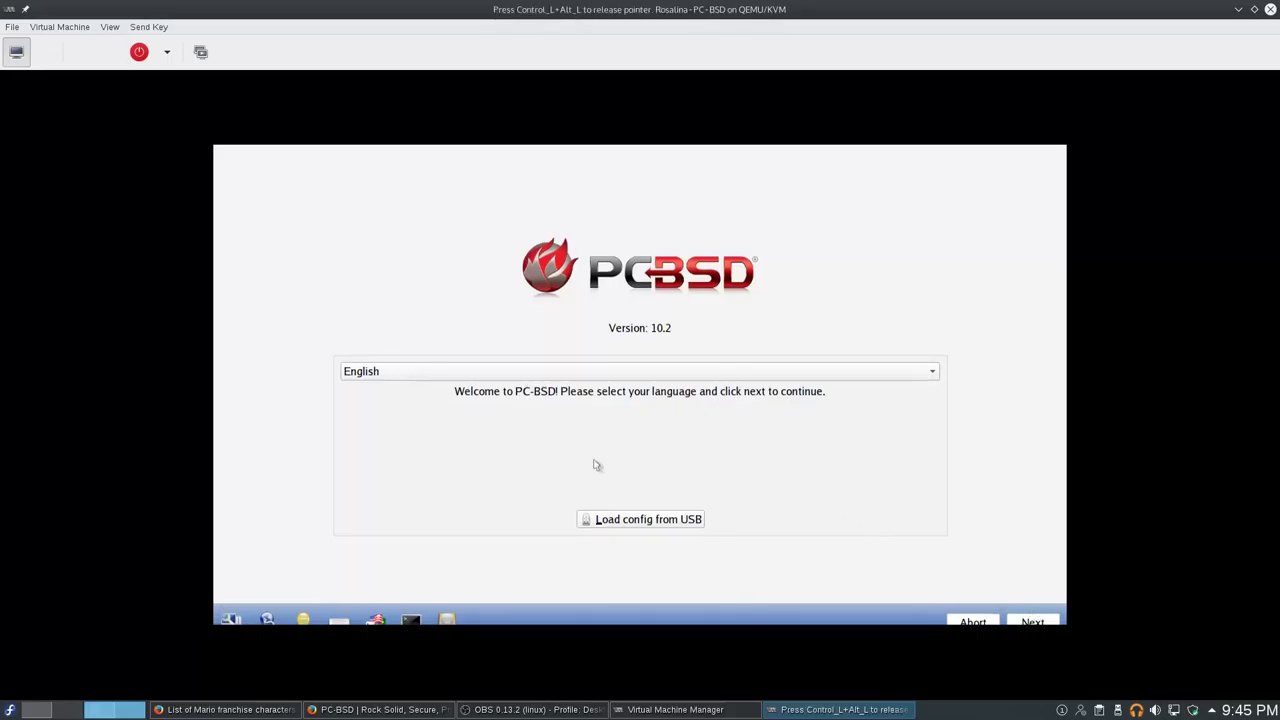
pyautogui.click(1034, 620)
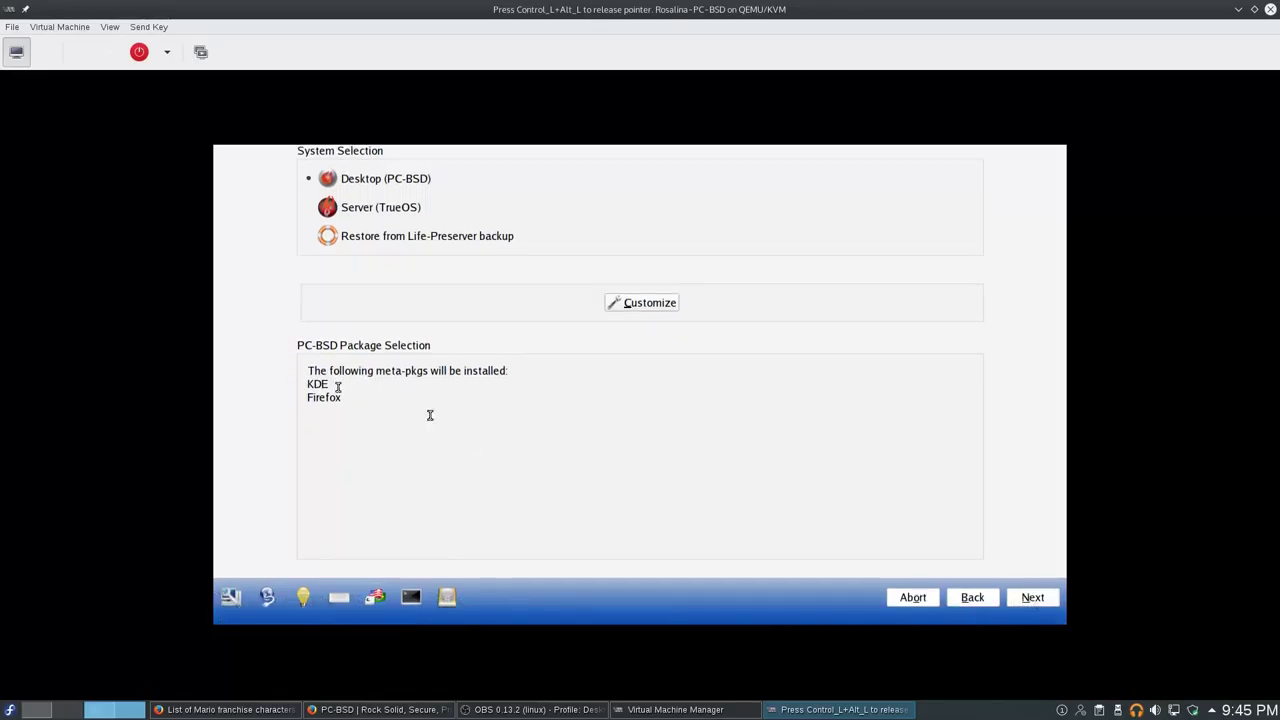
# Step: Look through the customizable system packages, discard the customization and continue with the Desktop (PC-BSD) system selection
pyautogui.click(650, 302)
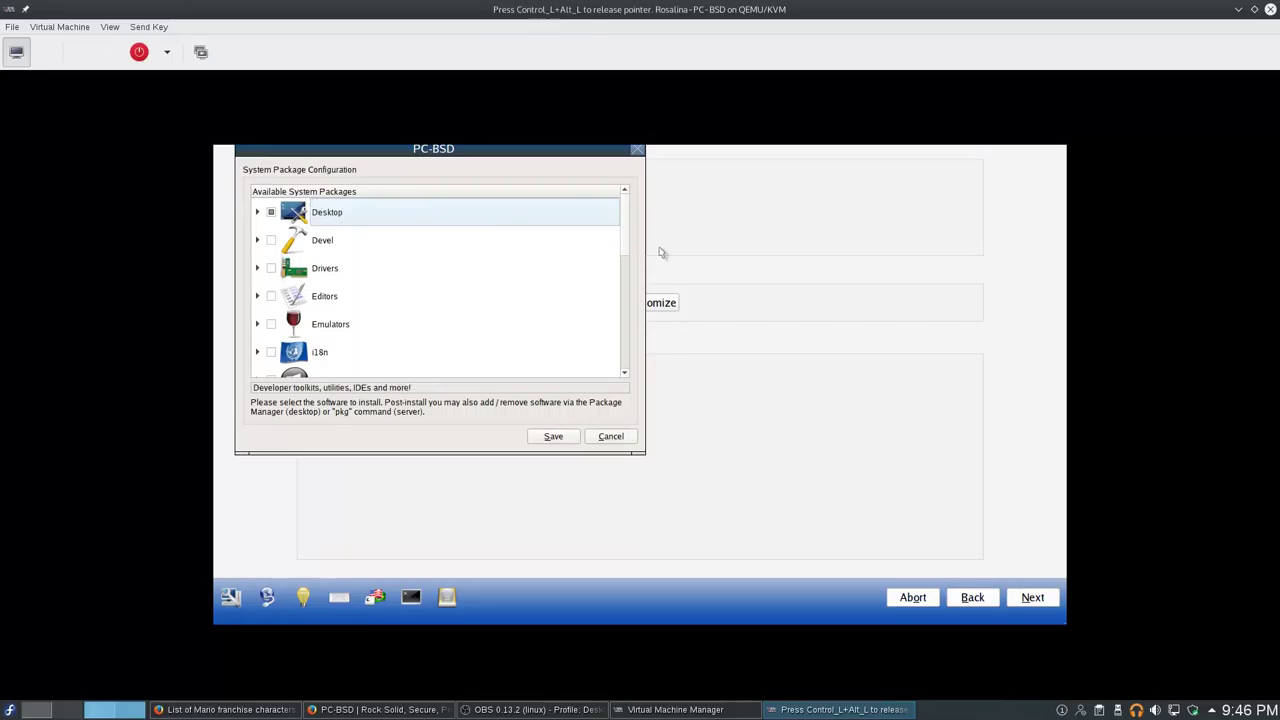
pyautogui.moveTo(629, 234); pyautogui.dragTo(633, 364)
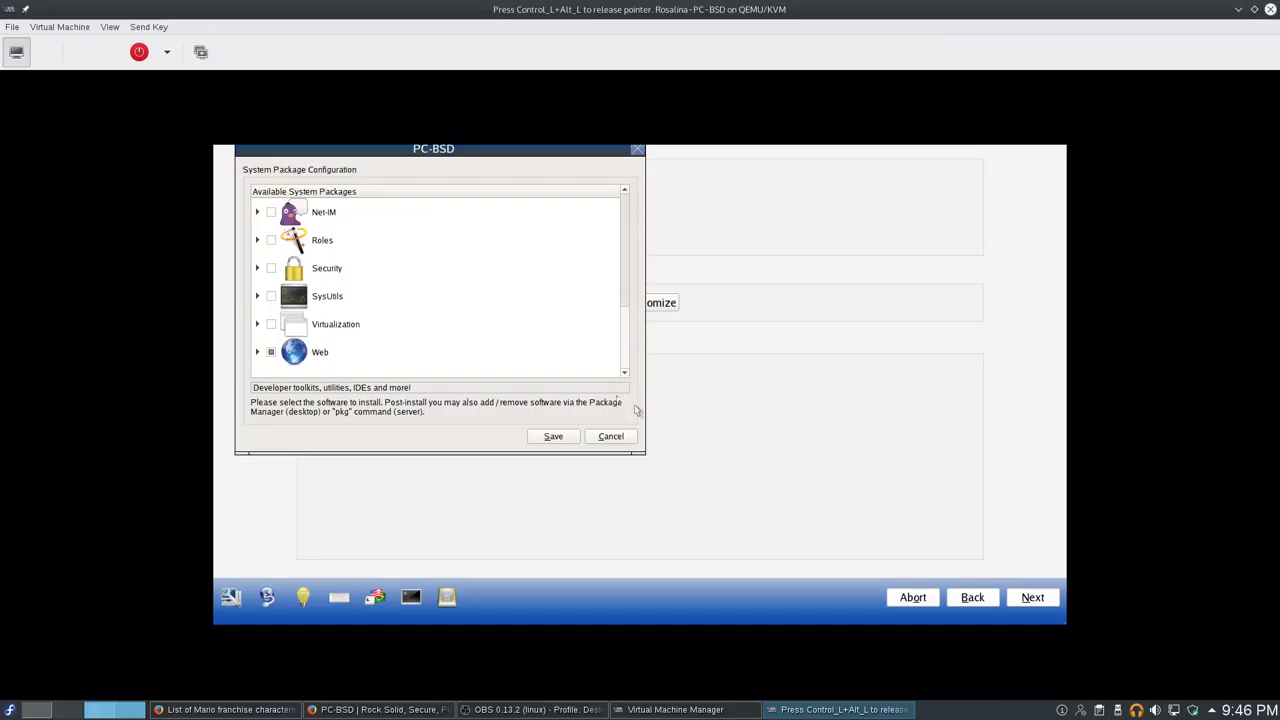
pyautogui.click(611, 436)
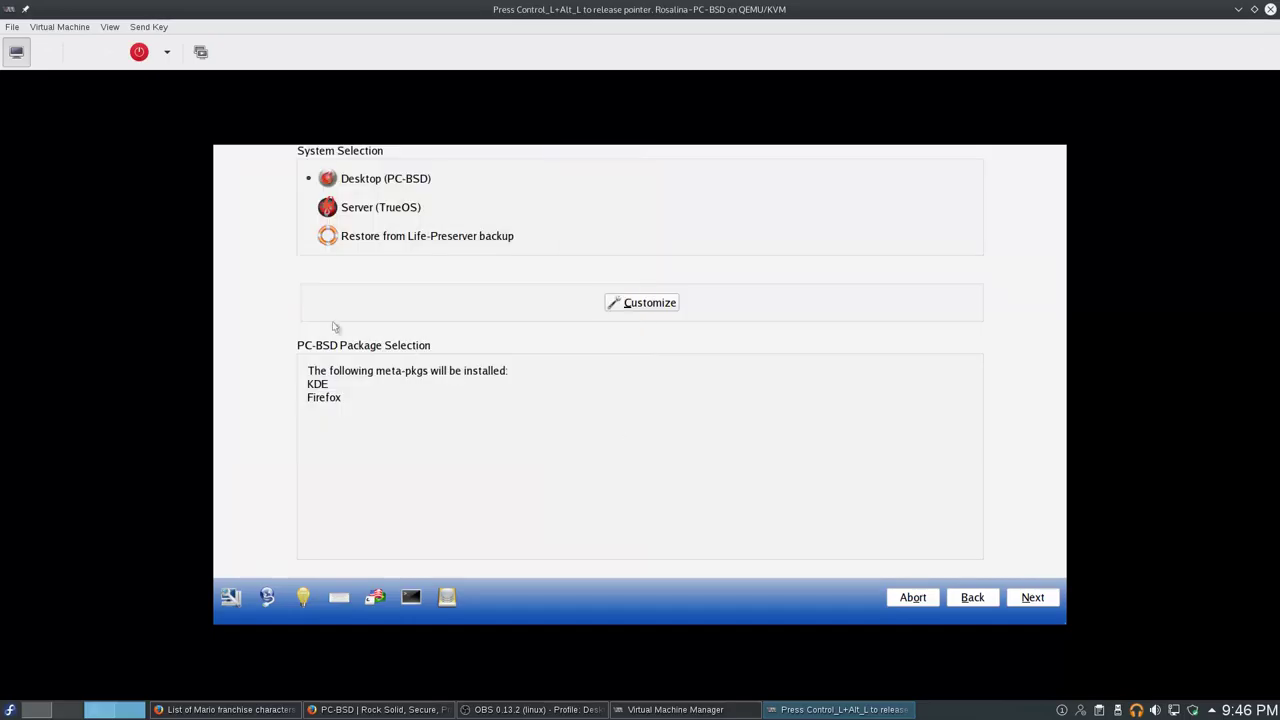
pyautogui.click(1030, 598)
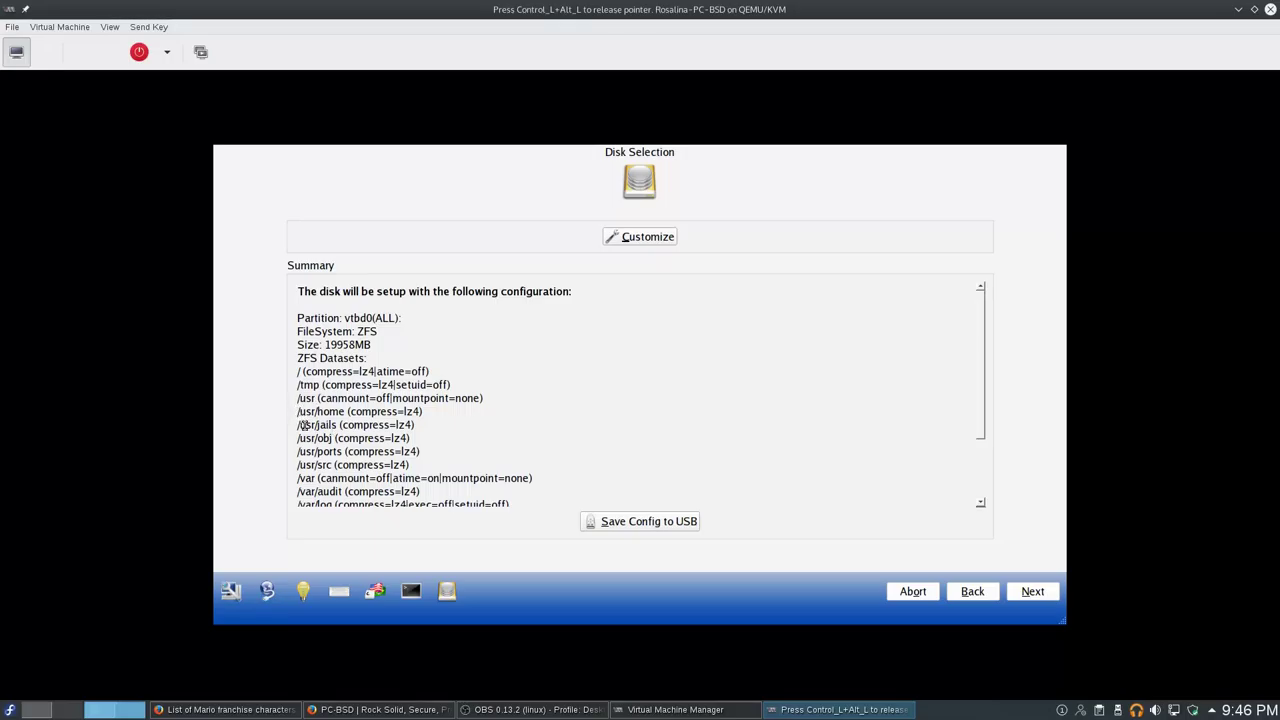
# Step: Review the ZFS dataset and swap layout in the disk summary, accept it and start the installation
pyautogui.scroll(-2, 655, 415)
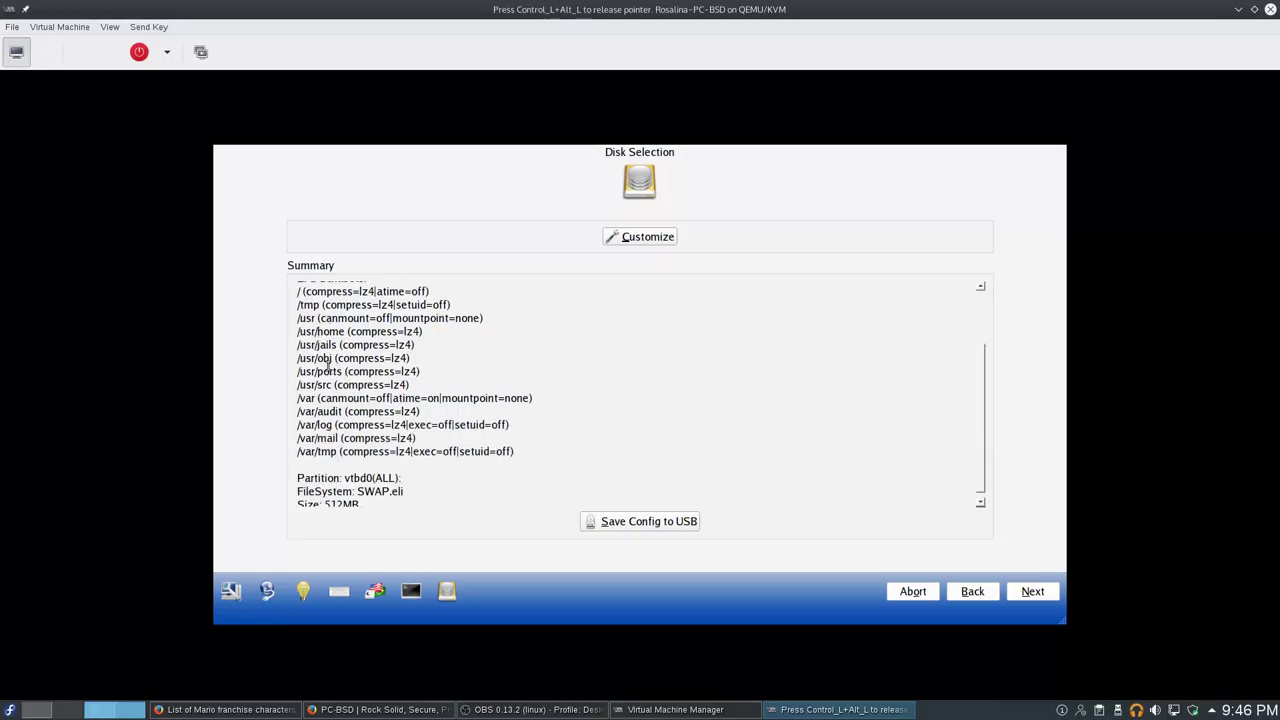
pyautogui.scroll(1, 342, 410)
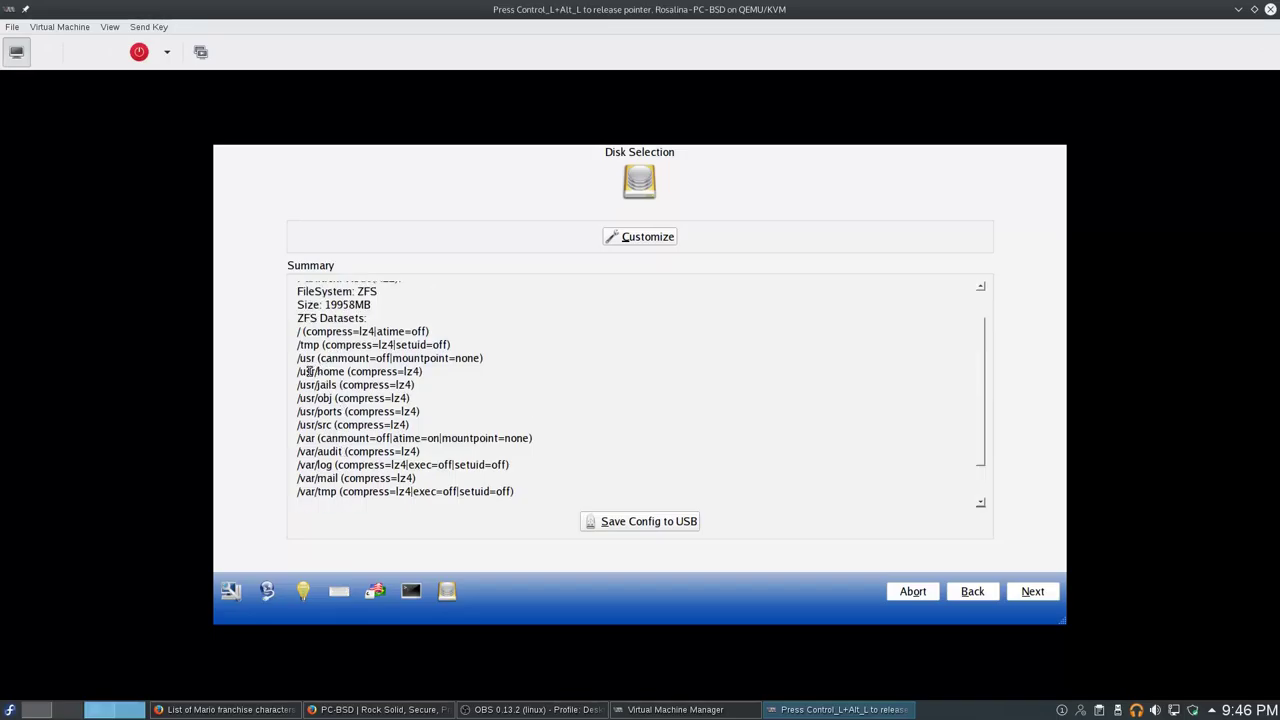
pyautogui.moveTo(297, 371); pyautogui.dragTo(397, 371)
pyautogui.click(337, 378)
pyautogui.scroll(-2, 340, 378)
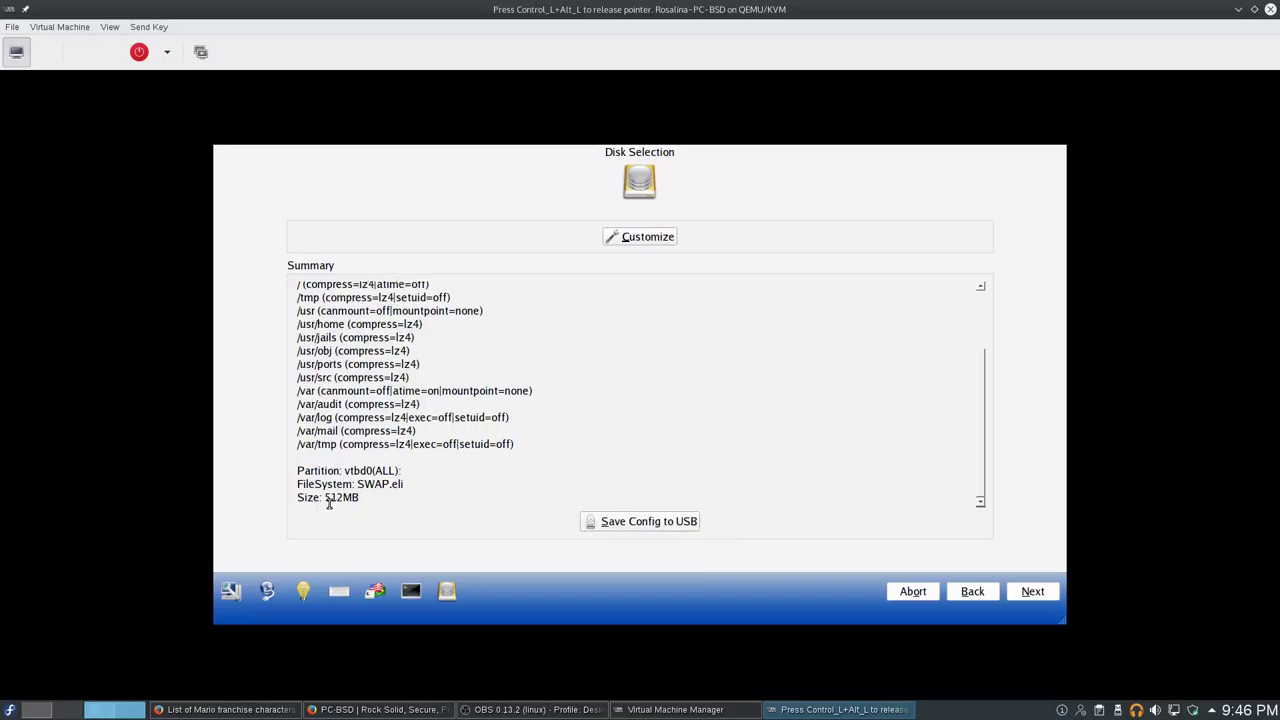
pyautogui.click(1033, 597)
pyautogui.click(656, 372)
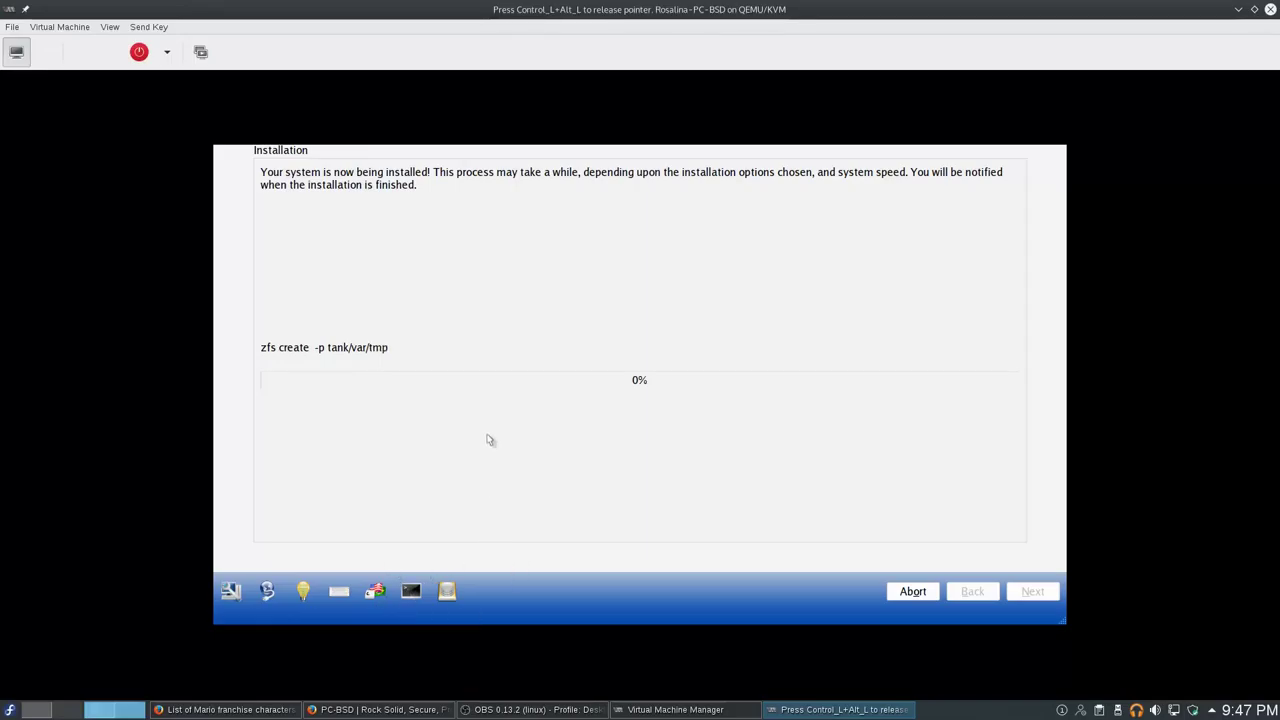
# Step: Release the pointer from the virtual machine, switch to Firefox and reread the installation walkthrough in the PC-BSD 7.0.1 review
pyautogui.hotkey('ctrl', 'alt')
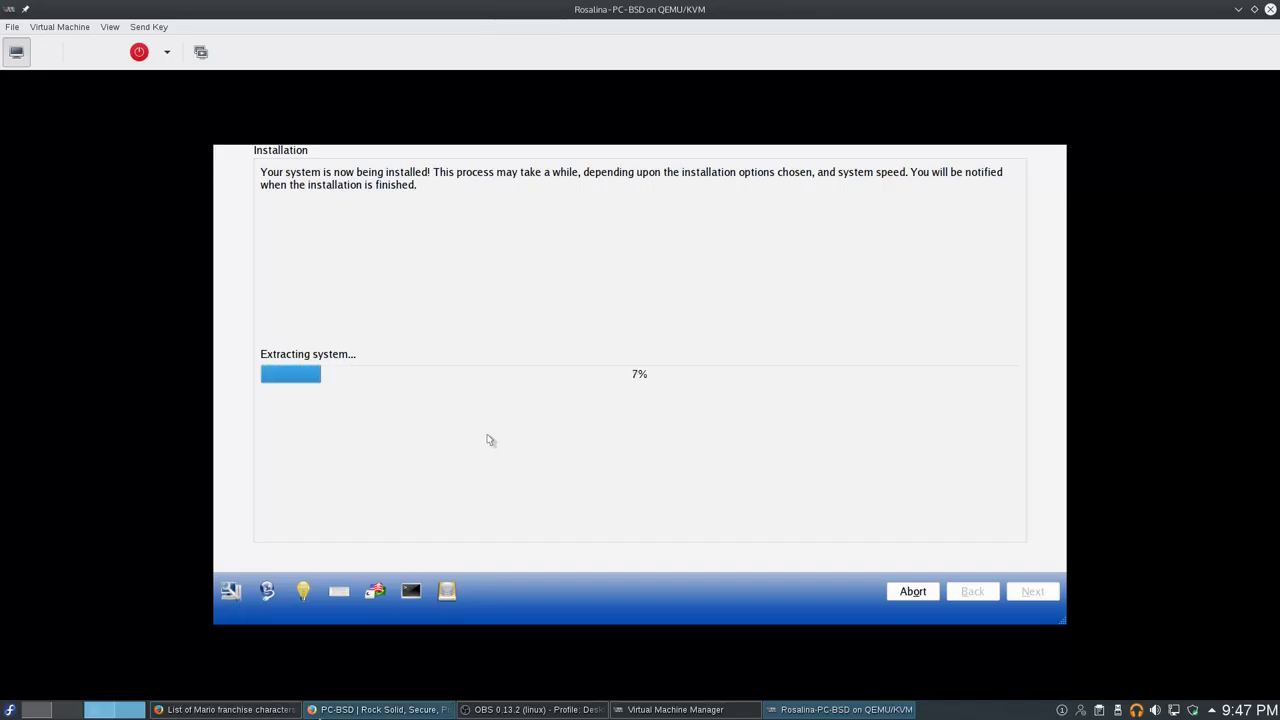
pyautogui.moveTo(328, 714)
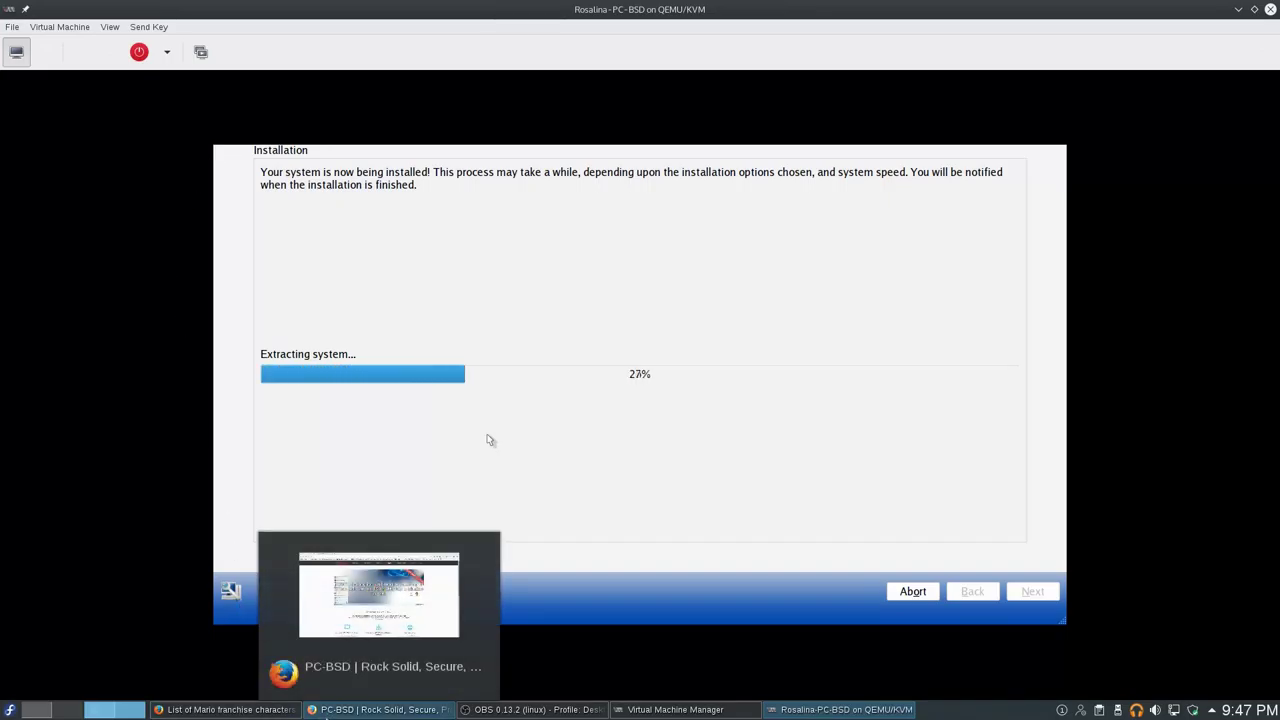
pyautogui.click(328, 712)
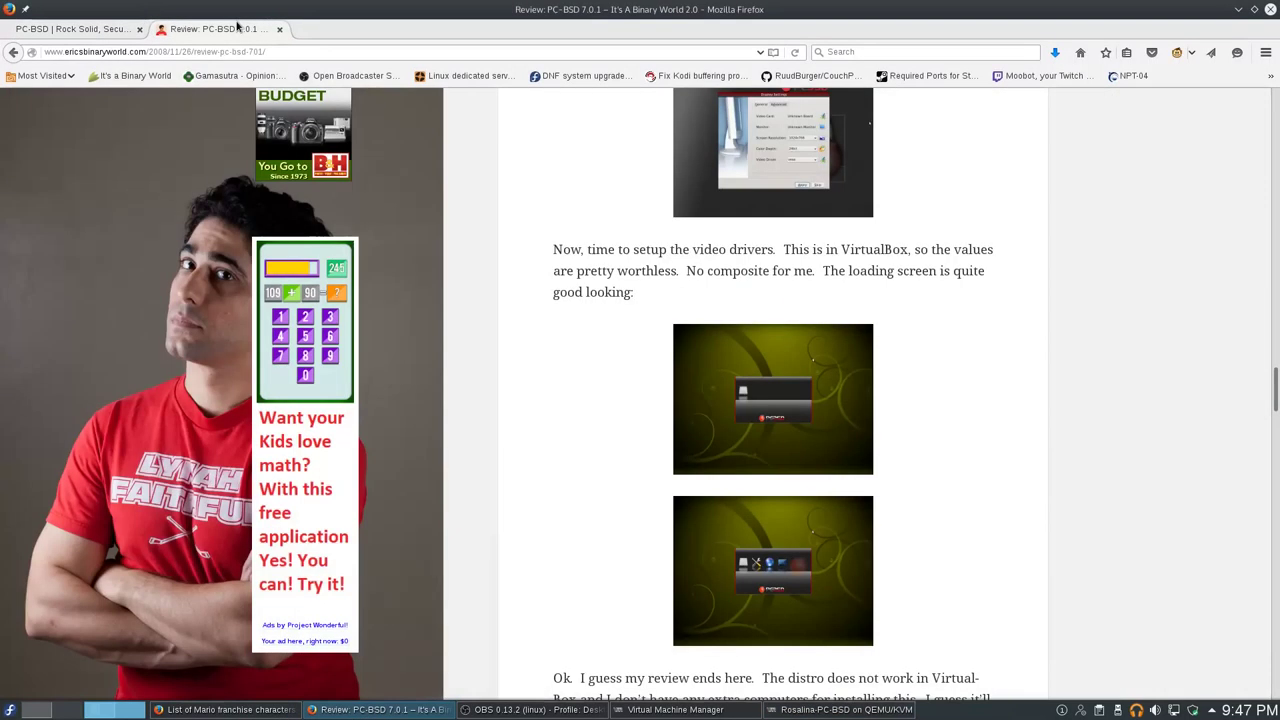
pyautogui.scroll(10, 806, 341)
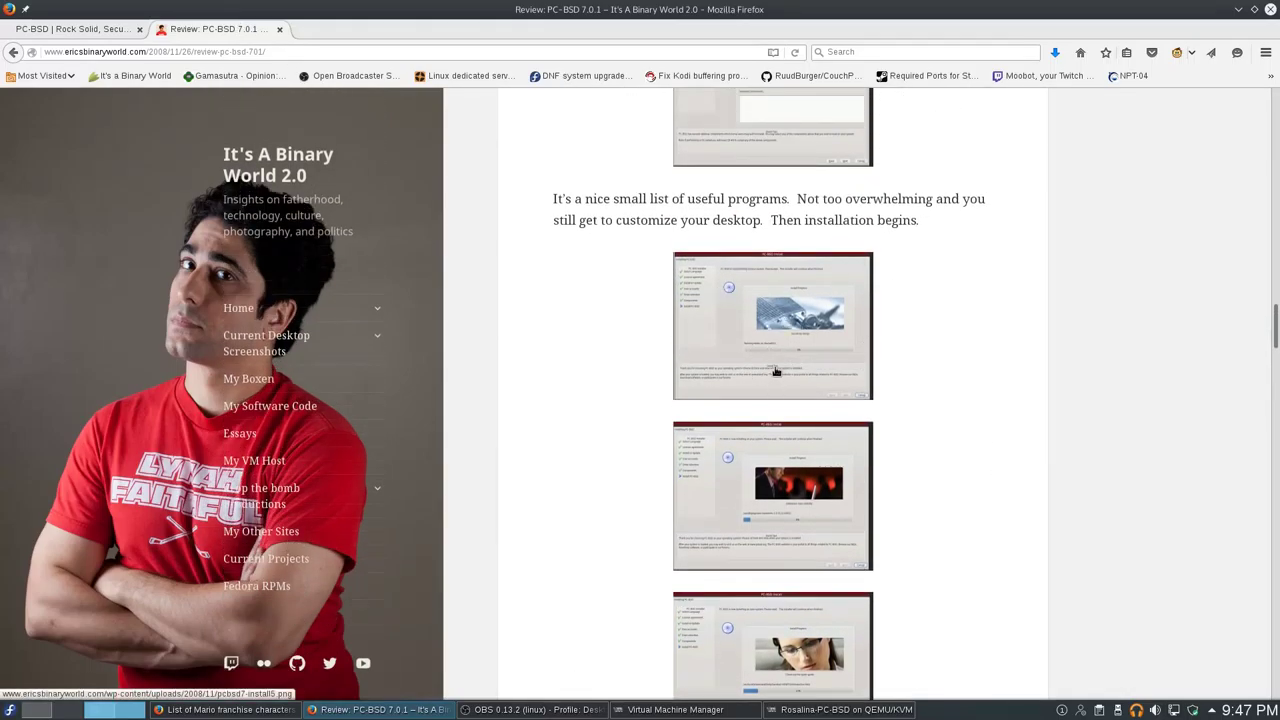
pyautogui.scroll(3, 769, 333)
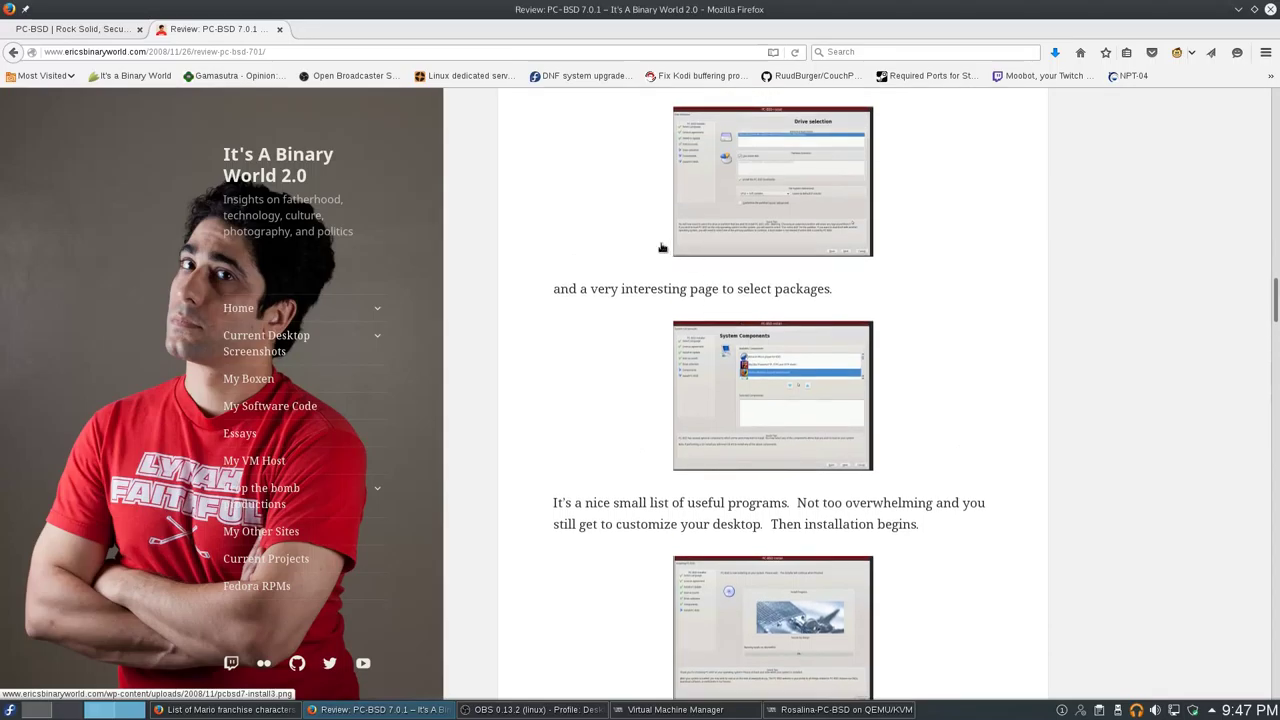
pyautogui.scroll(5, 661, 247)
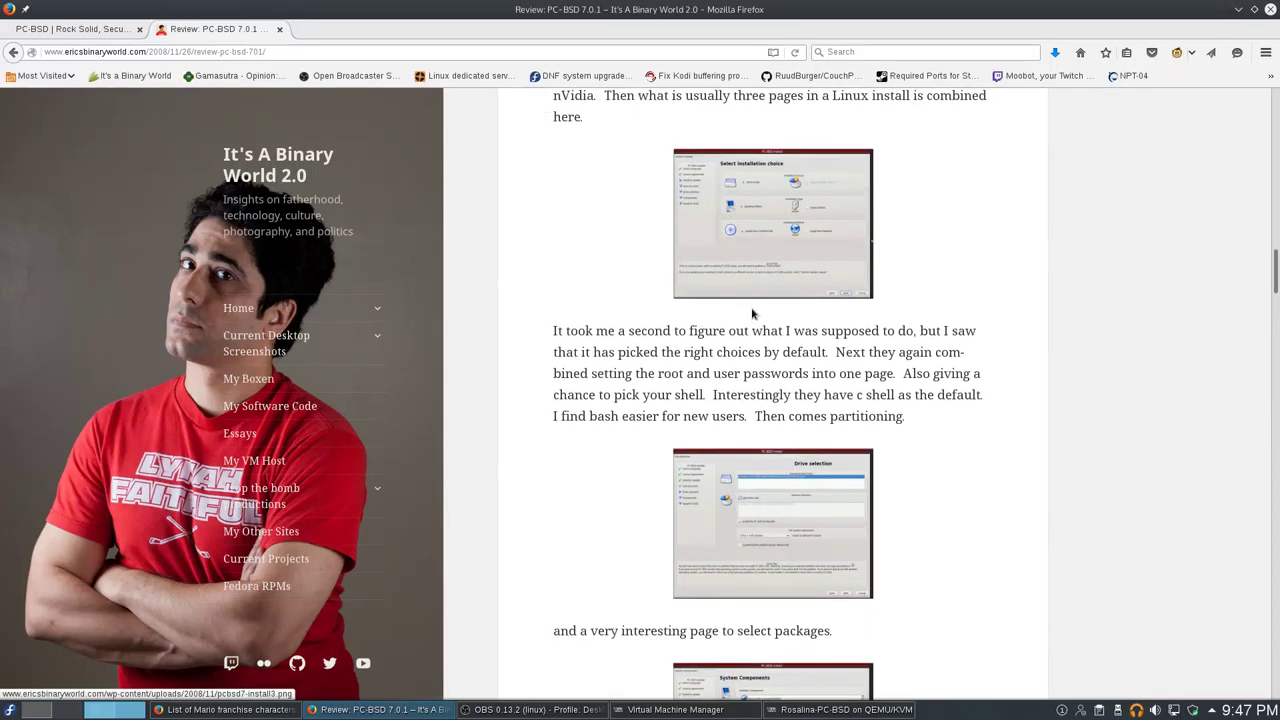
pyautogui.scroll(3, 870, 368)
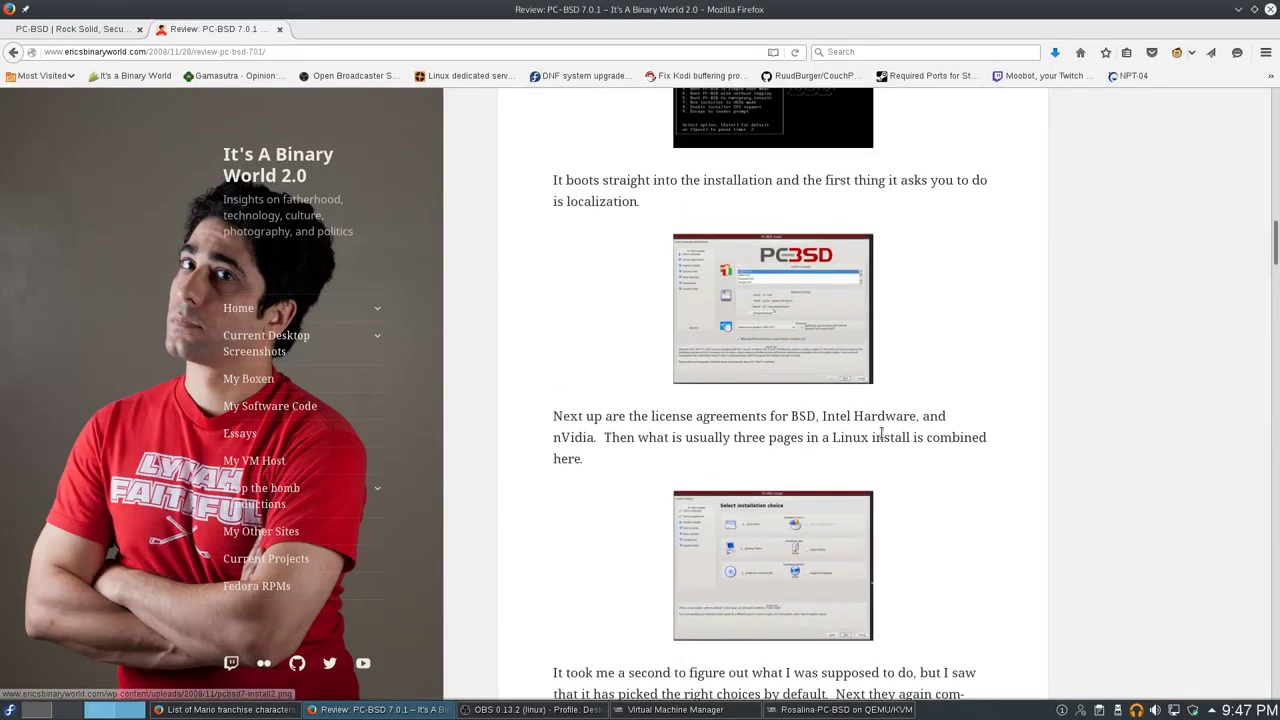
pyautogui.scroll(-3, 850, 397)
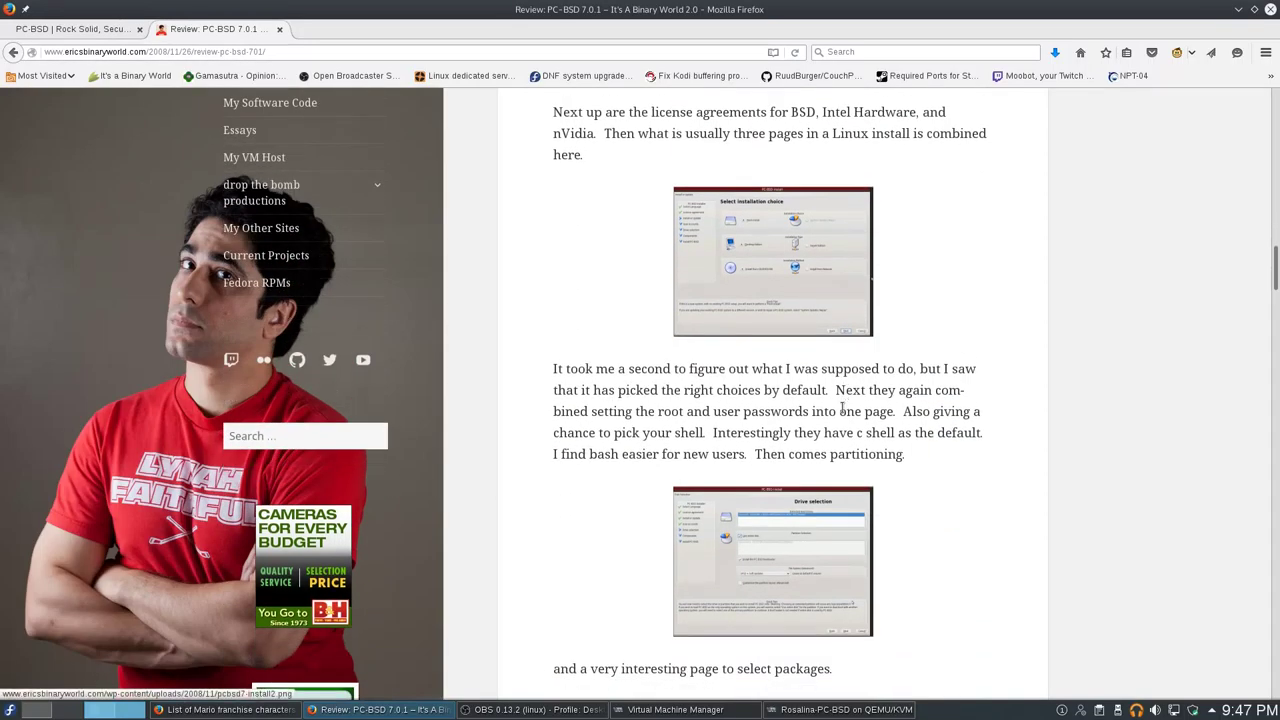
pyautogui.scroll(-2, 837, 403)
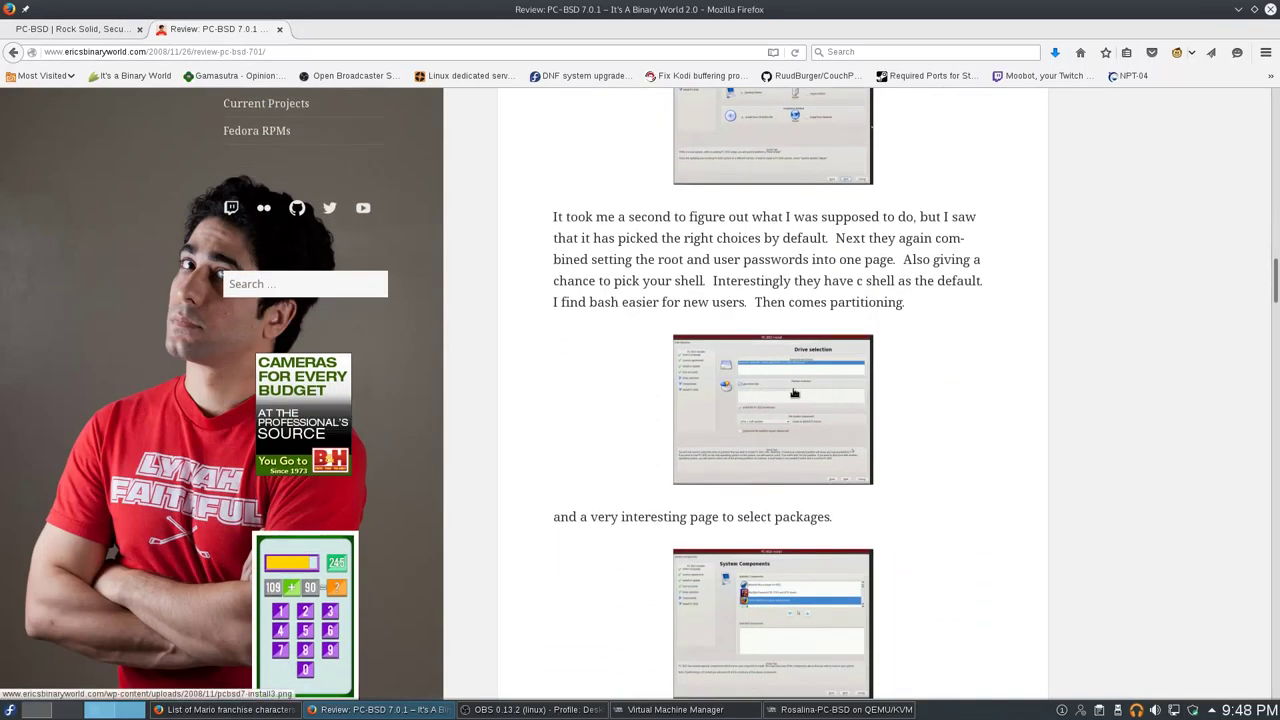
pyautogui.scroll(-2, 773, 389)
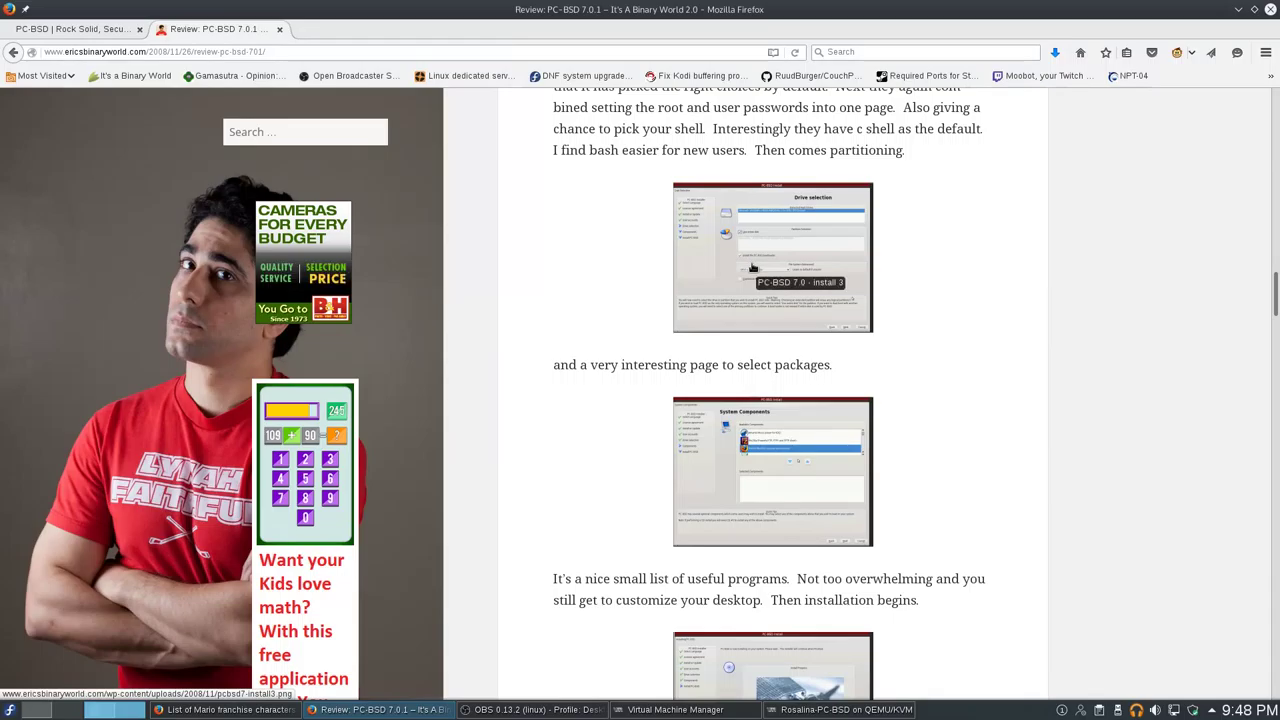
# Step: Compare the review's first installation-progress screenshot, pcbsd7-install5.png at full size, with the installer running in the PC-BSD virtual machine
pyautogui.scroll(-2, 753, 268)
pyautogui.scroll(-2, 742, 290)
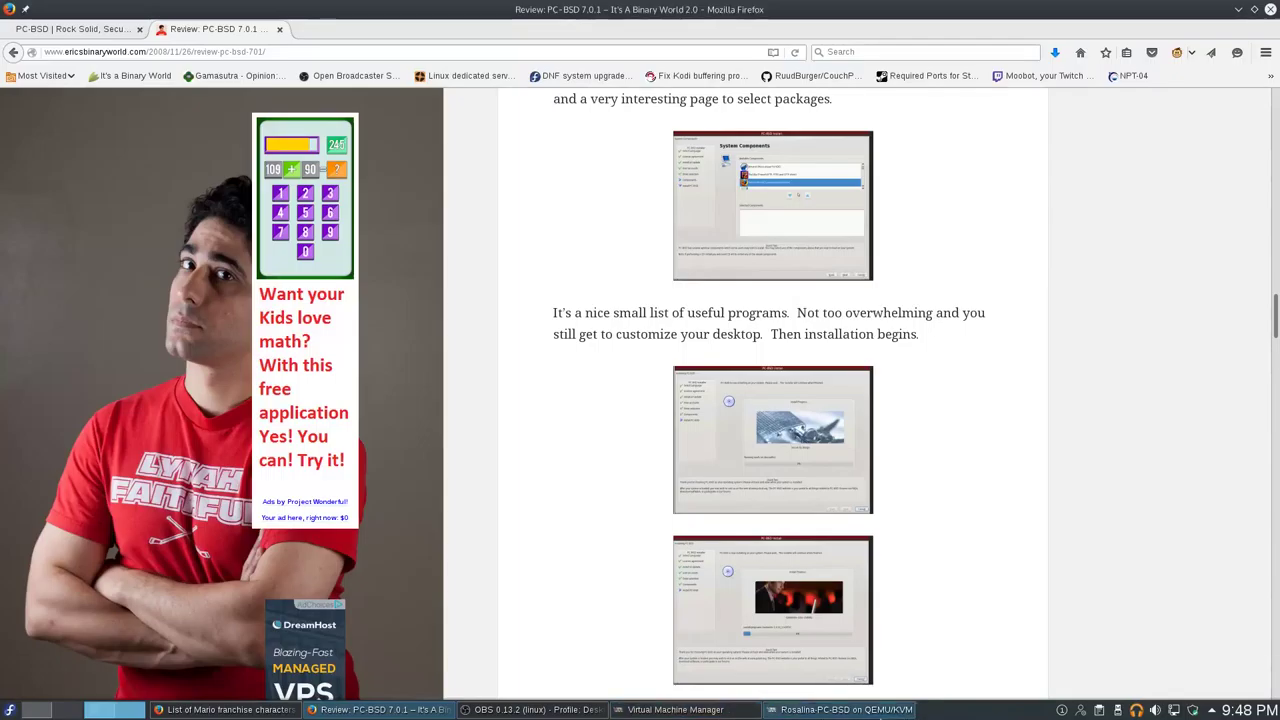
pyautogui.click(840, 709)
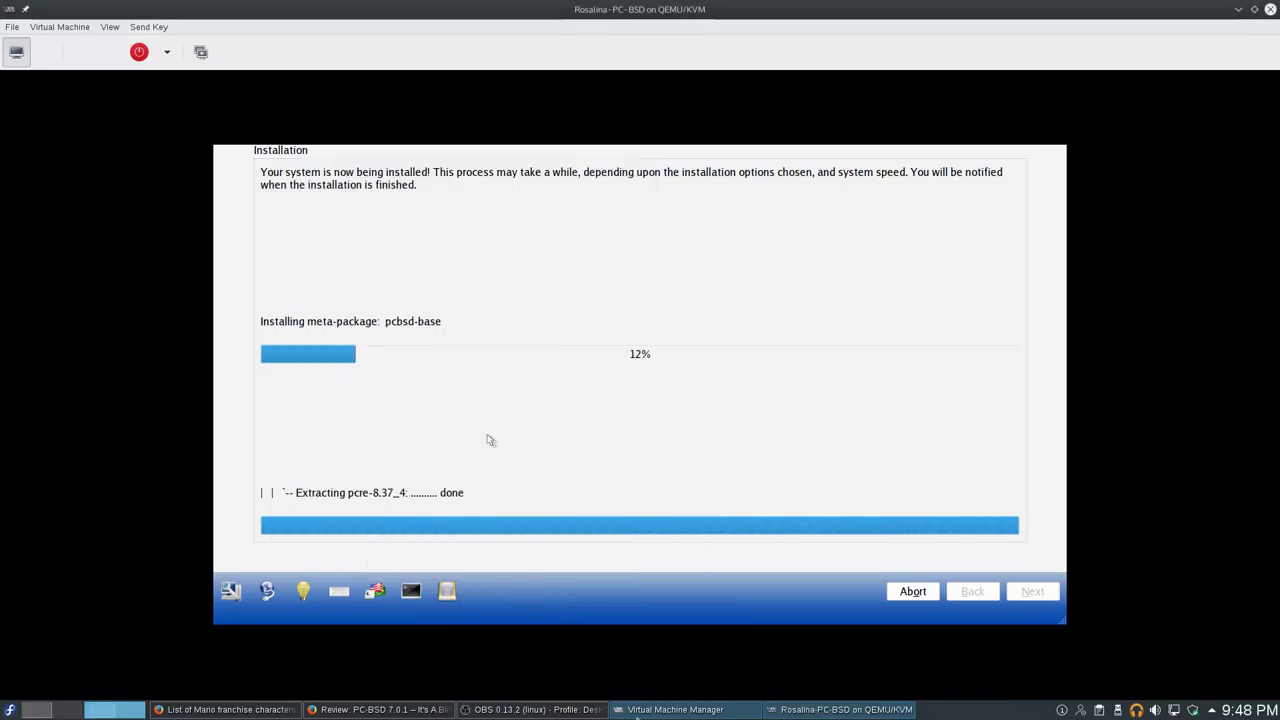
pyautogui.click(380, 709)
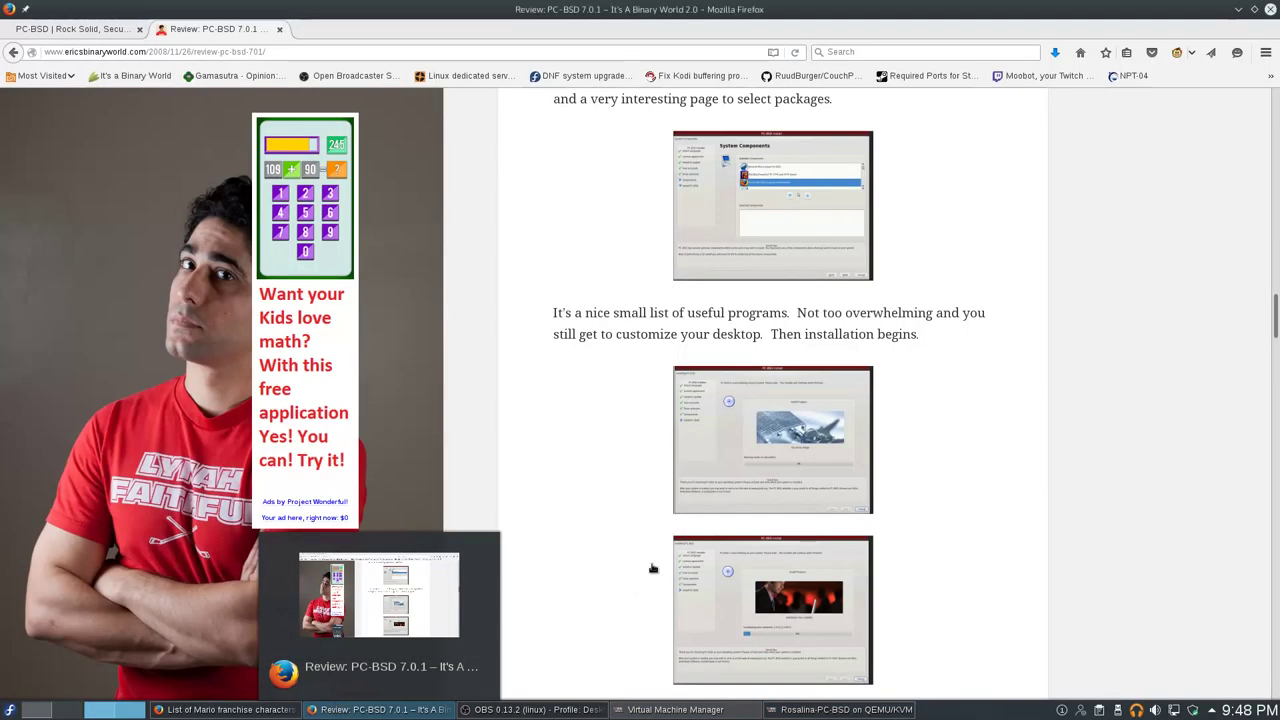
pyautogui.click(770, 440)
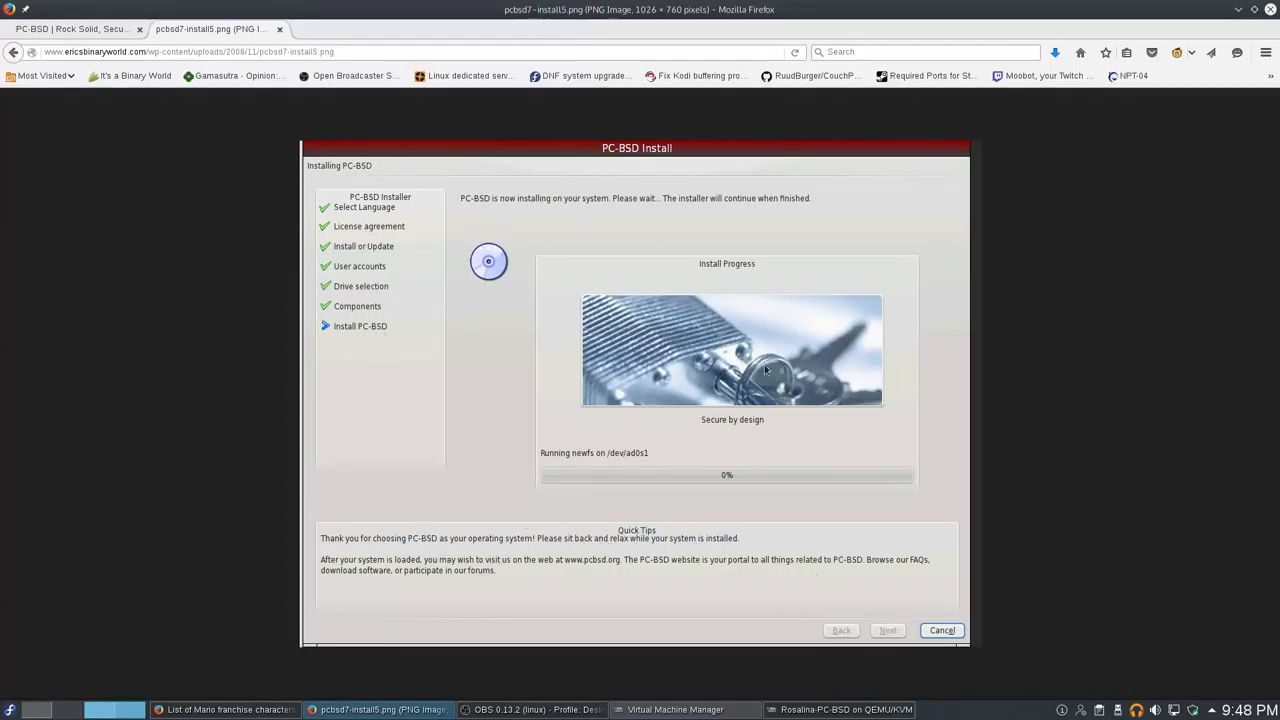
pyautogui.click(771, 712)
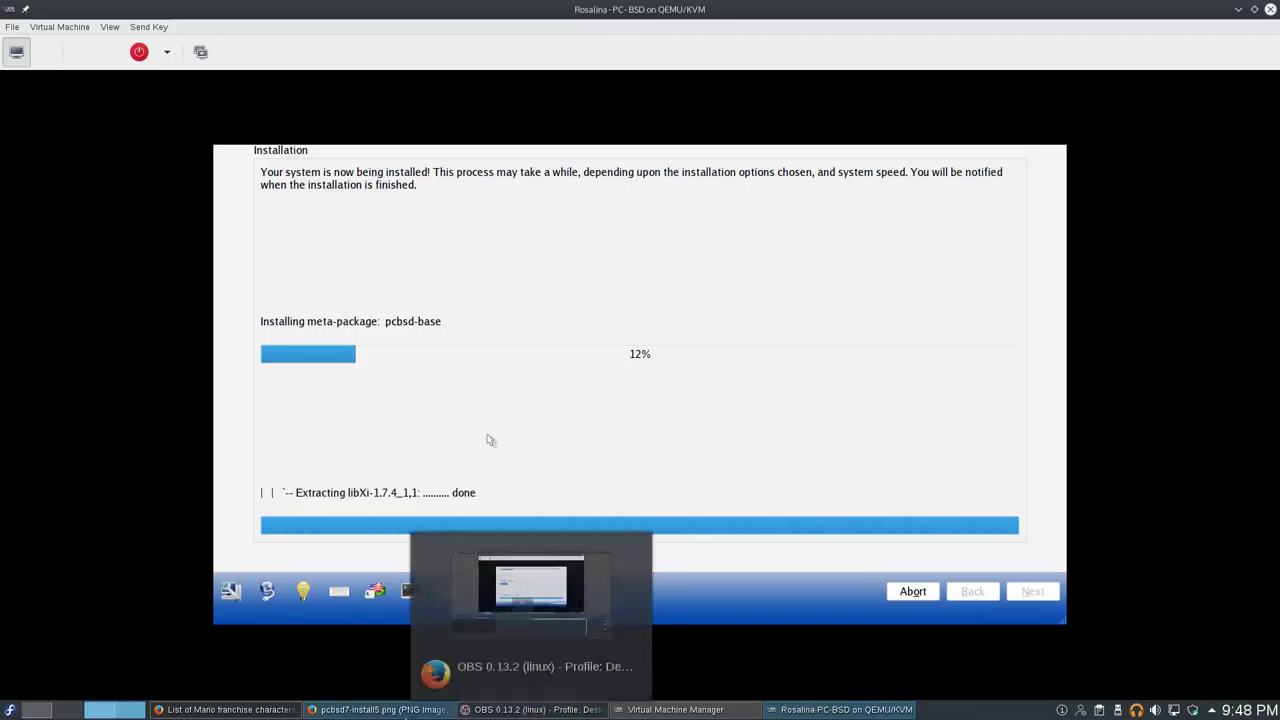
# Step: Return to the review in Firefox, view the pcbsd7-install7.png progress screenshot at full size and check the virtual machine's installer again
pyautogui.click(380, 709)
pyautogui.click(14, 51)
pyautogui.scroll(-5, 782, 450)
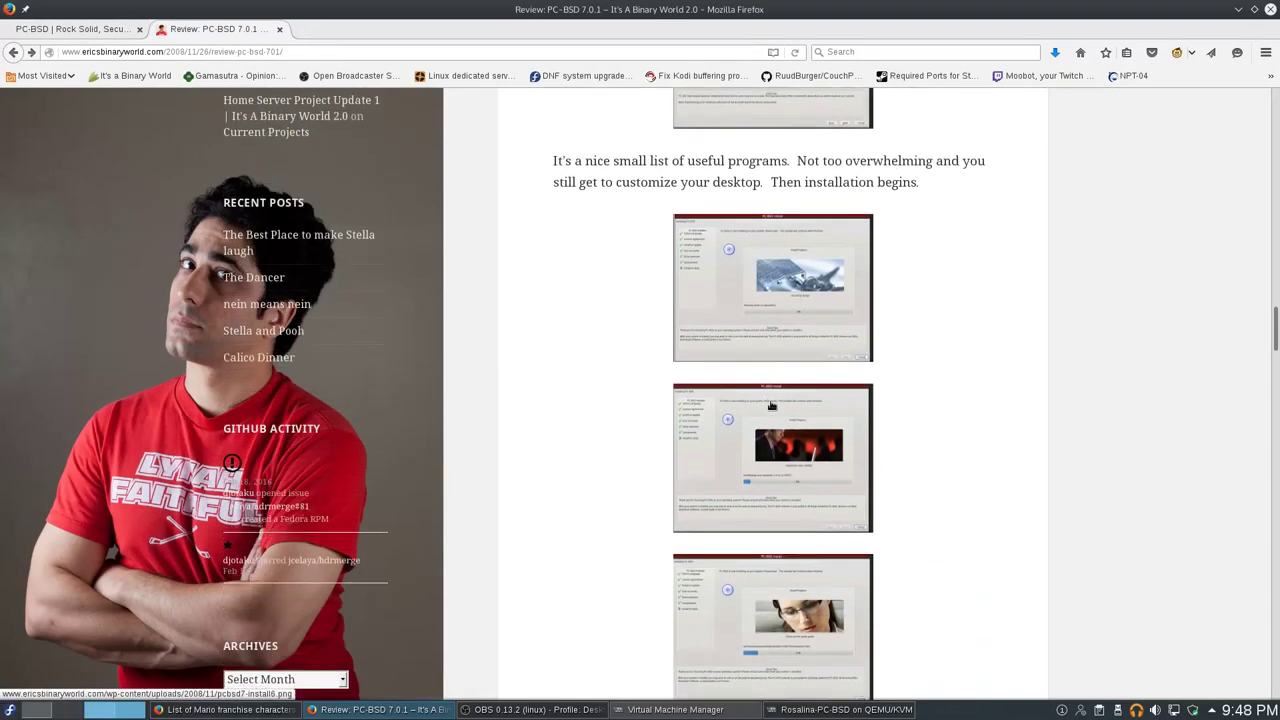
pyautogui.click(782, 451)
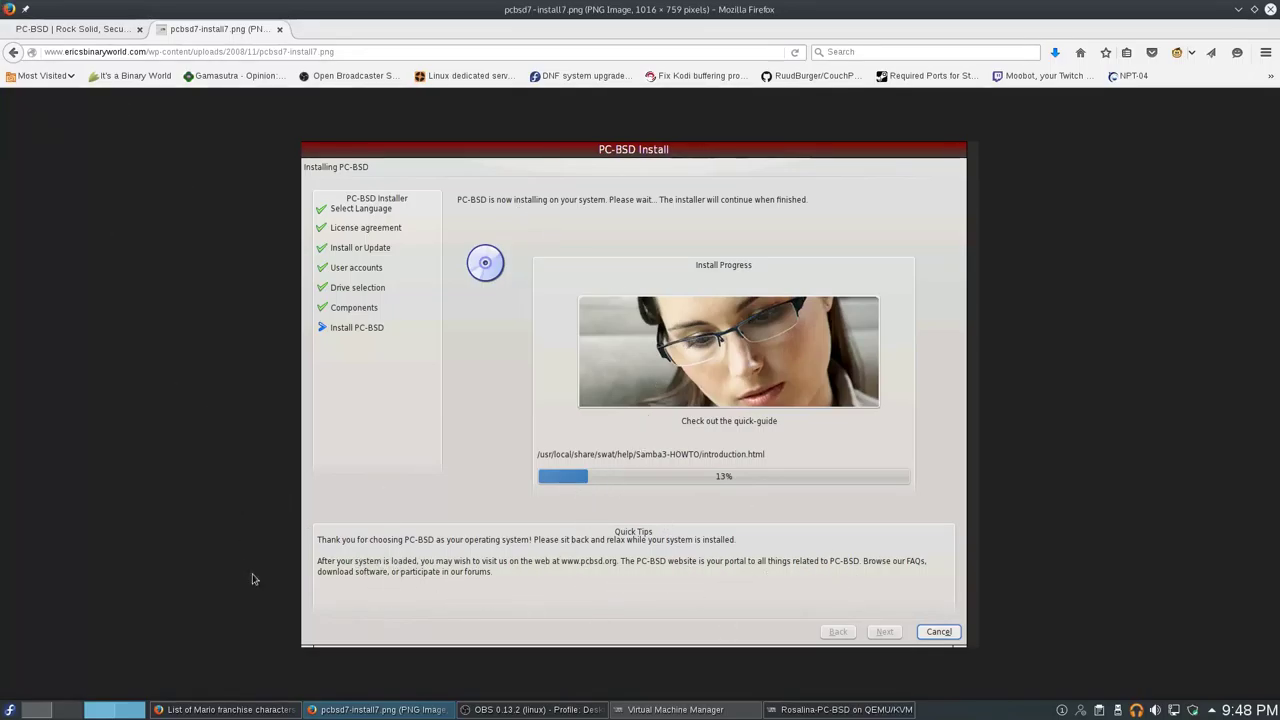
pyautogui.click(816, 710)
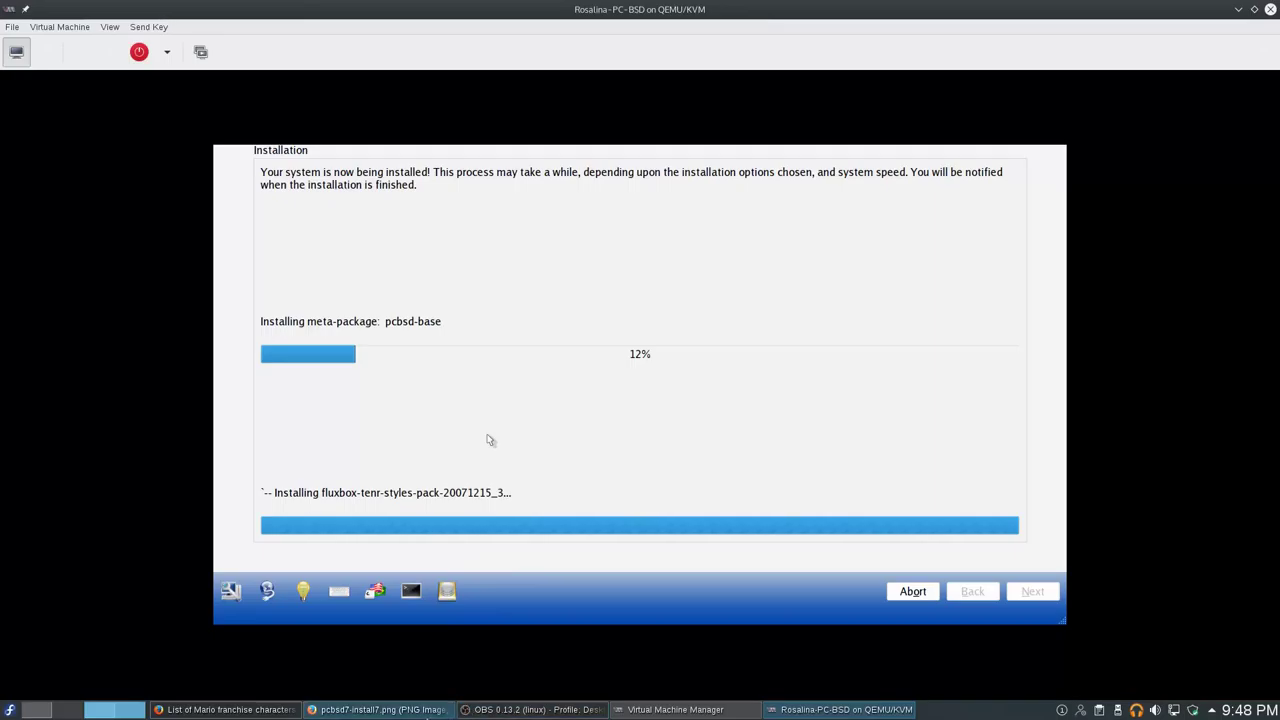
# Step: Switch to Firefox and look through the PC-BSD home page from the download editions down to the footer
pyautogui.click(380, 709)
pyautogui.click(70, 30)
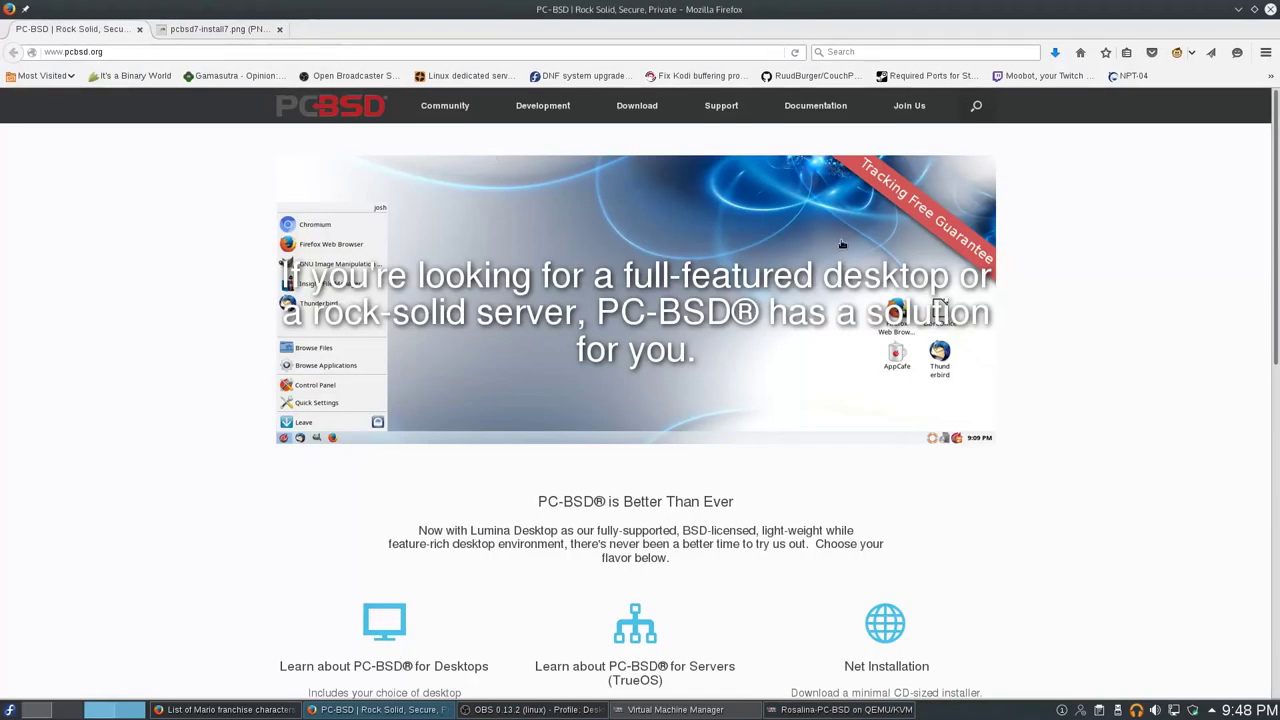
pyautogui.moveTo(727, 117)
pyautogui.scroll(-6, 1251, 183)
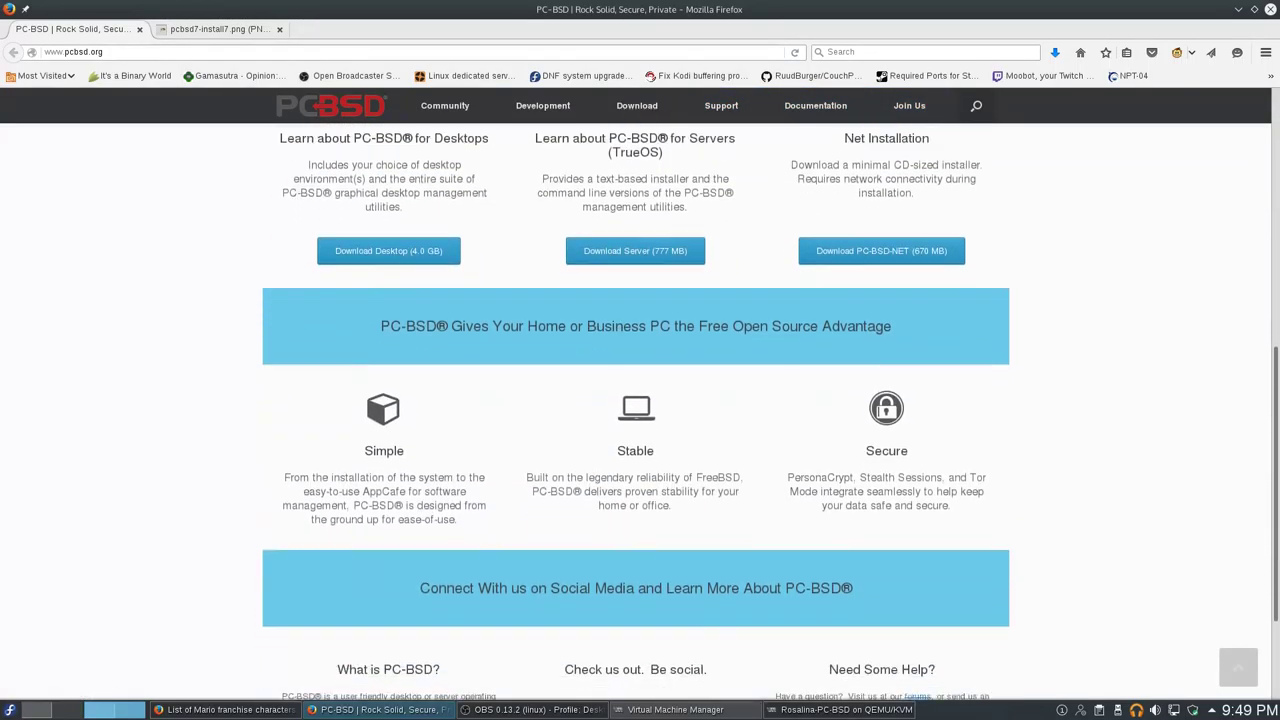
pyautogui.scroll(-2, 640, 400)
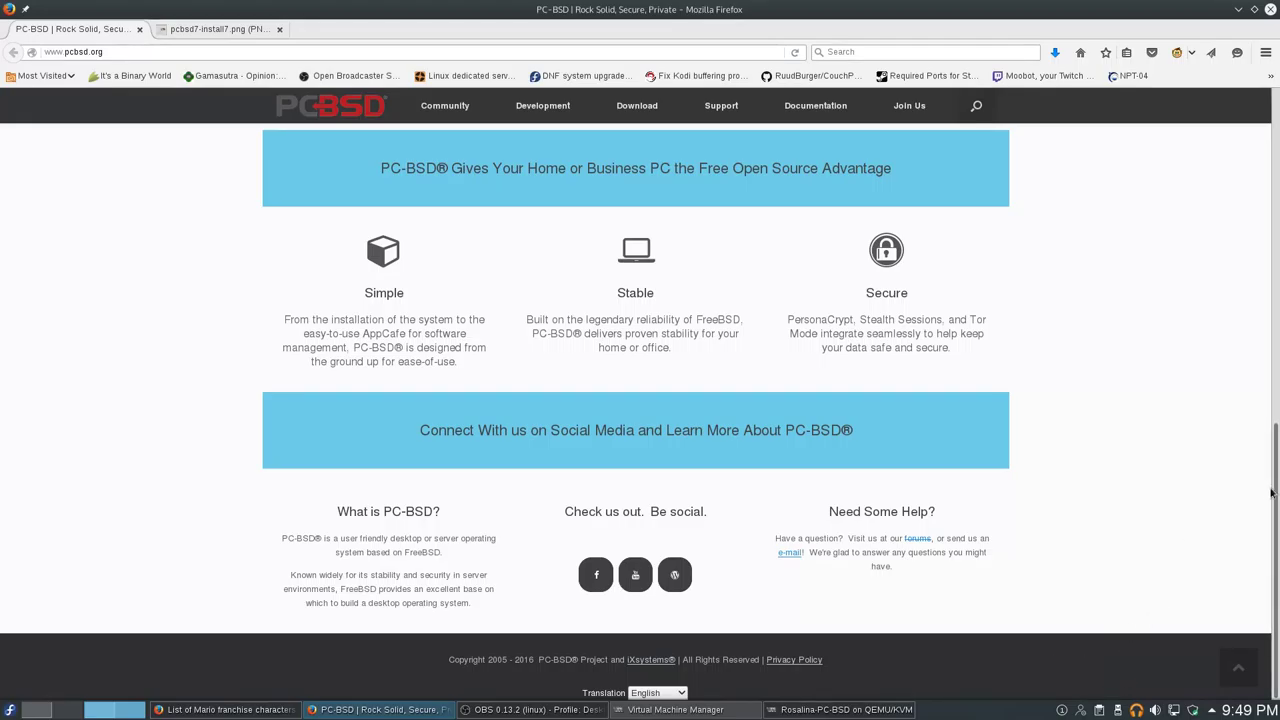
pyautogui.moveTo(1274, 492); pyautogui.dragTo(1267, 175)
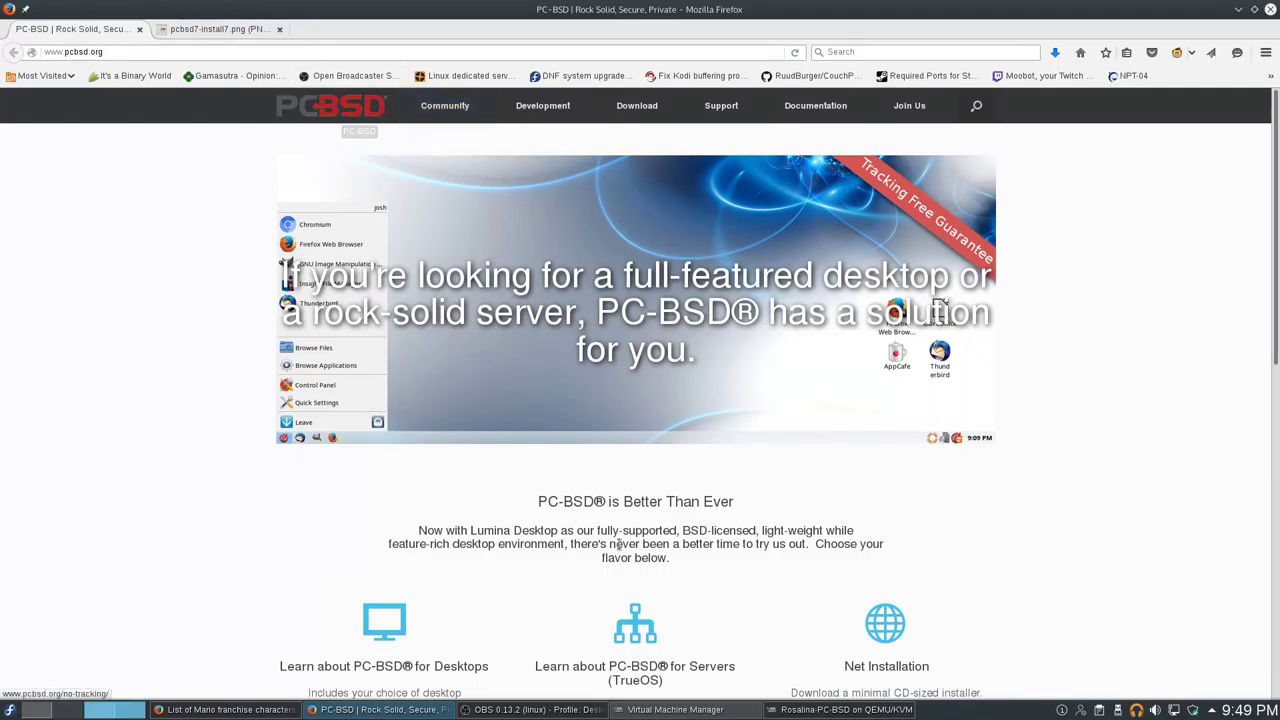
# Step: Look through the iXsystems website linked in the PC-BSD page footer and return to the PC-BSD home page
pyautogui.scroll(-8, 645, 574)
pyautogui.click(645, 660)
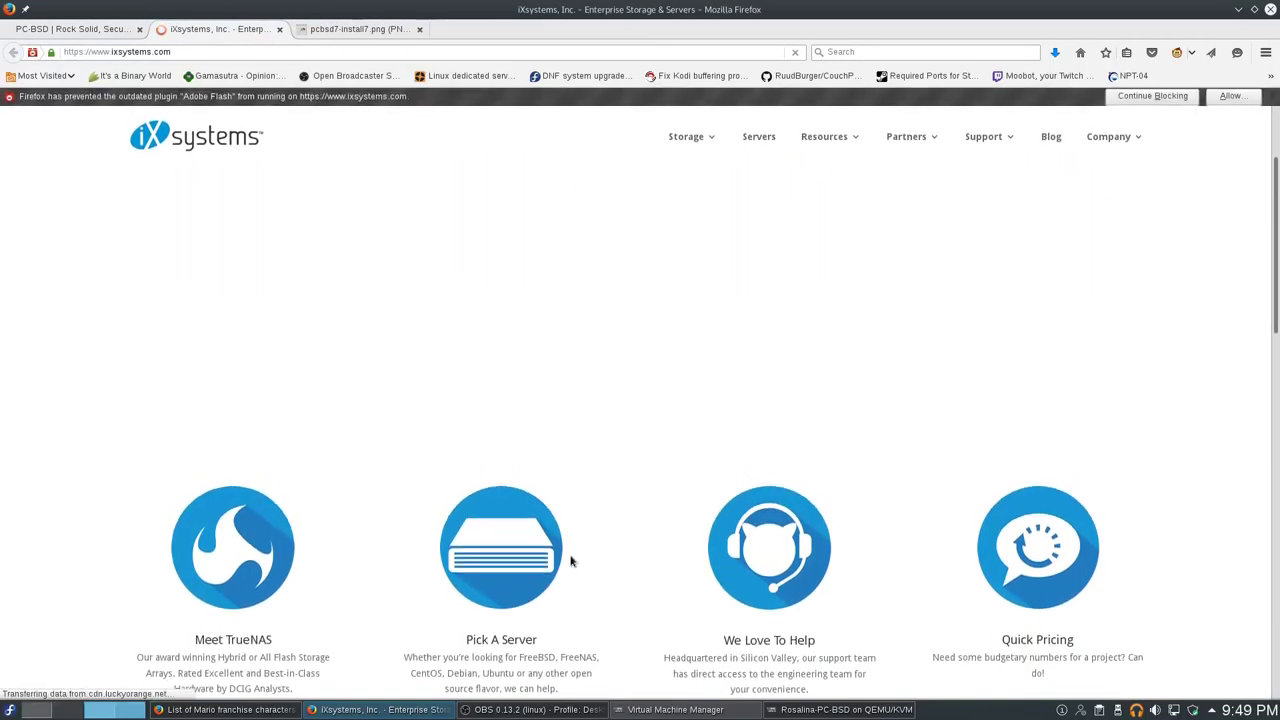
pyautogui.scroll(-3, 908, 485)
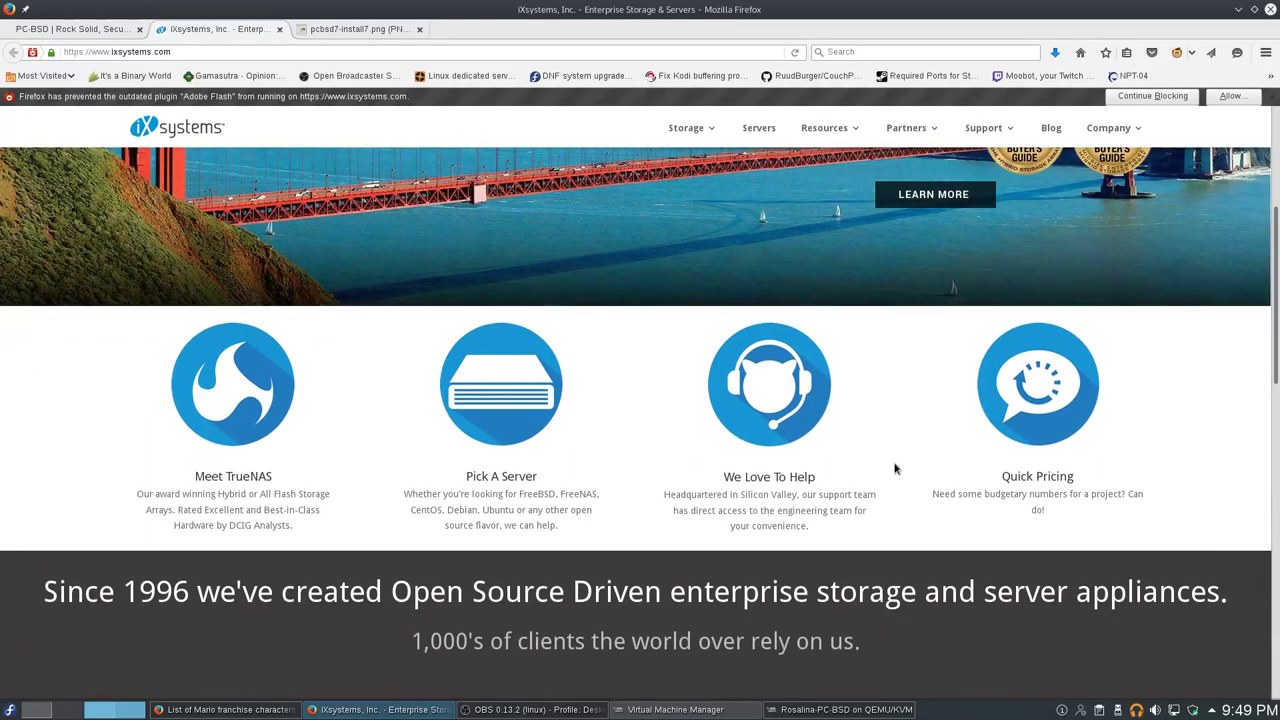
pyautogui.scroll(-10, 907, 343)
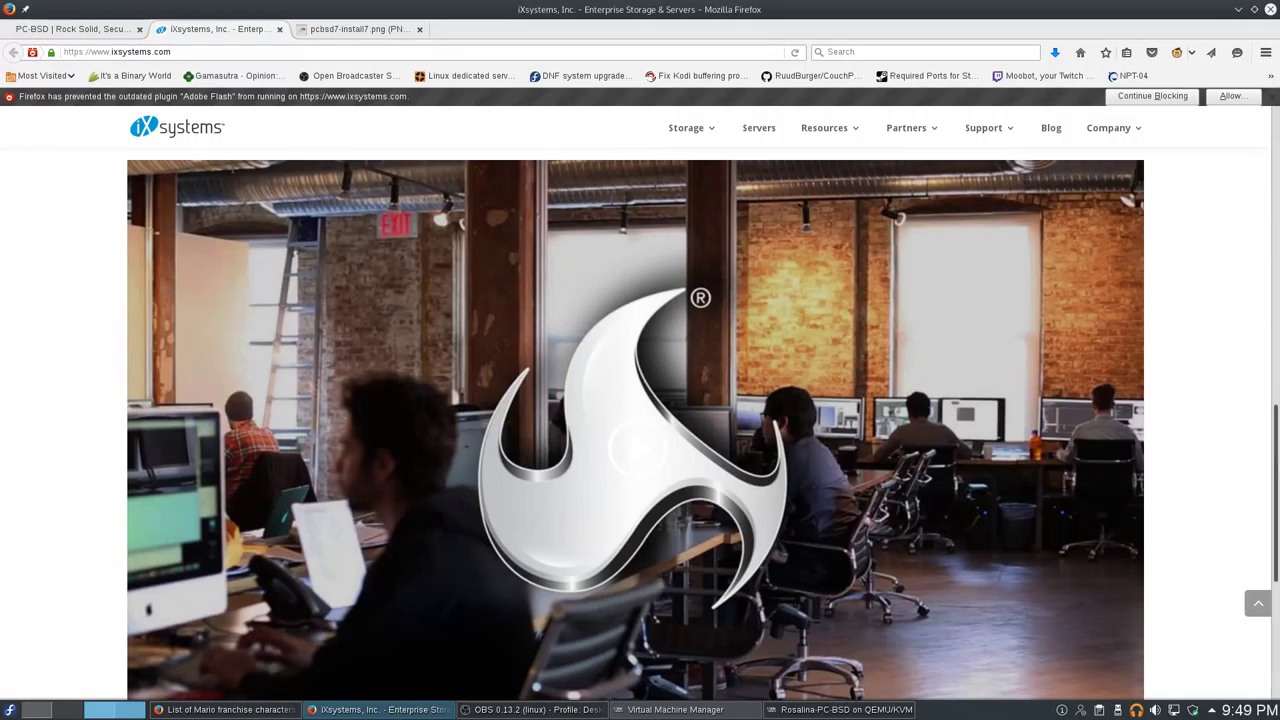
pyautogui.moveTo(1275, 510); pyautogui.dragTo(1258, 686)
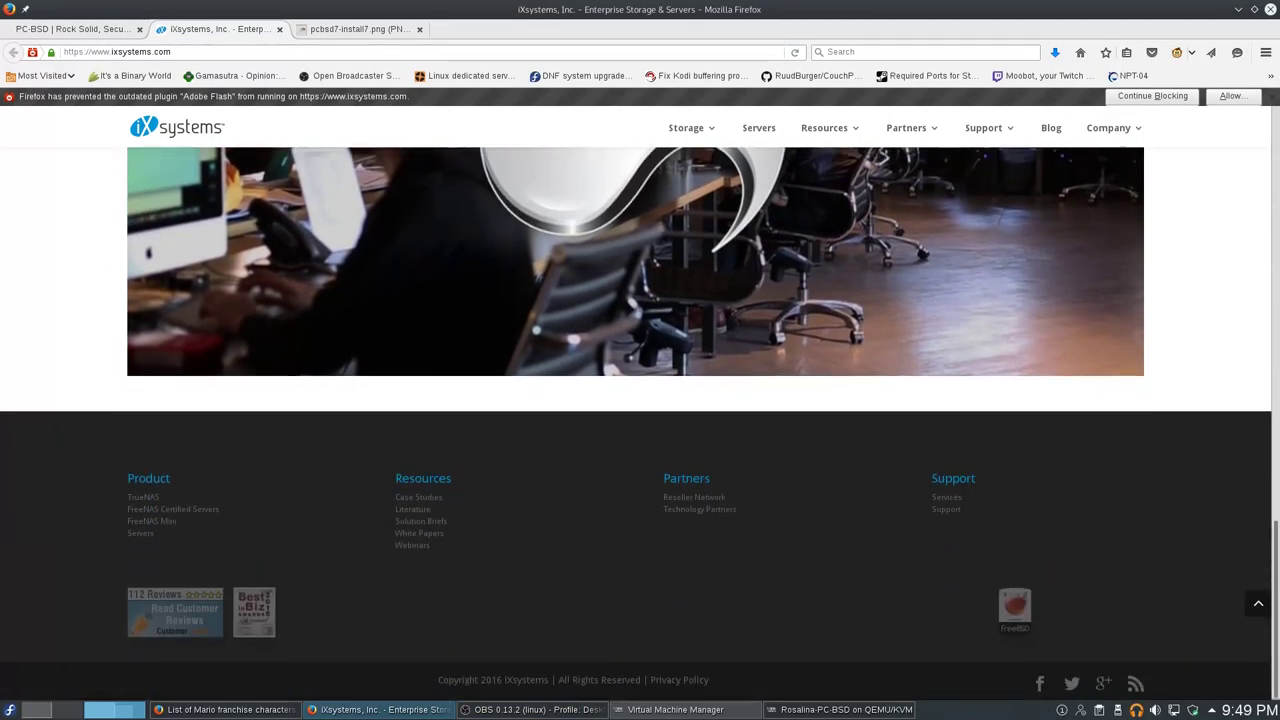
pyautogui.scroll(20, 1203, 343)
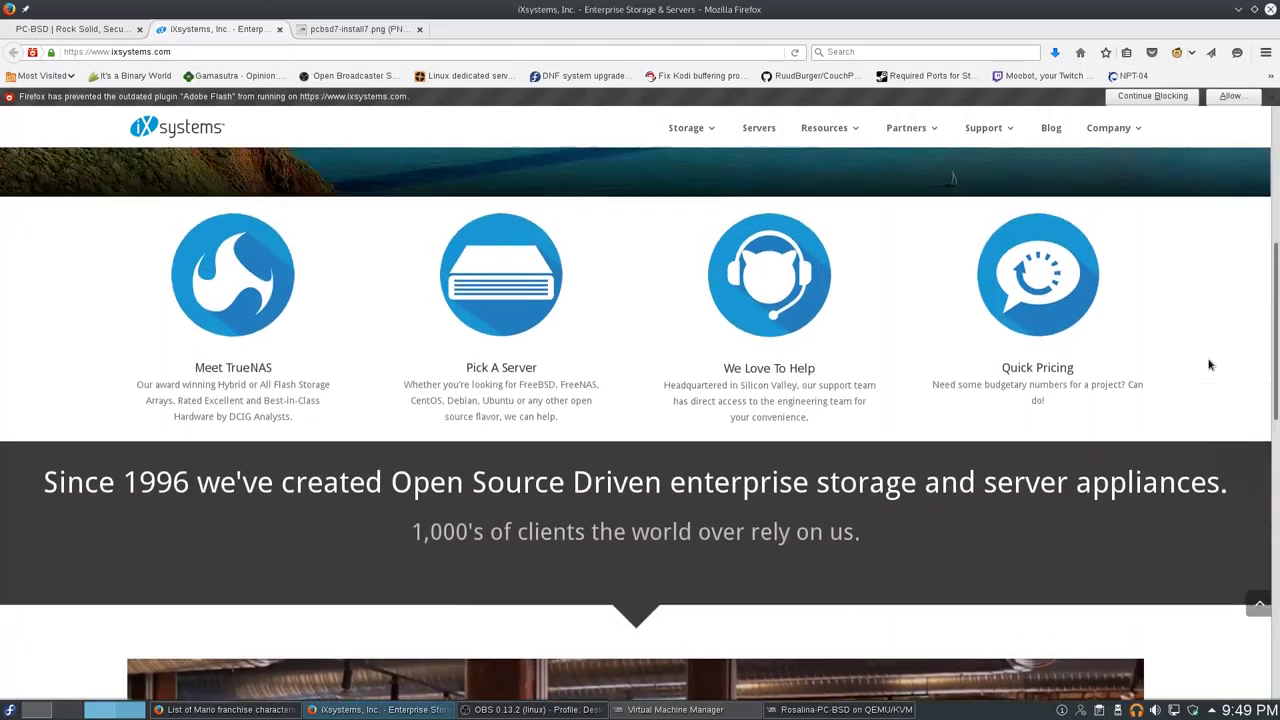
pyautogui.scroll(1, 1206, 360)
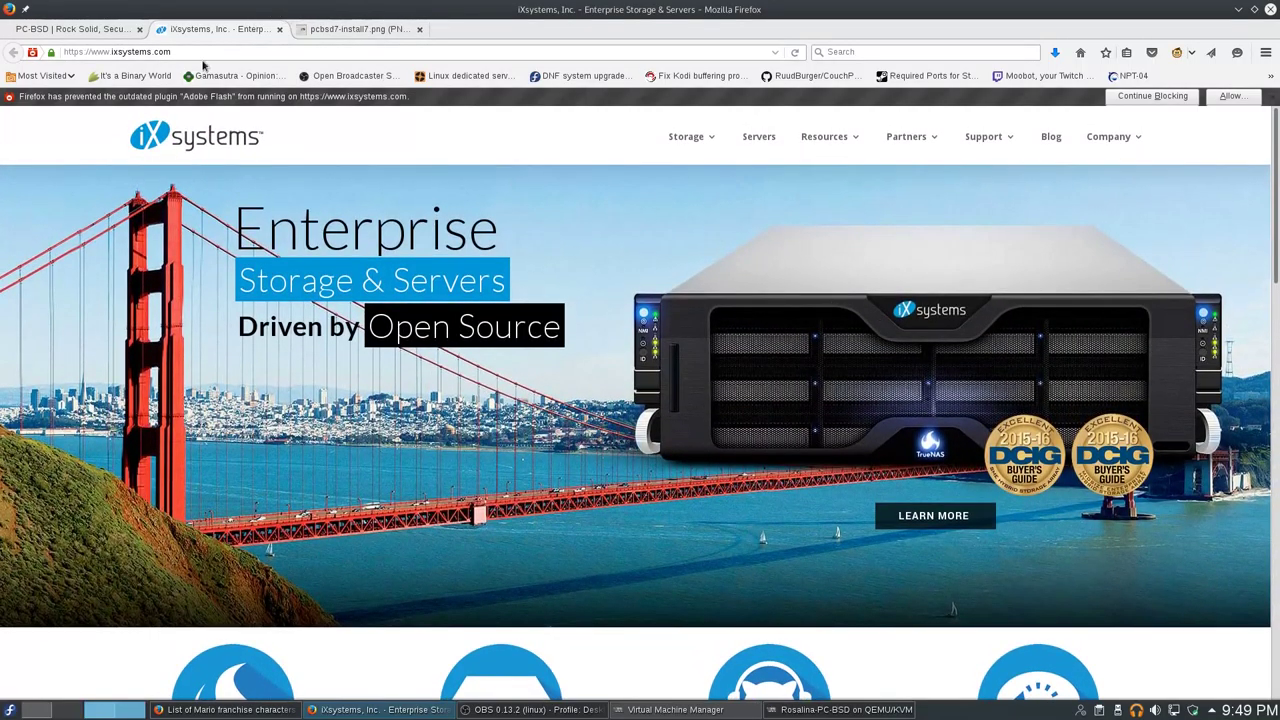
pyautogui.click(92, 31)
pyautogui.scroll(8, 1031, 414)
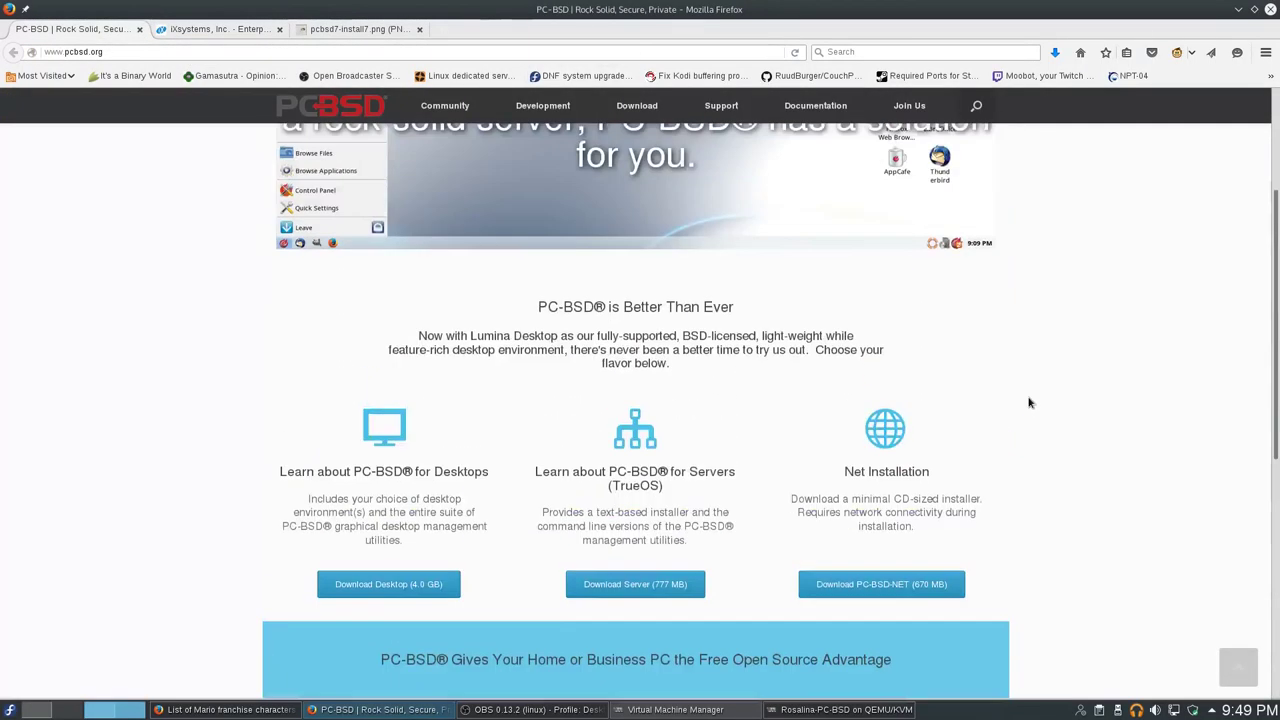
# Step: Switch to the PC-BSD virtual machine, finish the completed installation and reboot into the installed system
pyautogui.click(822, 714)
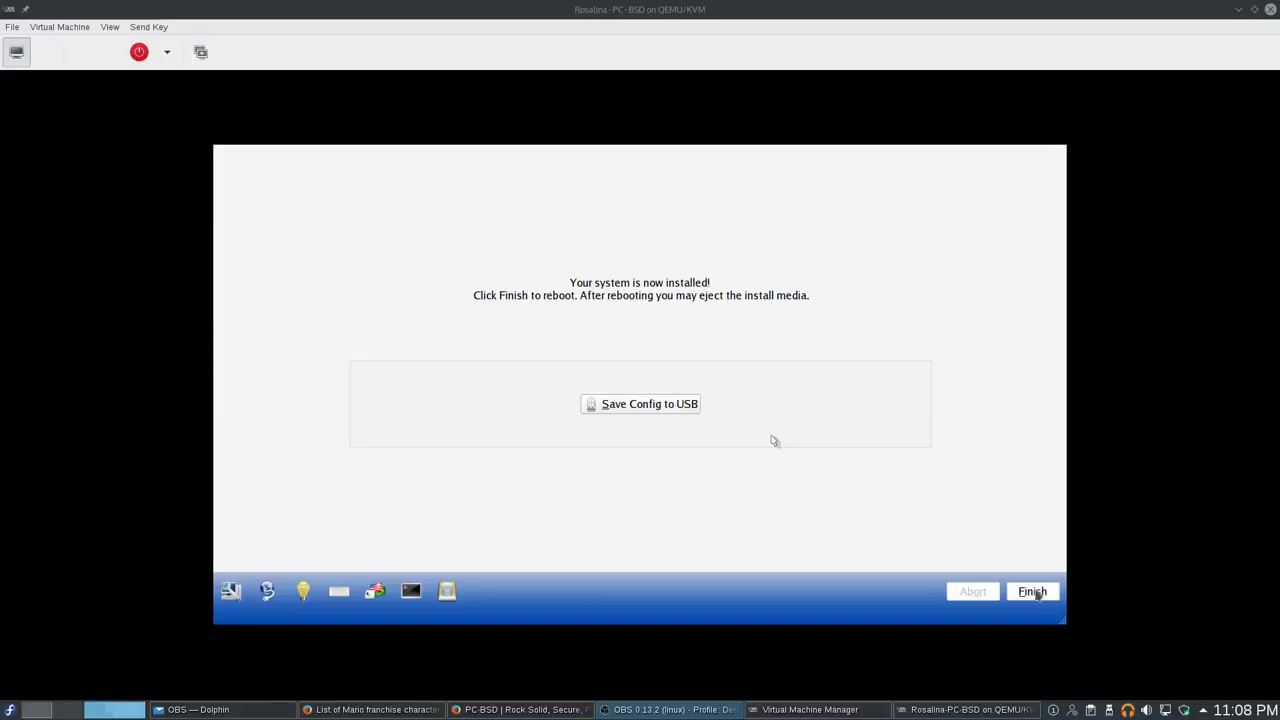
pyautogui.click(773, 440)
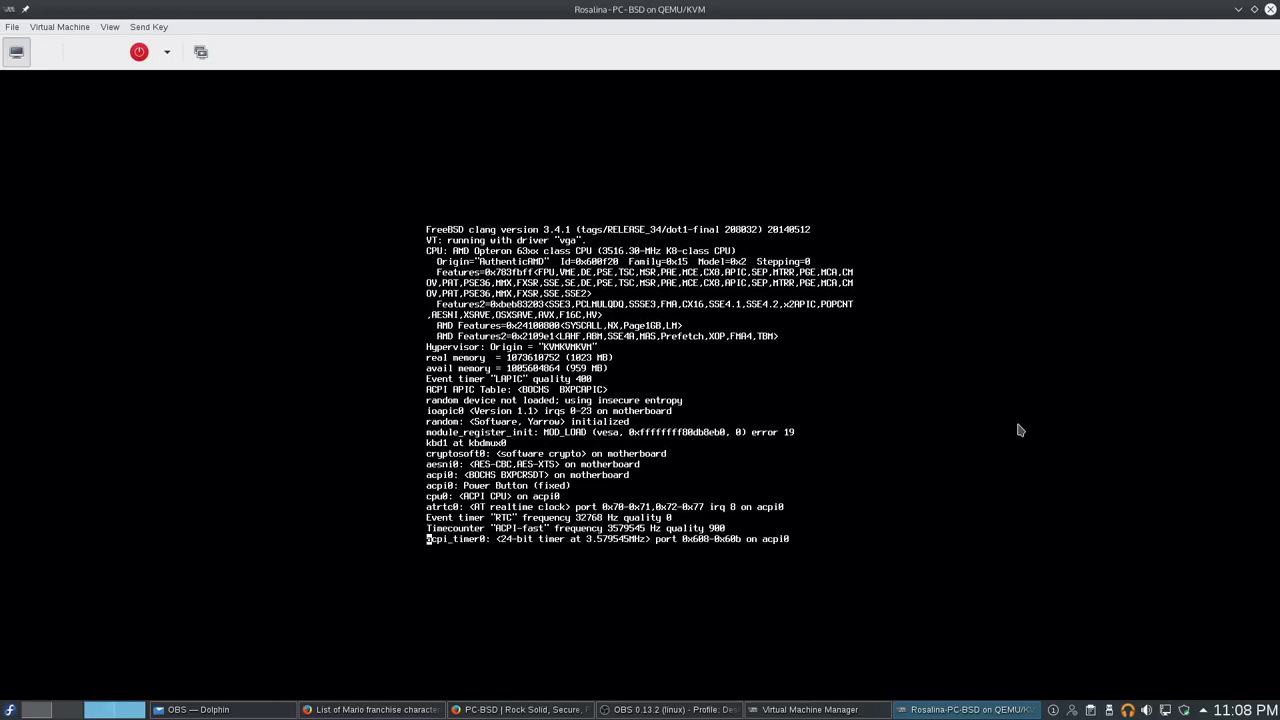
pyautogui.click(1018, 430)
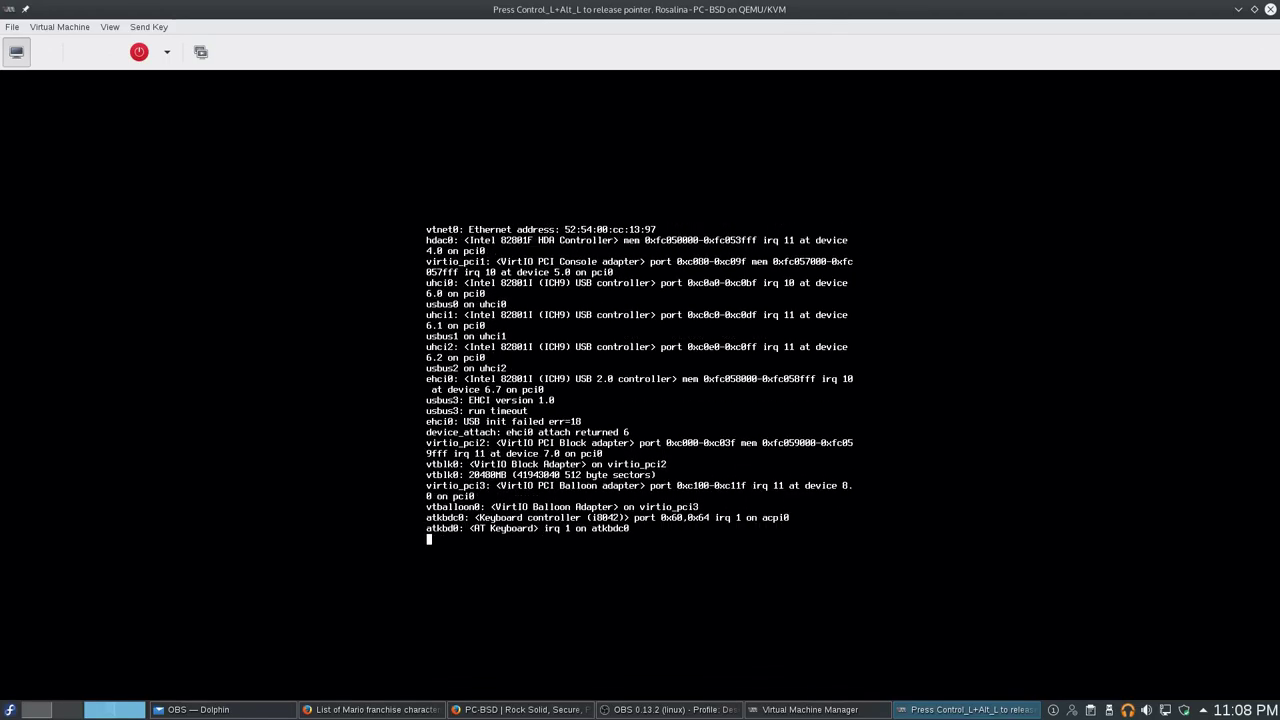
# Step: Release the pointer from the virtual machine and check the host's audio volume levels for playback and capture devices
pyautogui.hotkey('ctrl', 'alt')
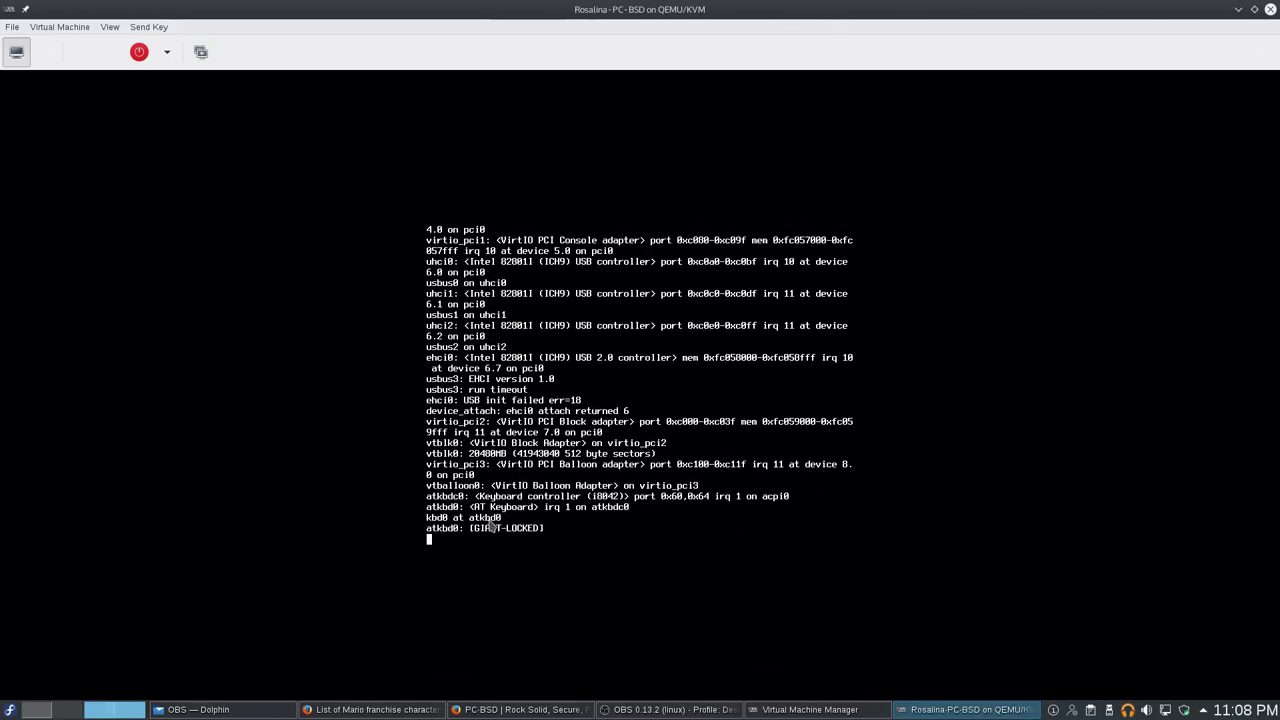
pyautogui.click(1148, 710)
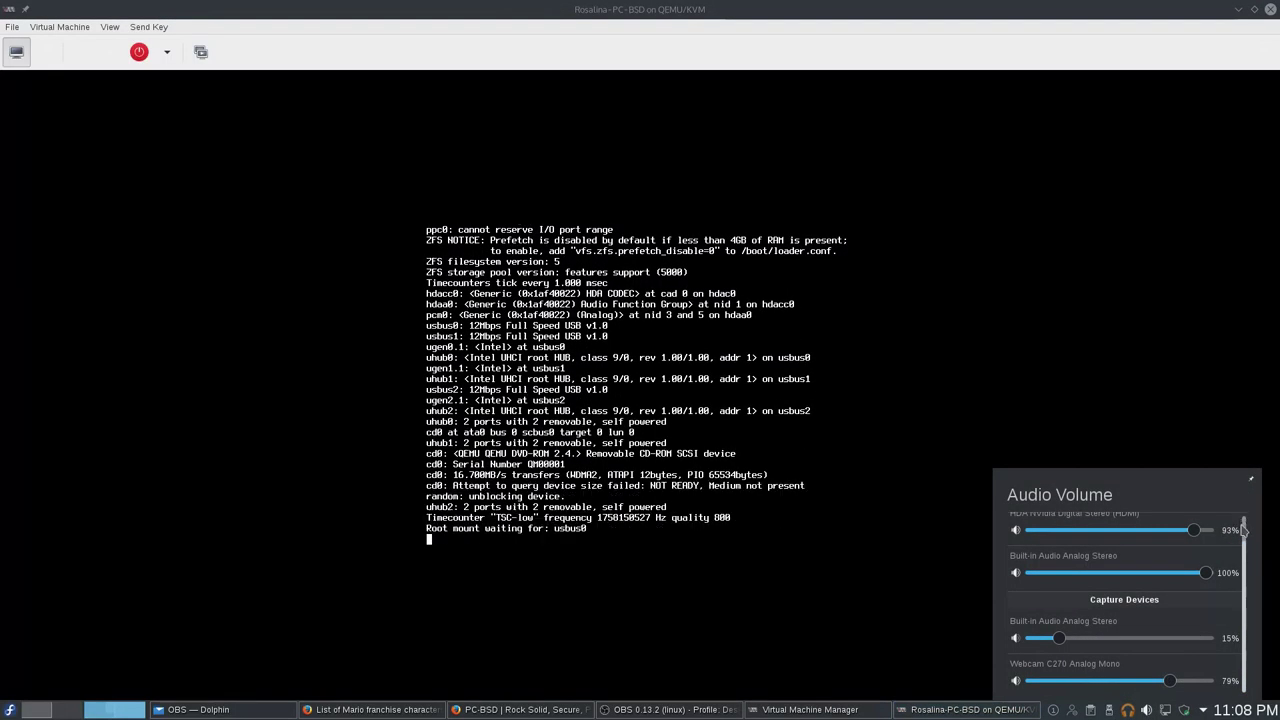
pyautogui.scroll(1, 1243, 529)
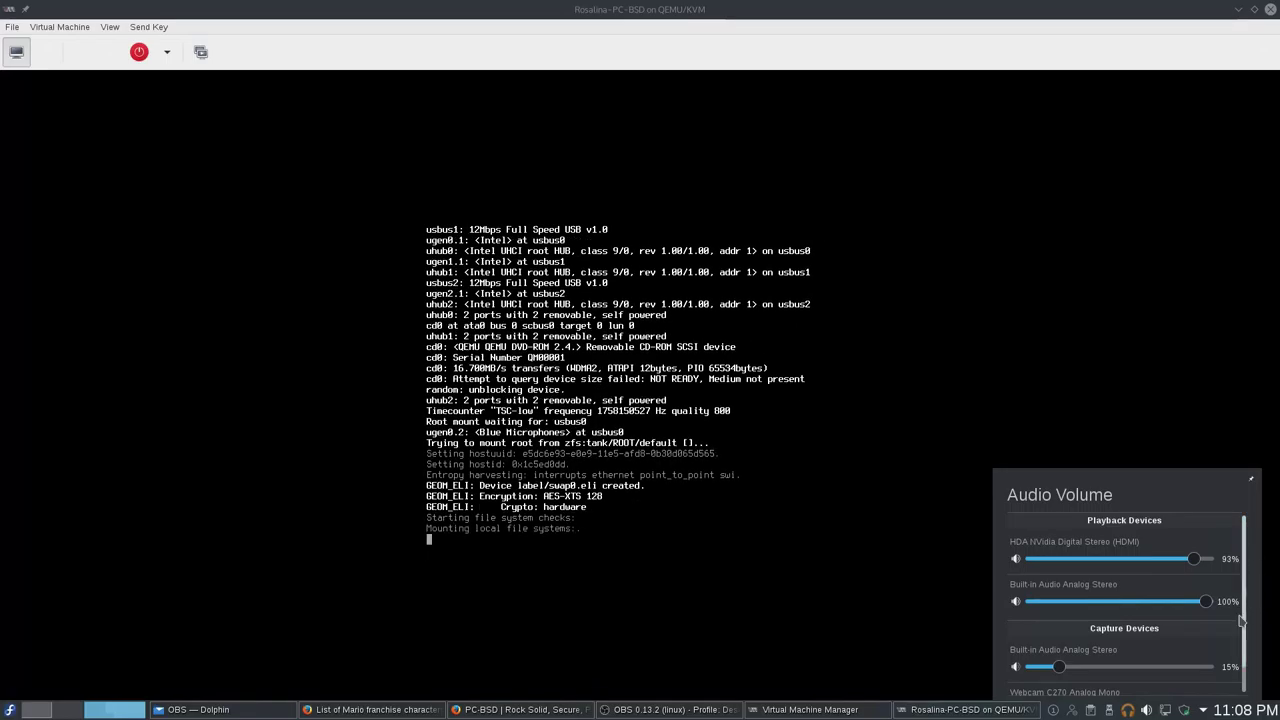
pyautogui.click(1096, 296)
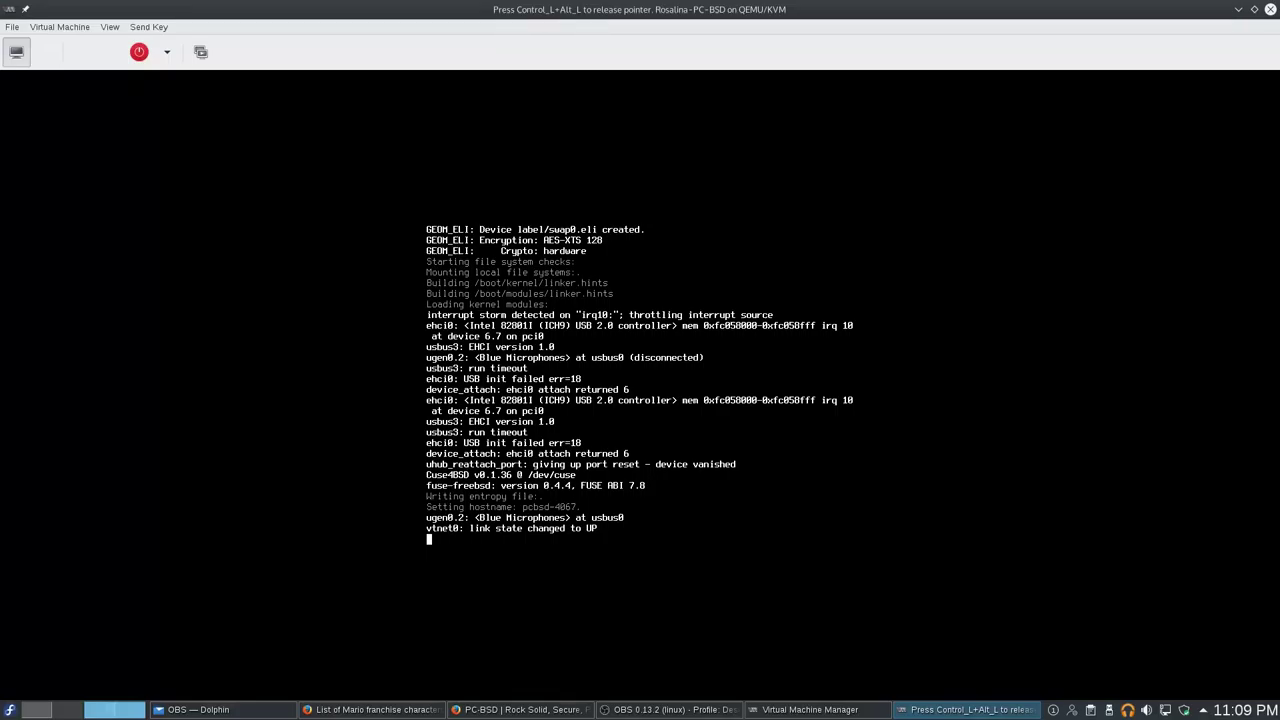
# Step: Inspect USB Redirector 1 and 2 in the virtual machine's hardware details and return to the graphical console
pyautogui.hotkey('ctrl', 'alt')
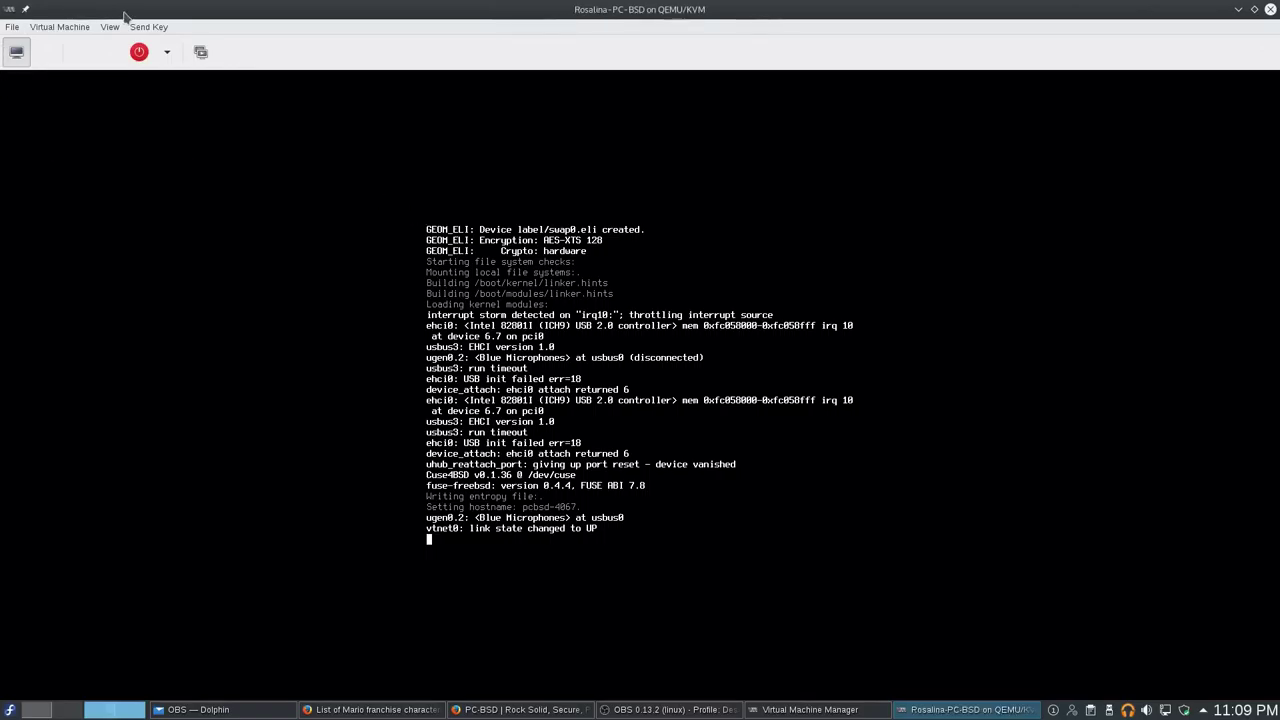
pyautogui.click(46, 52)
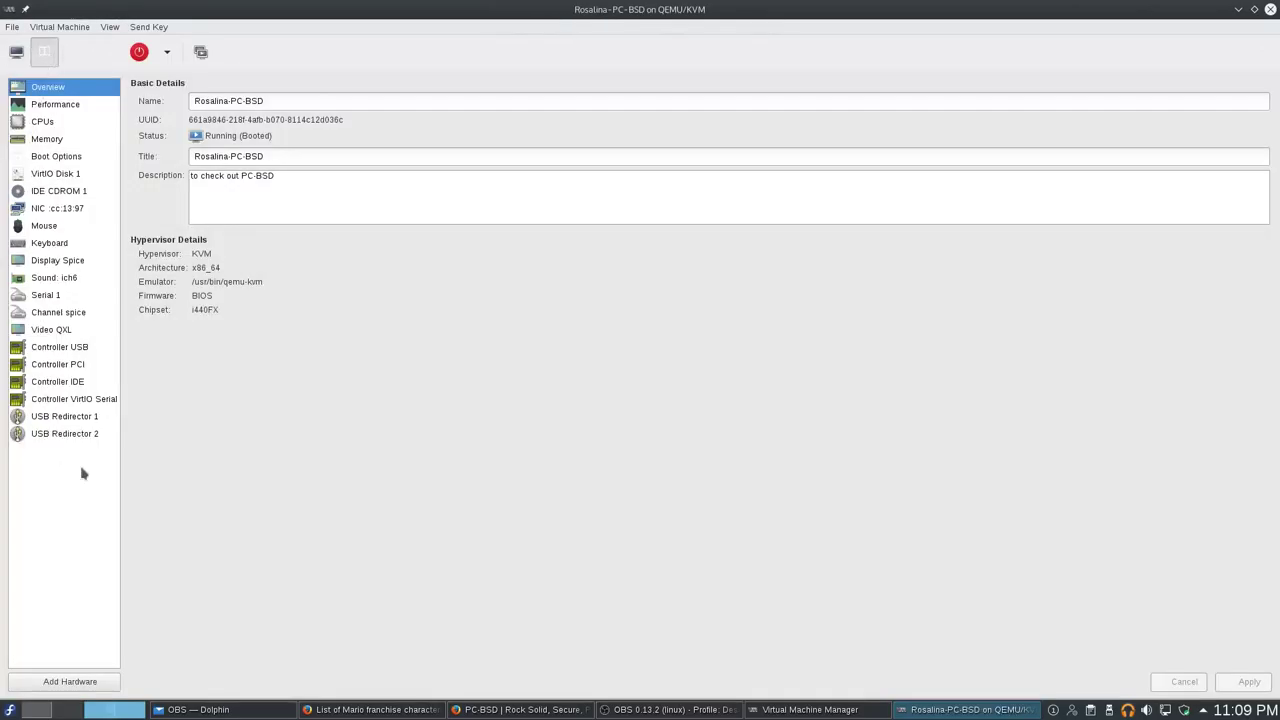
pyautogui.click(88, 418)
pyautogui.click(88, 436)
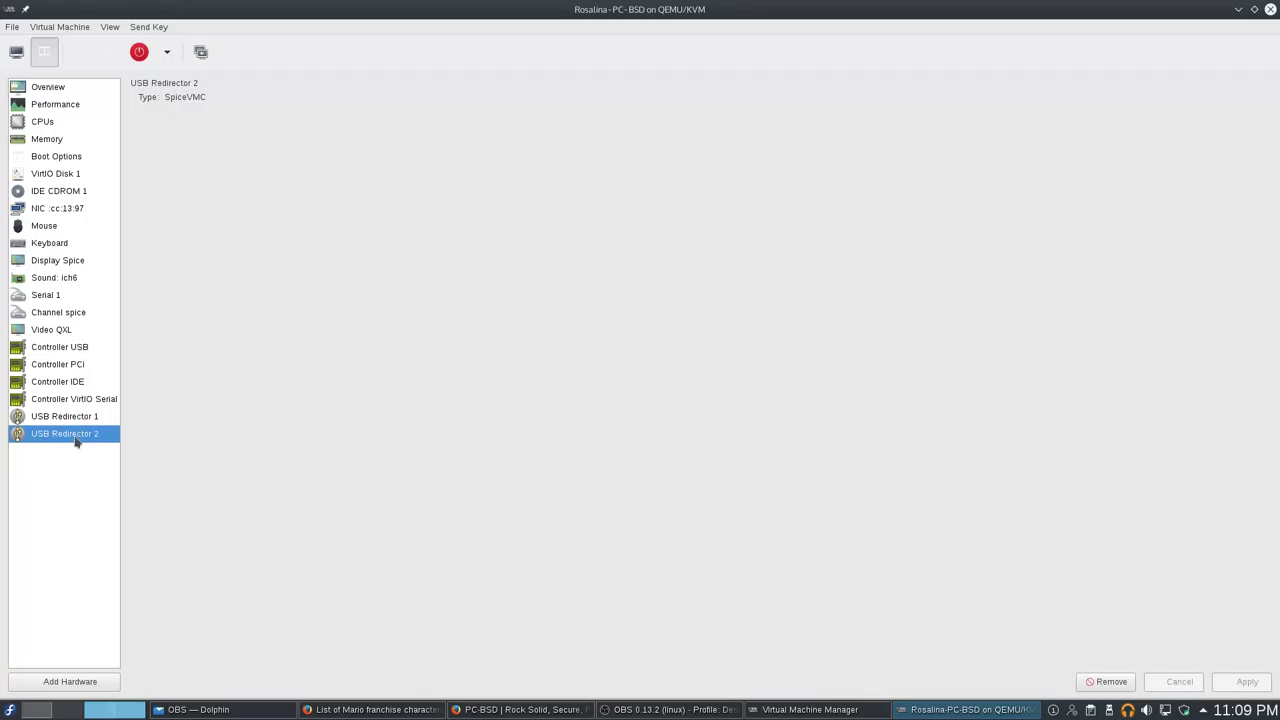
pyautogui.click(25, 58)
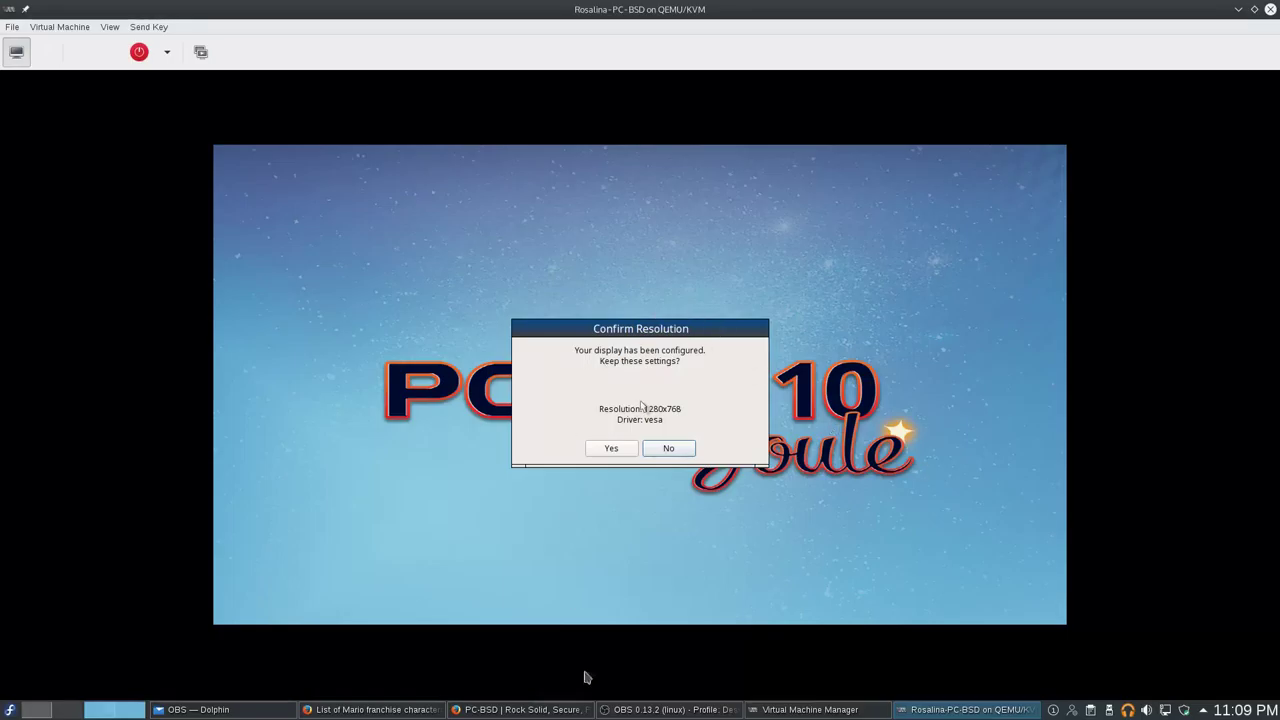
# Step: Keep the 1280x768 vesa display settings and continue the first-boot setup with English as the language
pyautogui.click(636, 452)
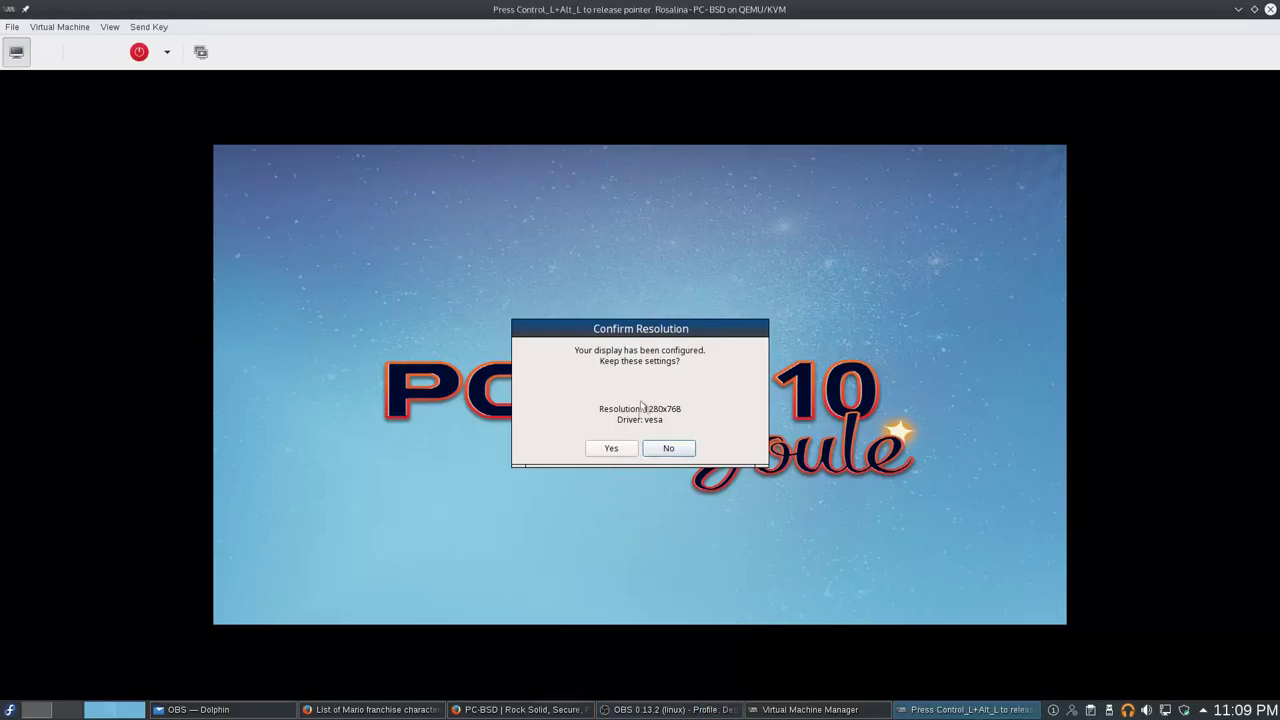
pyautogui.click(612, 449)
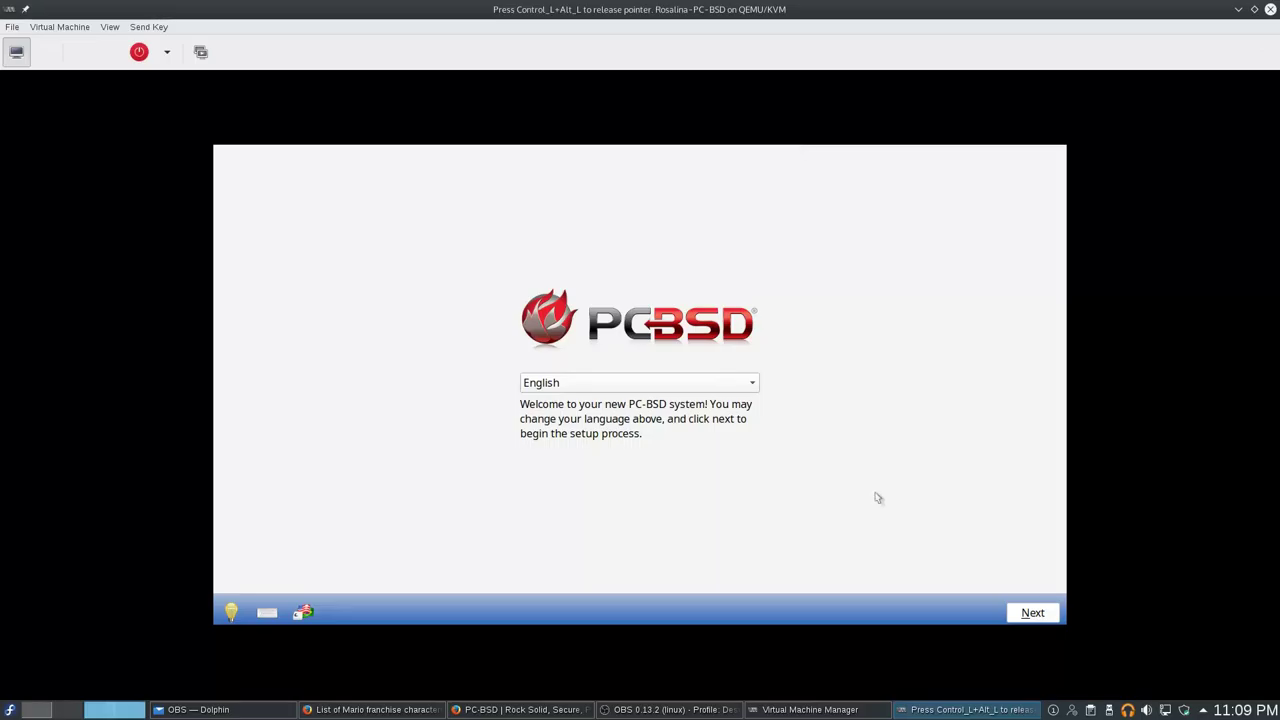
pyautogui.click(1027, 616)
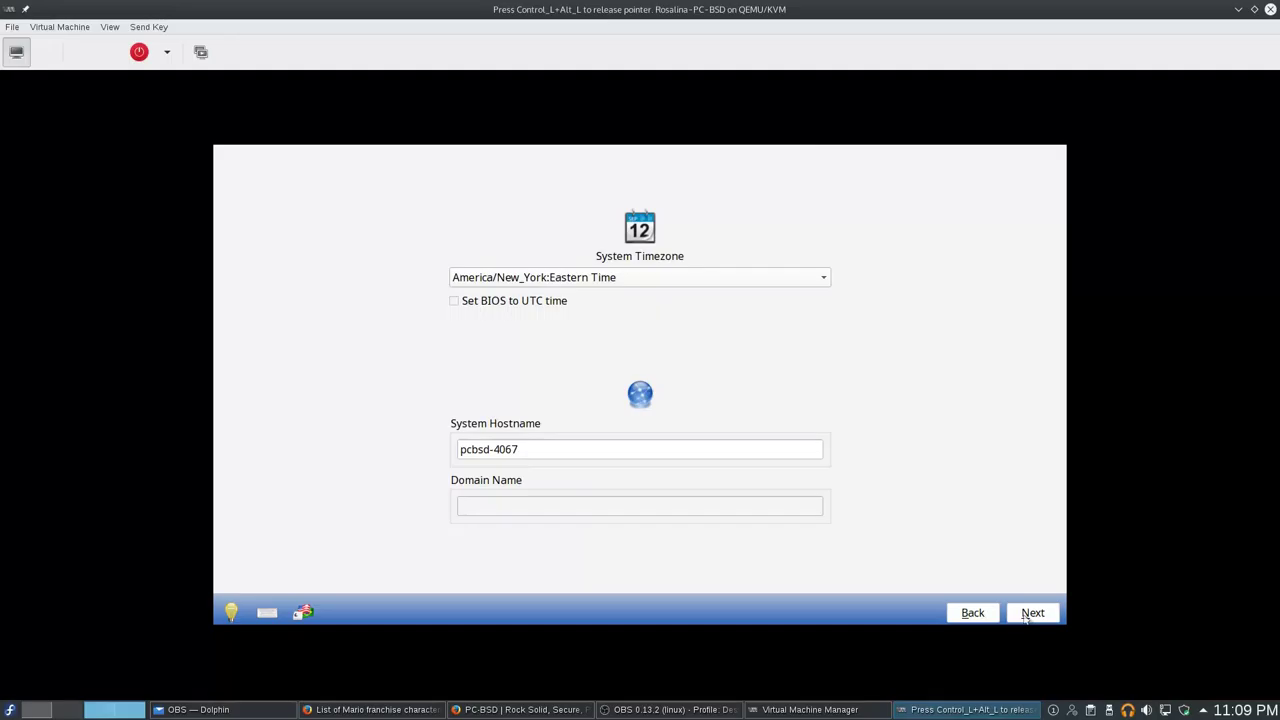
# Step: Set the system hostname to rosalina
pyautogui.click(631, 452)
pyautogui.tripleClick(628, 450)
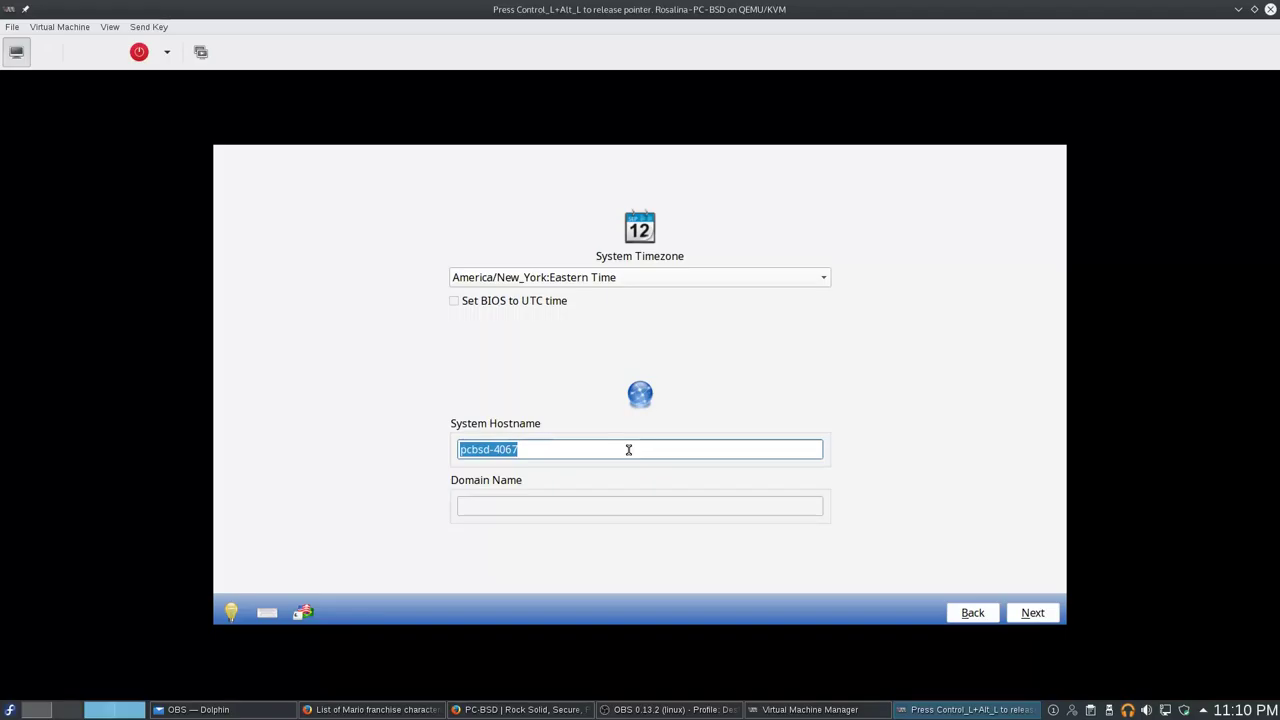
pyautogui.write('rosalina')
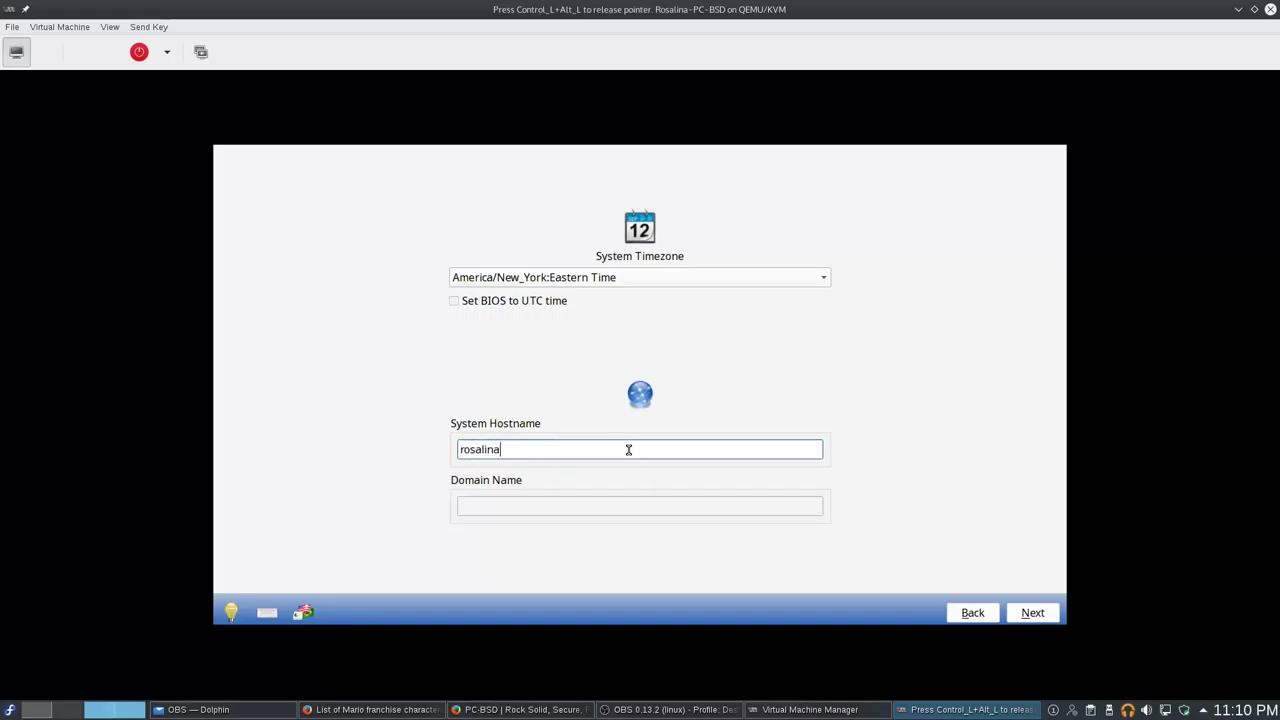
# Step: Set the domain name to mushroomkingdom and continue to the user creation page
pyautogui.press('Tab')
pyautogui.write('mushrom')
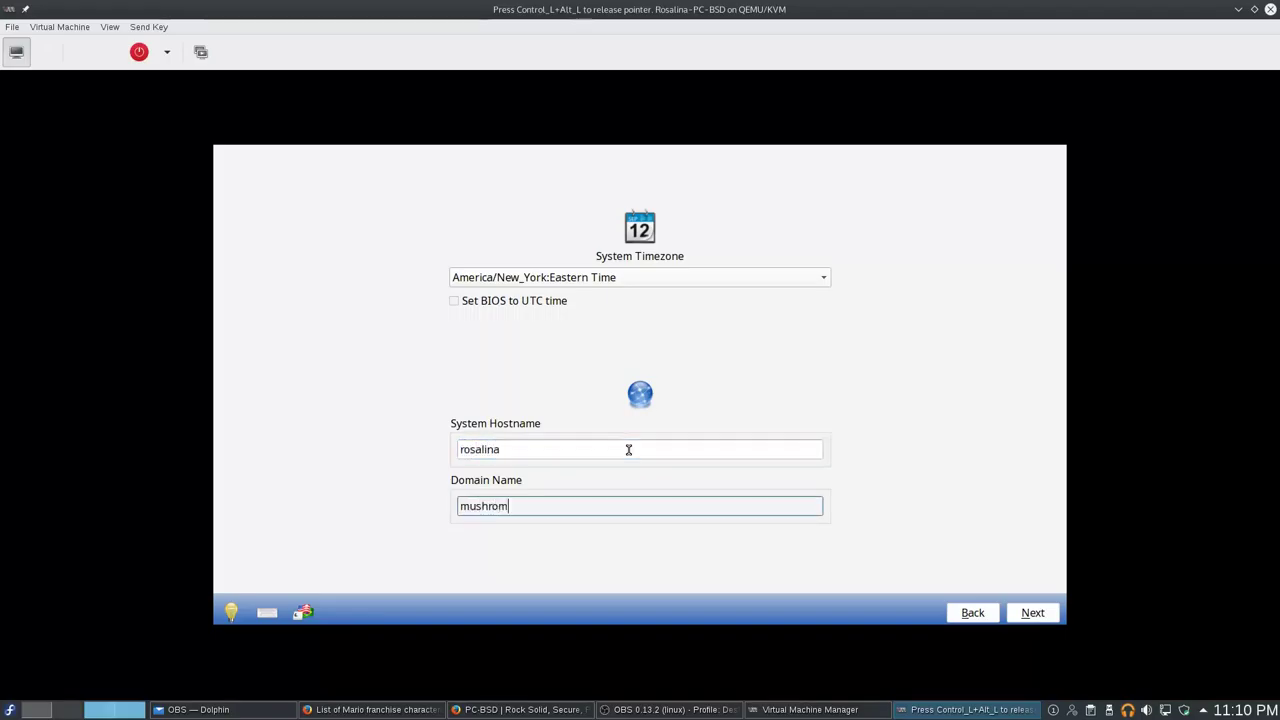
pyautogui.press('BackSpace')
pyautogui.write('omkingdom')
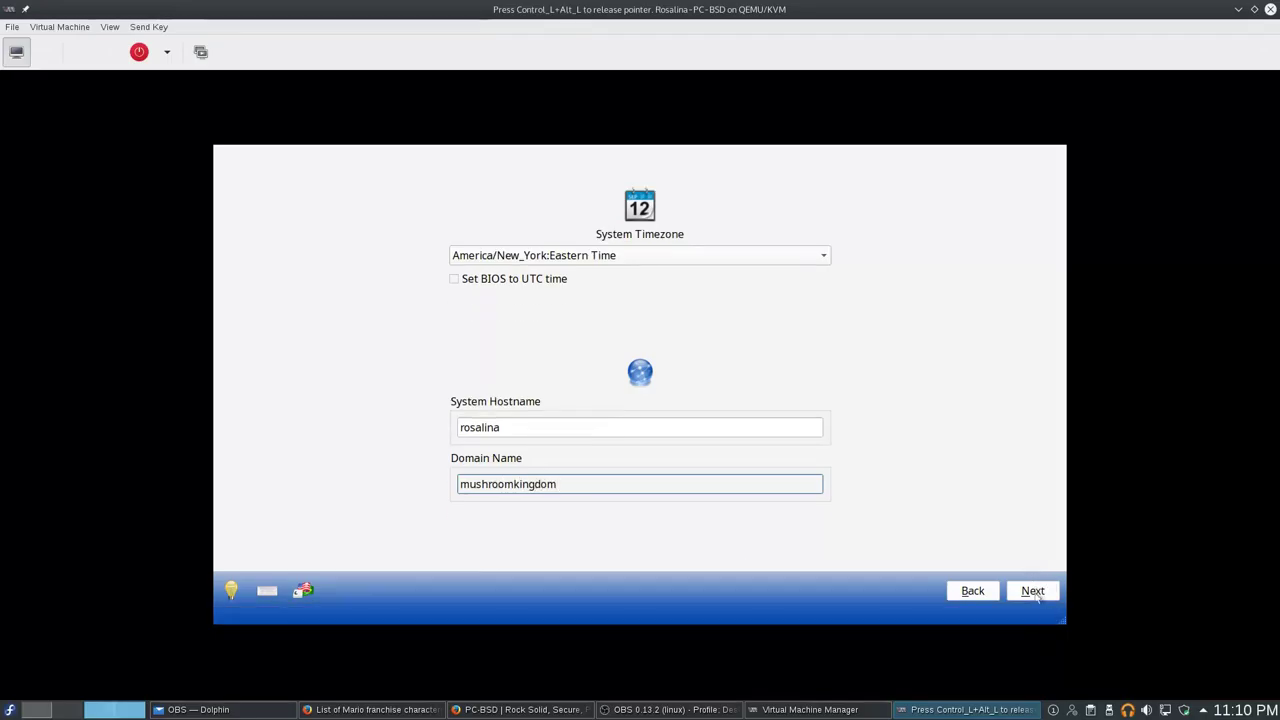
pyautogui.click(1034, 590)
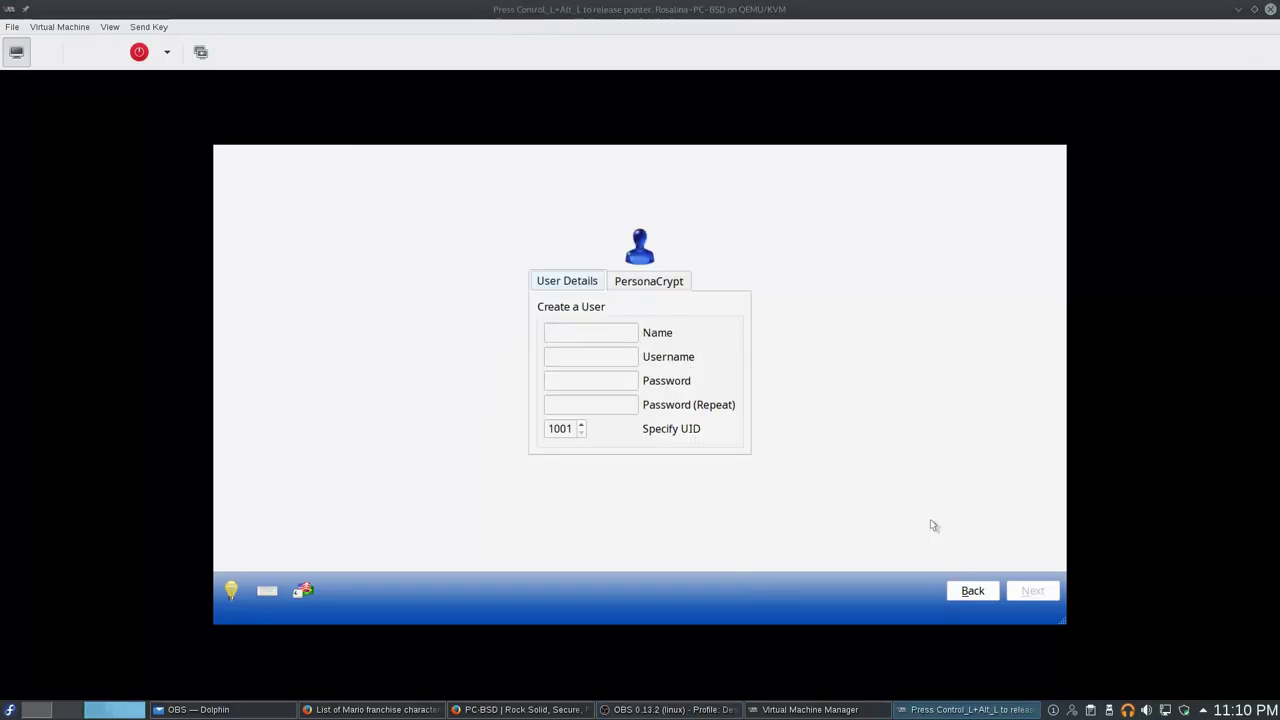
# Step: Enter the new user's full name and username in the user details
pyautogui.click(583, 330)
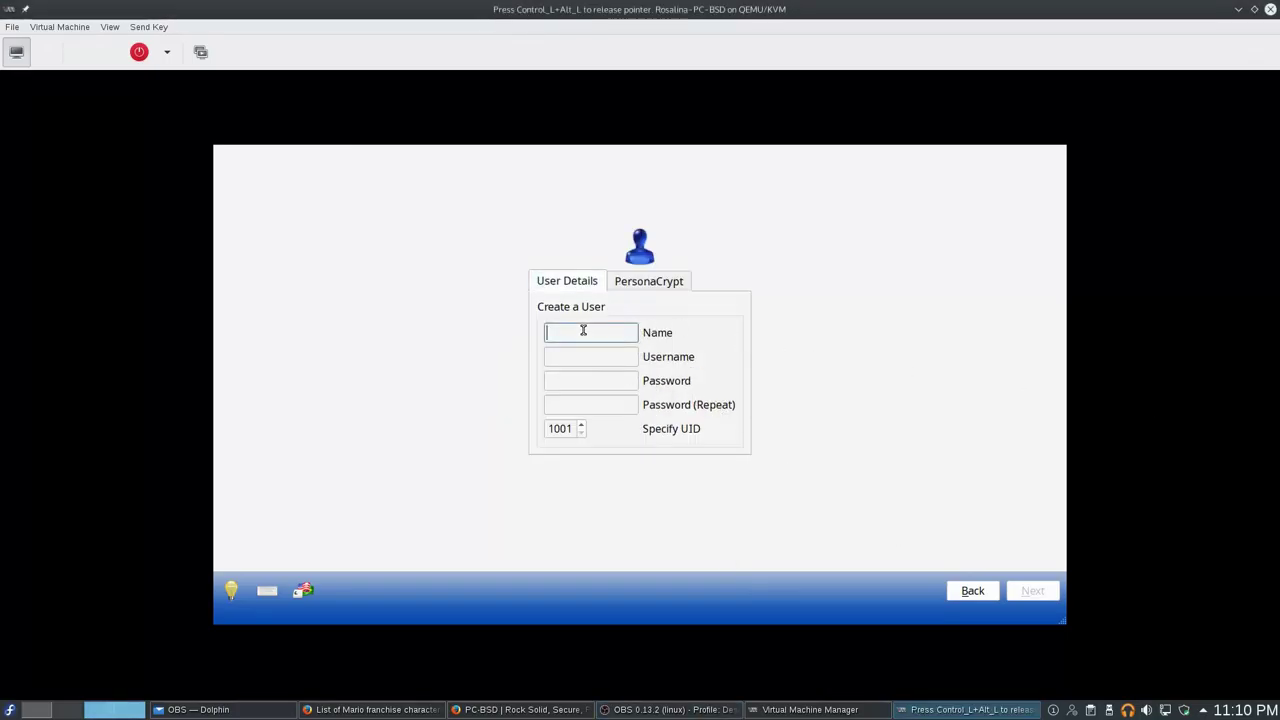
pyautogui.write('Eric Mesa')
pyautogui.press('Tab')
pyautogui.write('ermesa')
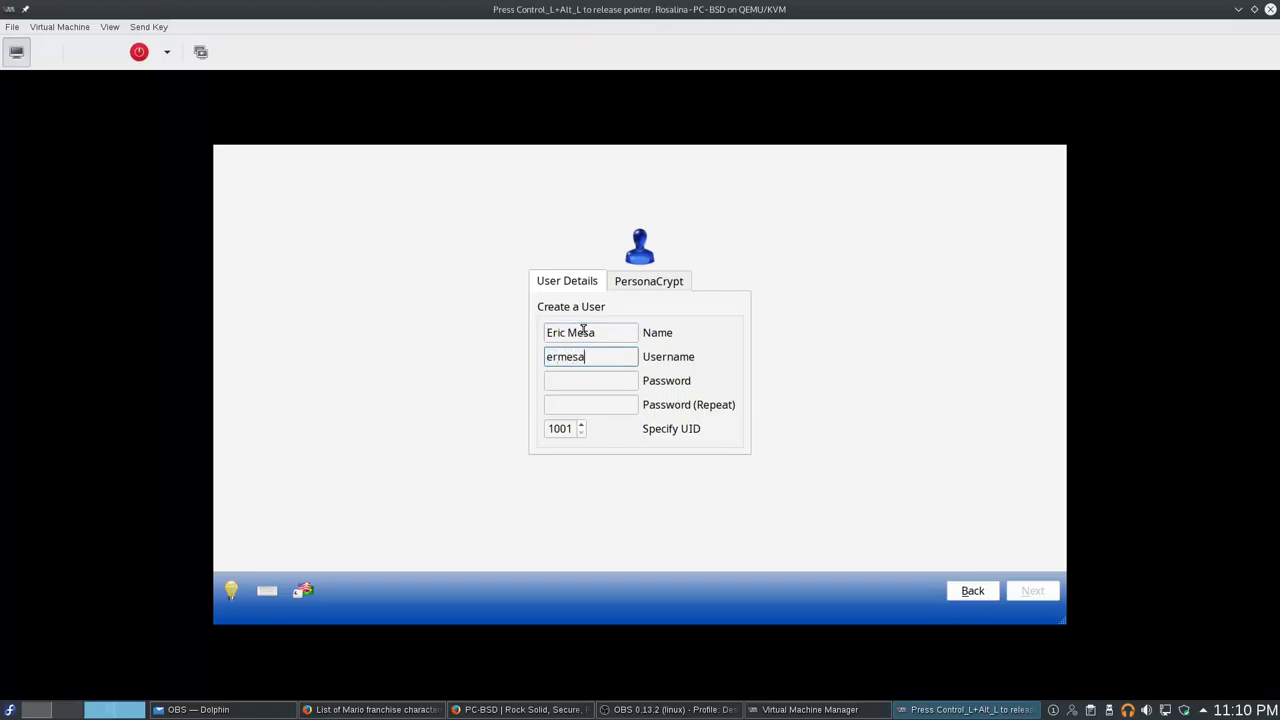
# Step: Enter the new user's account password and repeat it in the confirmation field
pyautogui.press('Tab')
pyautogui.write('pa')
pyautogui.press('BackSpace')
pyautogui.press('BackSpace')
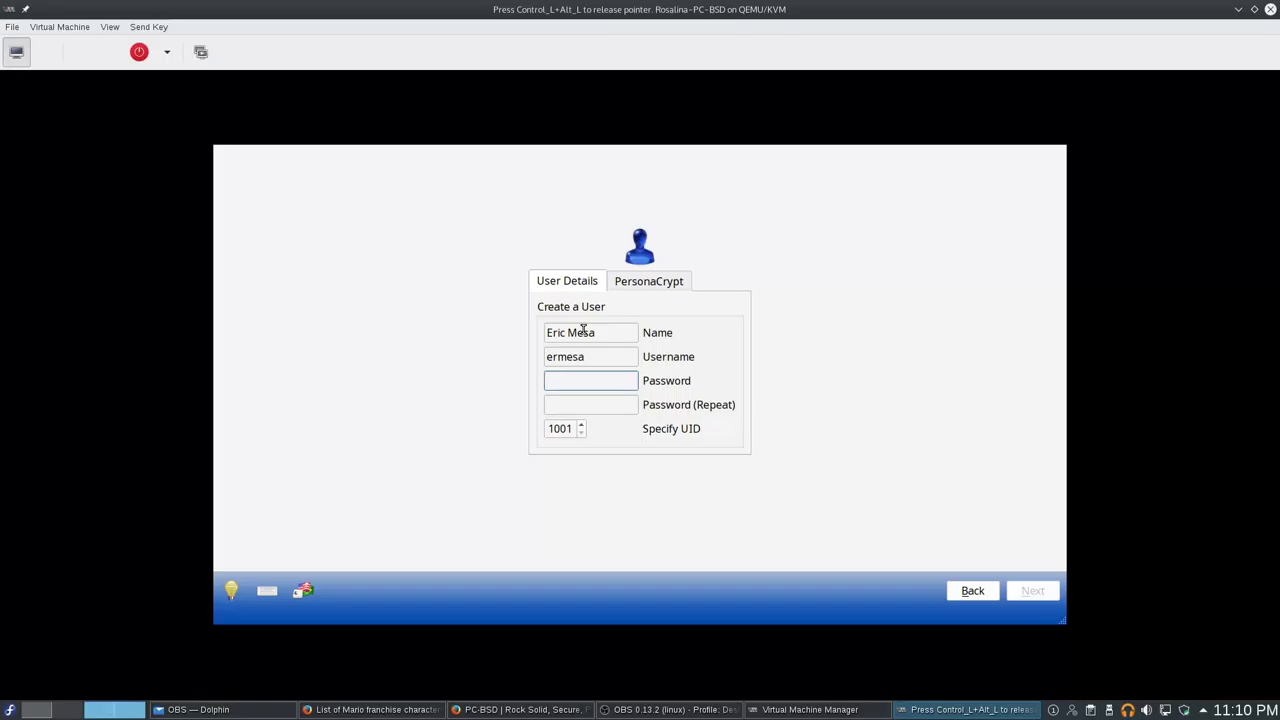
pyautogui.write('●●●●●●●●●●●●●')
pyautogui.press('Tab')
pyautogui.write('●')
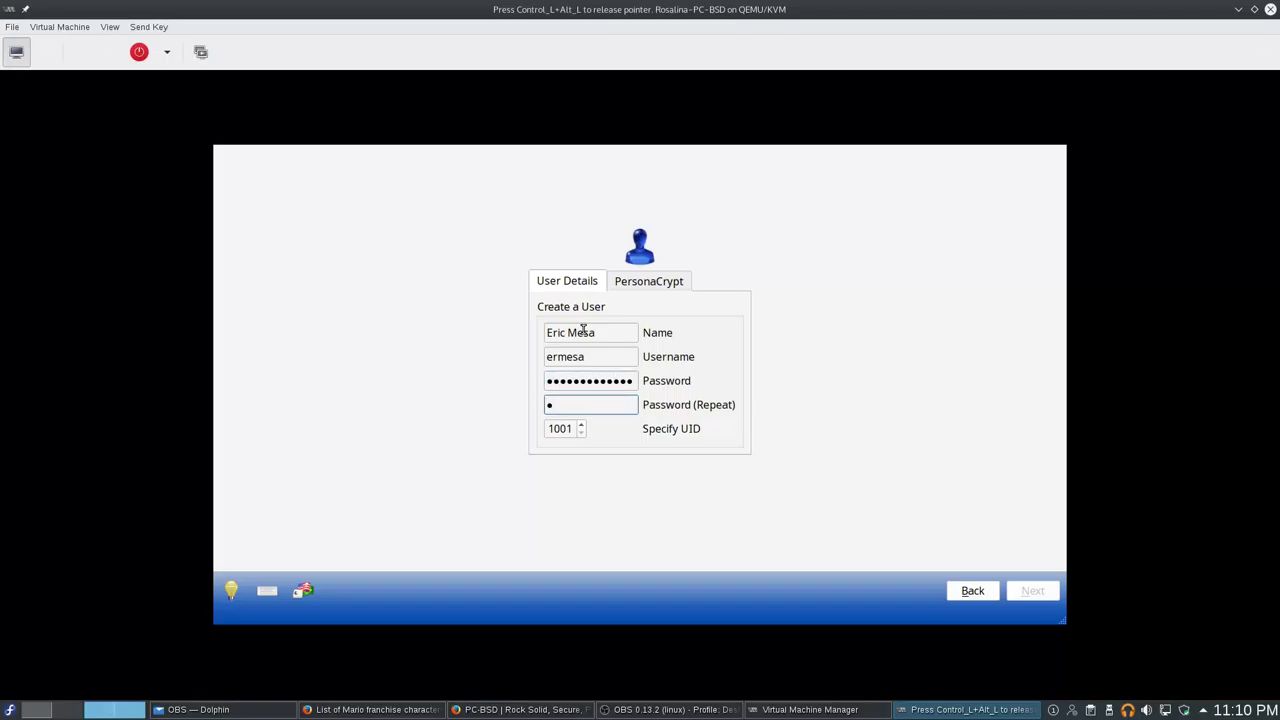
pyautogui.press('BackSpace')
pyautogui.write('●●●●●●●●●●●●●')
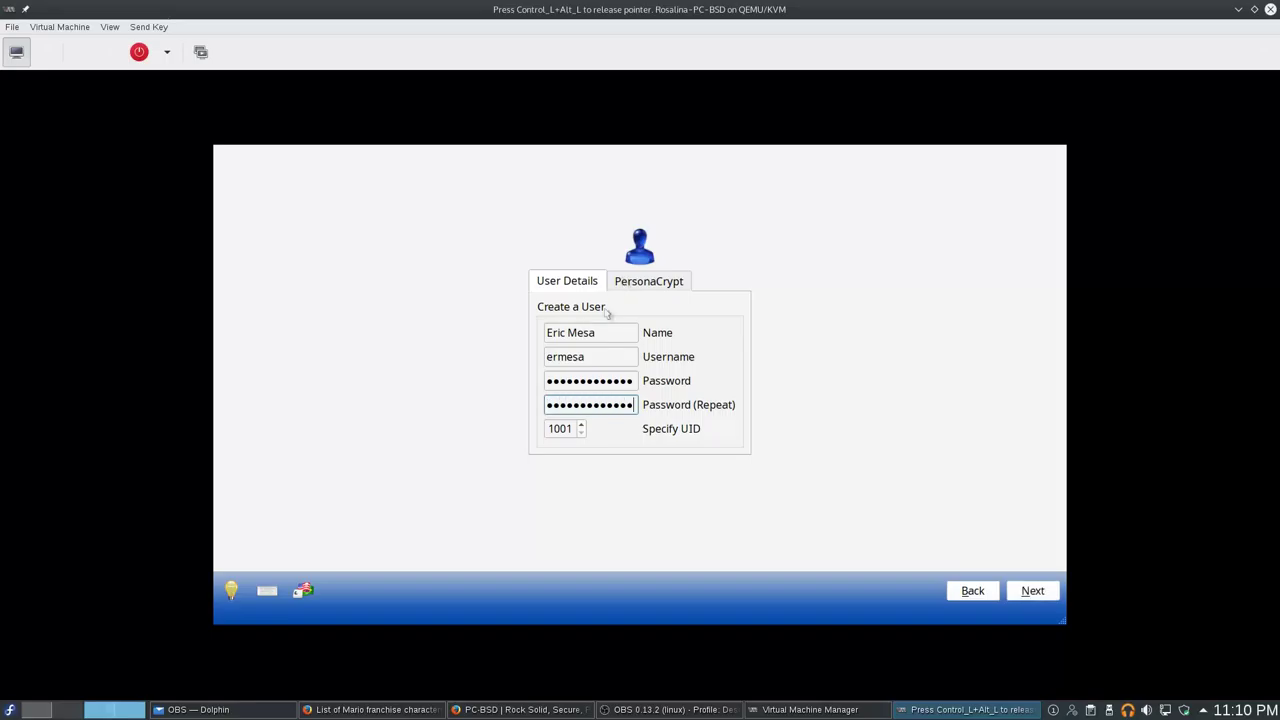
# Step: Check the PersonaCrypt options, leave the device uninitialized and continue with the user details
pyautogui.click(635, 282)
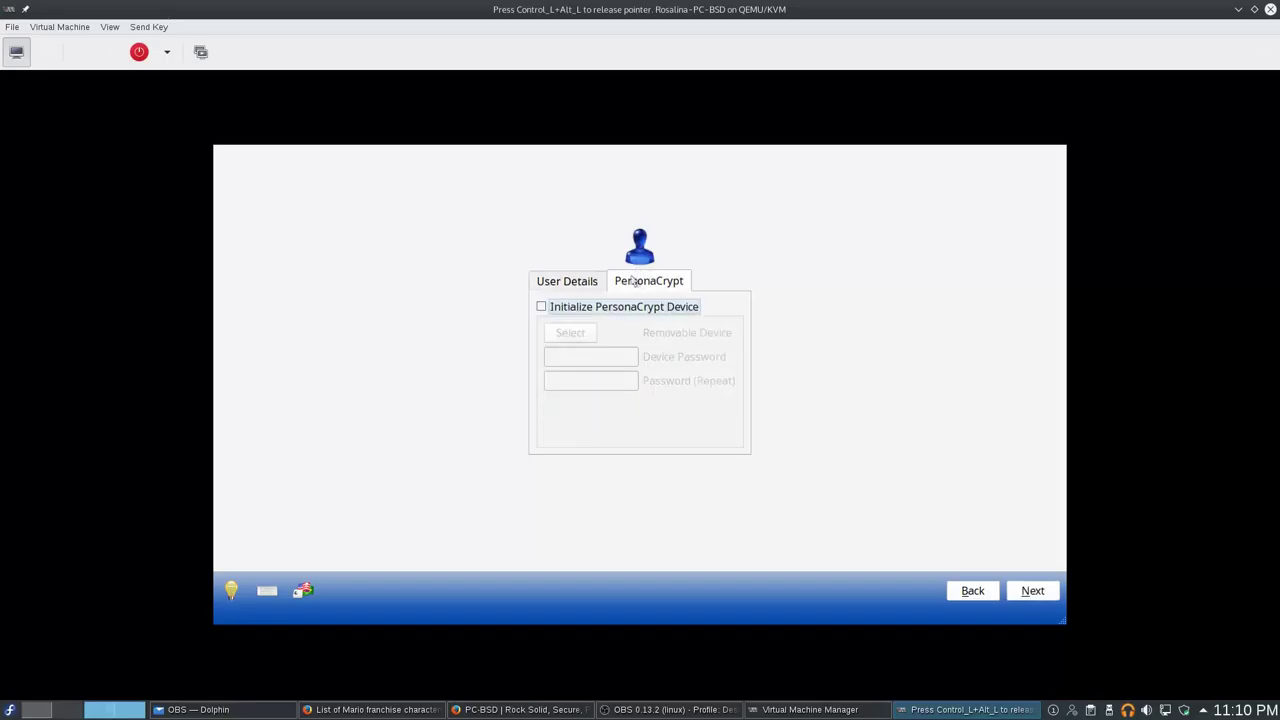
pyautogui.click(578, 281)
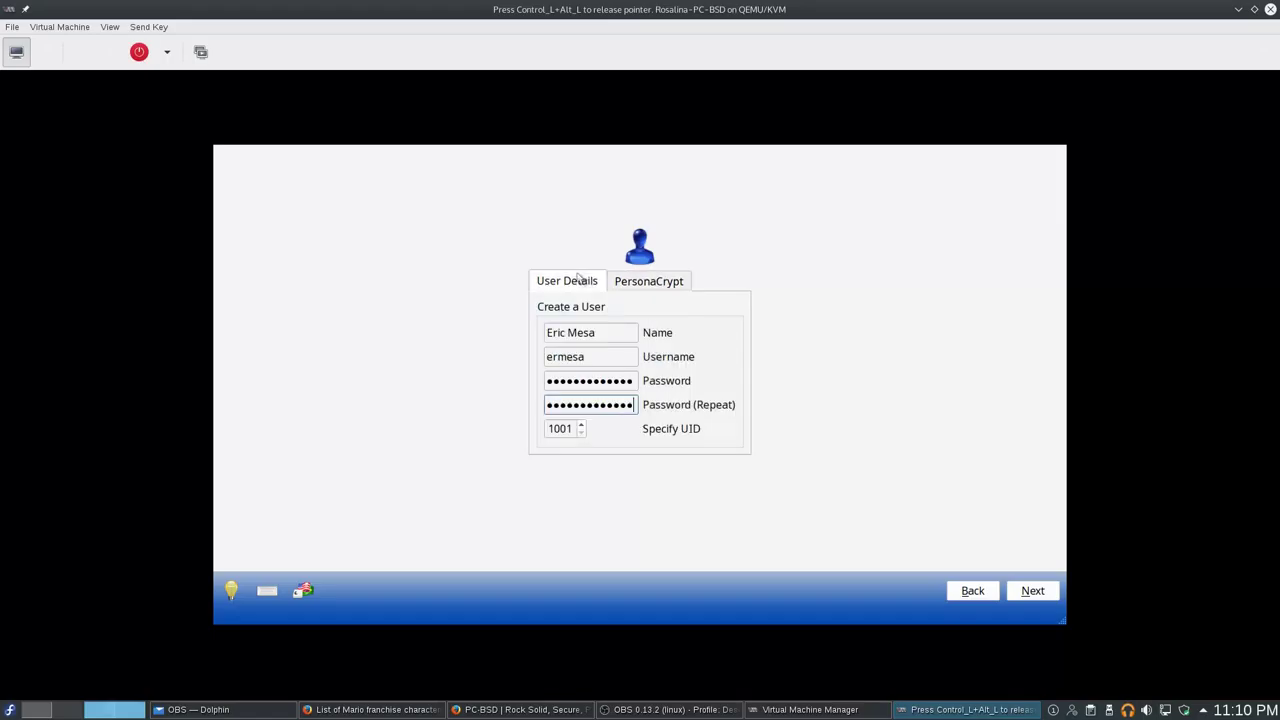
pyautogui.click(1028, 589)
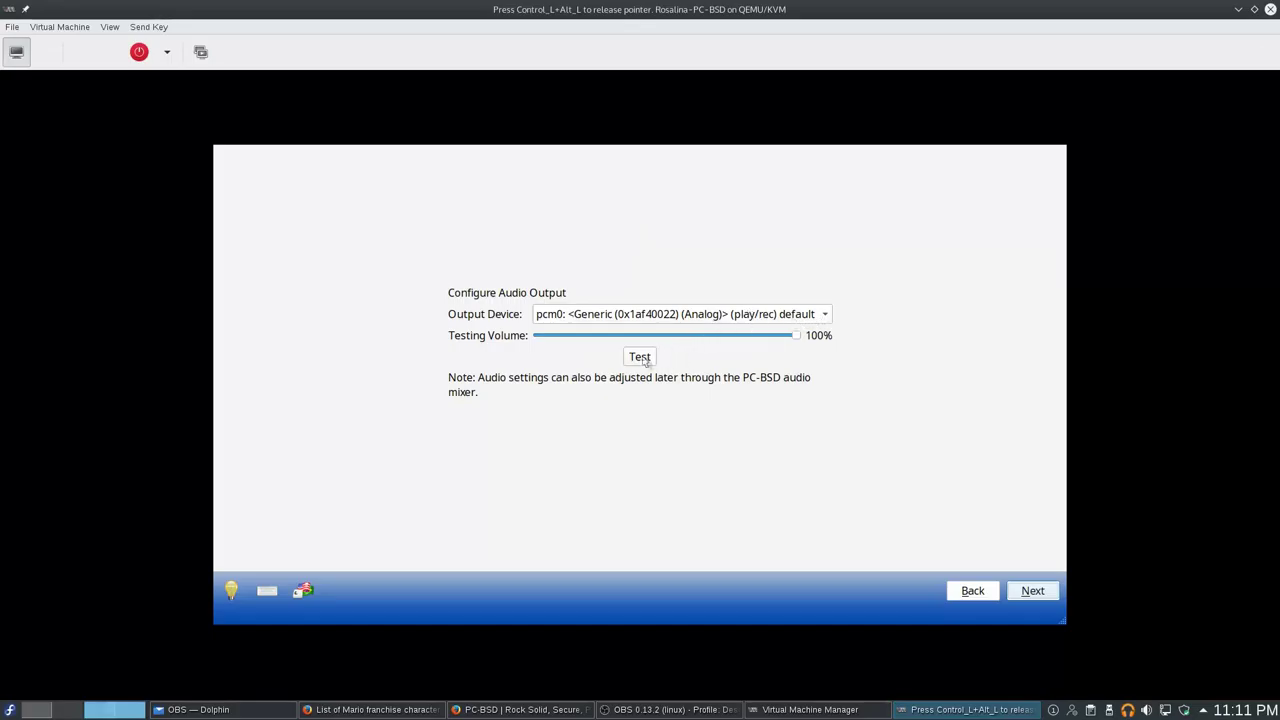
# Step: Keep the pcm0 Generic analog output device, test the sound at 100% volume and continue to the optional services
pyautogui.click(677, 312)
pyautogui.click(687, 298)
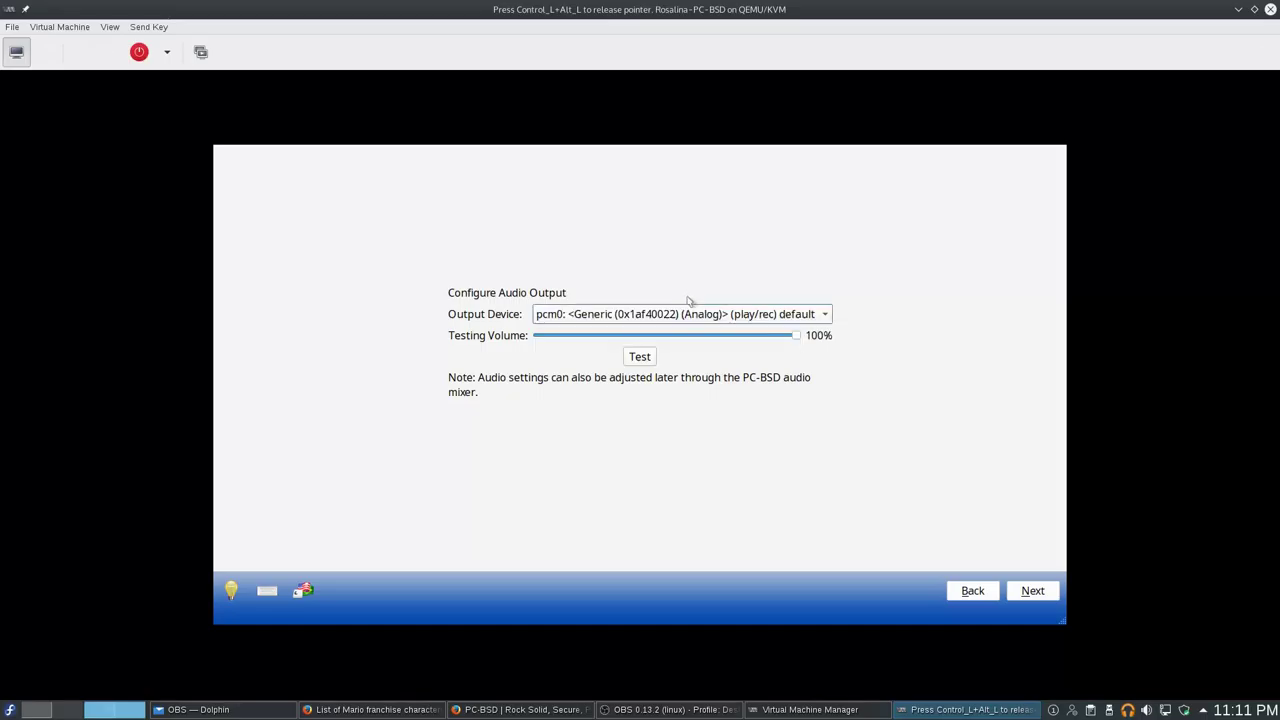
pyautogui.click(649, 360)
pyautogui.click(1028, 594)
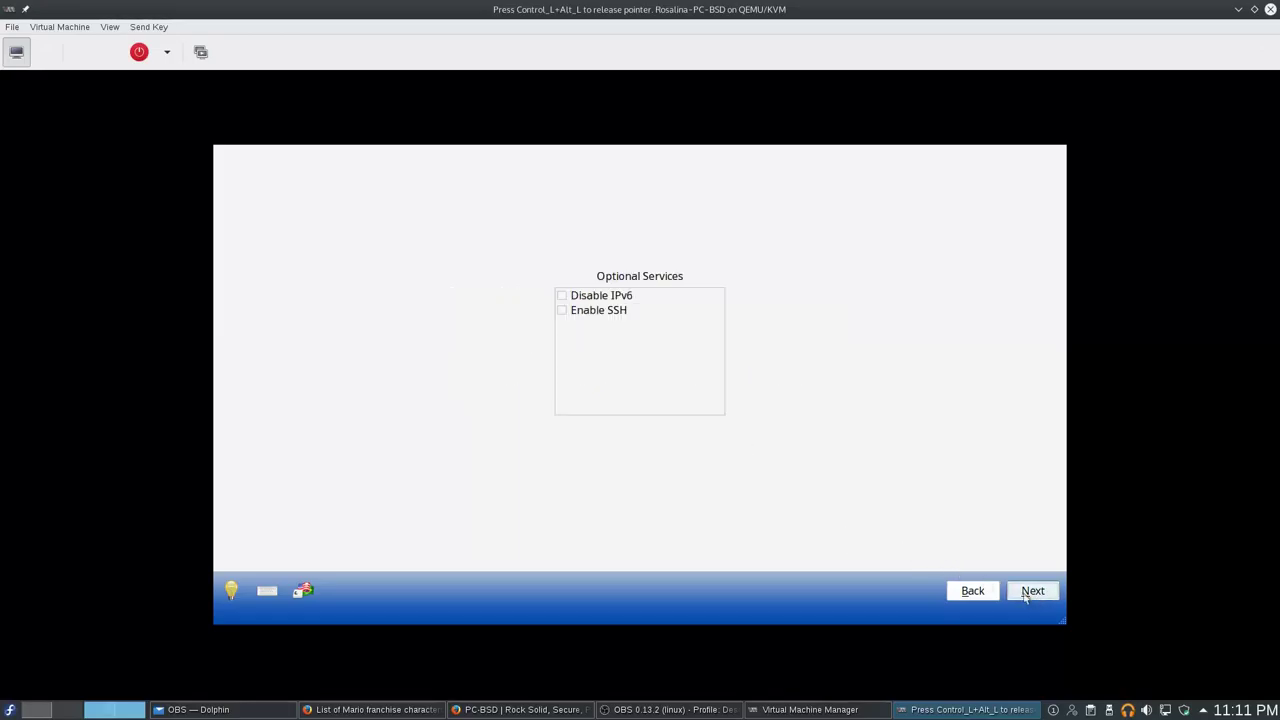
# Step: Enable SSH as an optional service and finish the first-boot setup
pyautogui.click(576, 312)
pyautogui.click(562, 311)
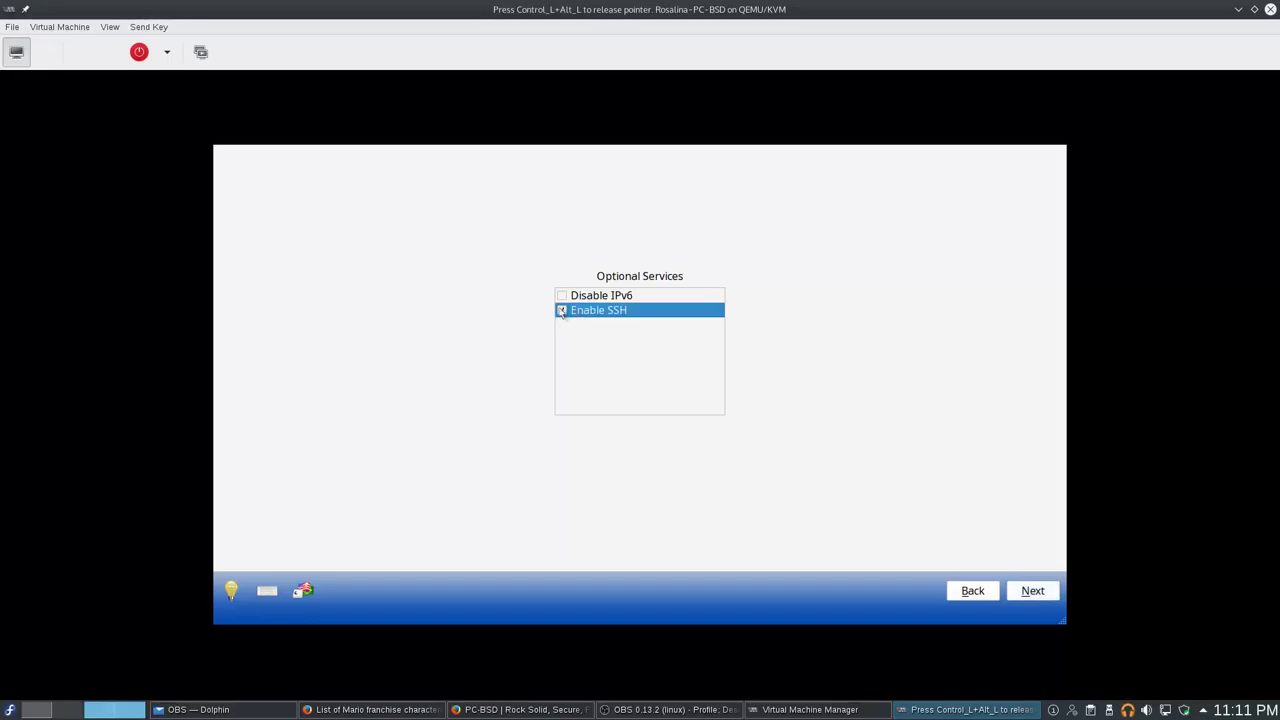
pyautogui.click(1025, 593)
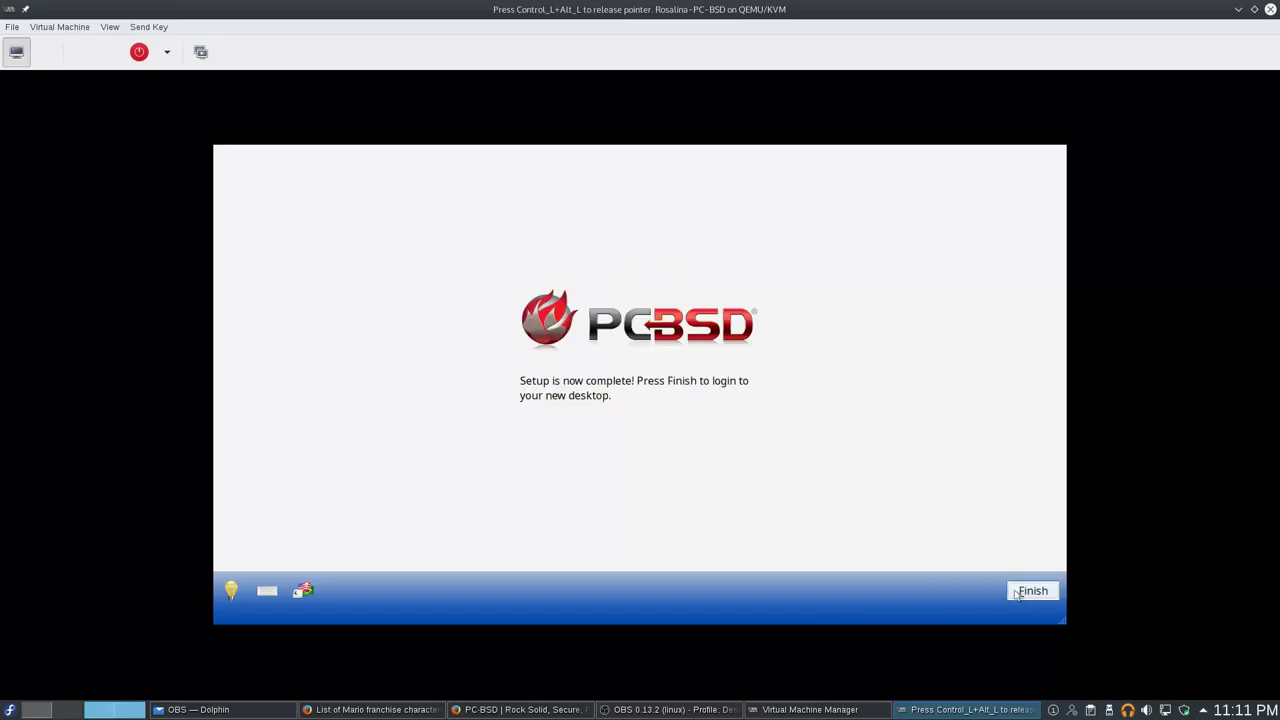
pyautogui.click(1020, 592)
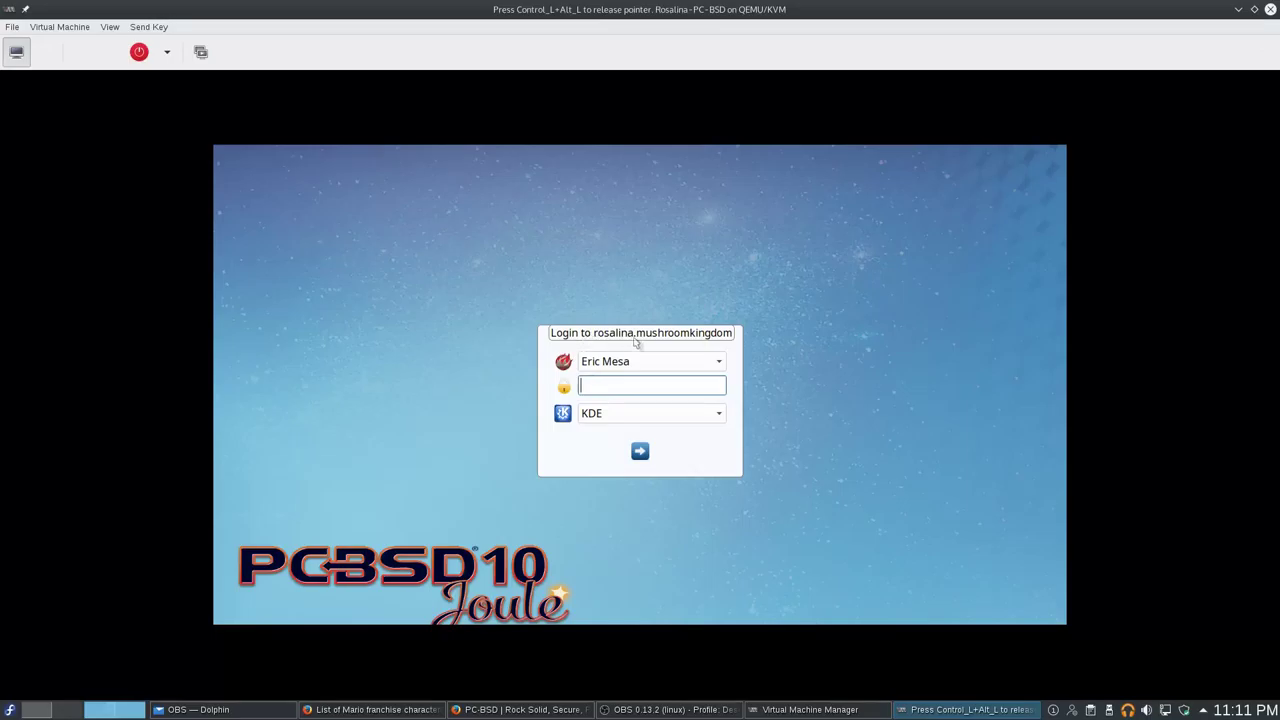
# Step: Check the available desktop sessions and user accounts on the login screen, keeping KDE and the new user selected
pyautogui.click(686, 414)
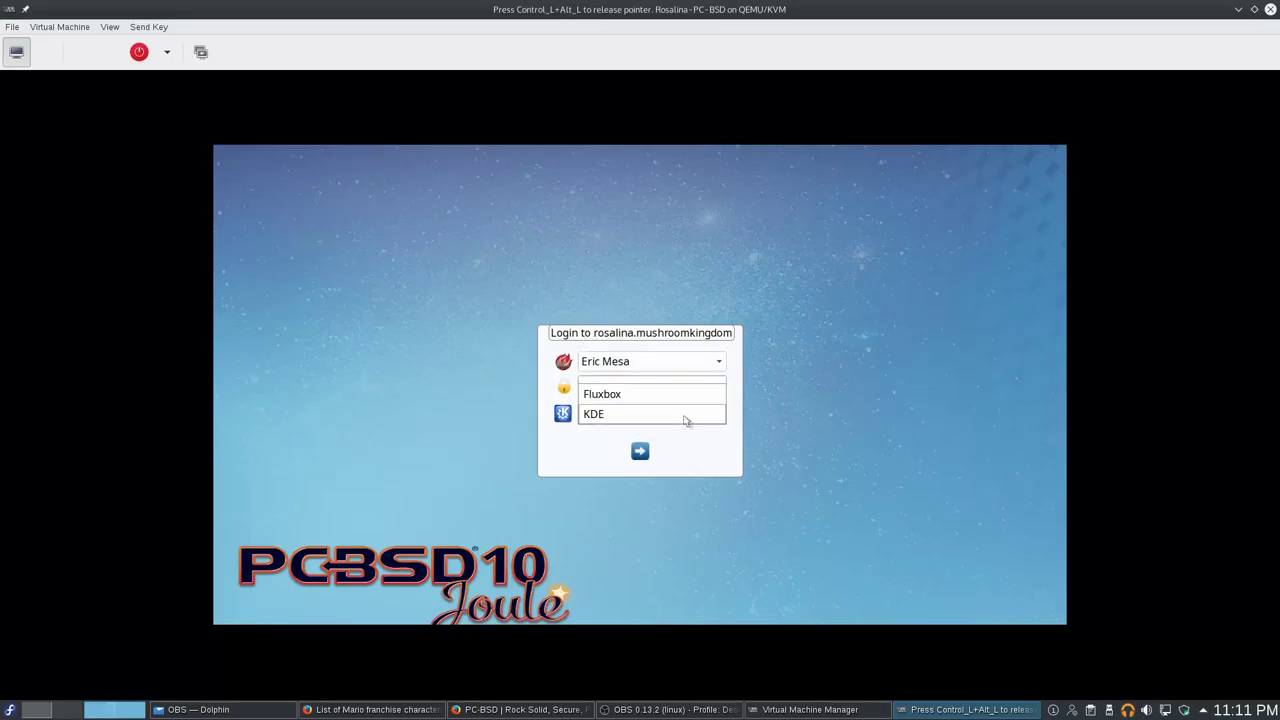
pyautogui.click(686, 420)
pyautogui.click(686, 420)
pyautogui.click(681, 421)
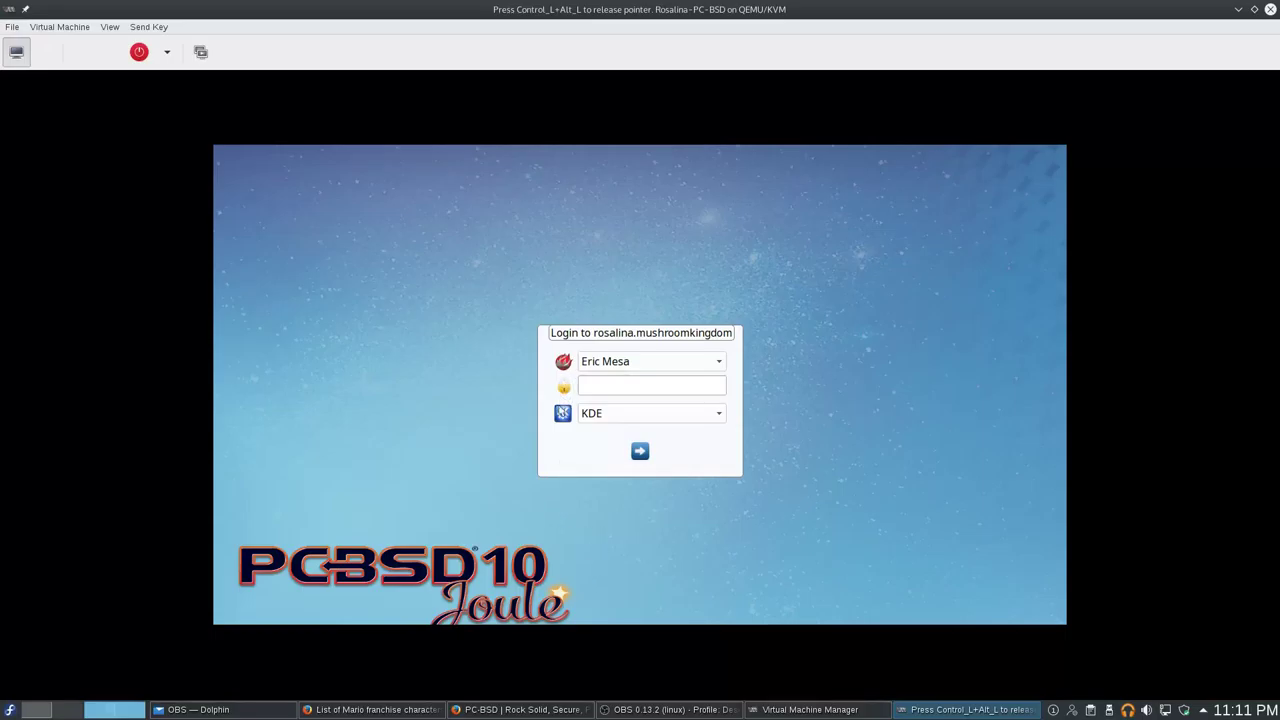
pyautogui.click(578, 363)
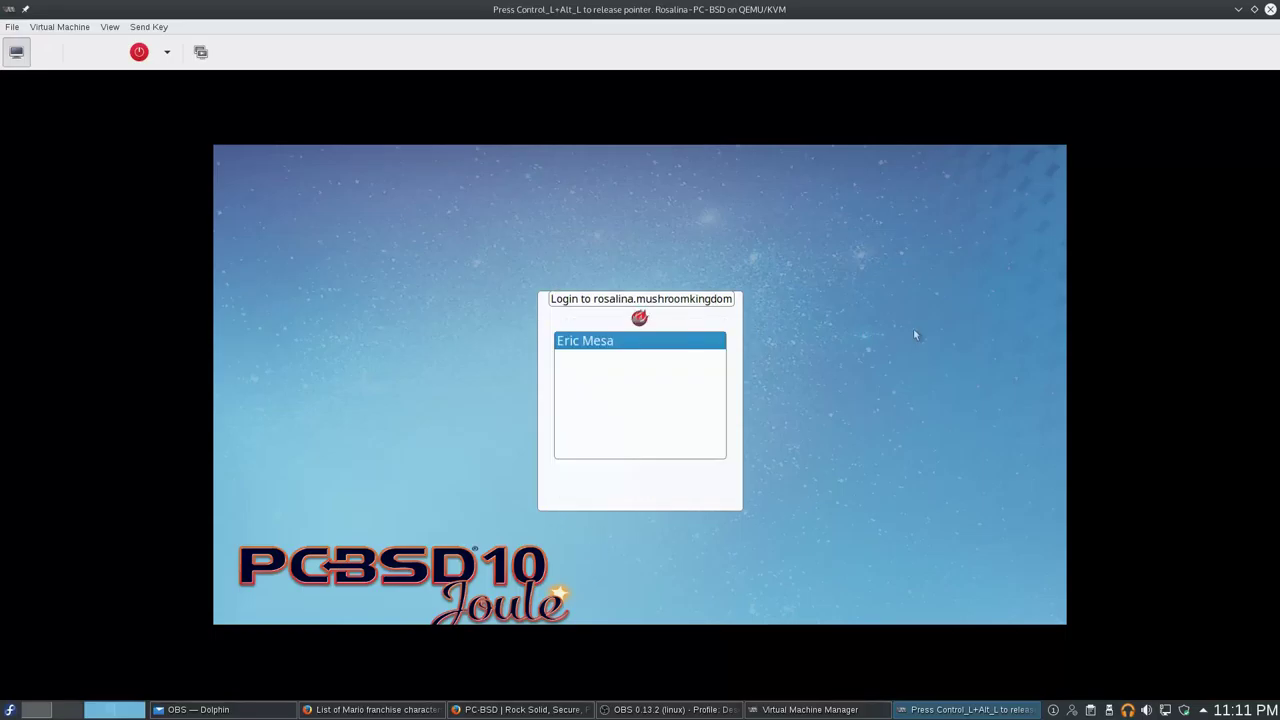
pyautogui.click(651, 344)
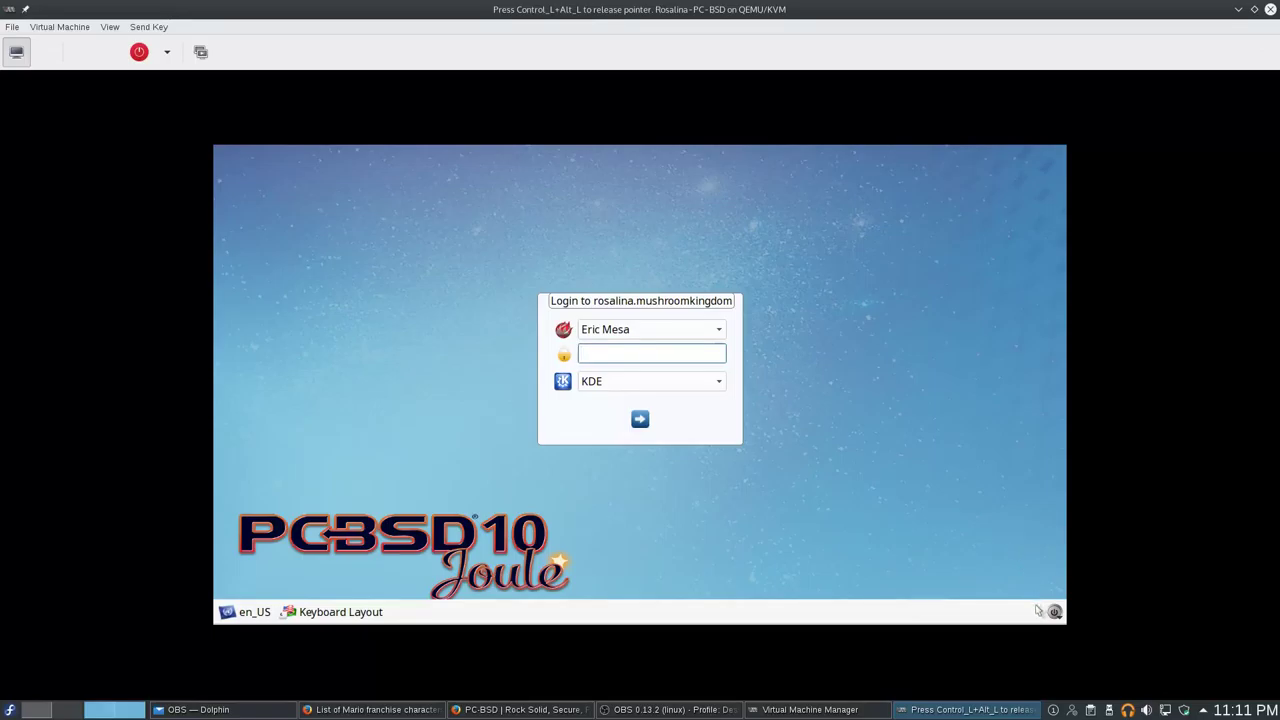
# Step: Shut down the PC-BSD system from the login screen and confirm
pyautogui.click(1054, 611)
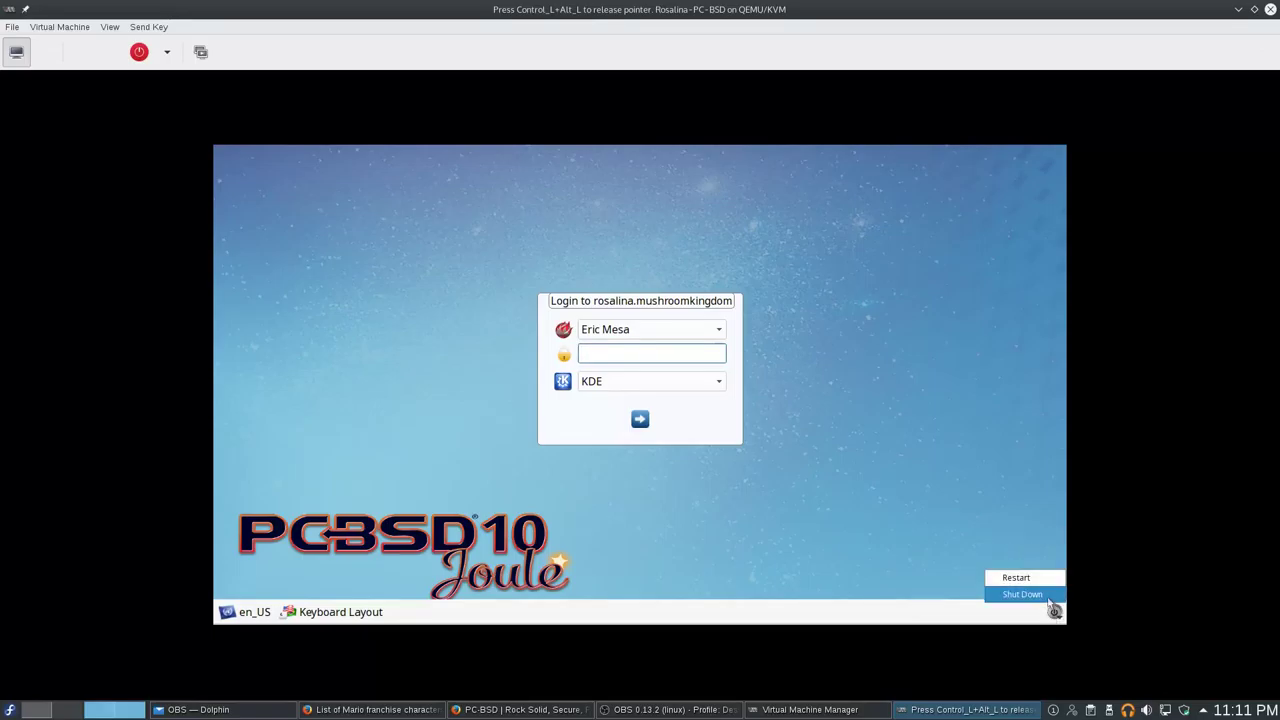
pyautogui.click(1050, 598)
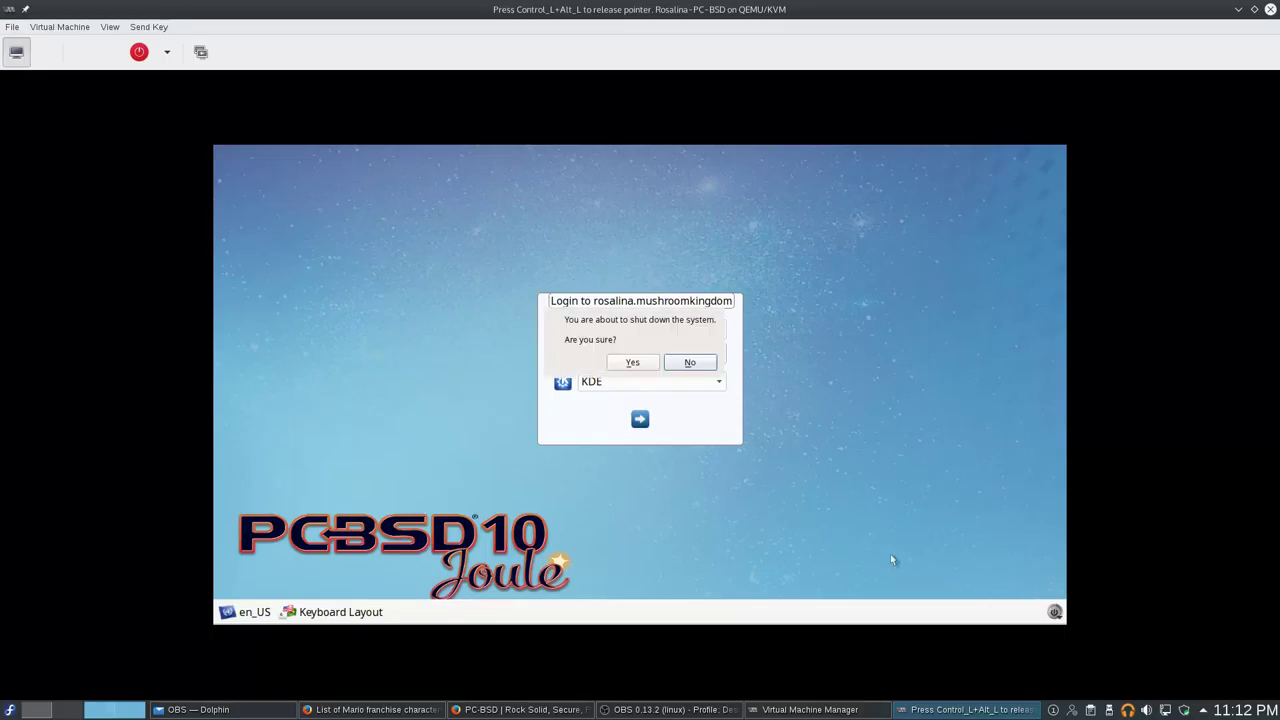
pyautogui.click(630, 365)
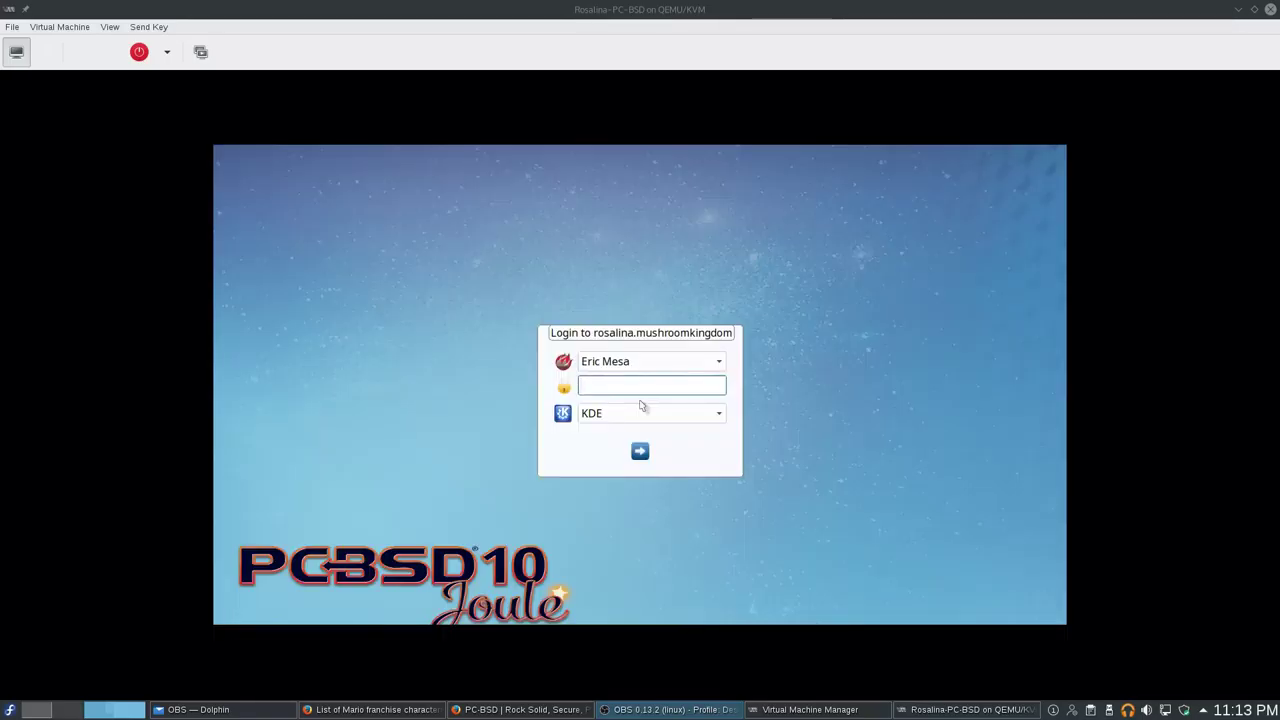
# Step: Log in to the KDE session with the user's account password
pyautogui.click(674, 394)
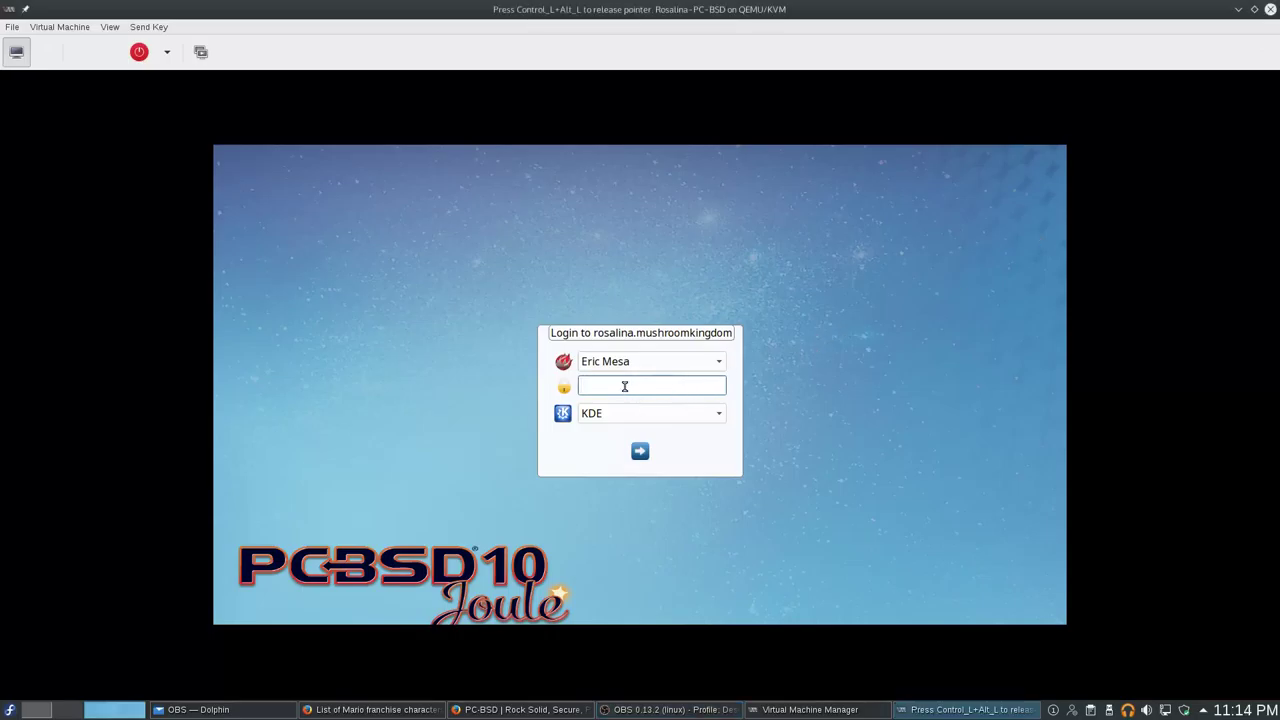
pyautogui.write('••••••••••••••')
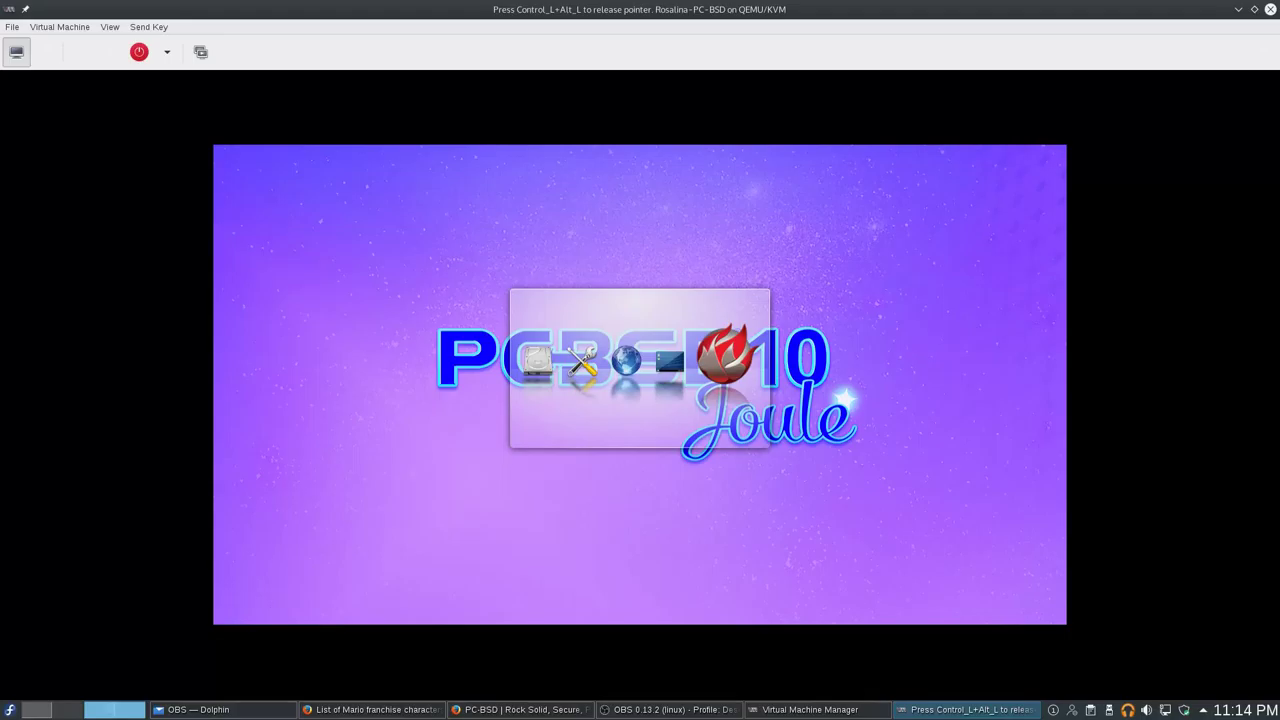
# Step: Release the pointer, switch to the PC-BSD website in Firefox and read about the Lumina desktop and the desktop edition's environment choices
pyautogui.hotkey('ctrl', 'alt')
pyautogui.click(476, 709)
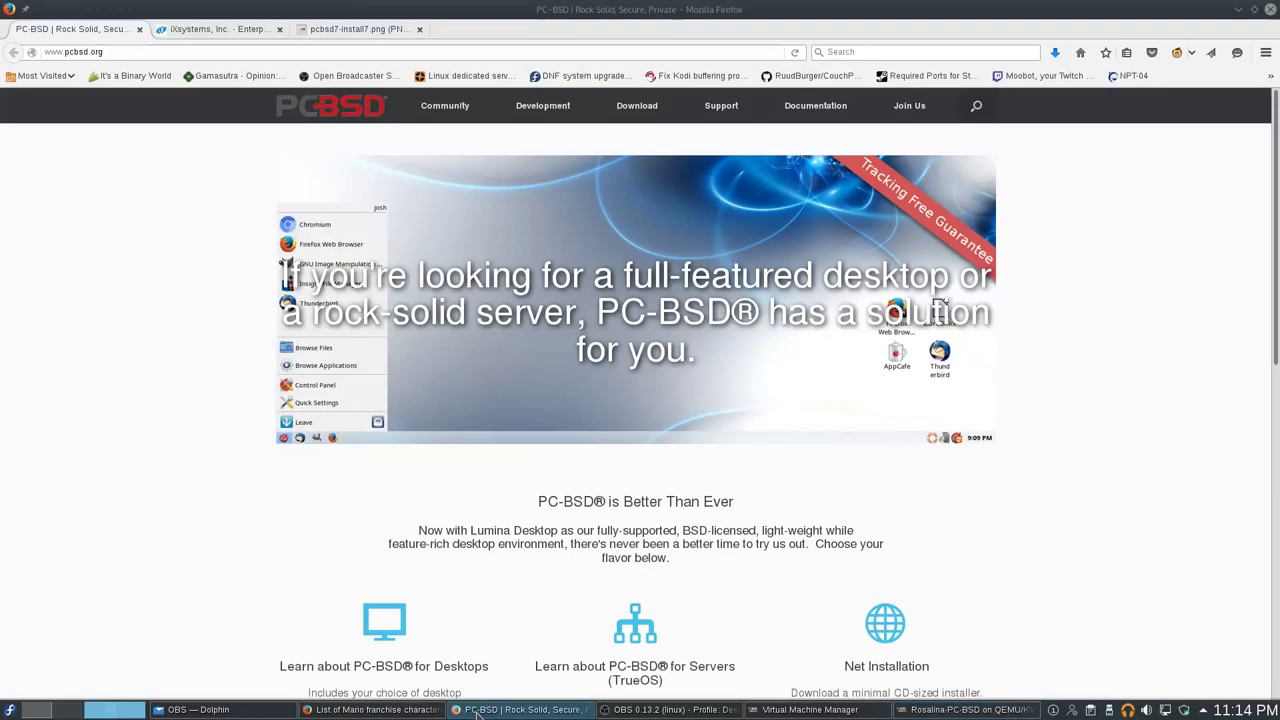
pyautogui.moveTo(420, 531); pyautogui.dragTo(716, 531)
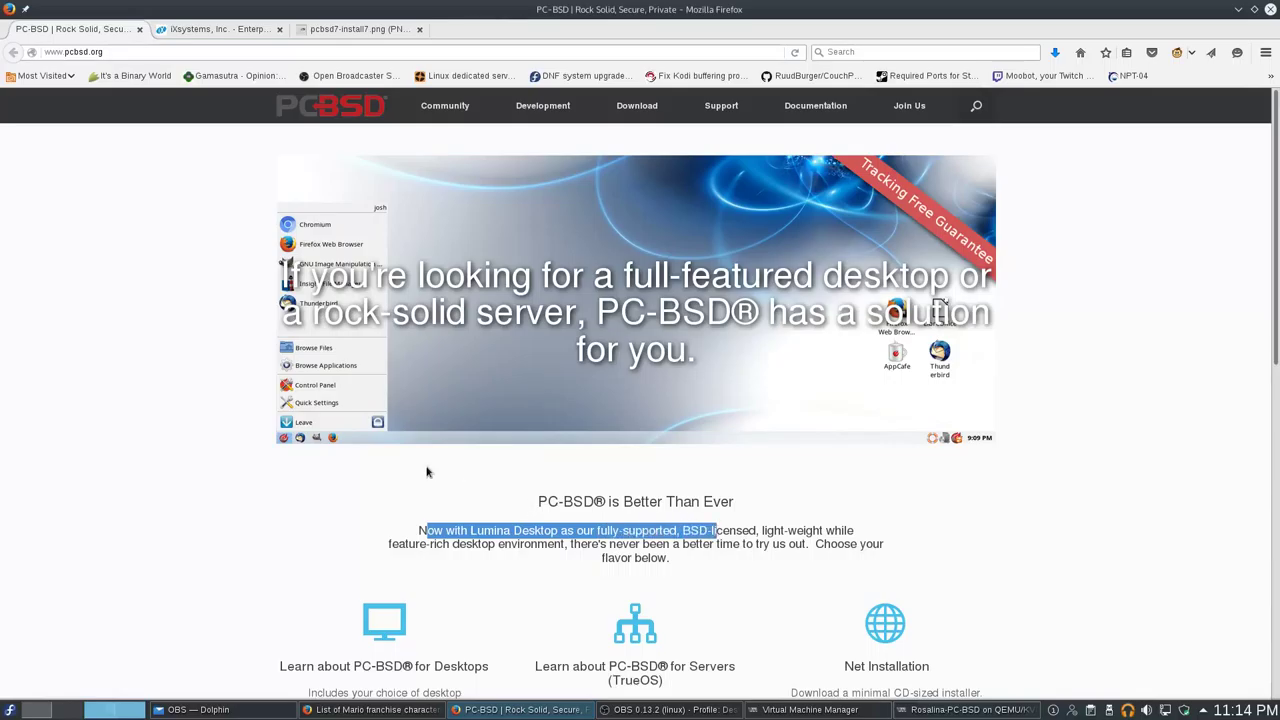
pyautogui.click(503, 527)
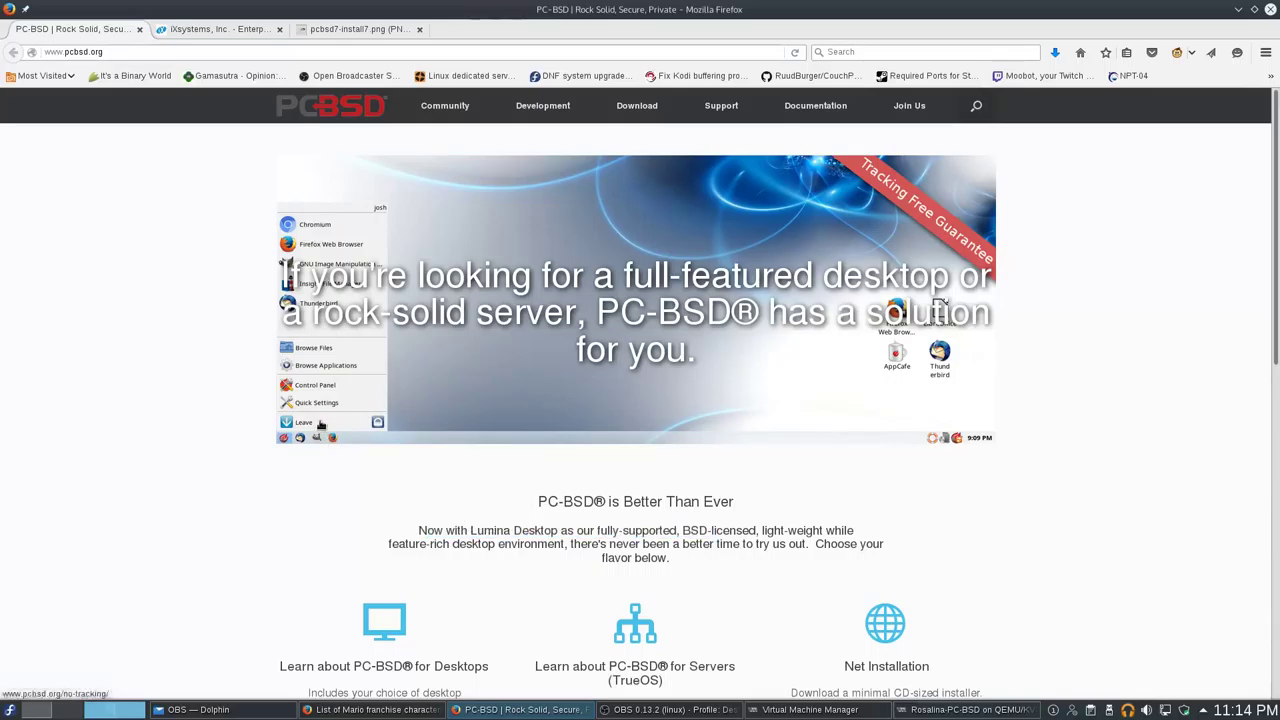
pyautogui.scroll(-3, 463, 558)
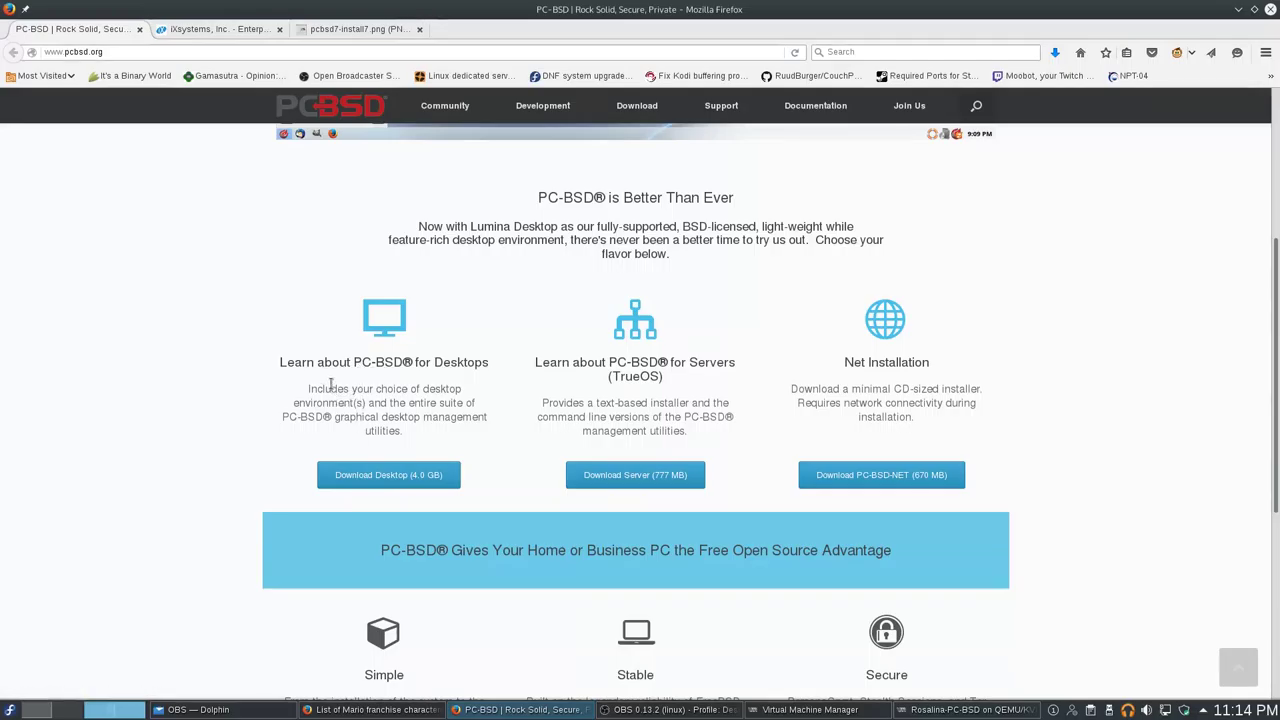
pyautogui.moveTo(331, 389); pyautogui.dragTo(353, 402)
pyautogui.click(366, 406)
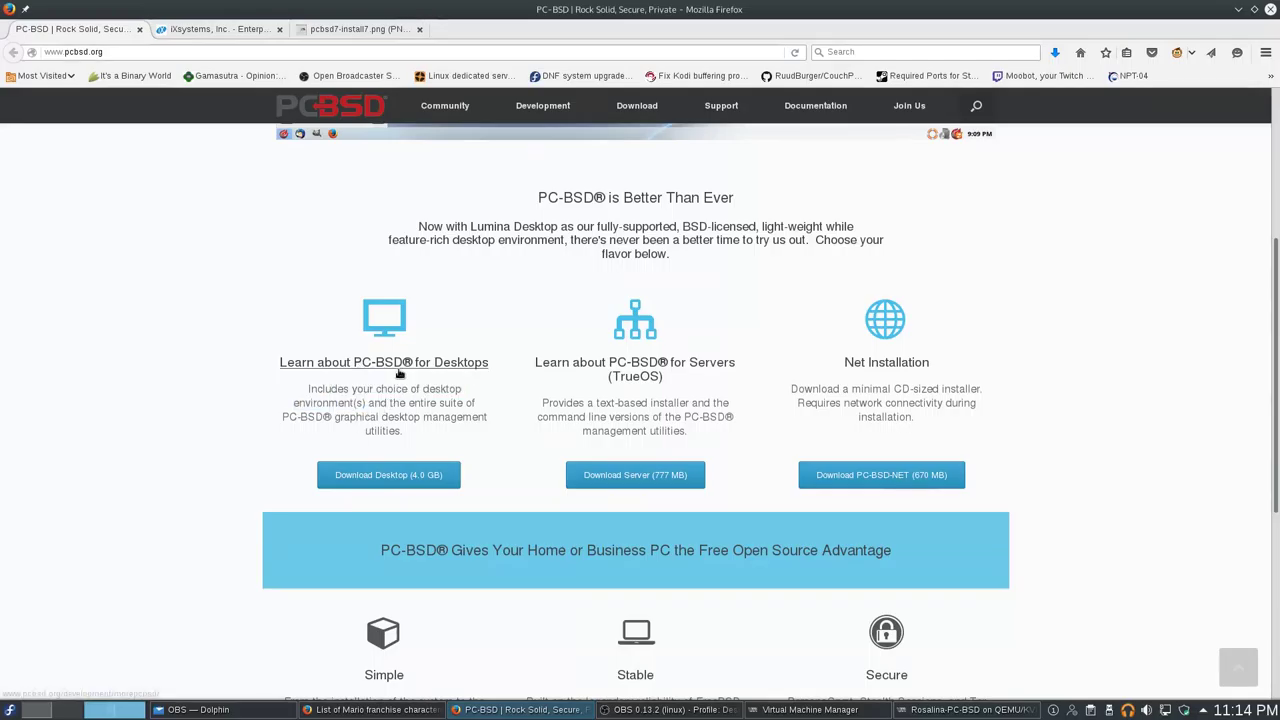
pyautogui.scroll(4, 399, 374)
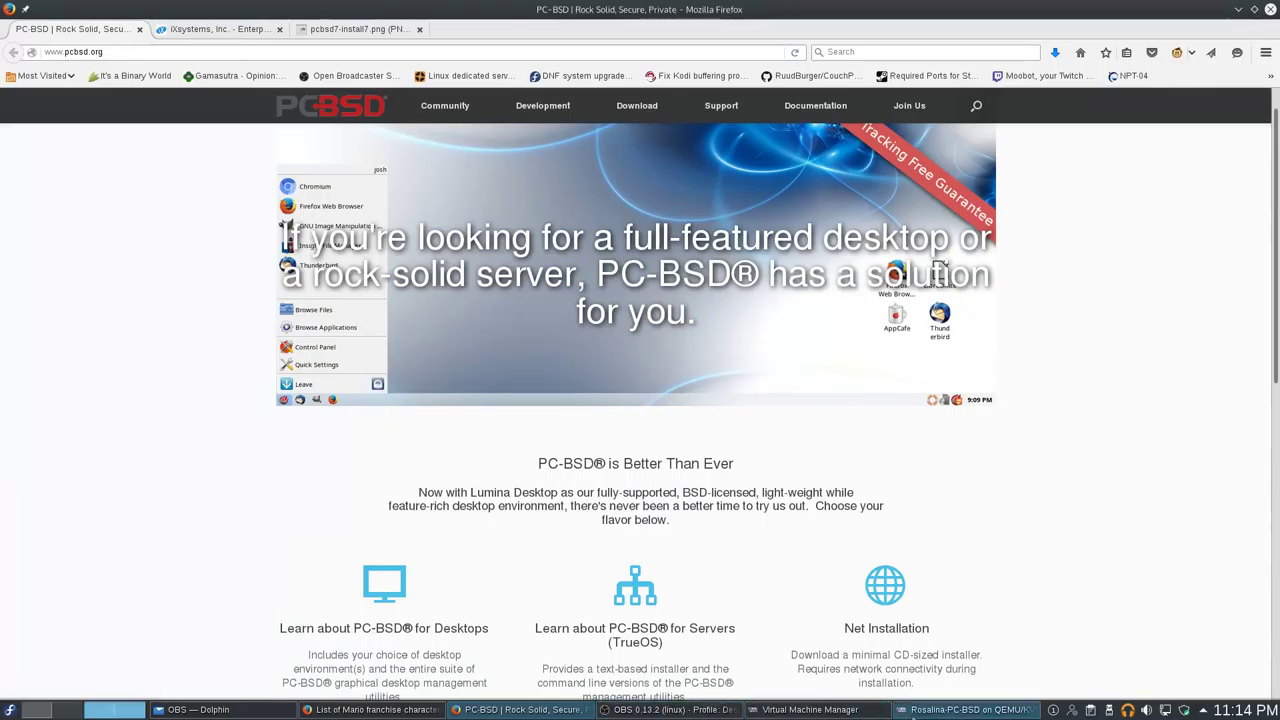
# Step: Switch back to the Rosalina-PC-BSD virtual machine, advance the welcome guide to Getting Connected and inspect the system tray
pyautogui.click(912, 708)
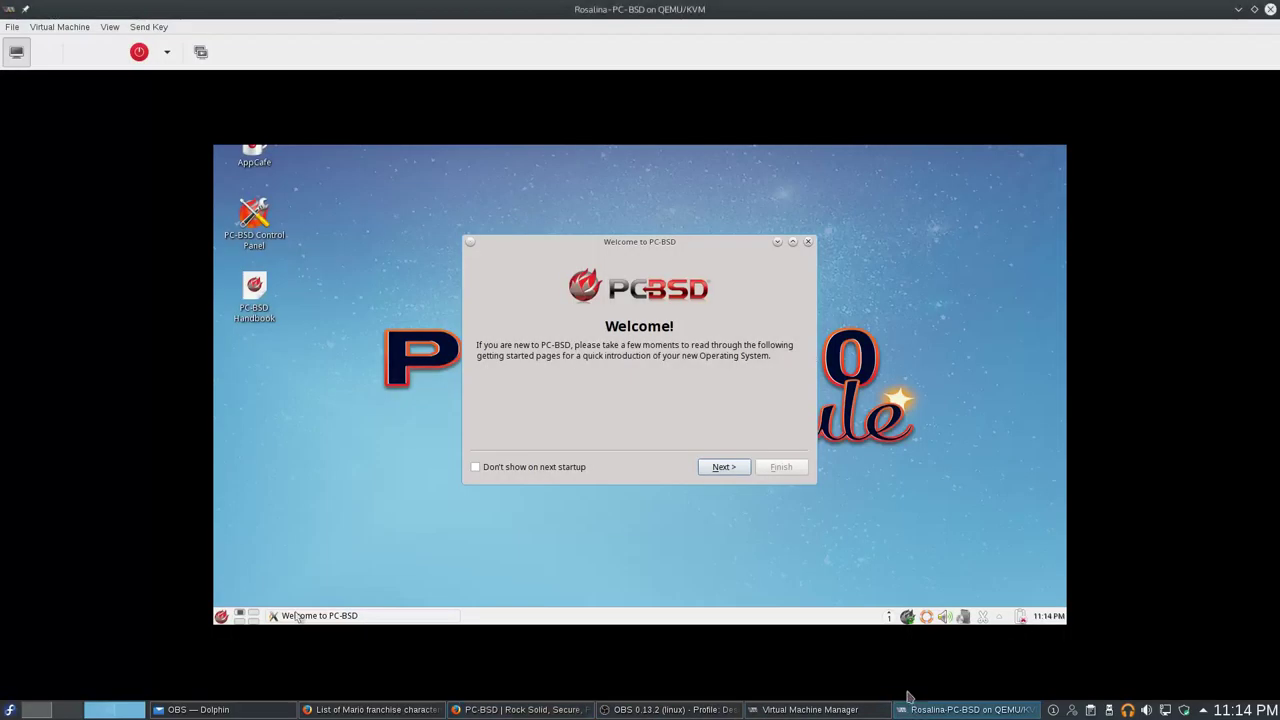
pyautogui.click(721, 476)
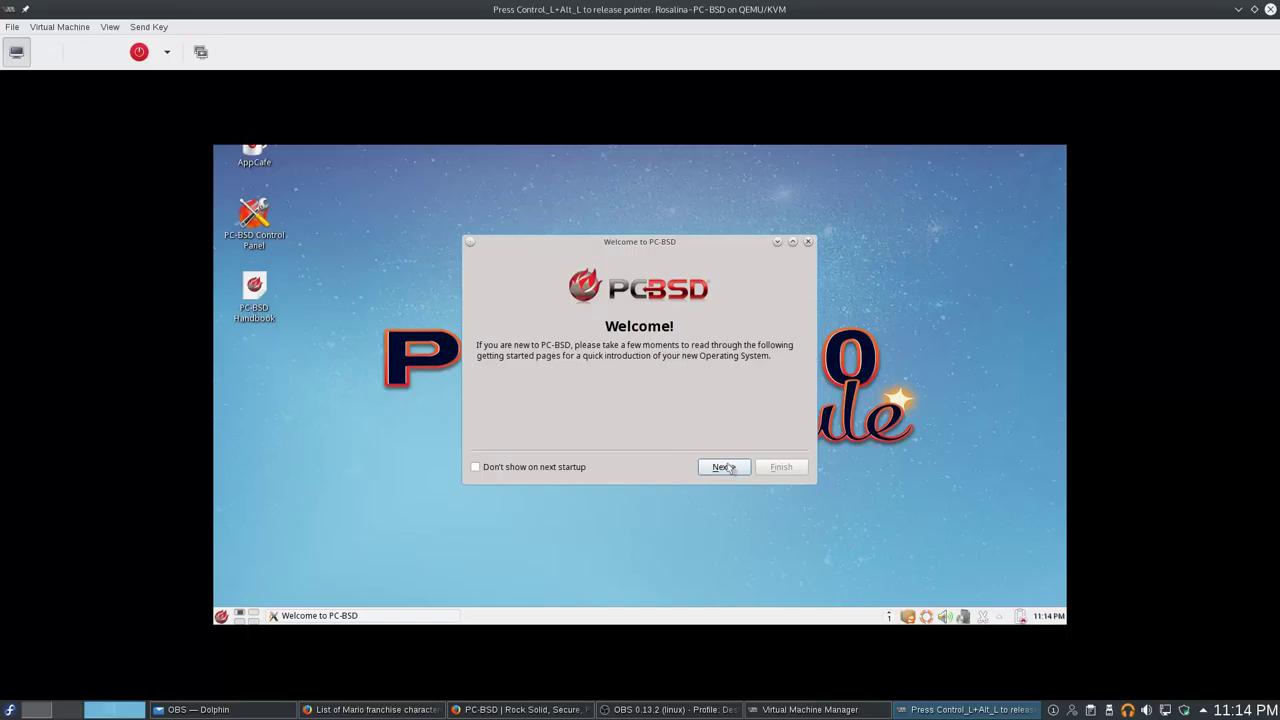
pyautogui.click(729, 468)
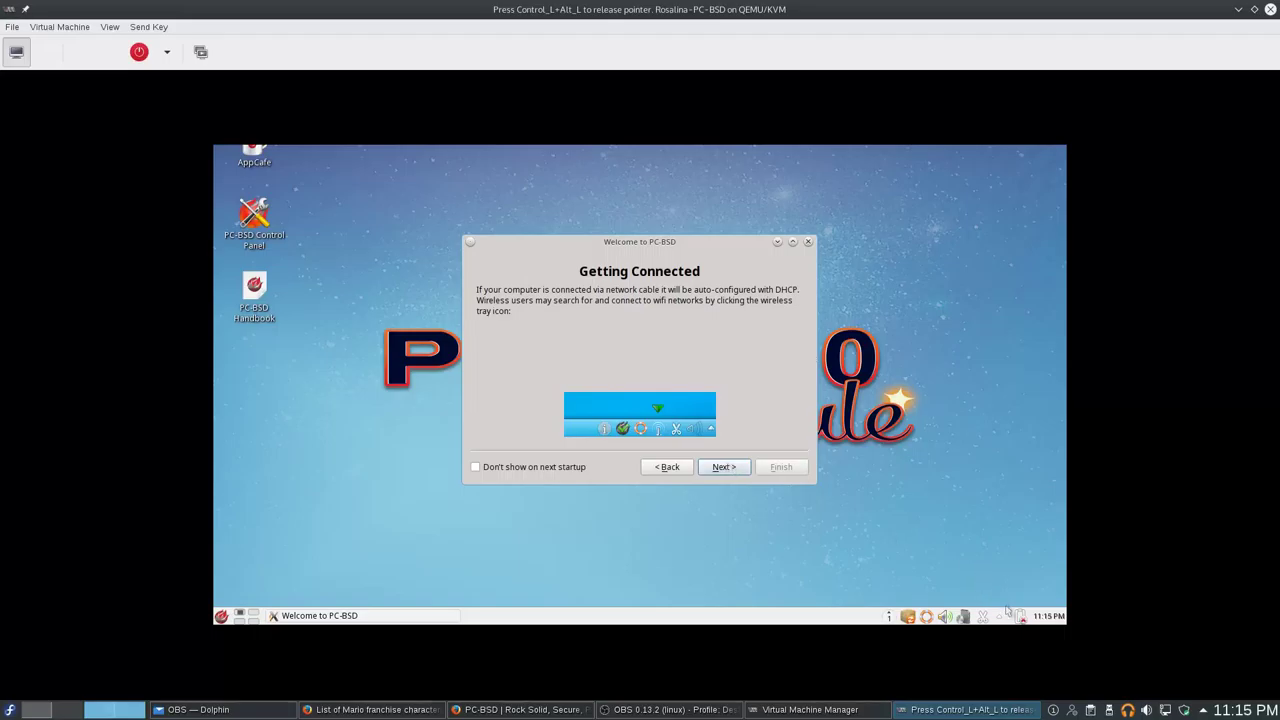
pyautogui.moveTo(1020, 618)
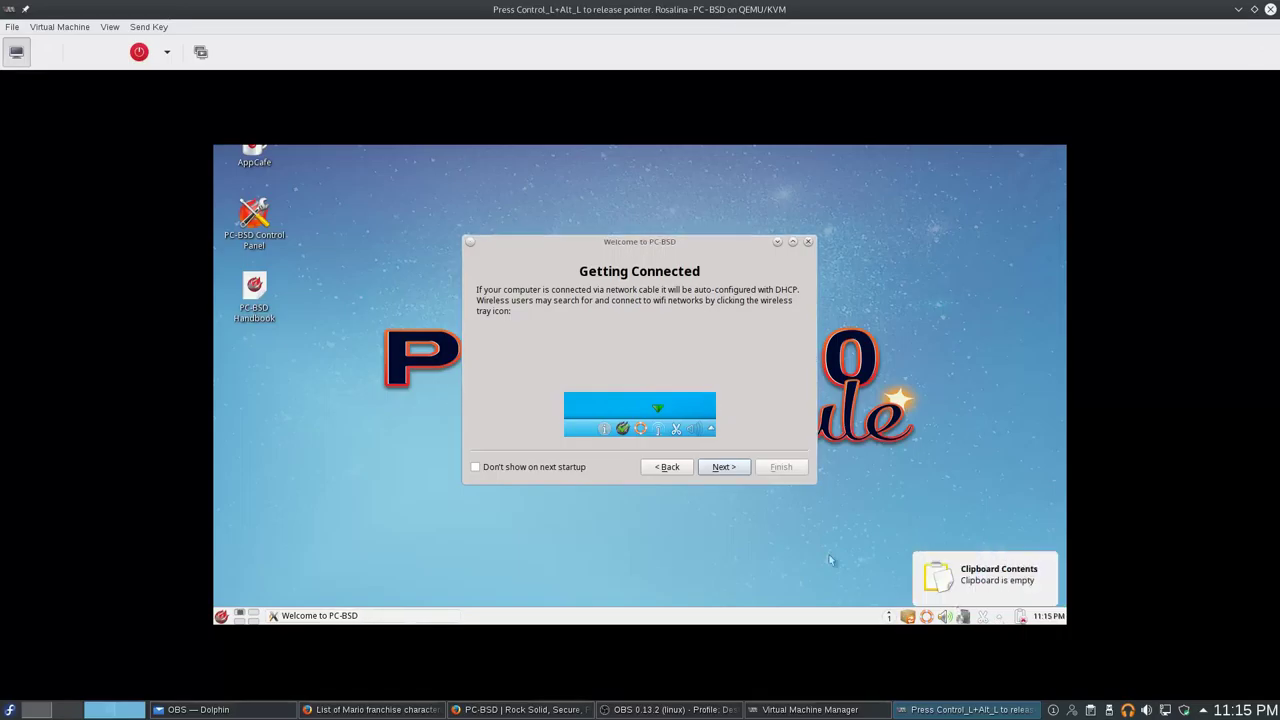
# Step: Go through the remaining welcome guide pages, from Install Applications to Get Involved, and finish the guide
pyautogui.click(731, 469)
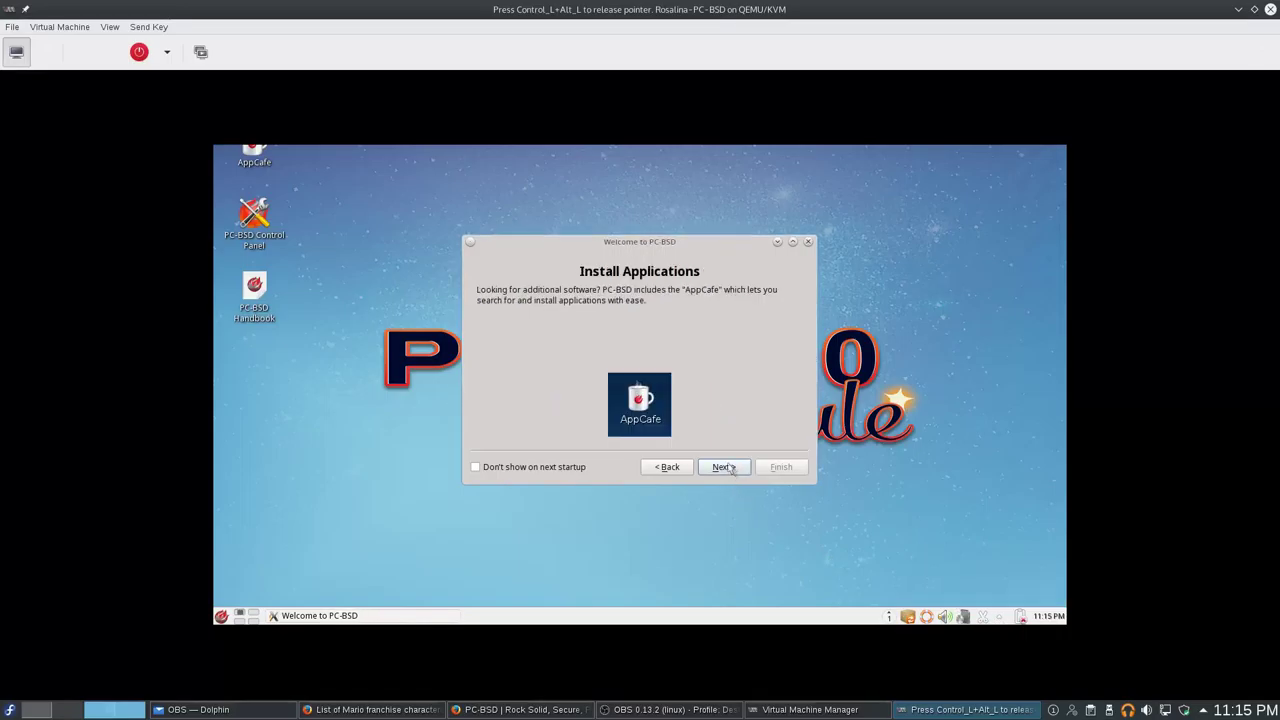
pyautogui.click(731, 469)
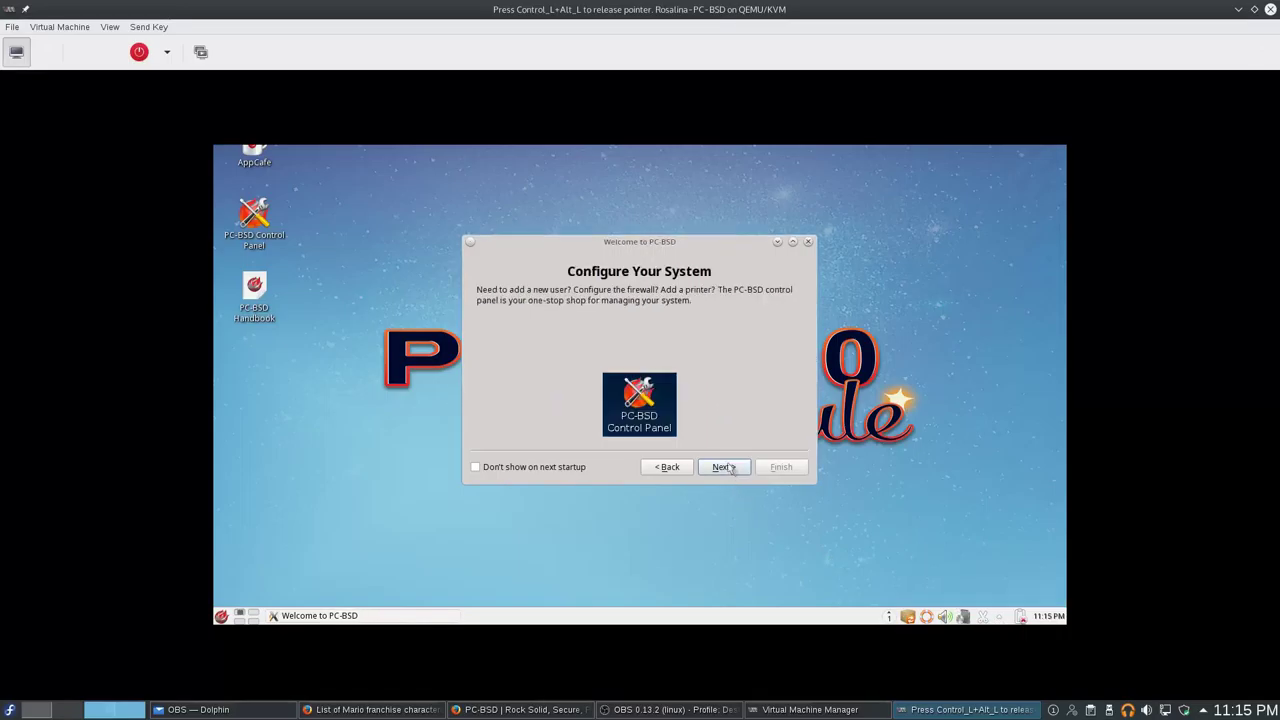
pyautogui.click(731, 469)
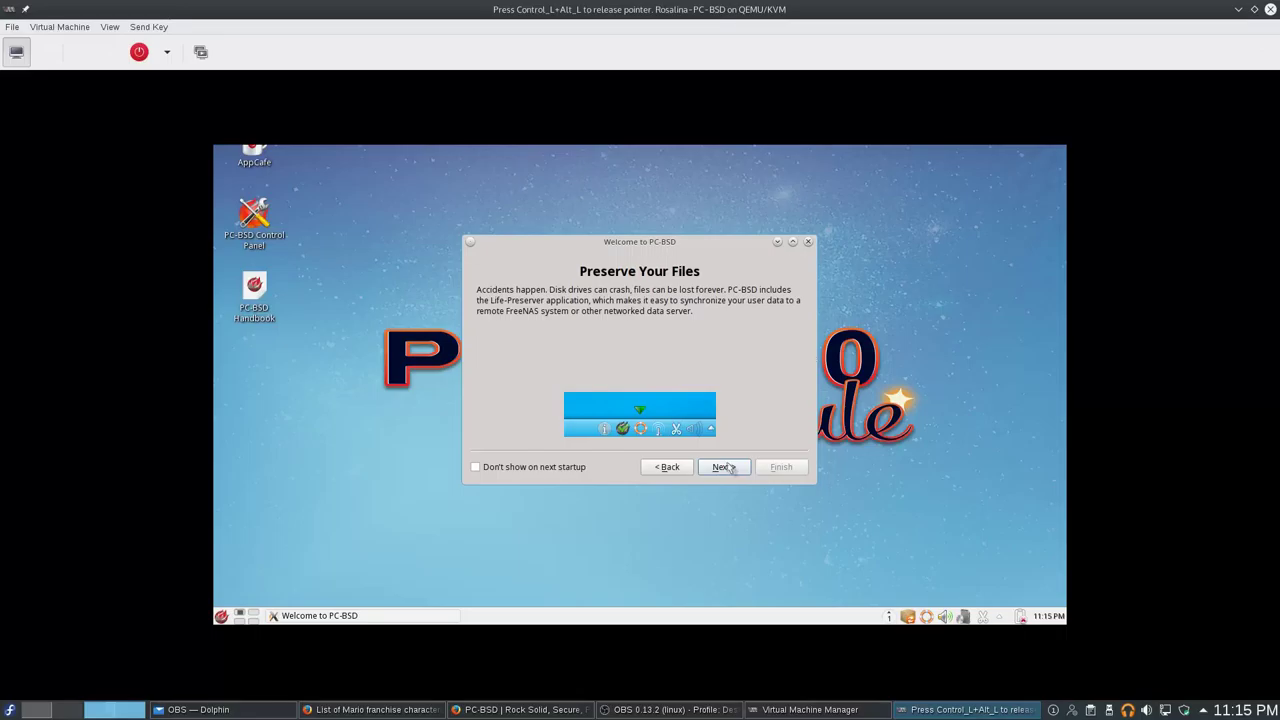
pyautogui.click(731, 469)
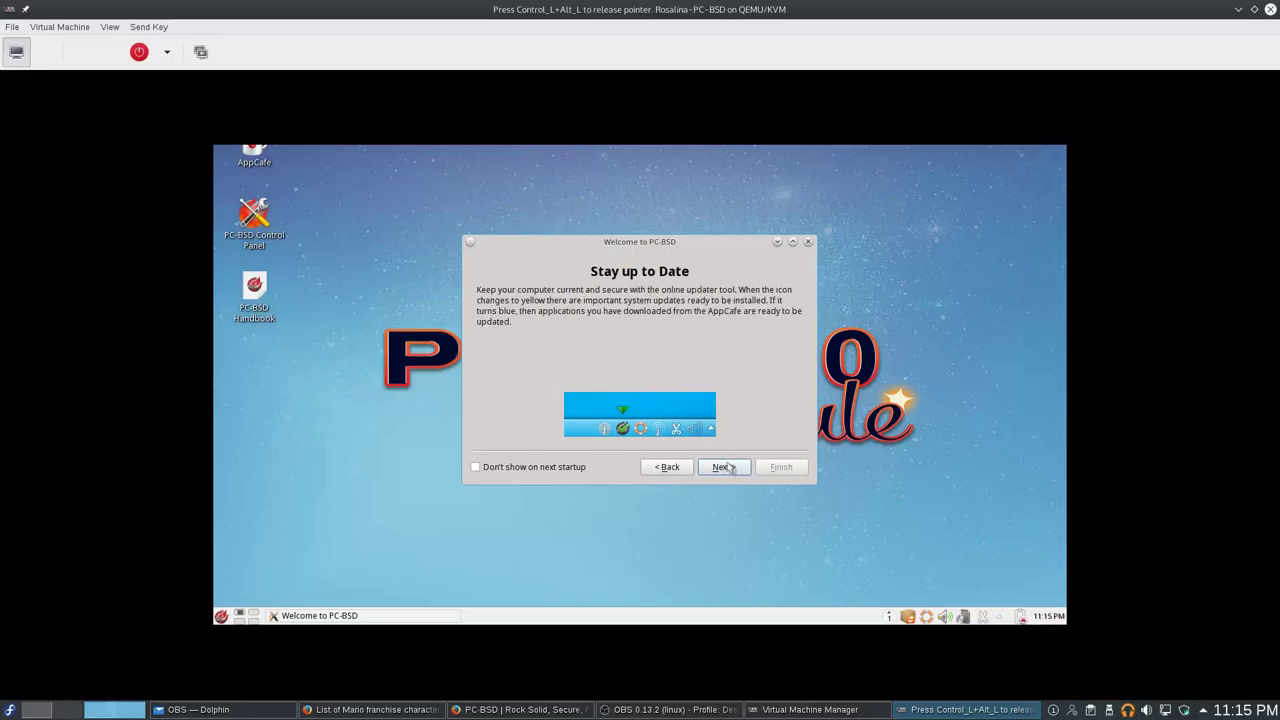
pyautogui.click(731, 469)
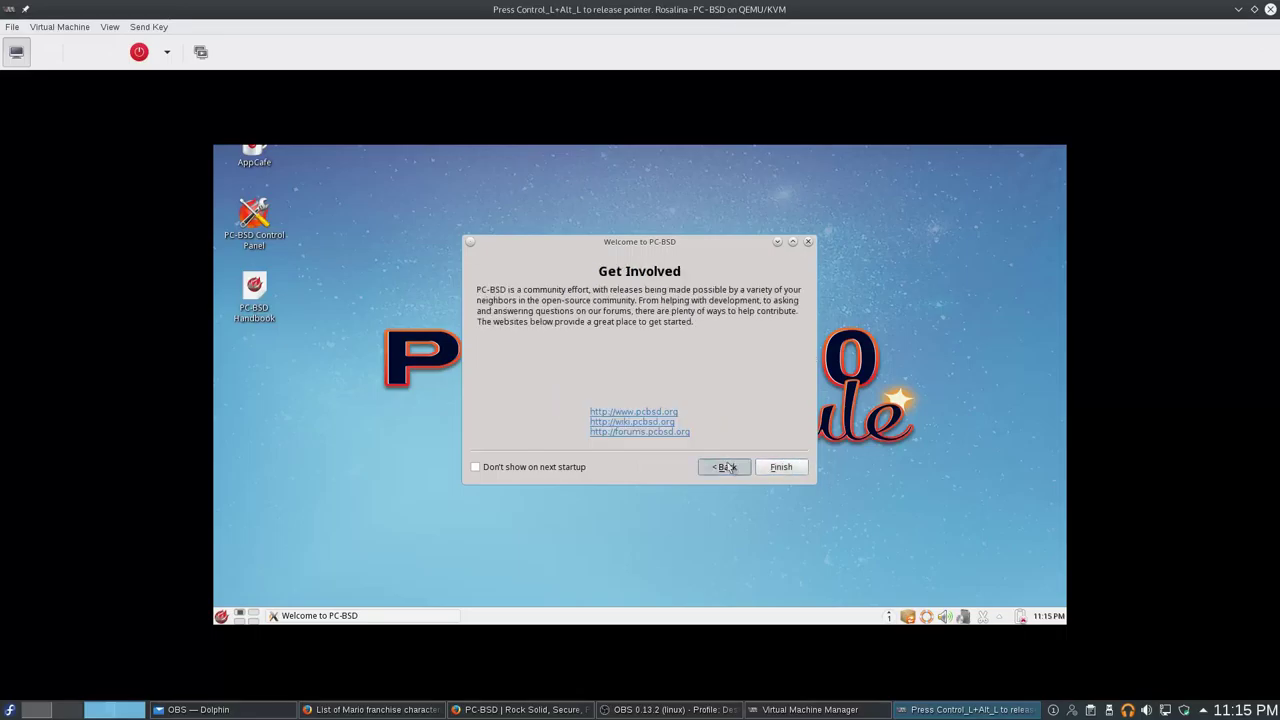
pyautogui.click(780, 468)
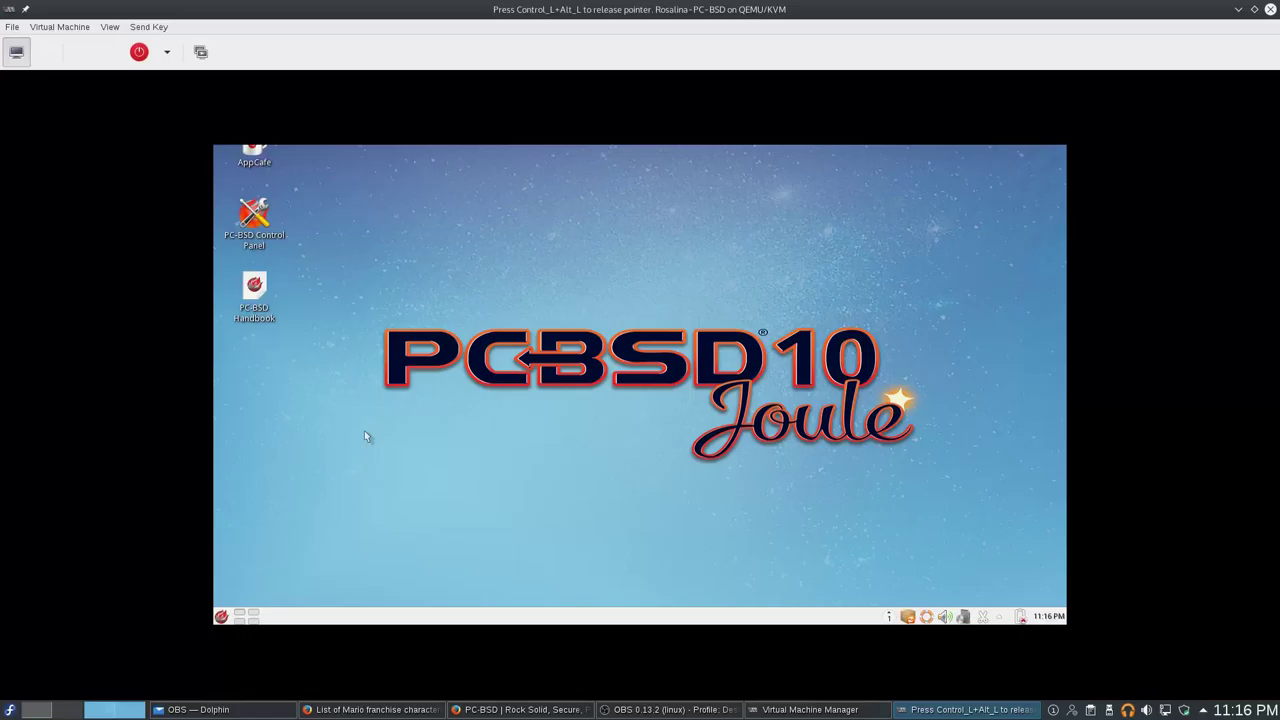
# Step: Browse the installed applications in the KDE launcher, examining the Multimedia and Office categories, and close the launcher
pyautogui.moveTo(1005, 165)
pyautogui.click(222, 616)
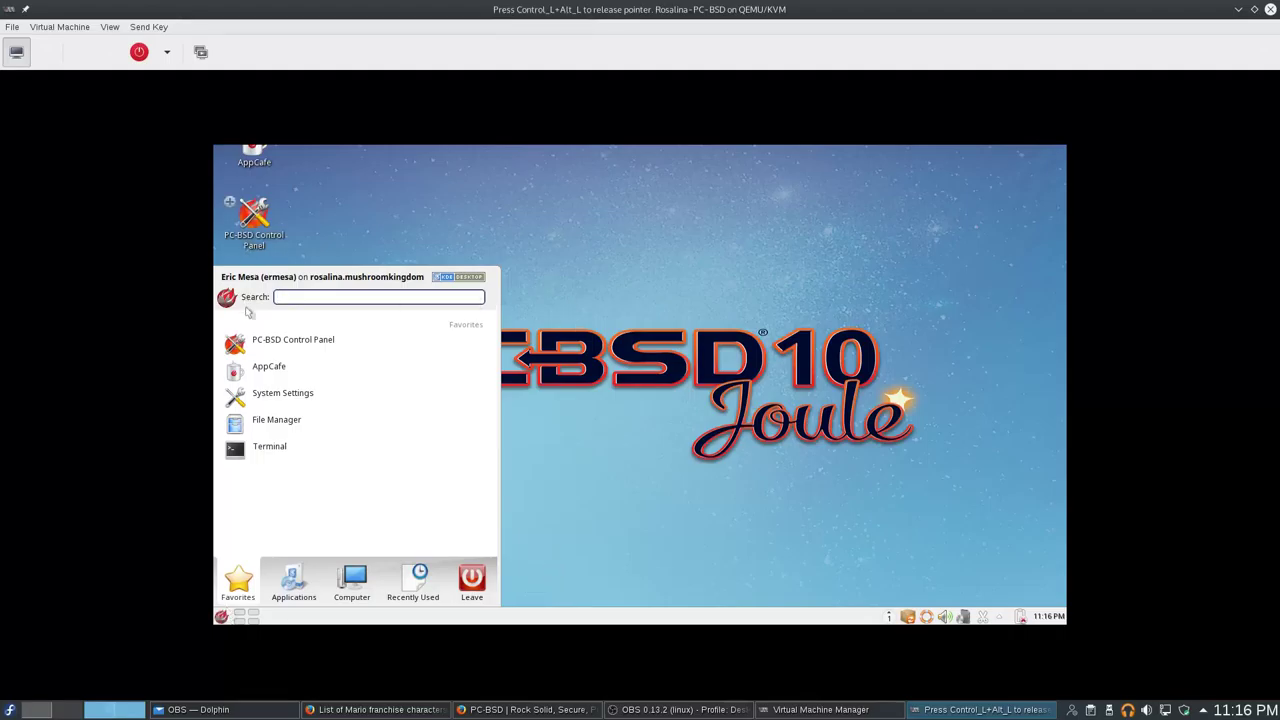
pyautogui.click(294, 585)
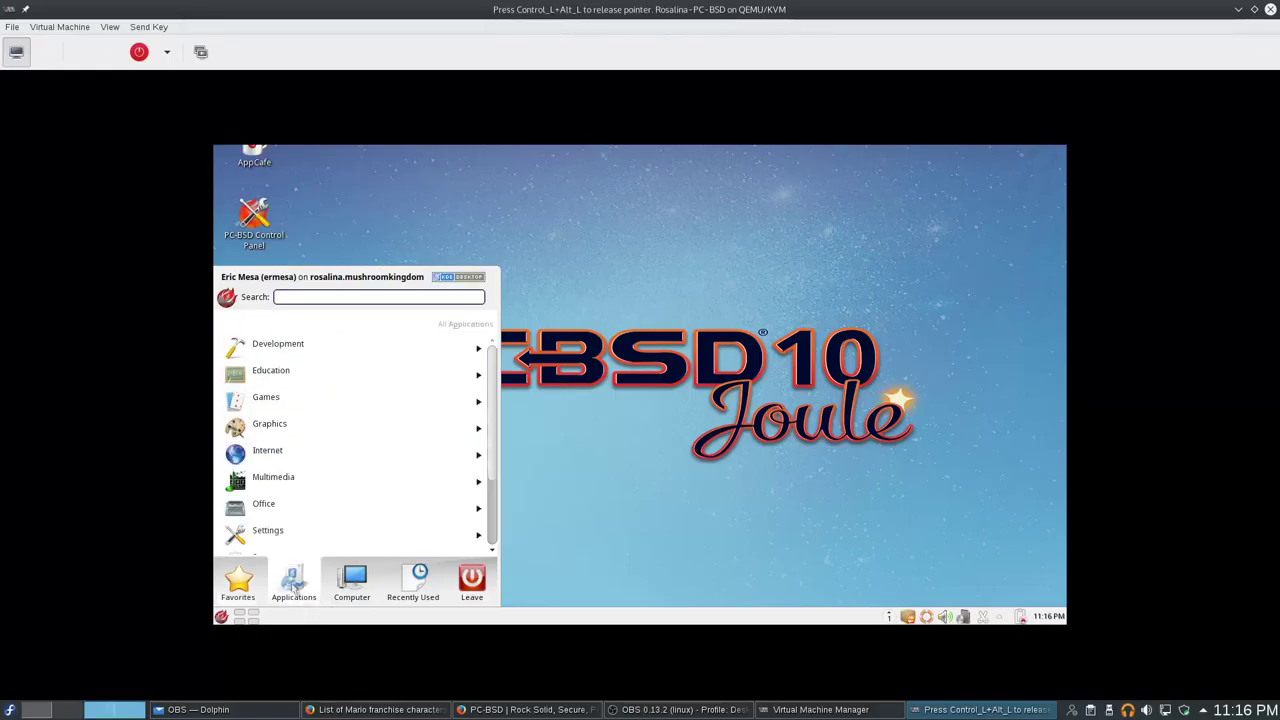
pyautogui.click(314, 471)
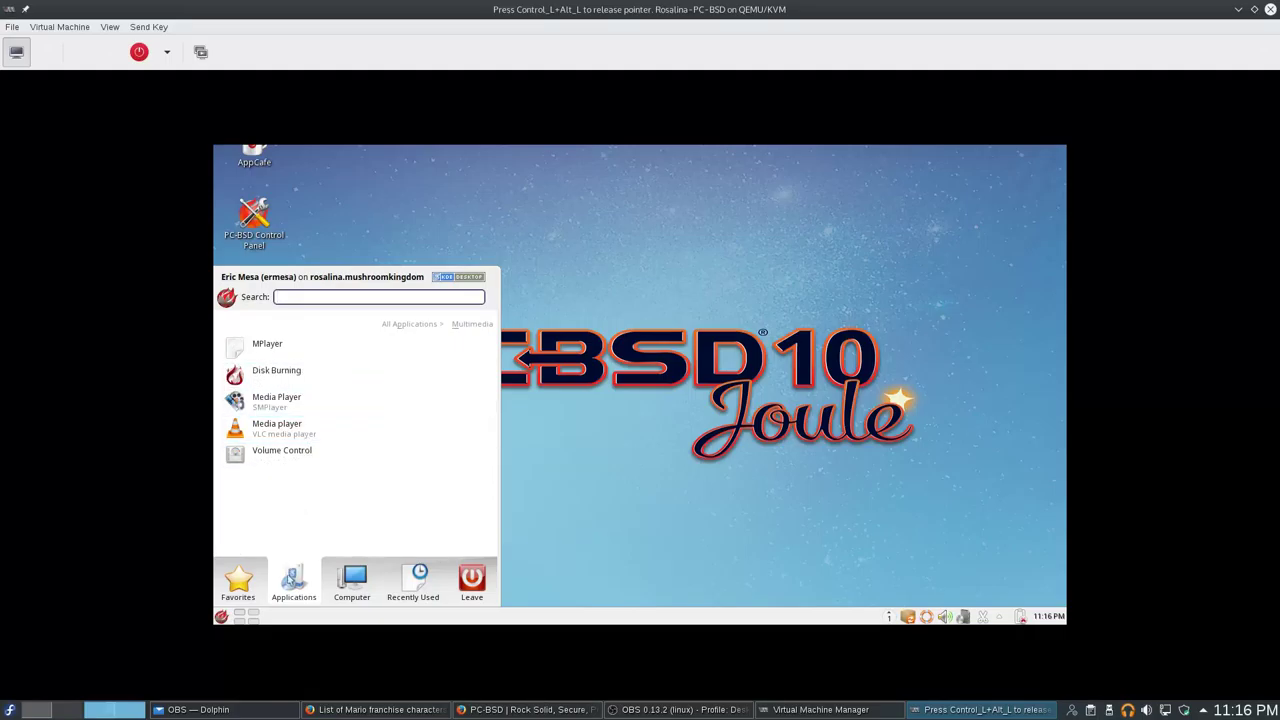
pyautogui.click(405, 323)
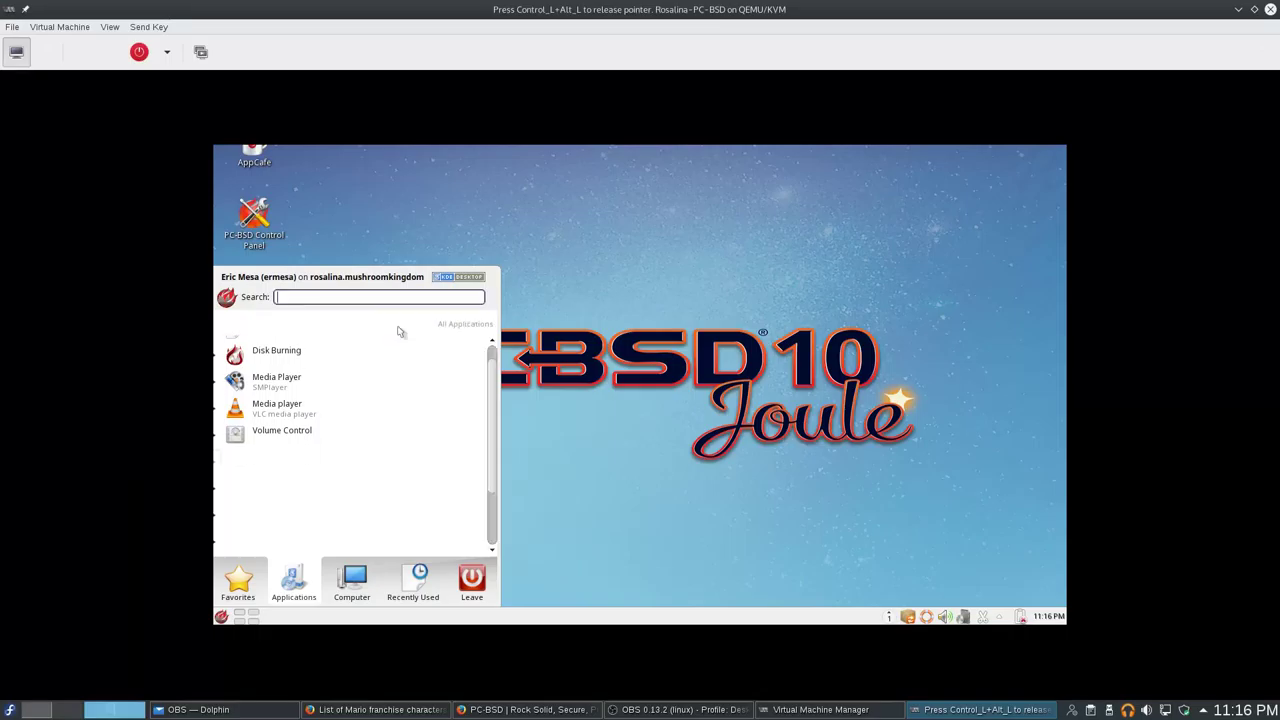
pyautogui.scroll(-1, 300, 490)
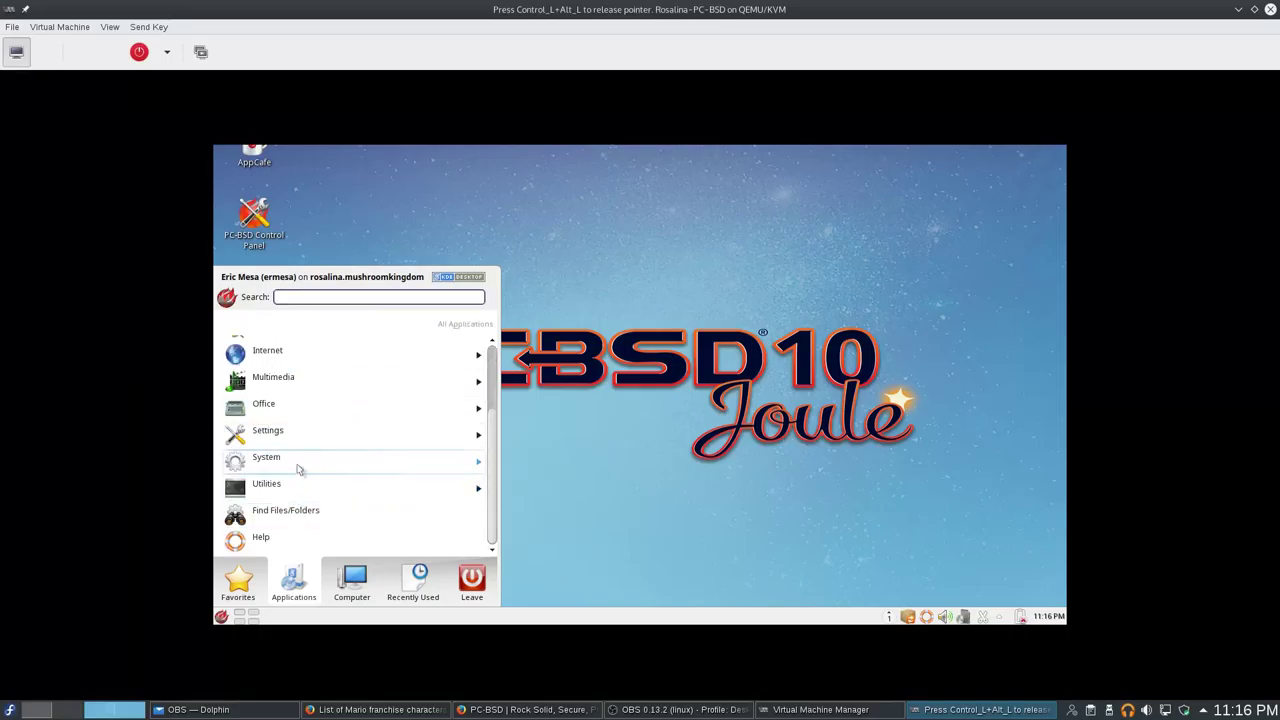
pyautogui.click(317, 414)
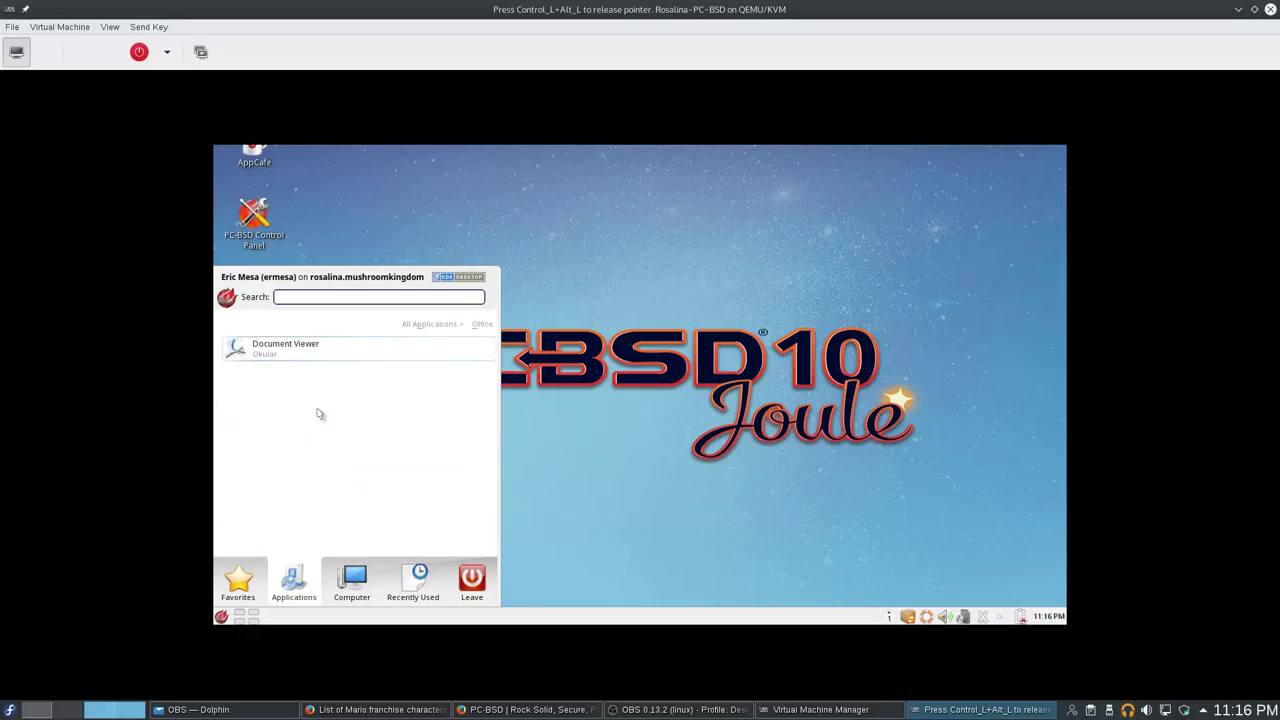
pyautogui.click(428, 325)
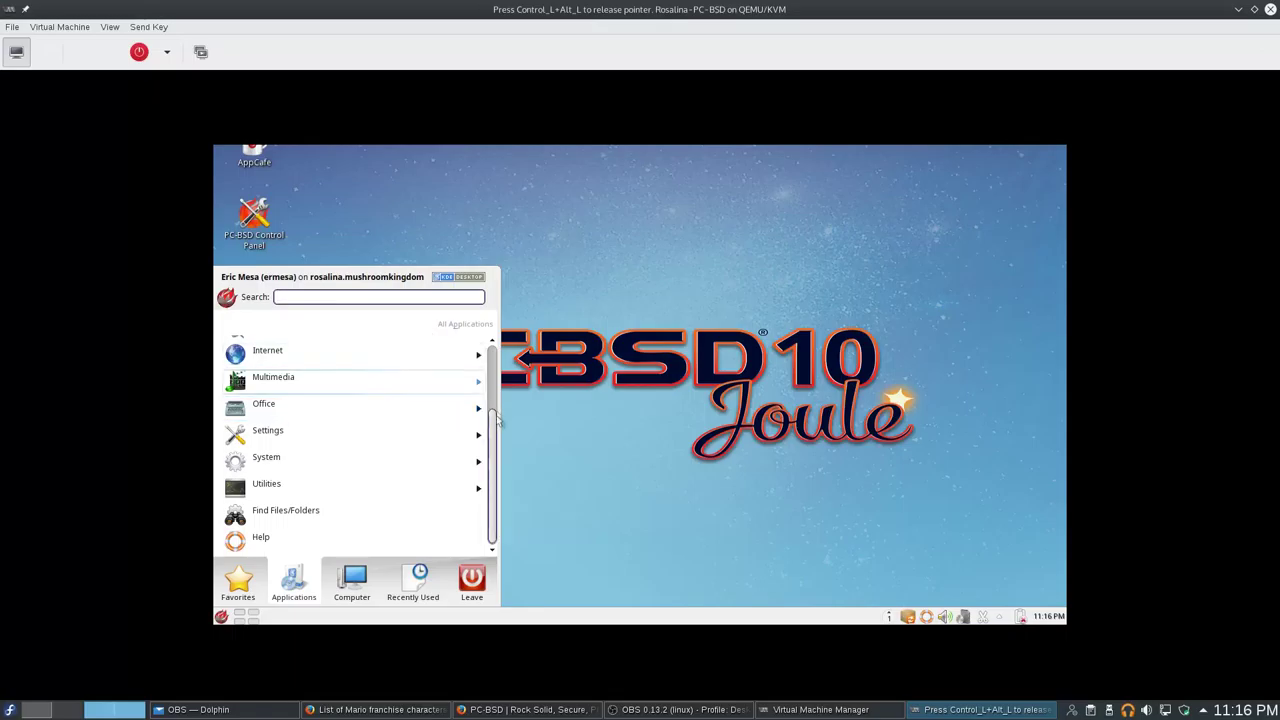
pyautogui.scroll(2, 492, 425)
pyautogui.scroll(2, 492, 425)
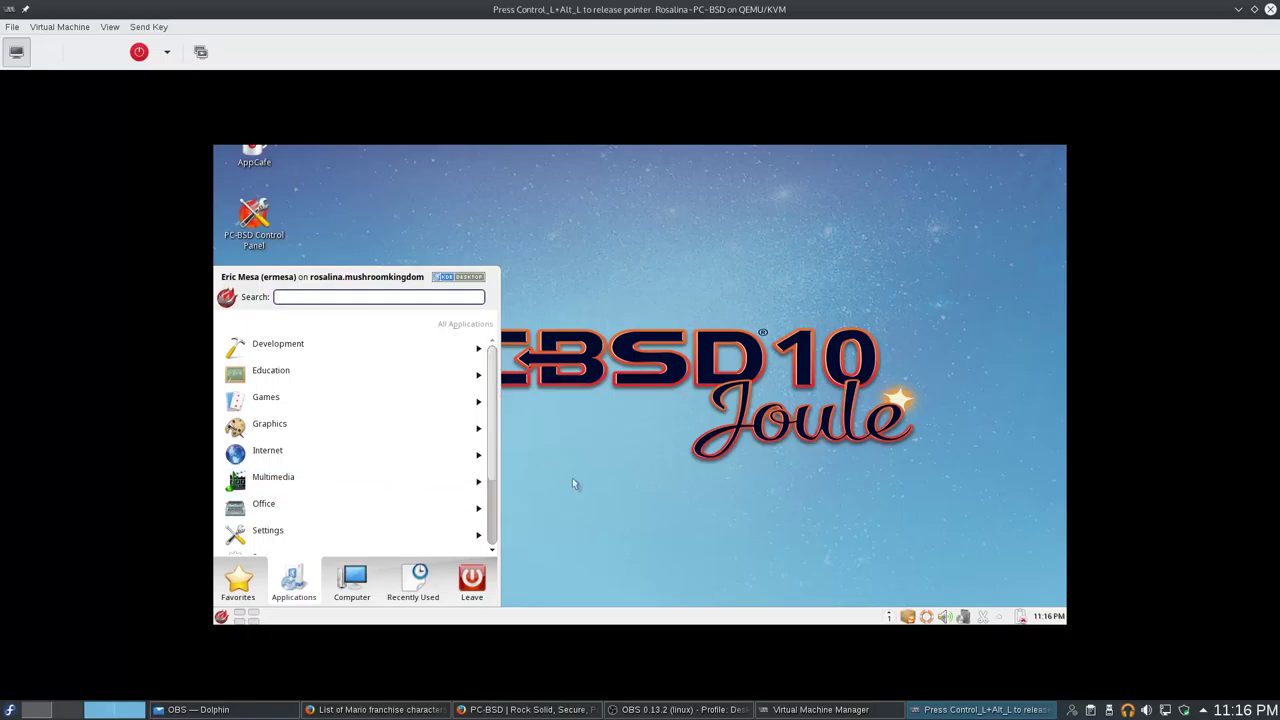
pyautogui.click(626, 510)
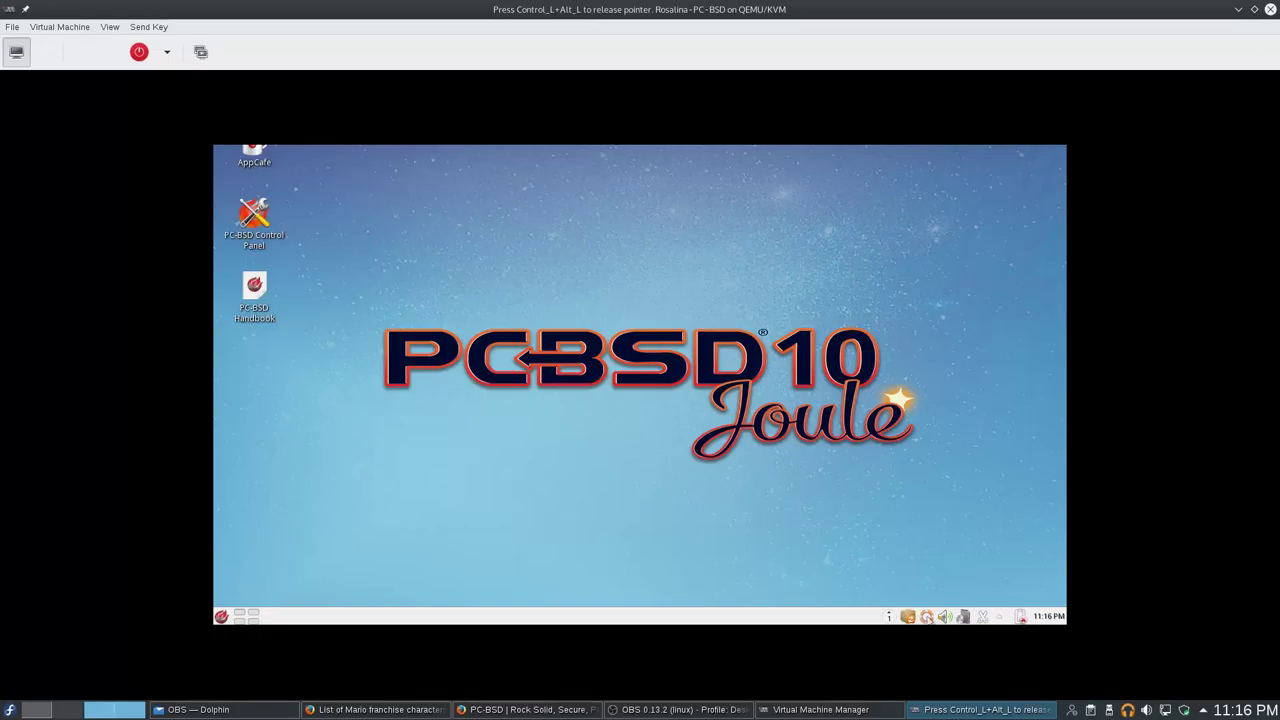
# Step: Inspect the options offered by the Life Preserver and disk mounting tray items without choosing any
pyautogui.rightClick(930, 617)
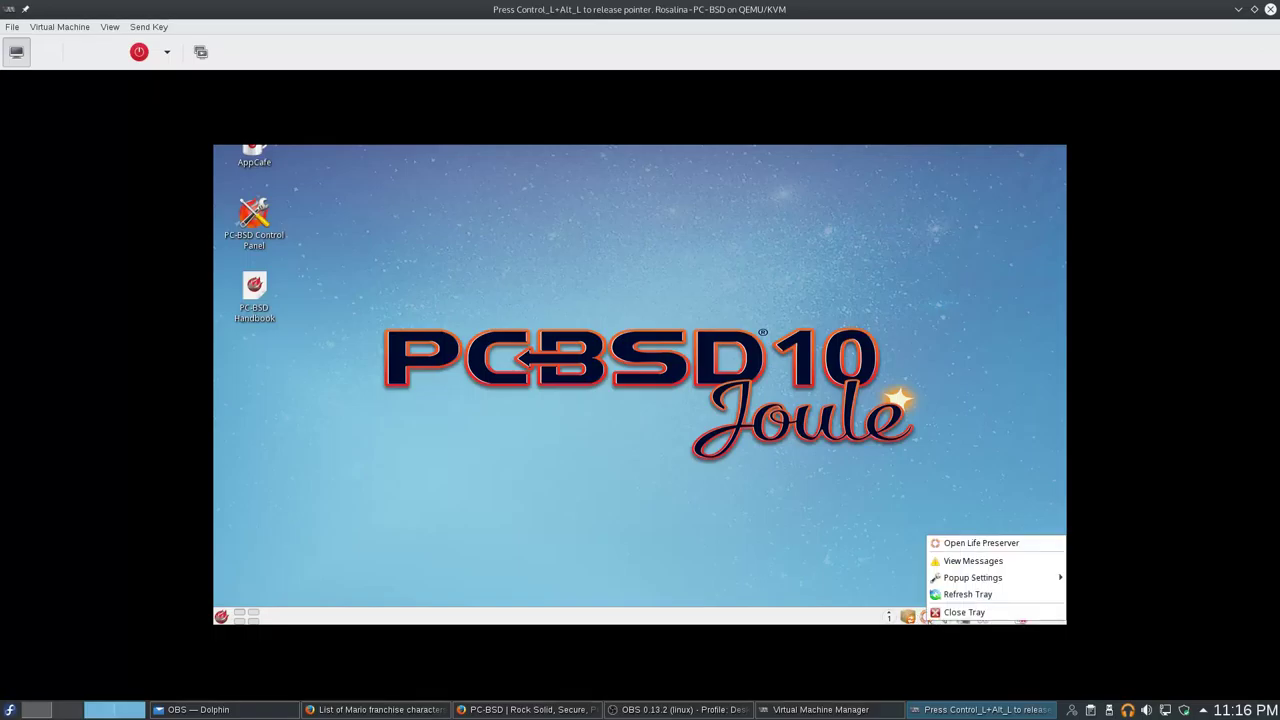
pyautogui.click(864, 528)
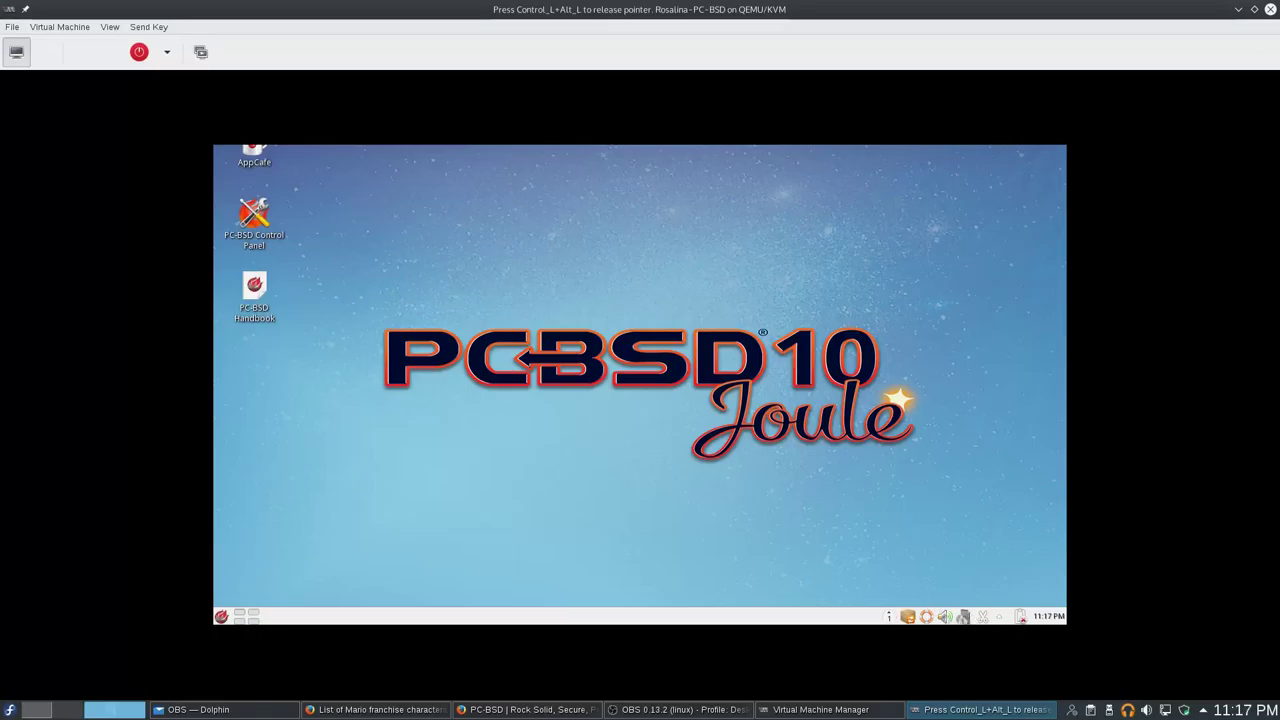
pyautogui.click(963, 616)
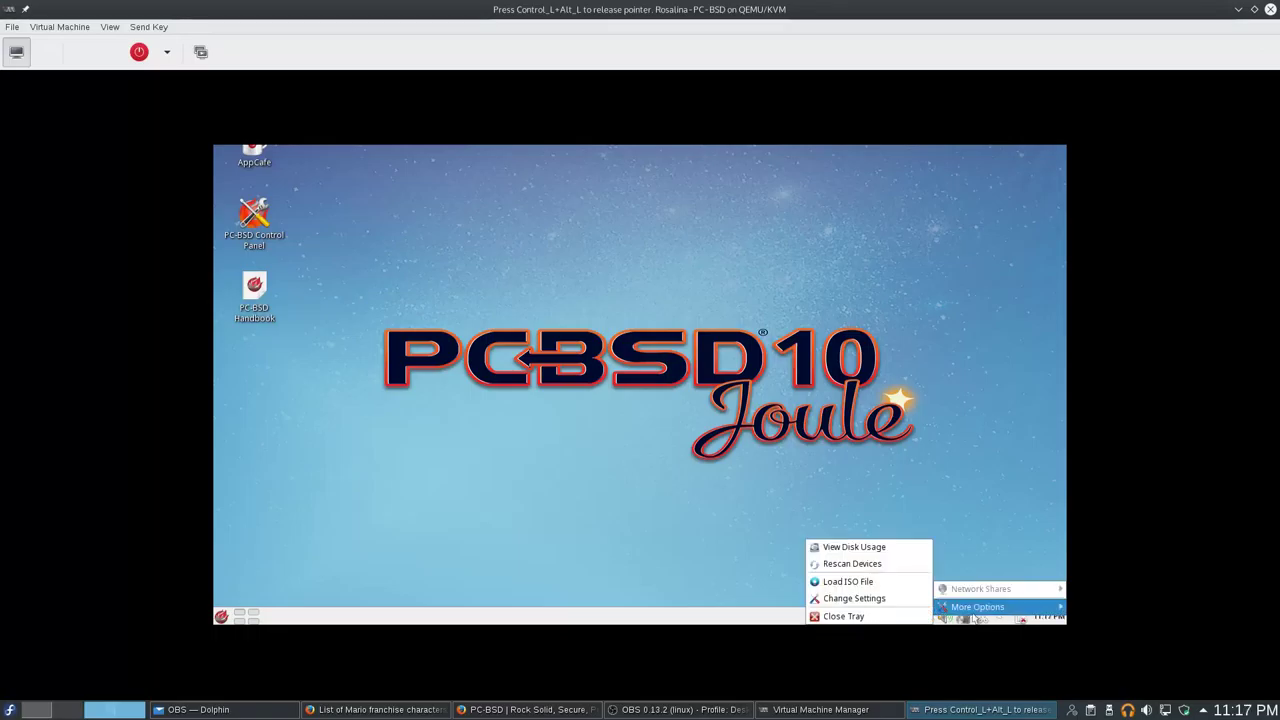
pyautogui.click(977, 560)
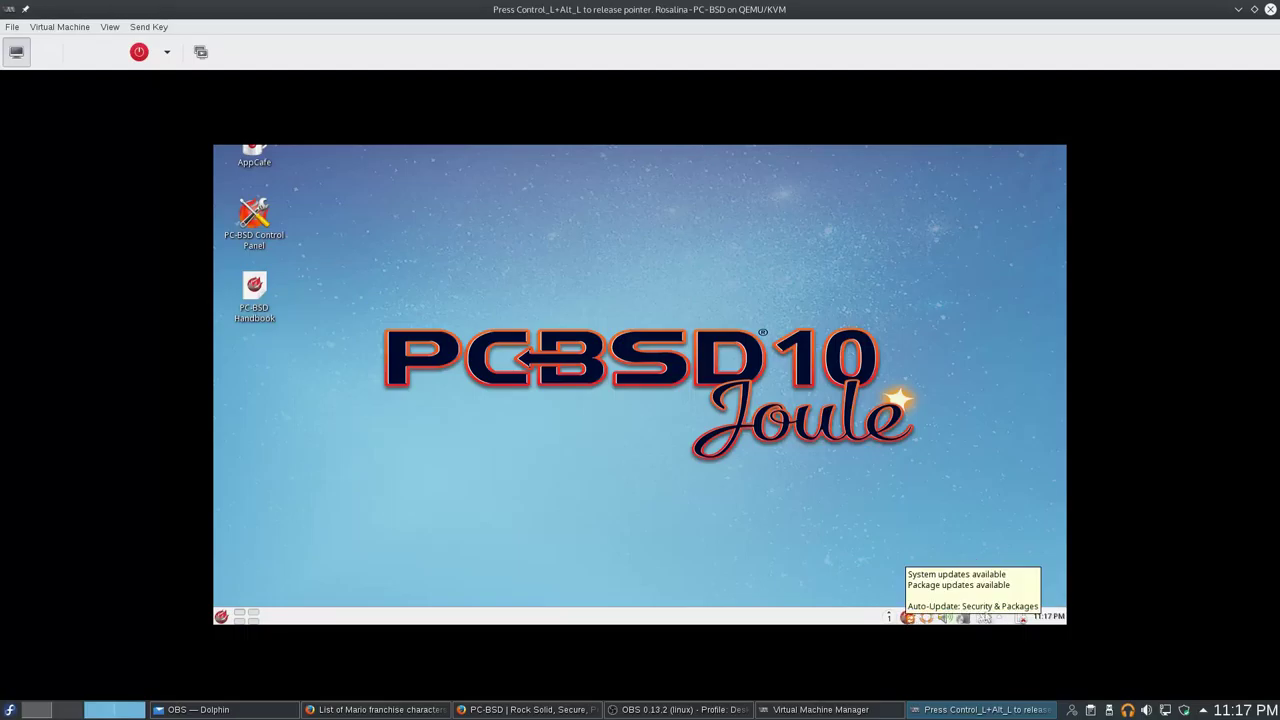
# Step: Unlock the desktop widgets from the battery monitor and examine the panel options it offers
pyautogui.rightClick(1020, 617)
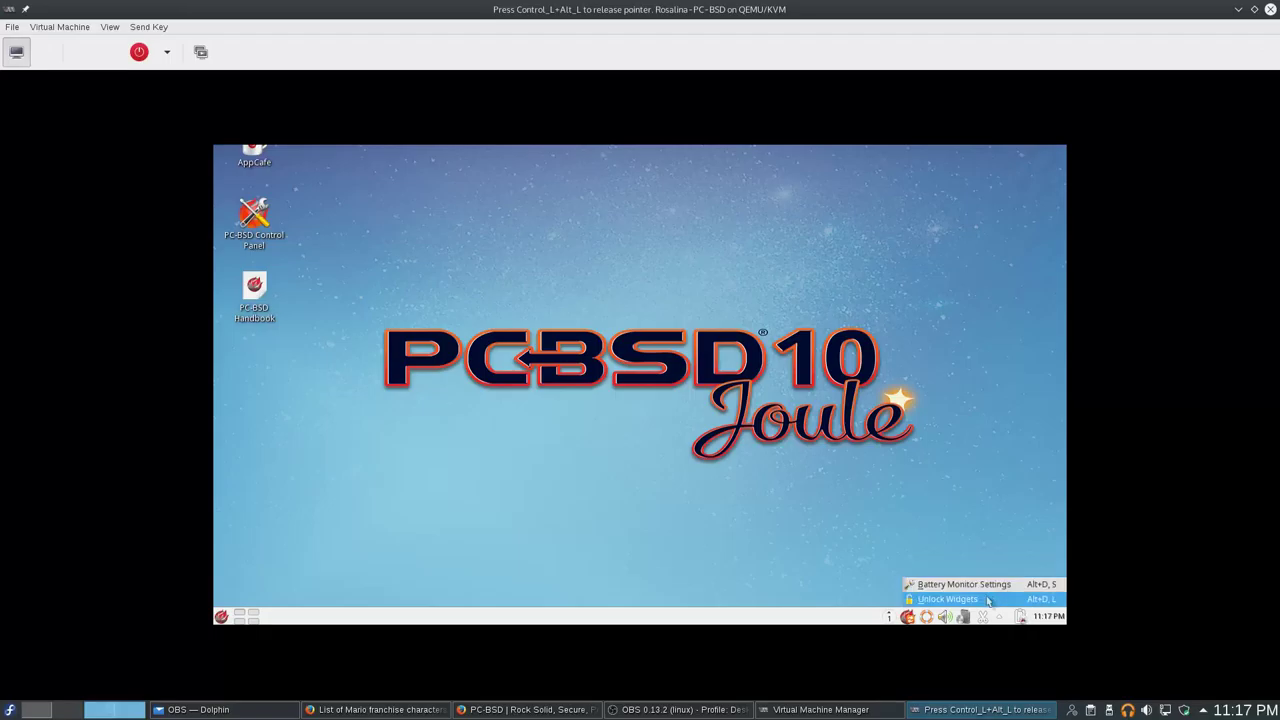
pyautogui.click(990, 599)
pyautogui.rightClick(1005, 617)
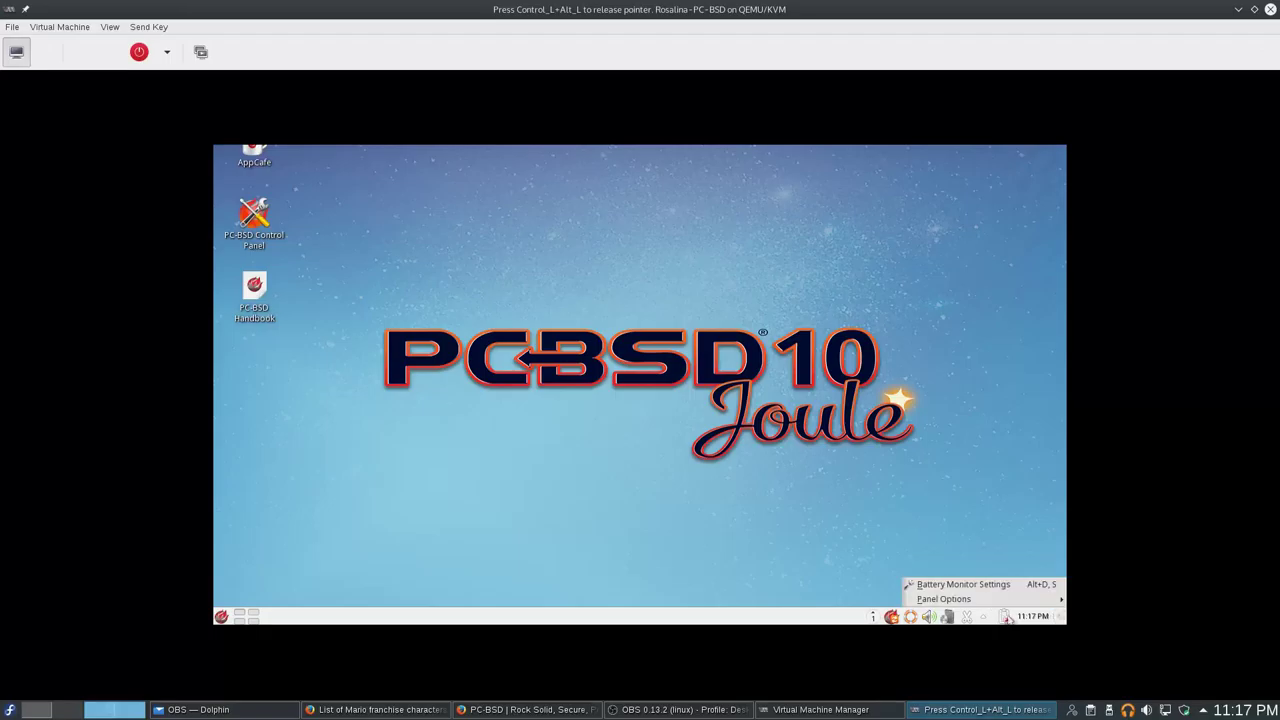
pyautogui.click(1005, 617)
pyautogui.rightClick(1005, 617)
pyautogui.moveTo(1005, 600)
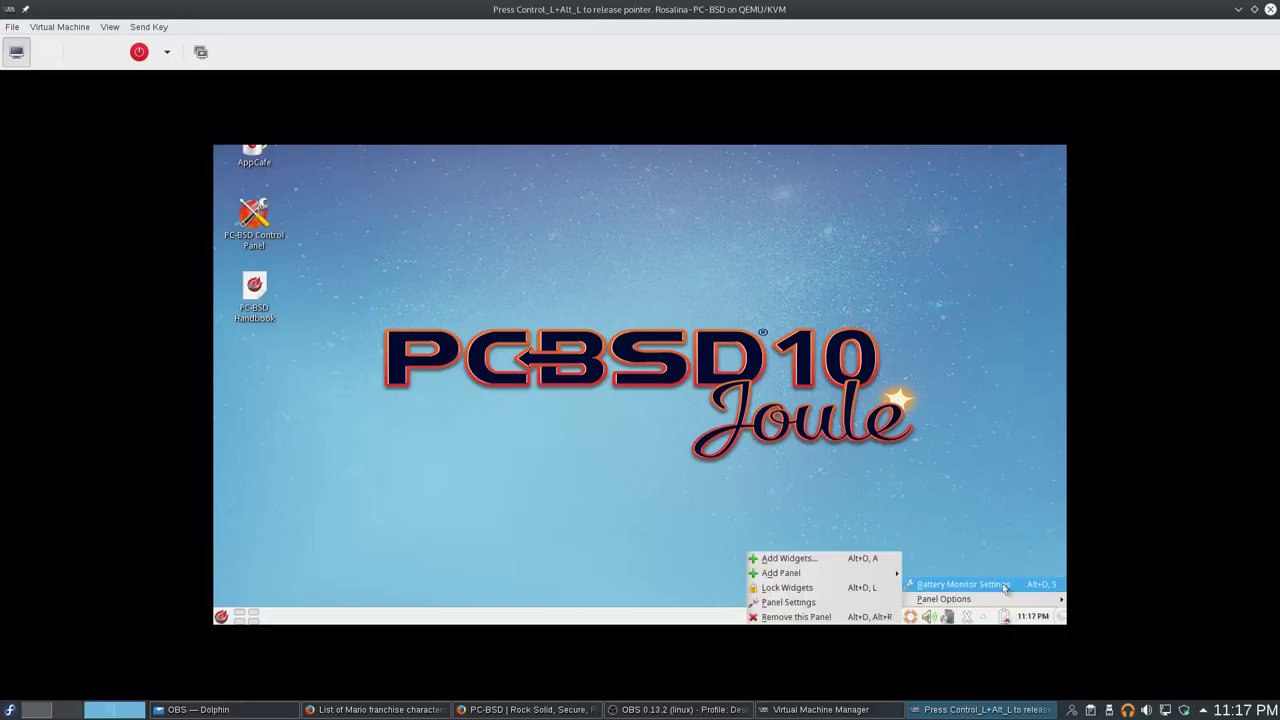
pyautogui.click(967, 538)
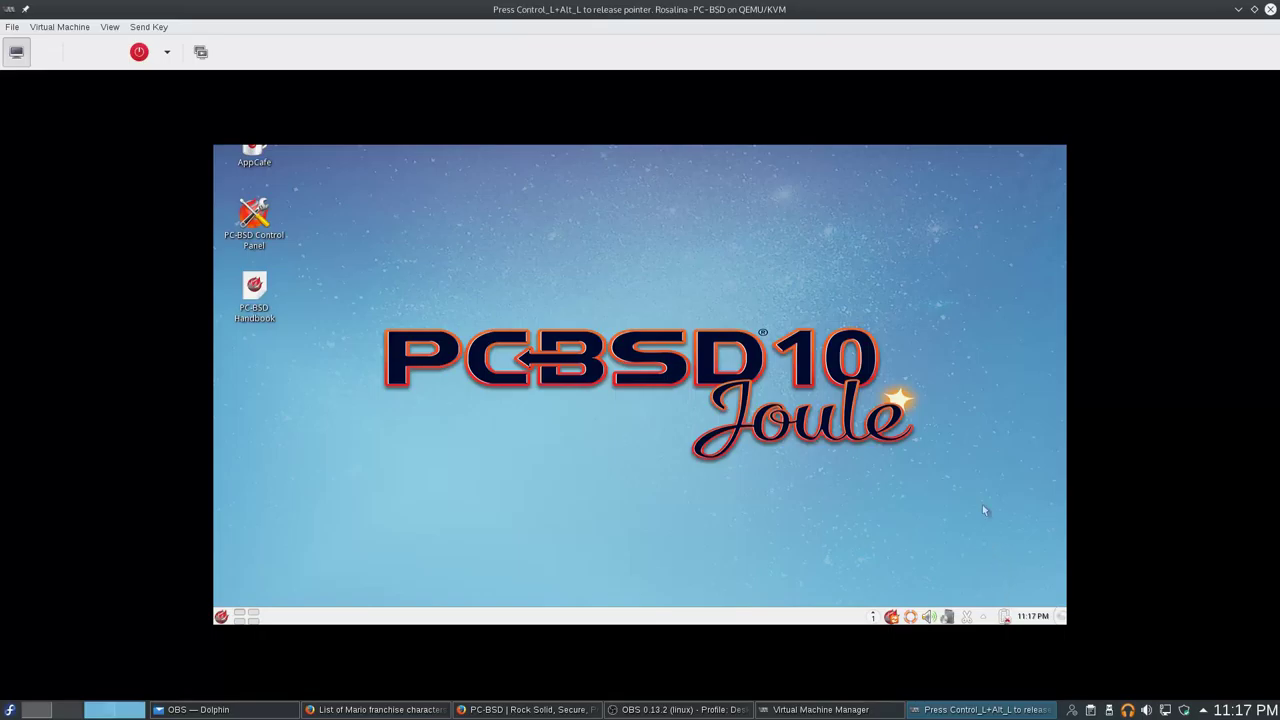
pyautogui.rightClick(1005, 618)
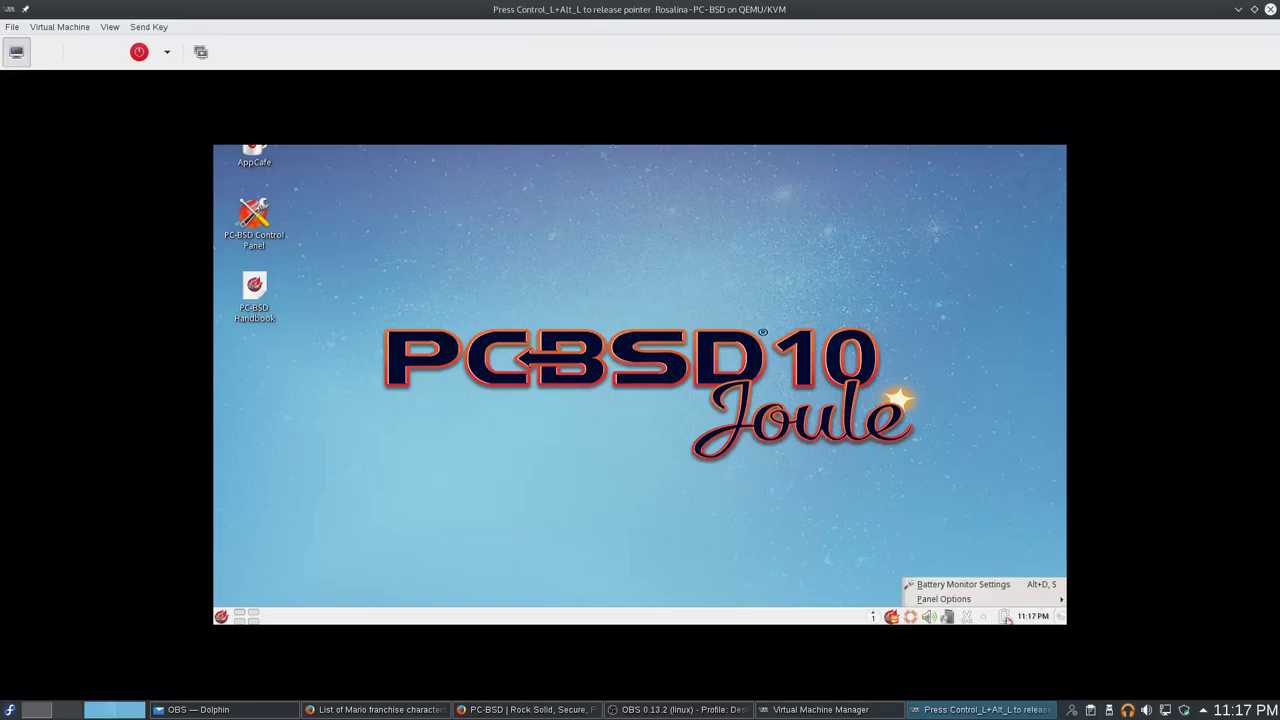
pyautogui.moveTo(1008, 604)
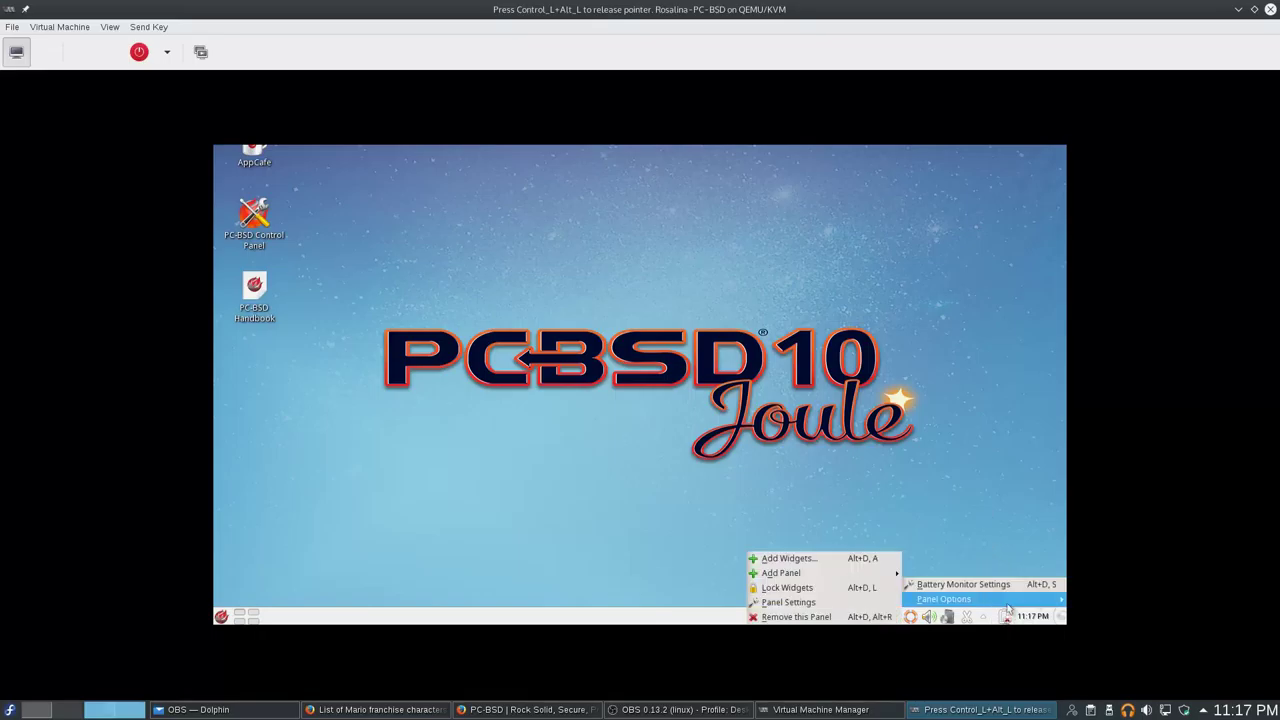
pyautogui.click(965, 462)
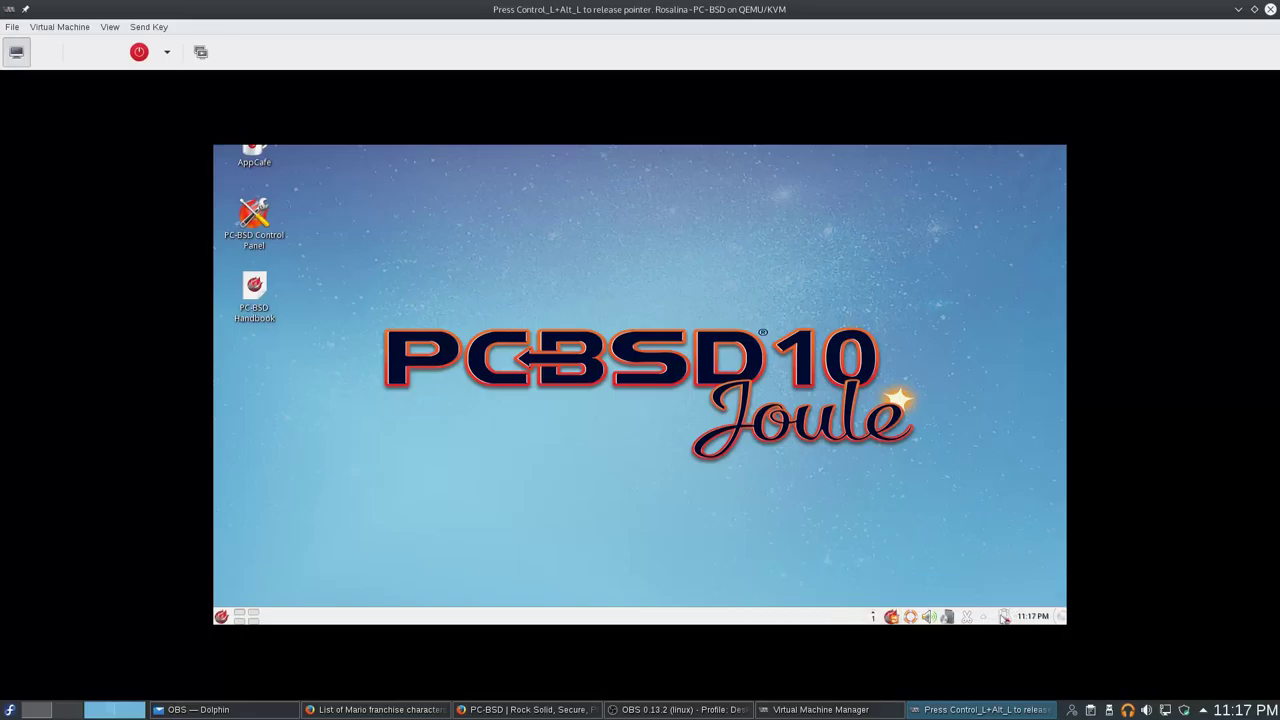
# Step: Look over the Energy Saving page of the Battery Monitor Settings, cancel the dialog and lock the desktop widgets
pyautogui.rightClick(1005, 618)
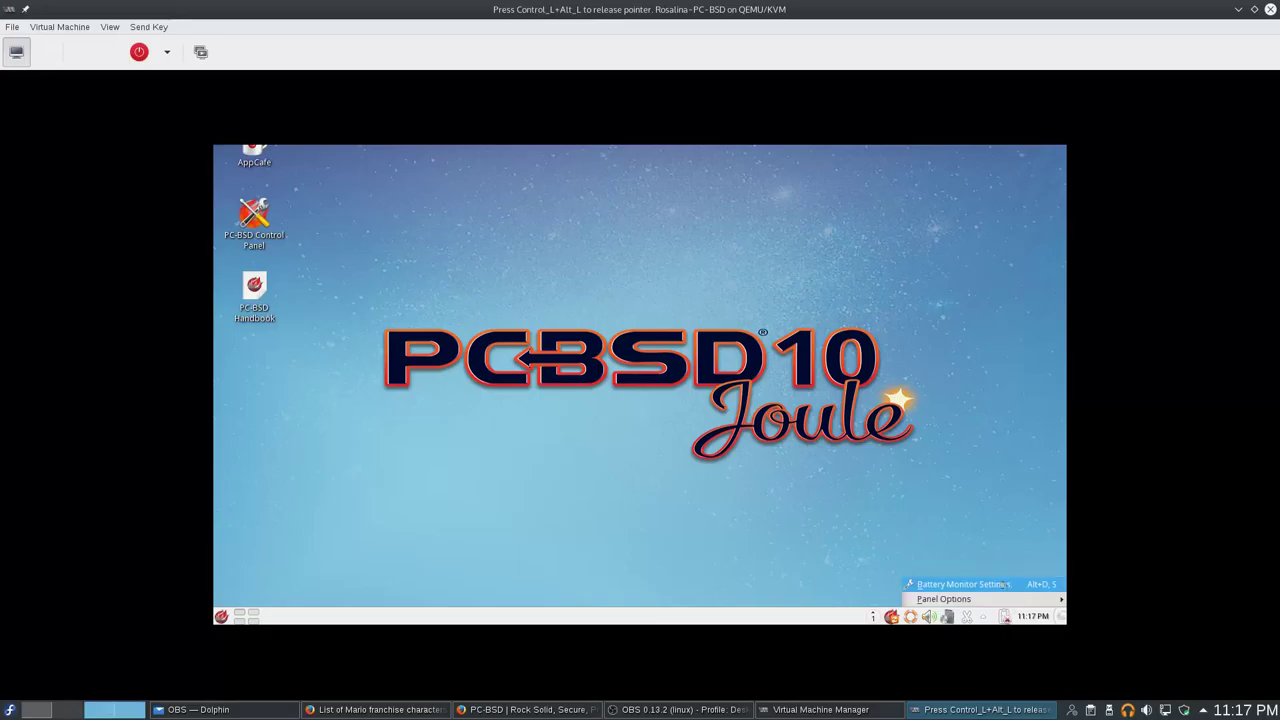
pyautogui.click(1008, 586)
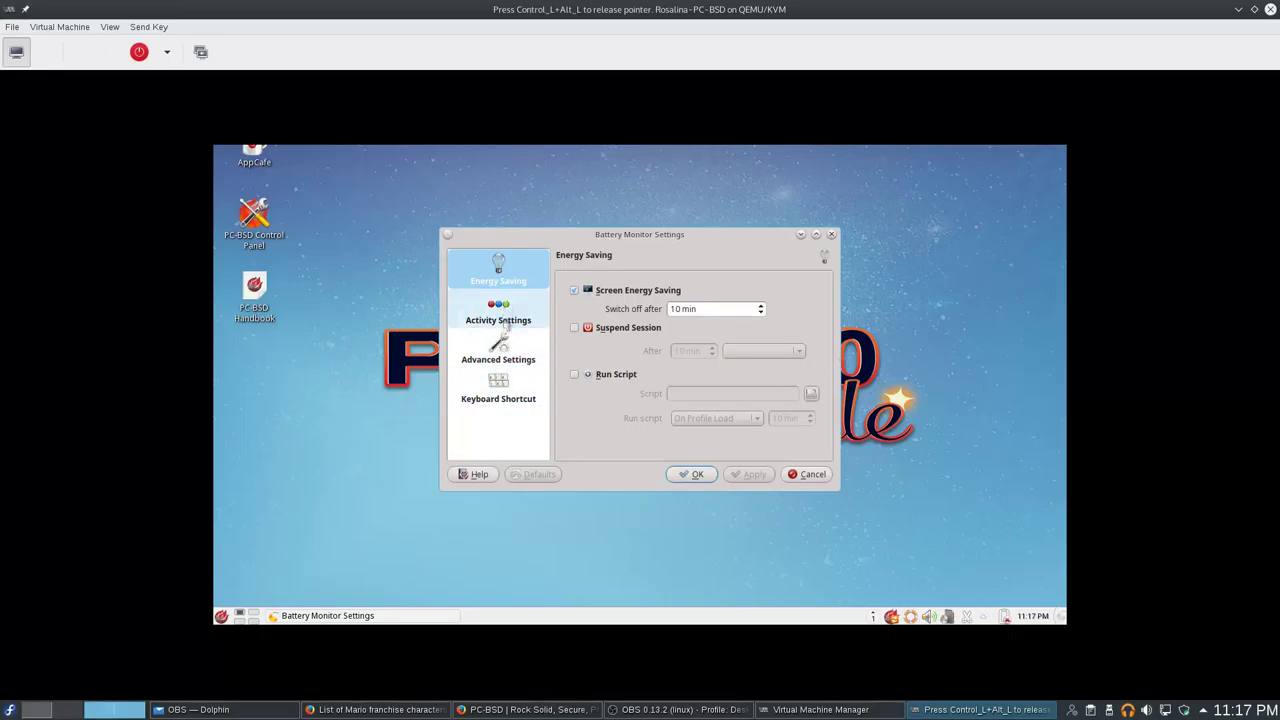
pyautogui.click(808, 474)
pyautogui.rightClick(807, 475)
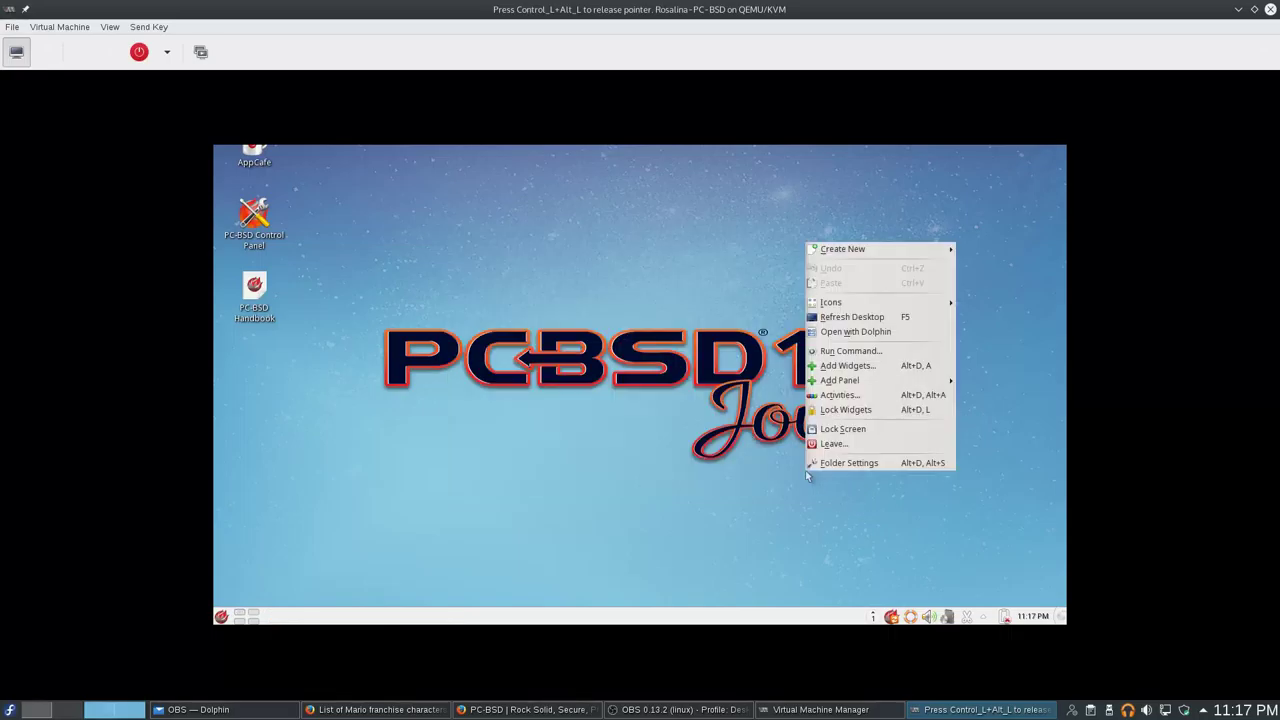
pyautogui.click(845, 409)
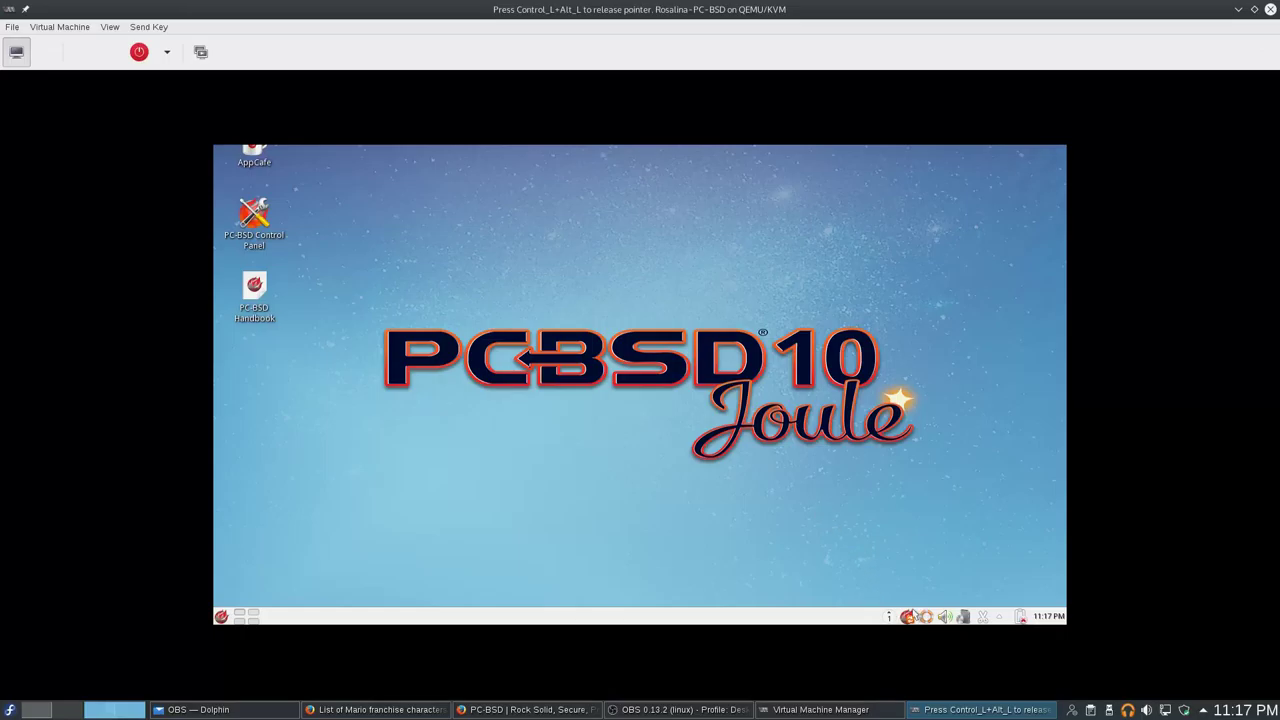
# Step: Start the PC-BSD Update Manager from its tray item and authorize it with the user's account password
pyautogui.moveTo(906, 617)
pyautogui.rightClick(907, 616)
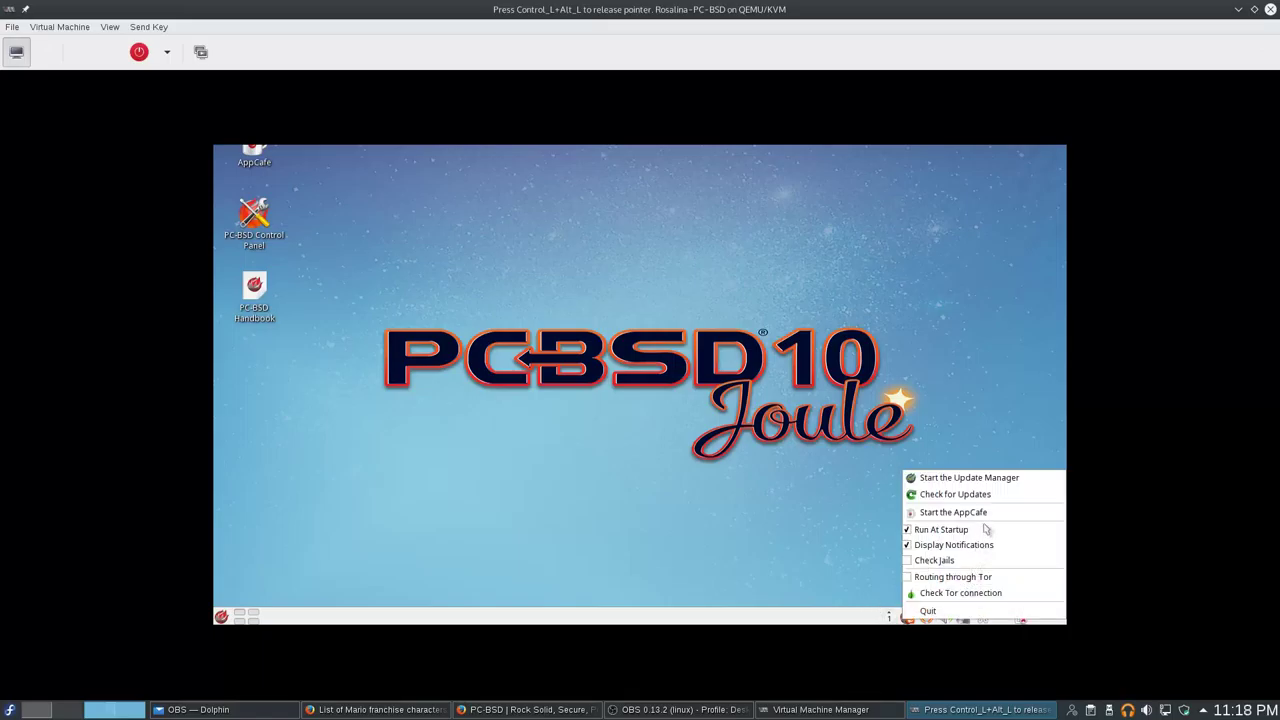
pyautogui.click(995, 478)
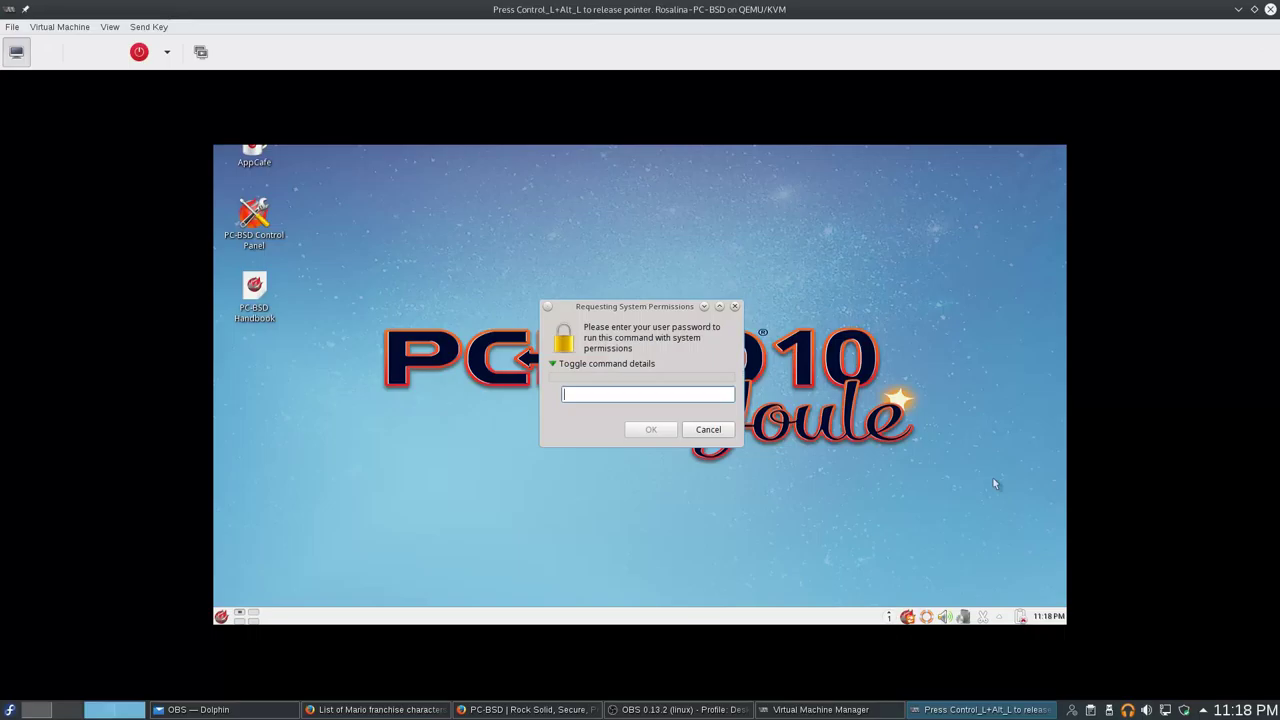
pyautogui.write('•••••••••••••')
pyautogui.press('Return')
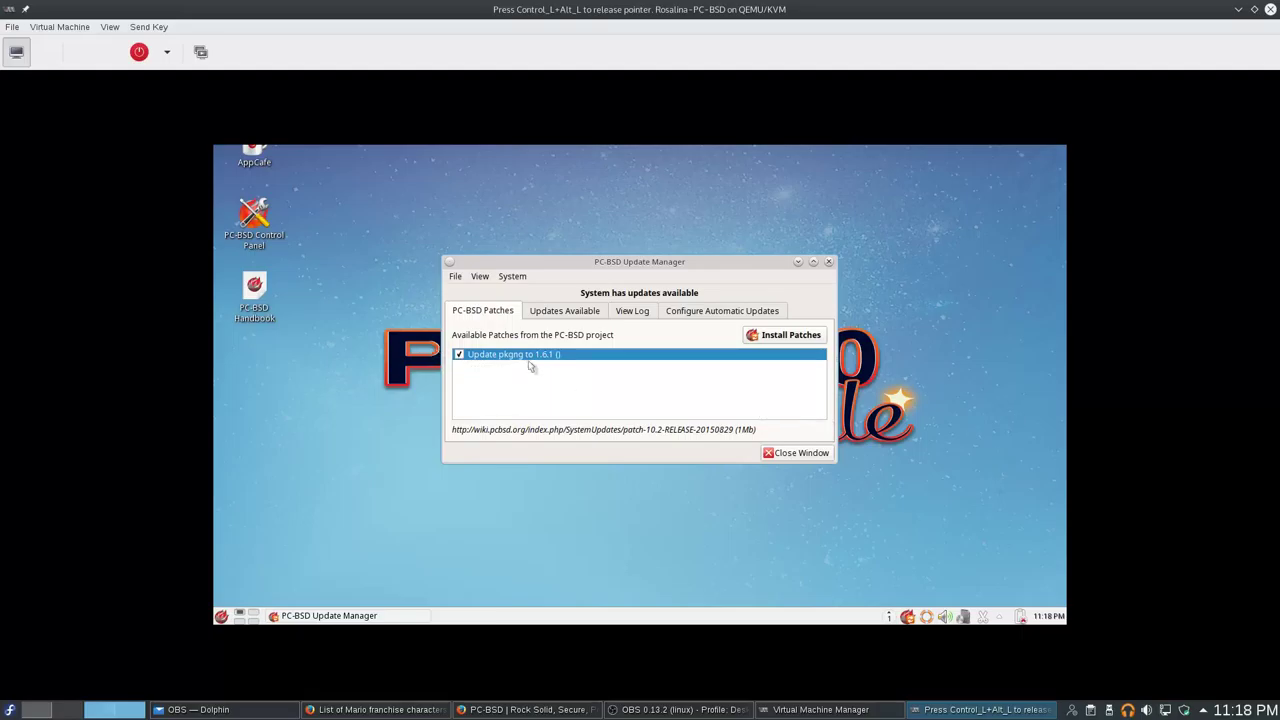
# Step: Review the security and package update options in the Update Manager, then return to the PC-BSD patches list
pyautogui.click(567, 316)
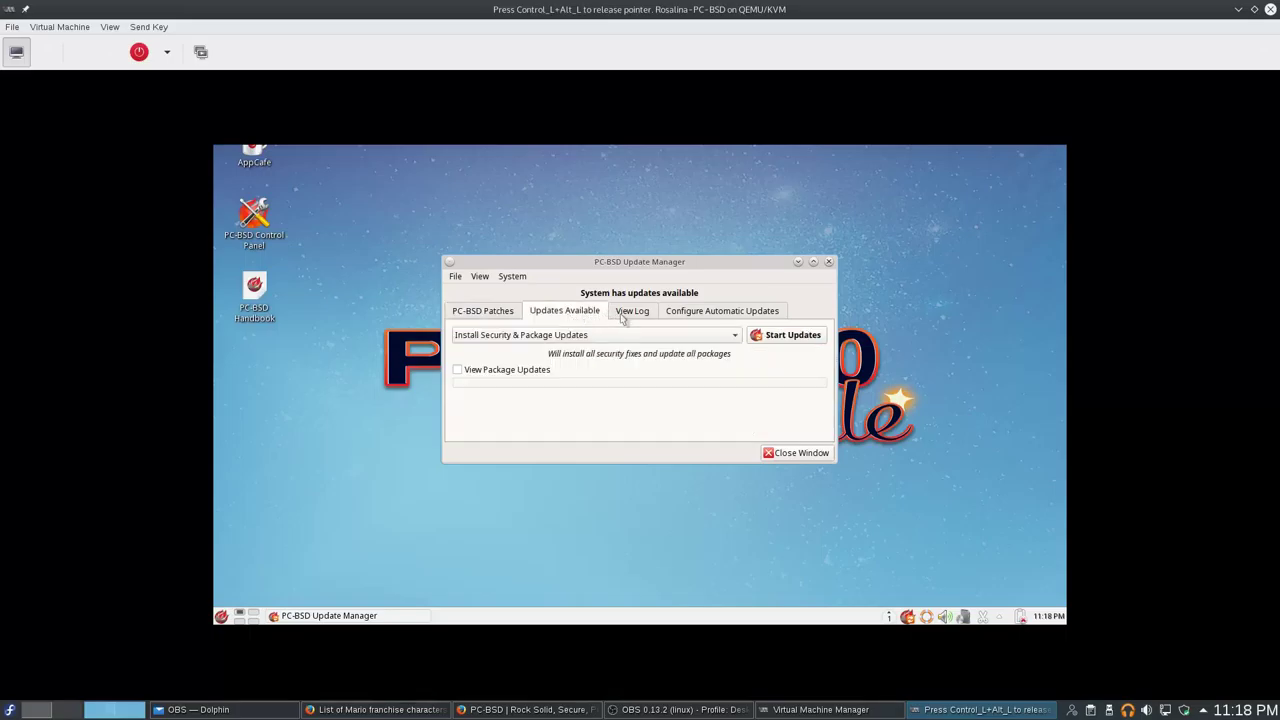
pyautogui.click(514, 313)
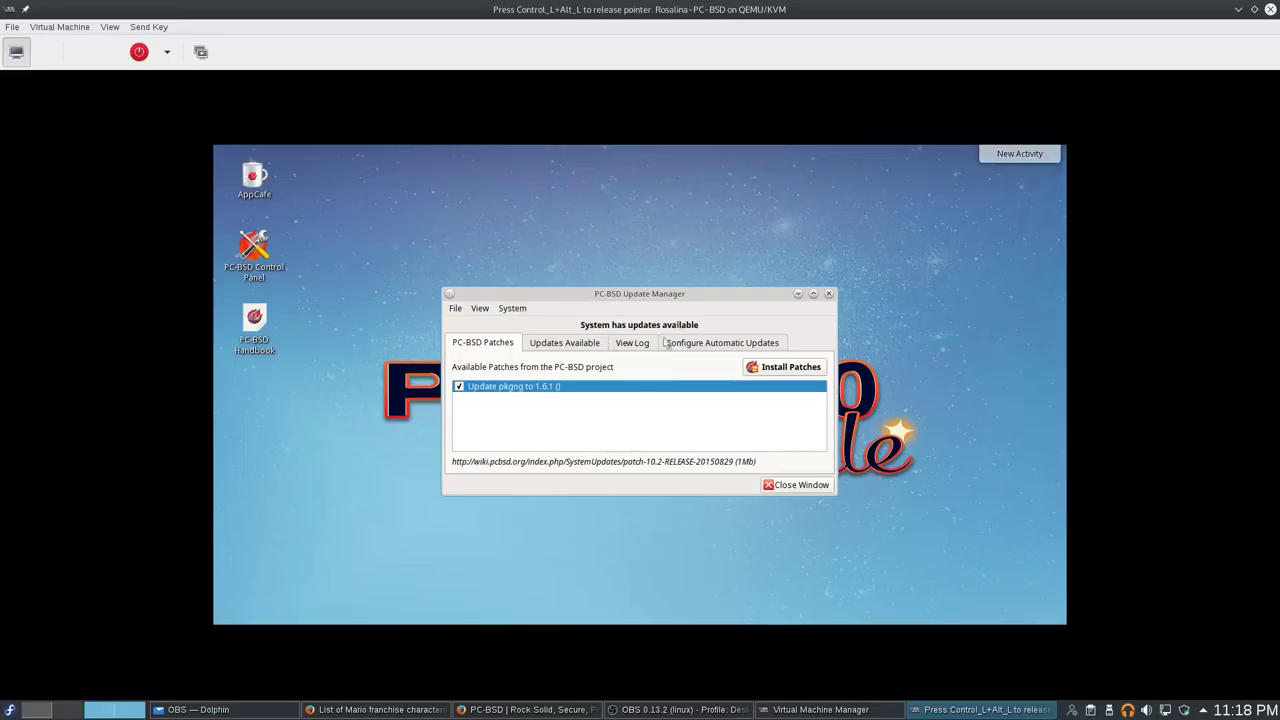
# Step: Examine the automatic update choices in the Update Manager and leave the setting at Security & Packages
pyautogui.click(689, 344)
pyautogui.click(688, 348)
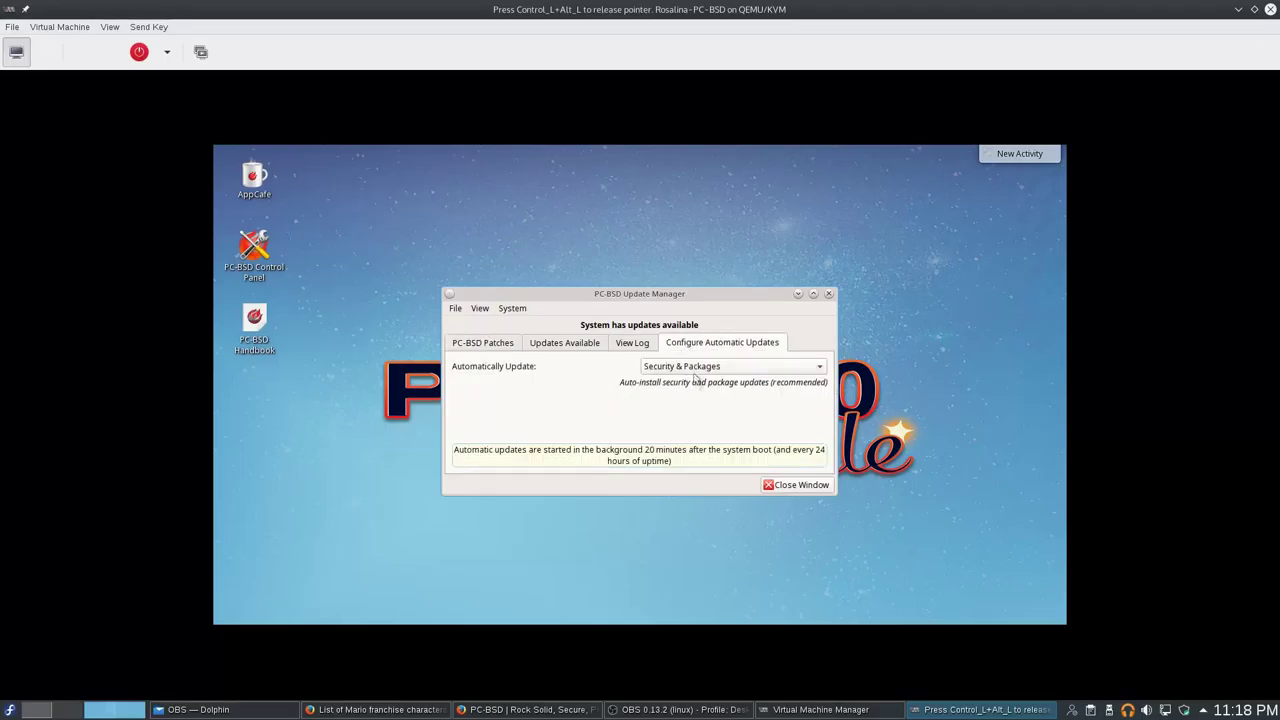
pyautogui.click(697, 367)
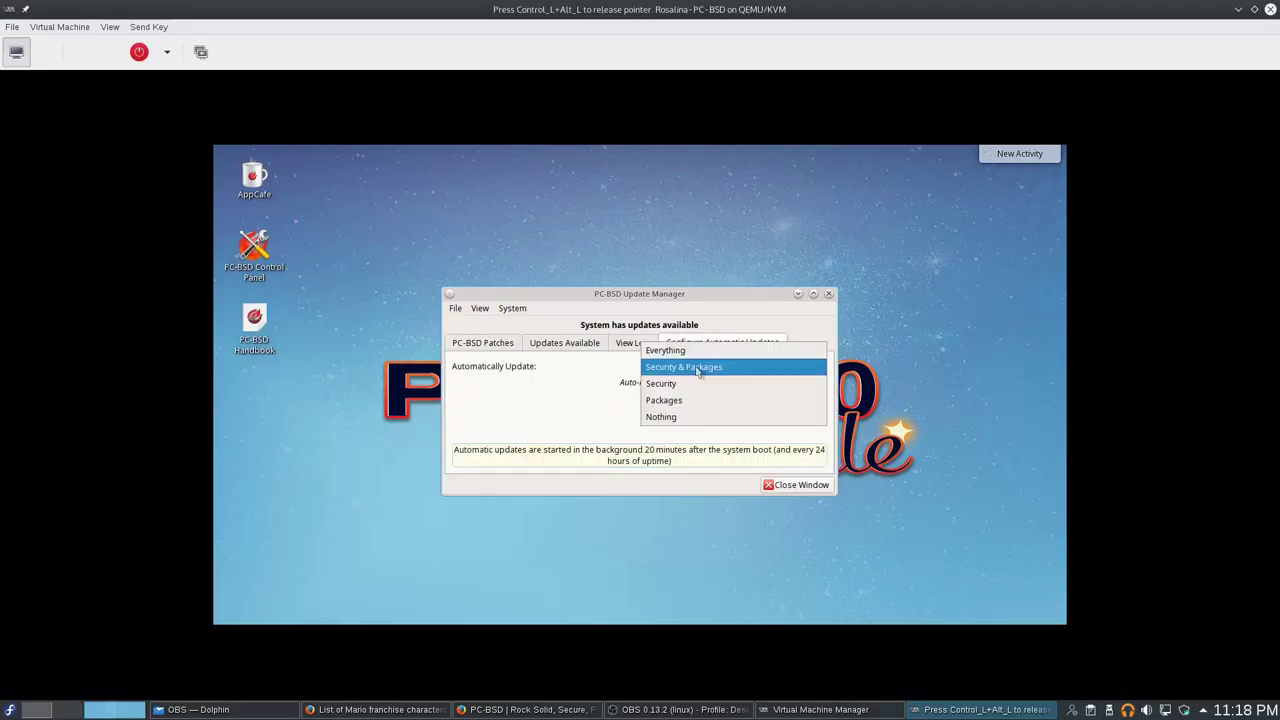
pyautogui.click(564, 394)
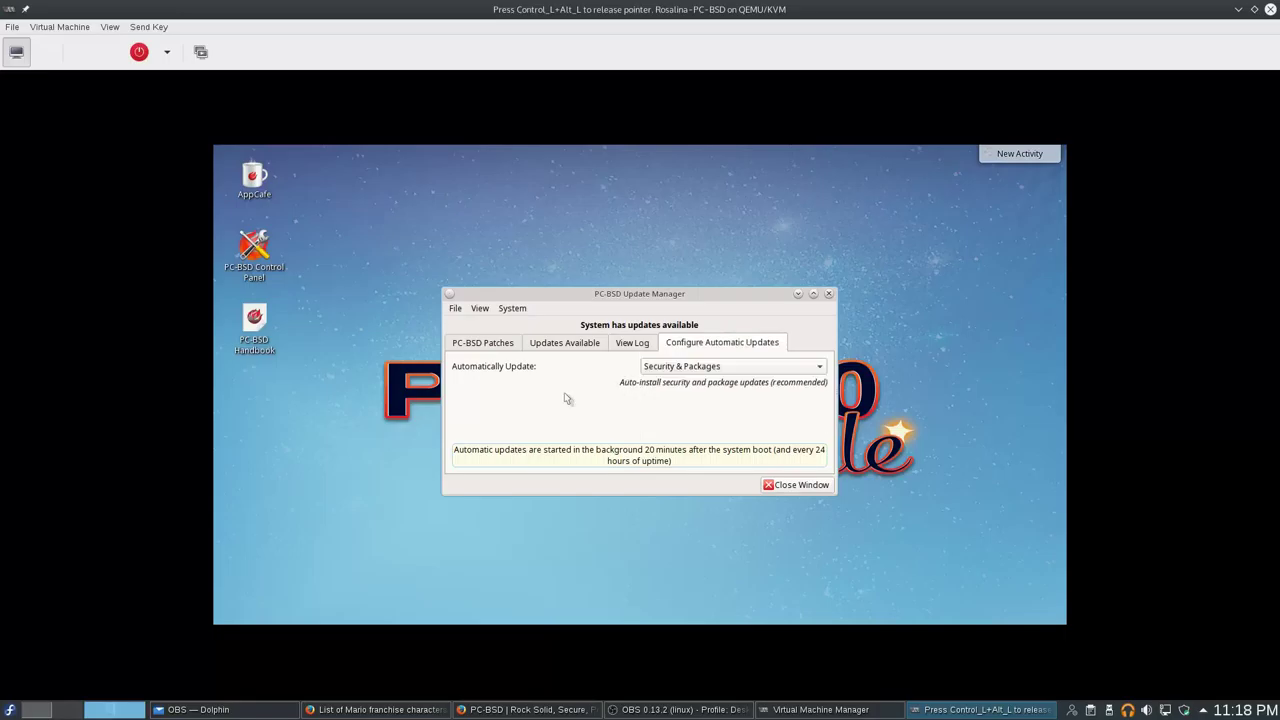
# Step: Look over the update log and the available updates, then return to the PC-BSD patches list
pyautogui.click(632, 352)
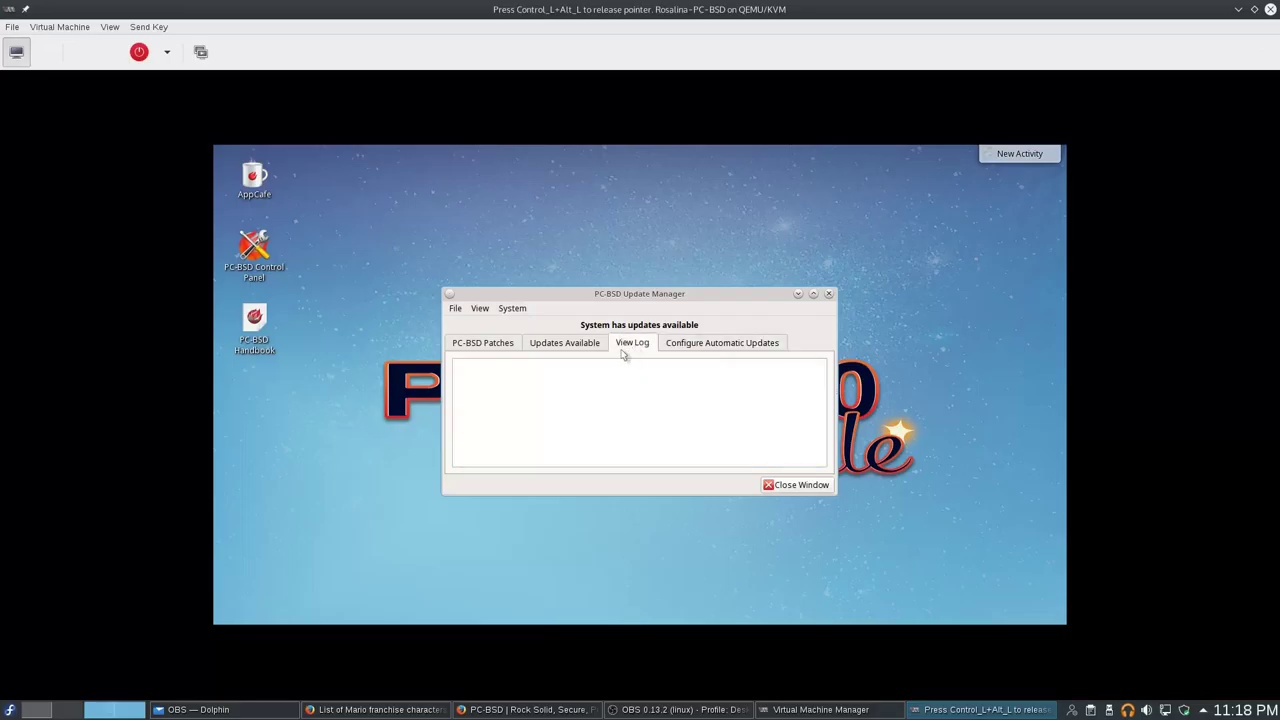
pyautogui.click(592, 350)
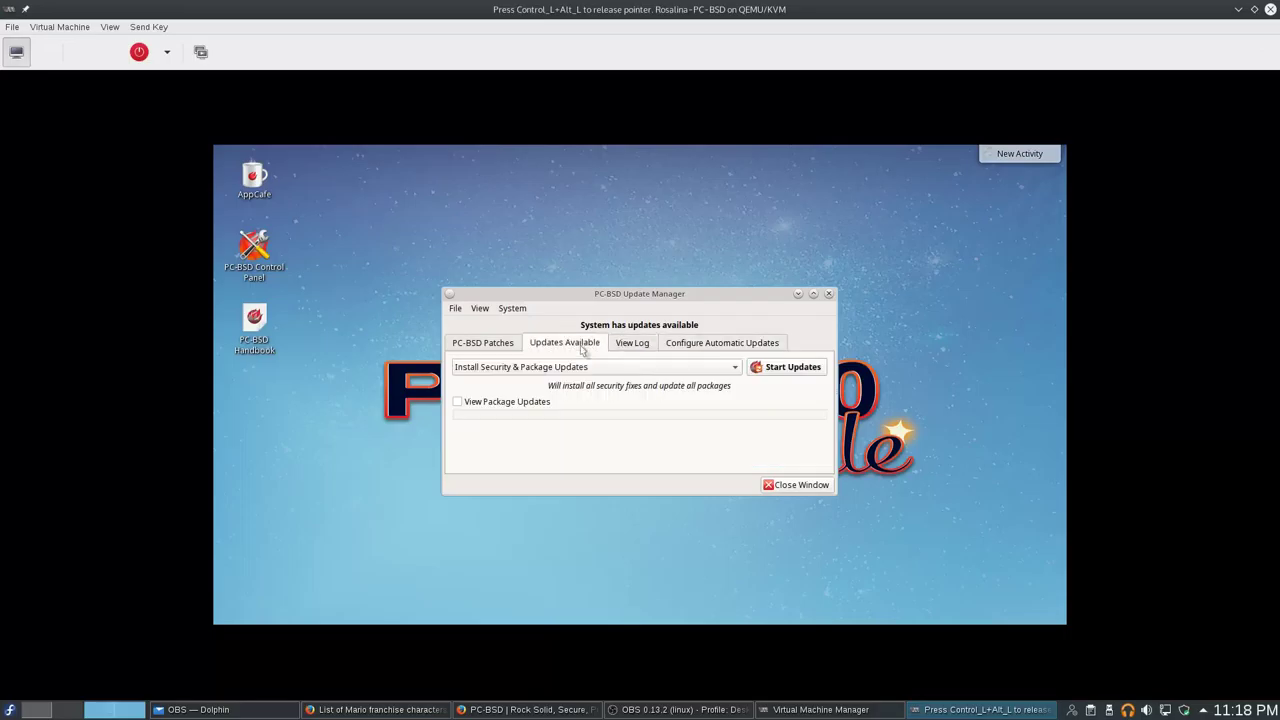
pyautogui.click(488, 346)
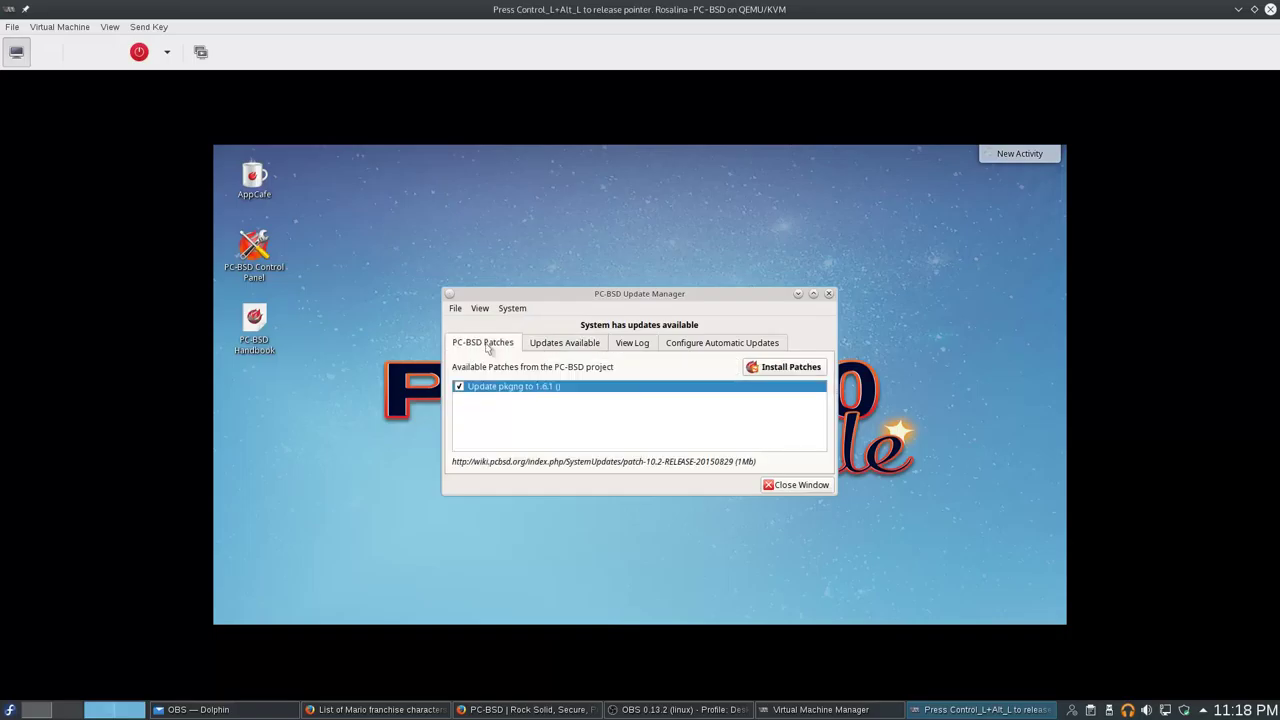
# Step: Try to install the Update pkgng to 1.6.1 patch, then look over the updater tray item's options and dismiss them
pyautogui.click(764, 370)
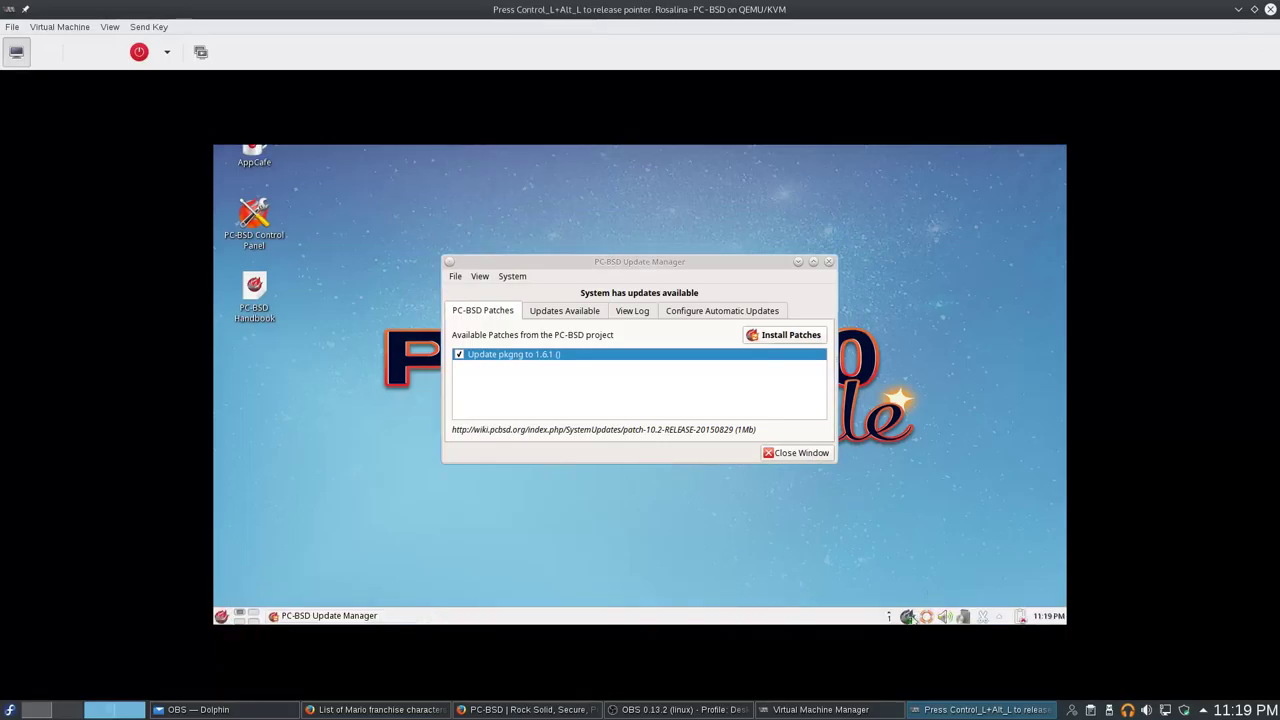
pyautogui.rightClick(907, 616)
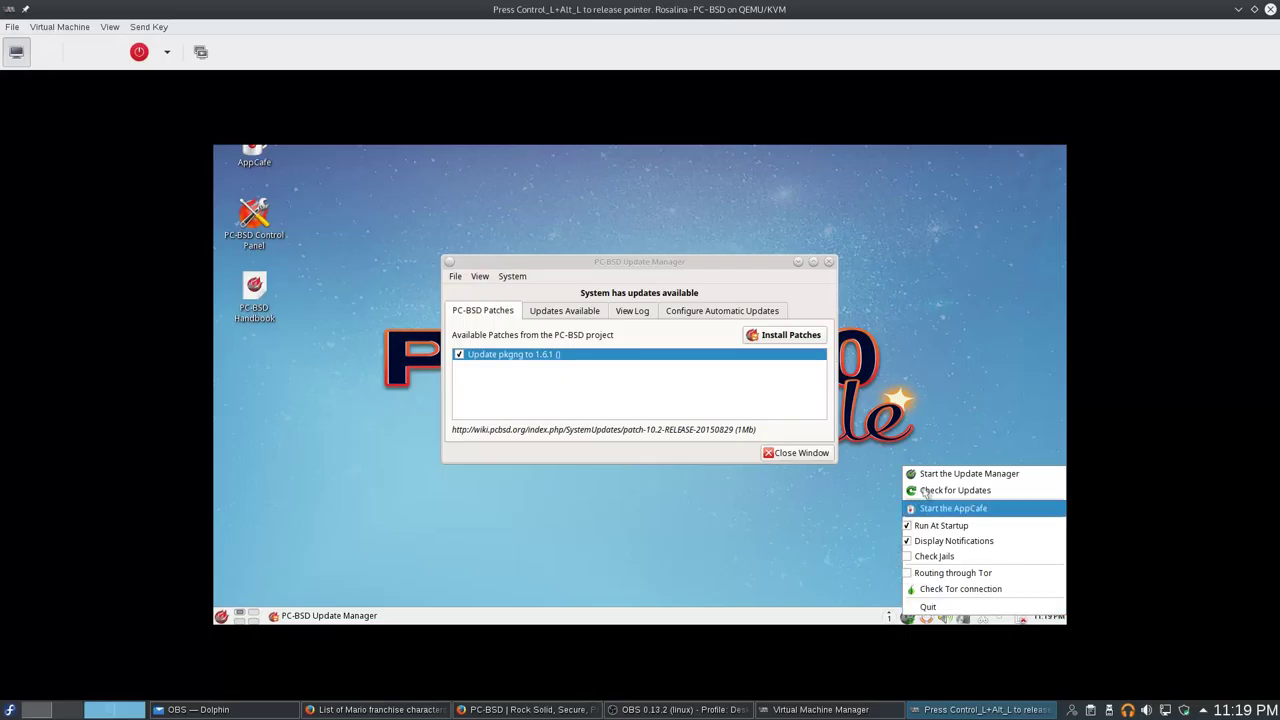
pyautogui.click(830, 497)
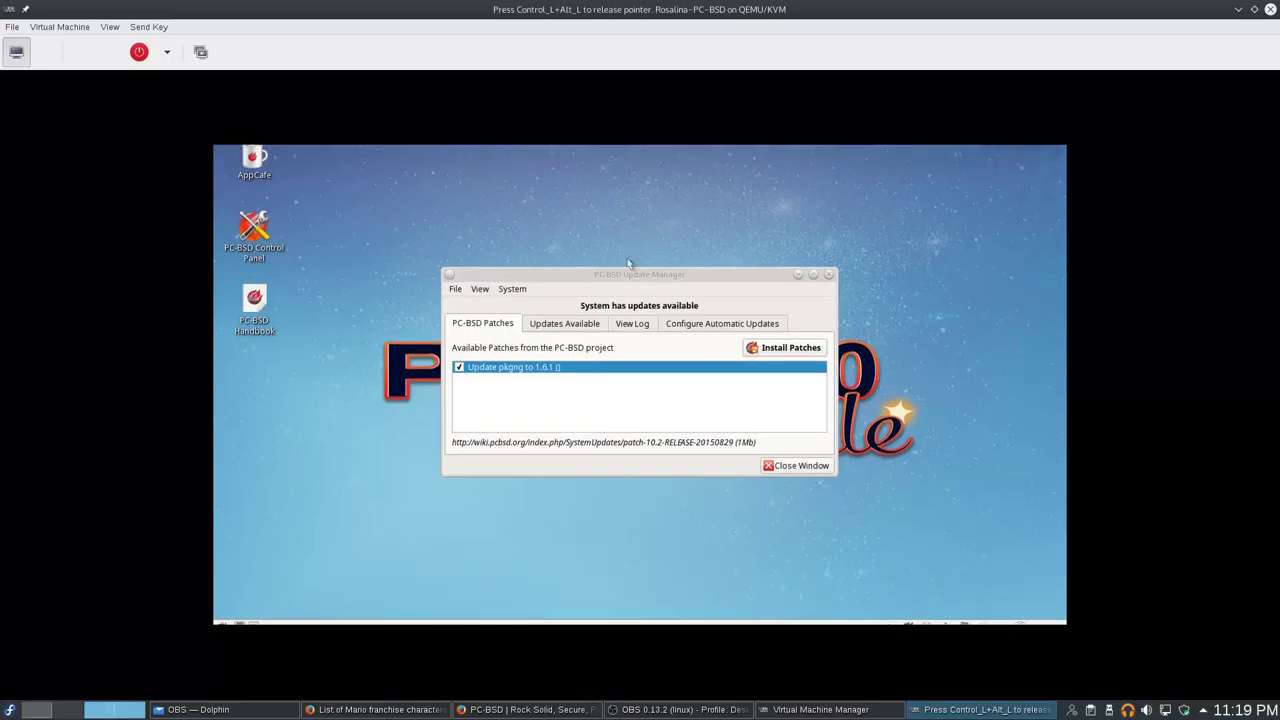
# Step: Examine the Update Manager's list of package vulnerabilities, including the details of both cups-filters entries, and close the list
pyautogui.click(482, 289)
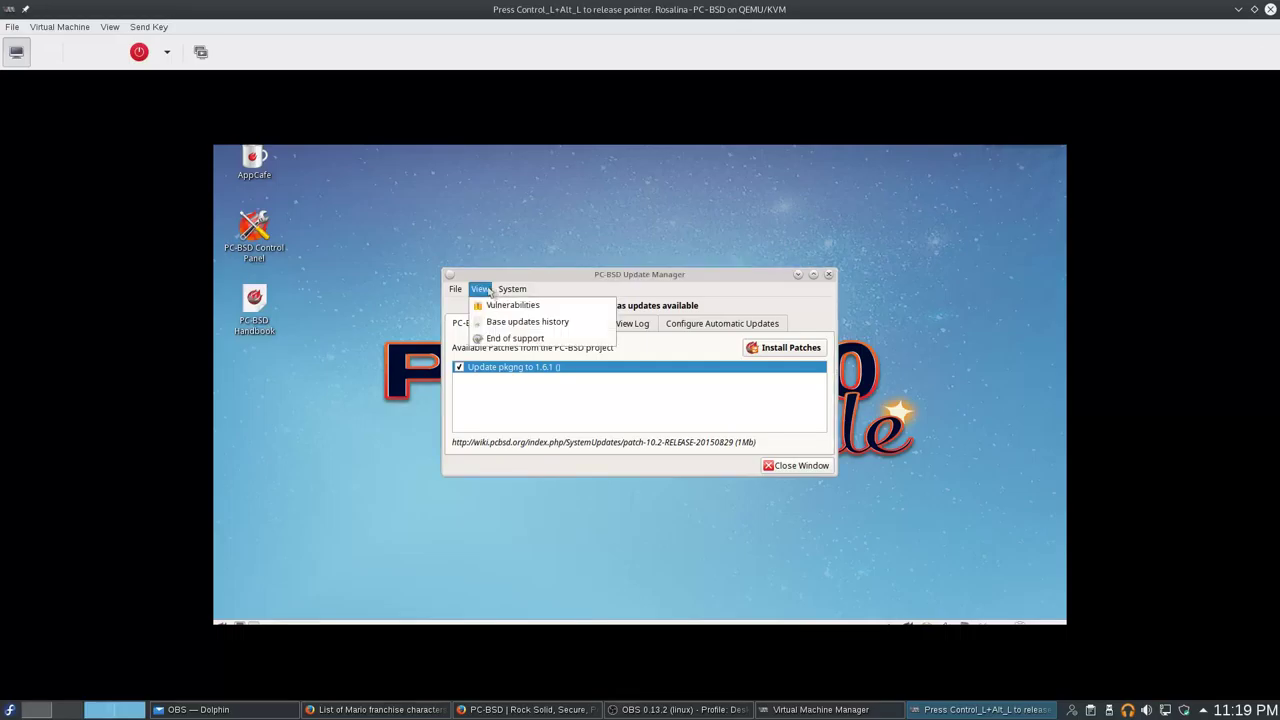
pyautogui.click(488, 290)
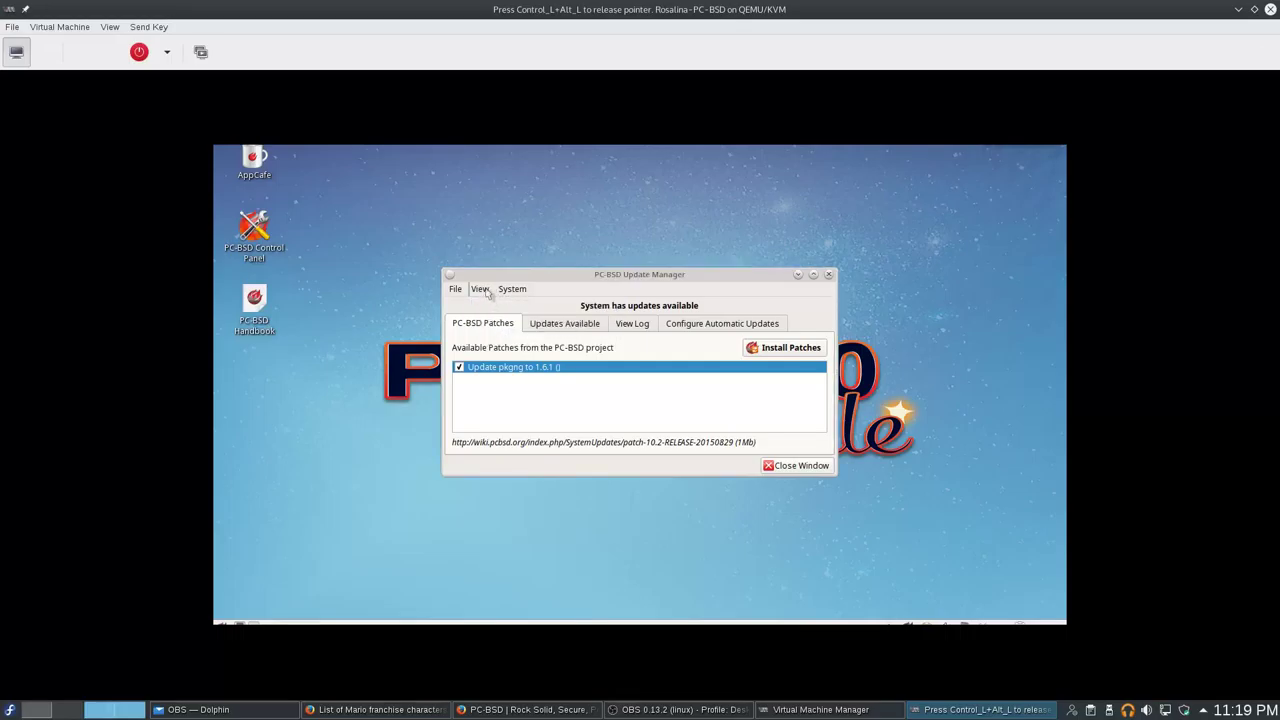
pyautogui.click(484, 290)
pyautogui.click(482, 302)
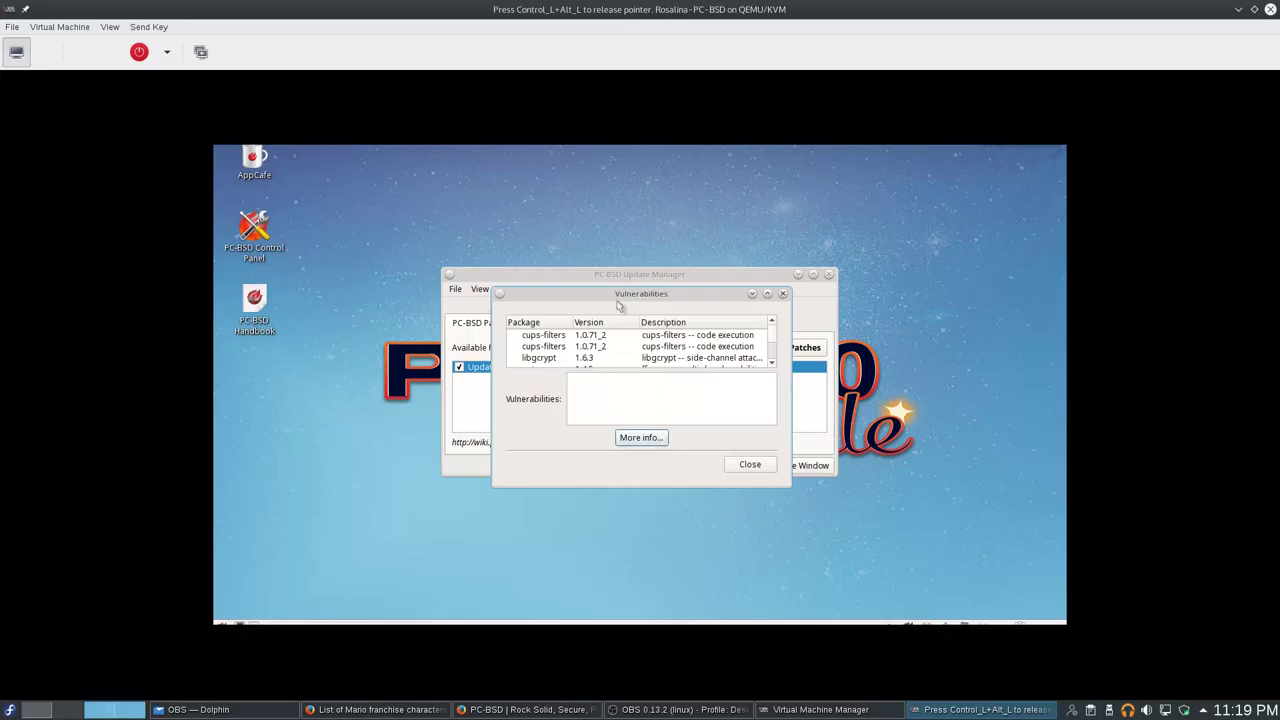
pyautogui.scroll(-5, 773, 342)
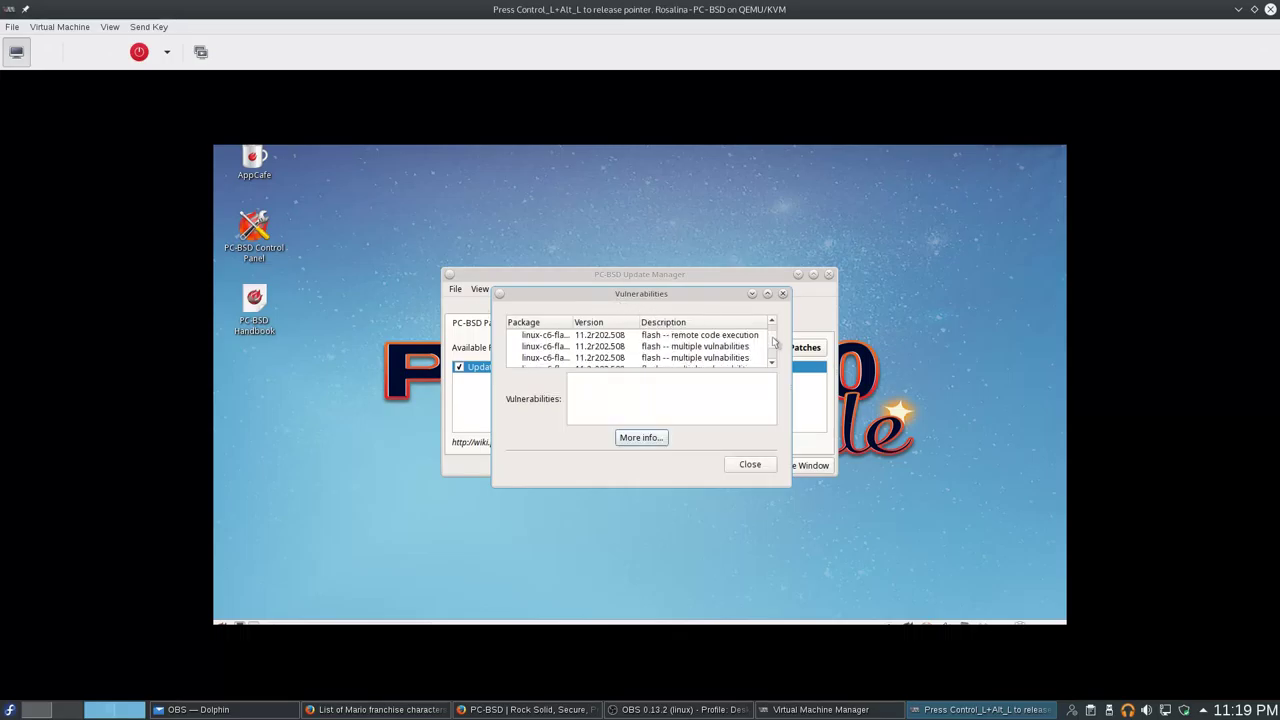
pyautogui.scroll(-5, 773, 342)
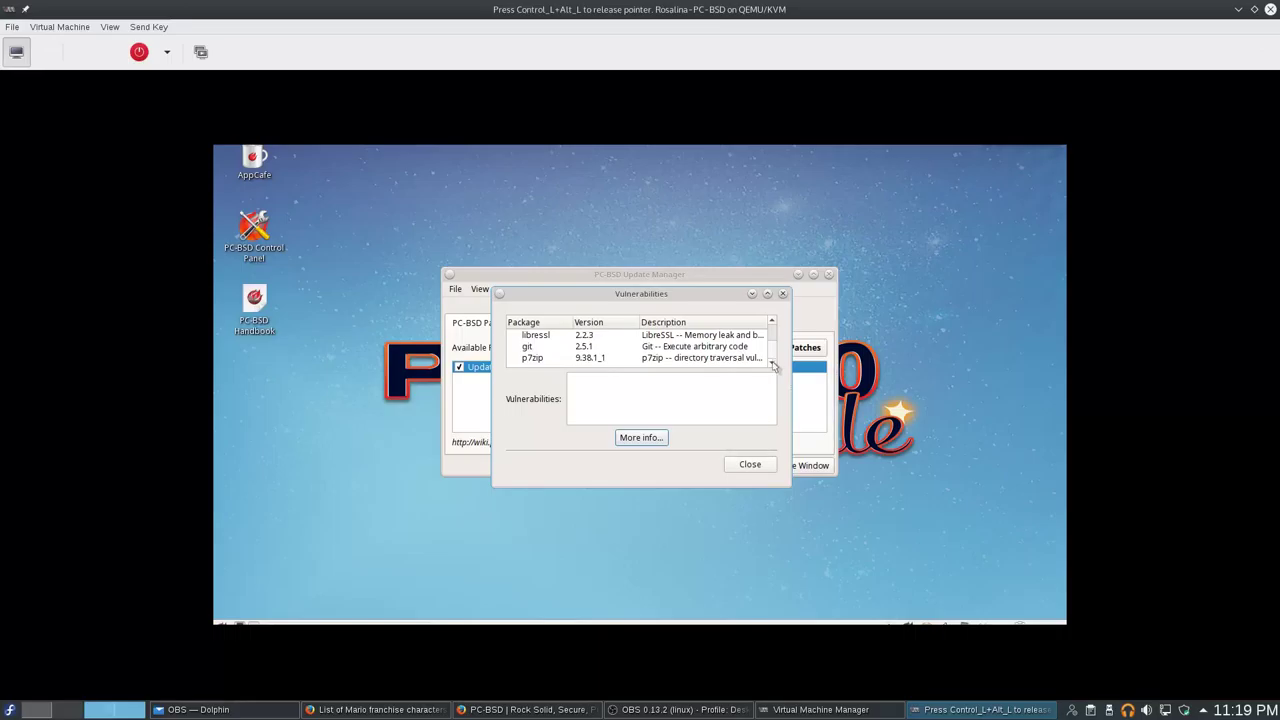
pyautogui.scroll(10, 772, 350)
pyautogui.click(588, 336)
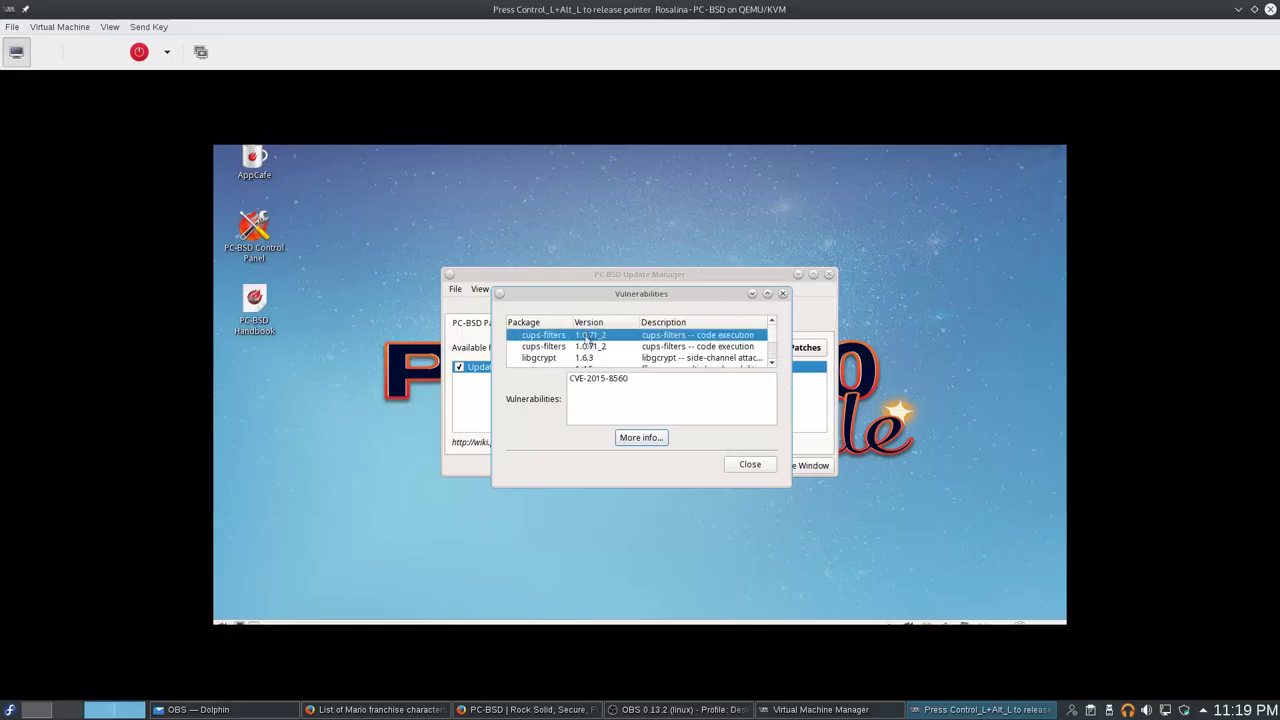
pyautogui.click(590, 347)
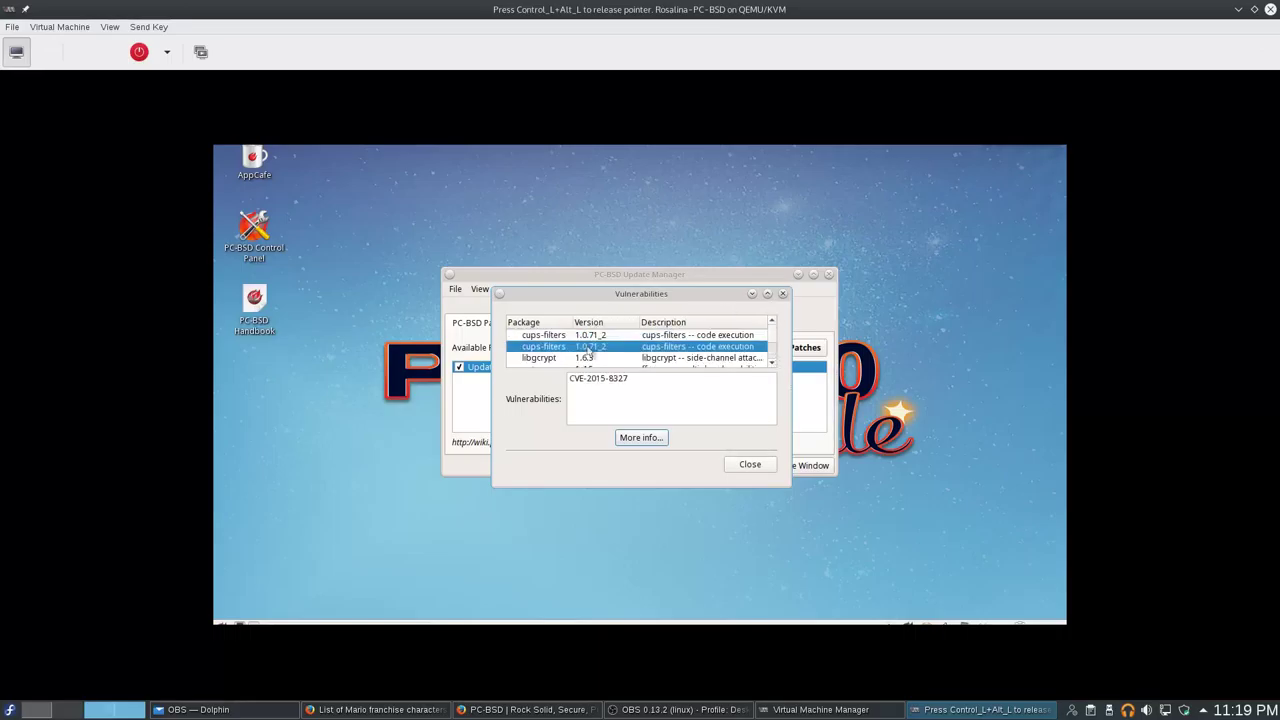
pyautogui.click(745, 465)
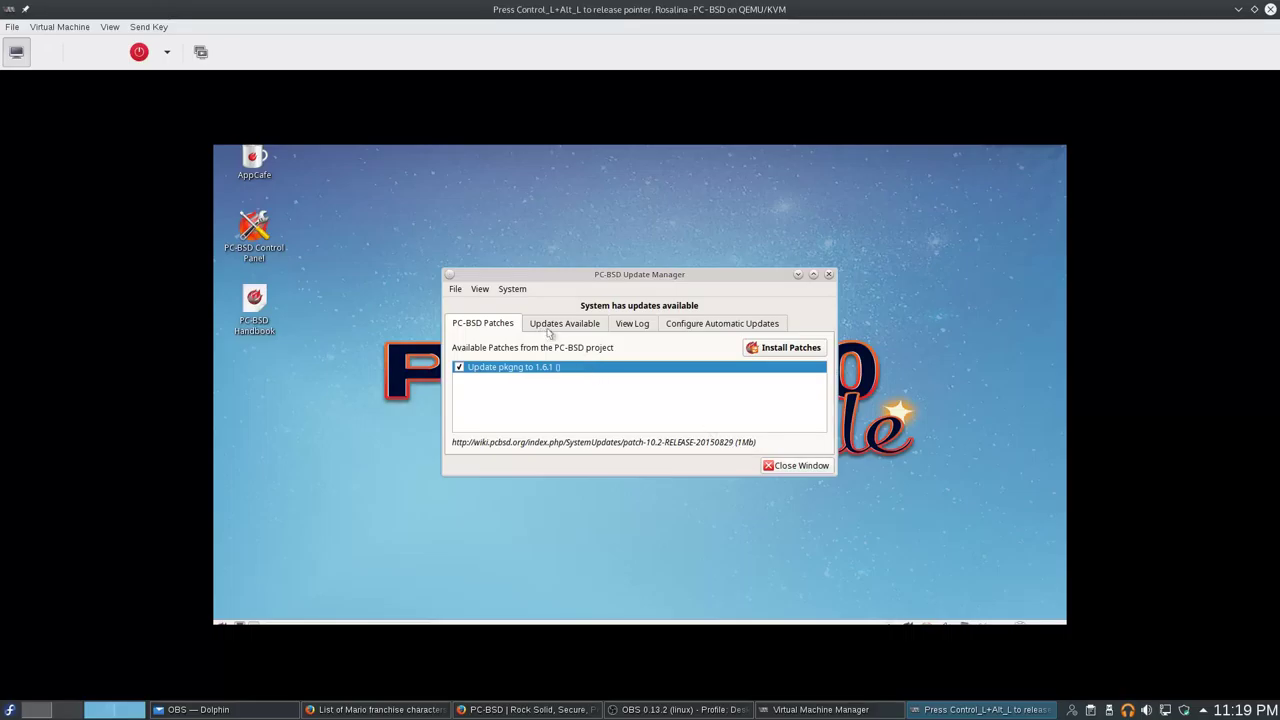
# Step: Recheck the update log and automatic update settings, then start installing the security and package updates
pyautogui.click(551, 328)
pyautogui.click(647, 327)
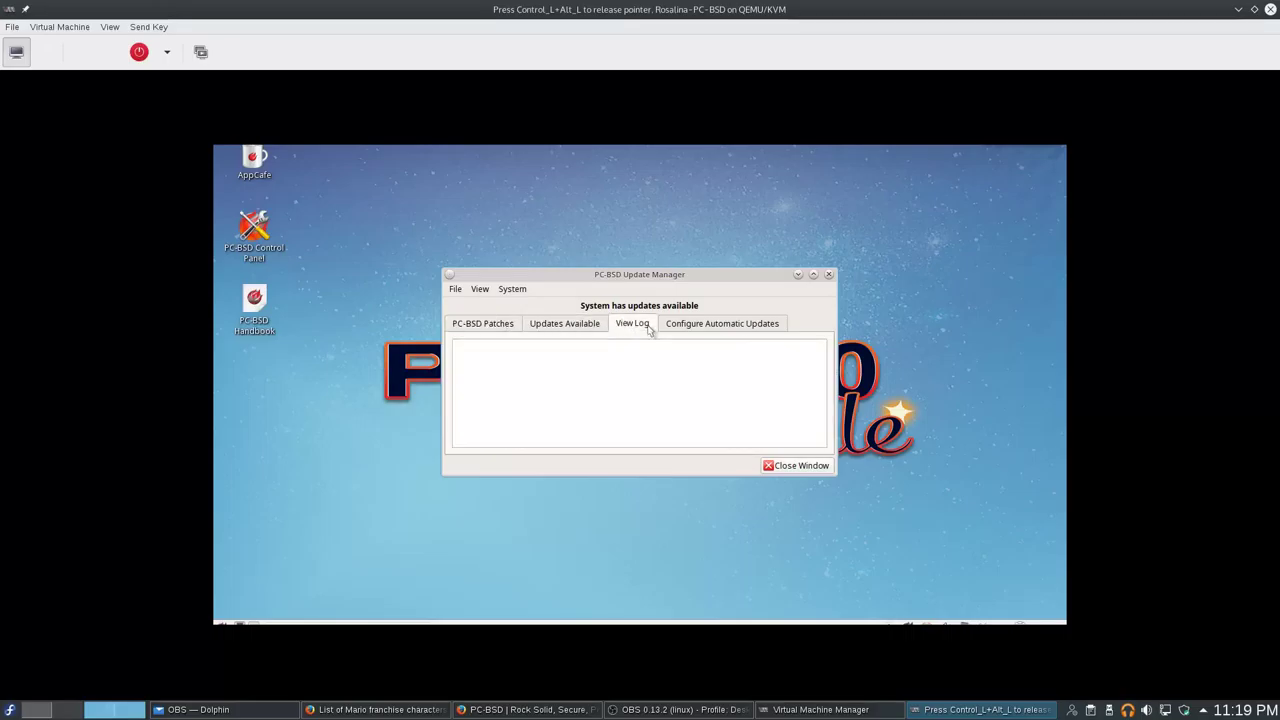
pyautogui.click(668, 330)
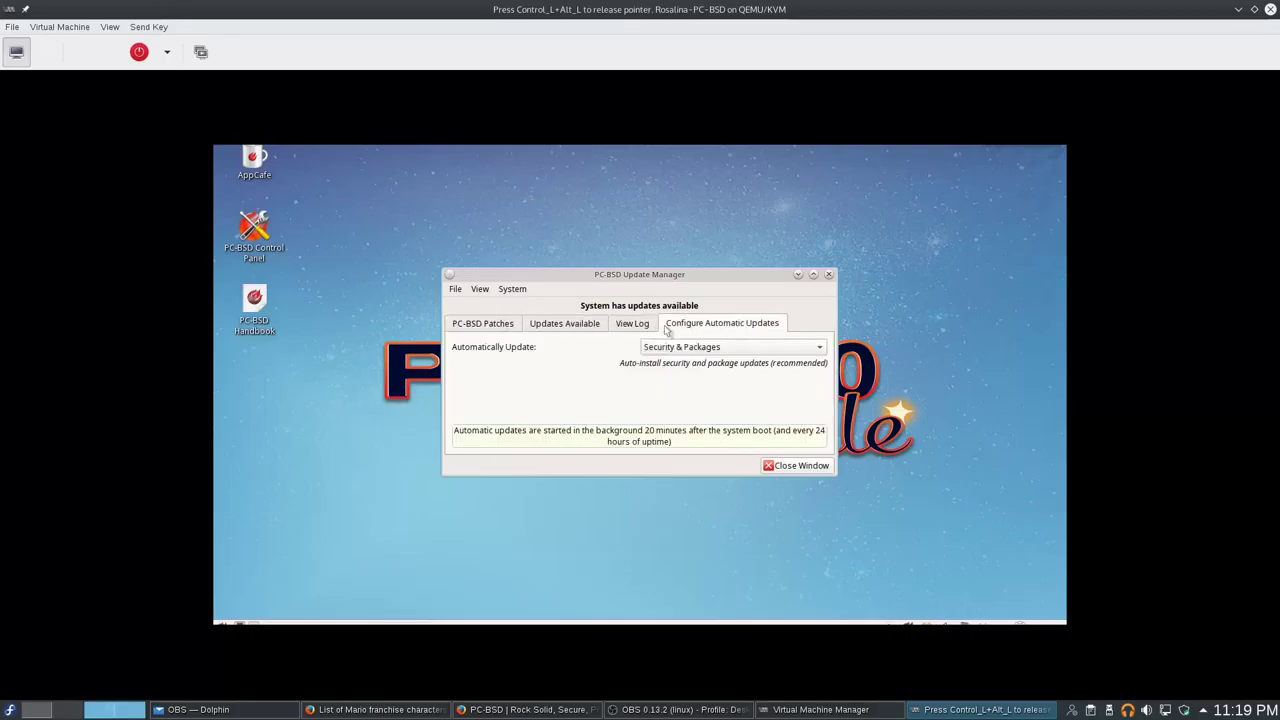
pyautogui.click(575, 328)
pyautogui.click(758, 350)
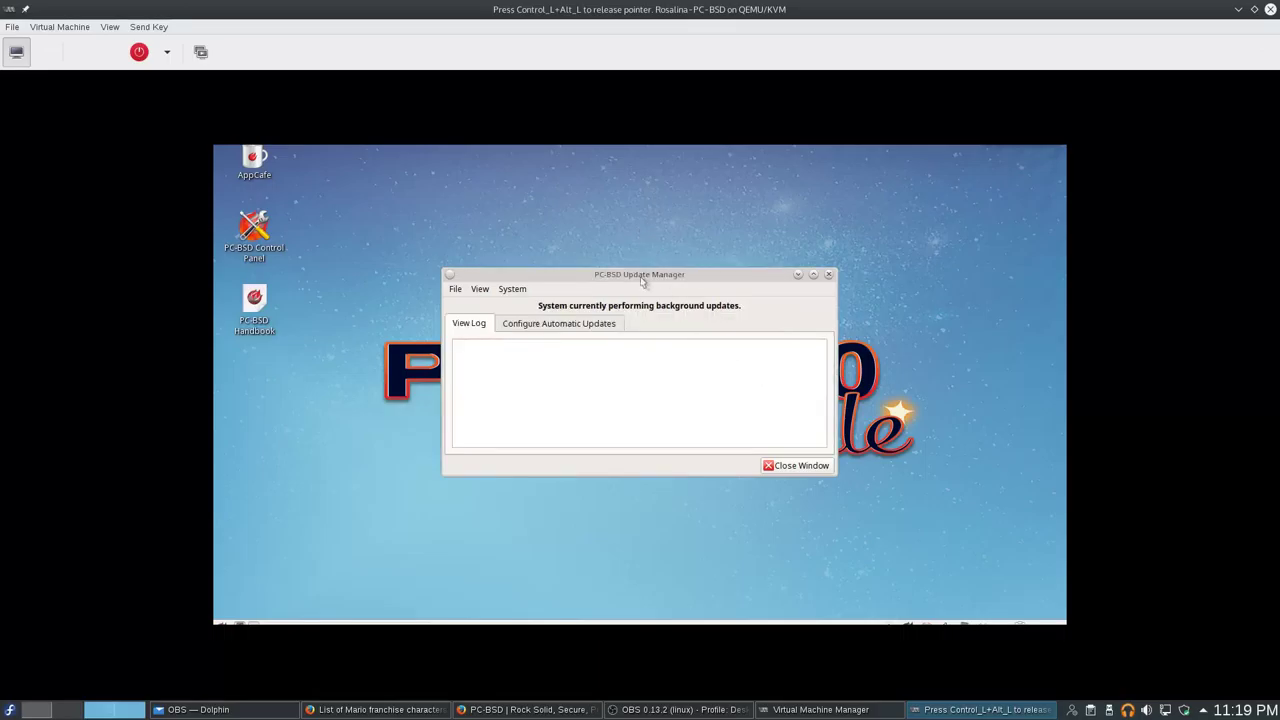
# Step: Move the Update Manager window aside, start the PC-BSD Control Panel and maximize it
pyautogui.moveTo(648, 278); pyautogui.dragTo(798, 170)
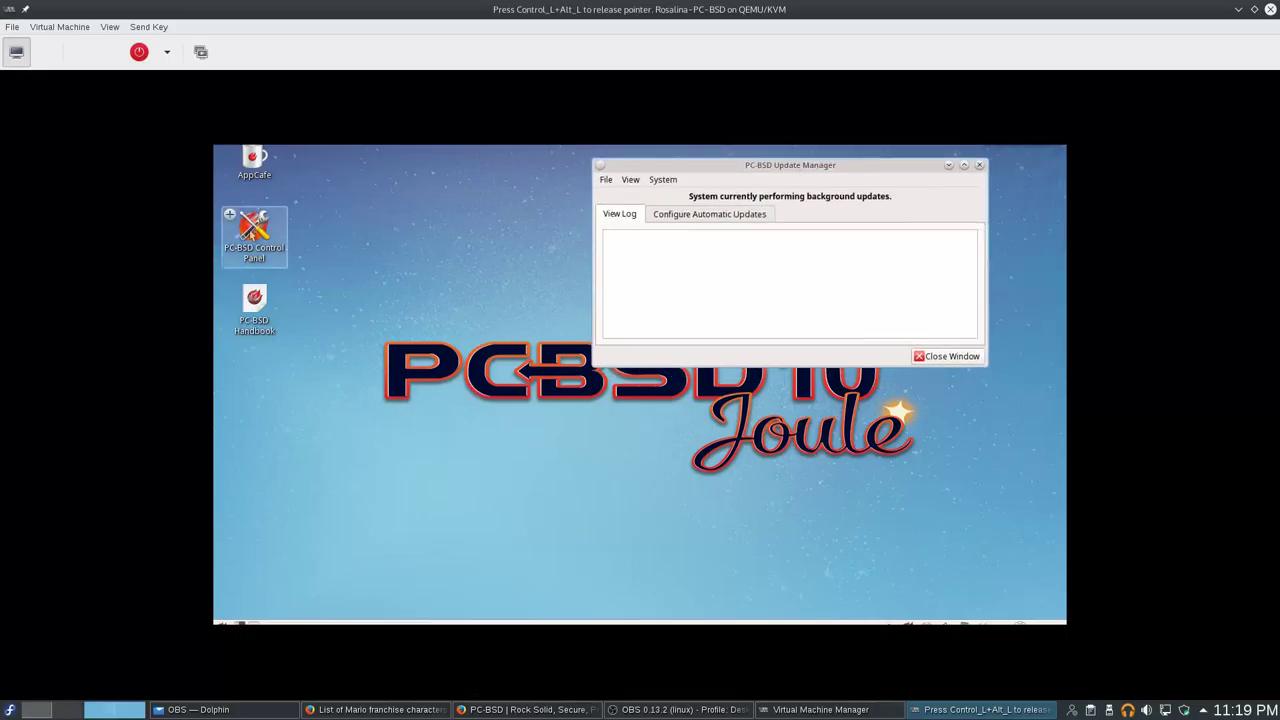
pyautogui.moveTo(700, 168); pyautogui.dragTo(754, 157)
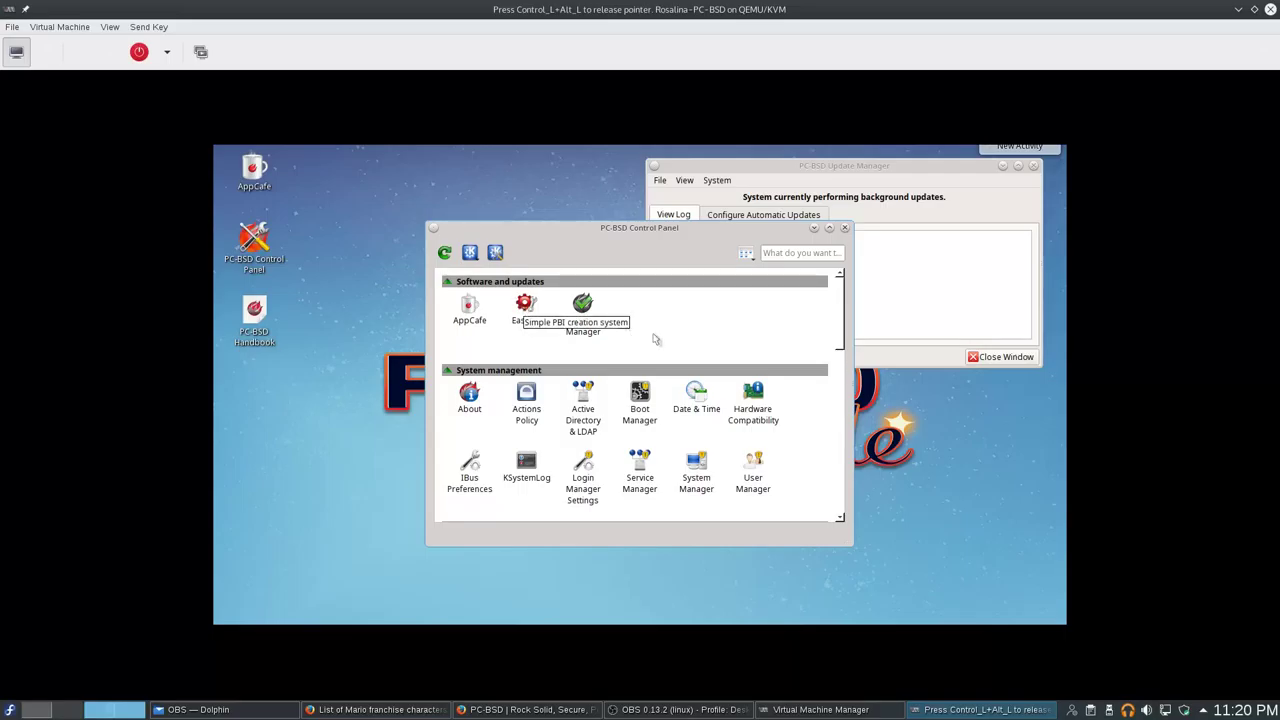
pyautogui.click(829, 228)
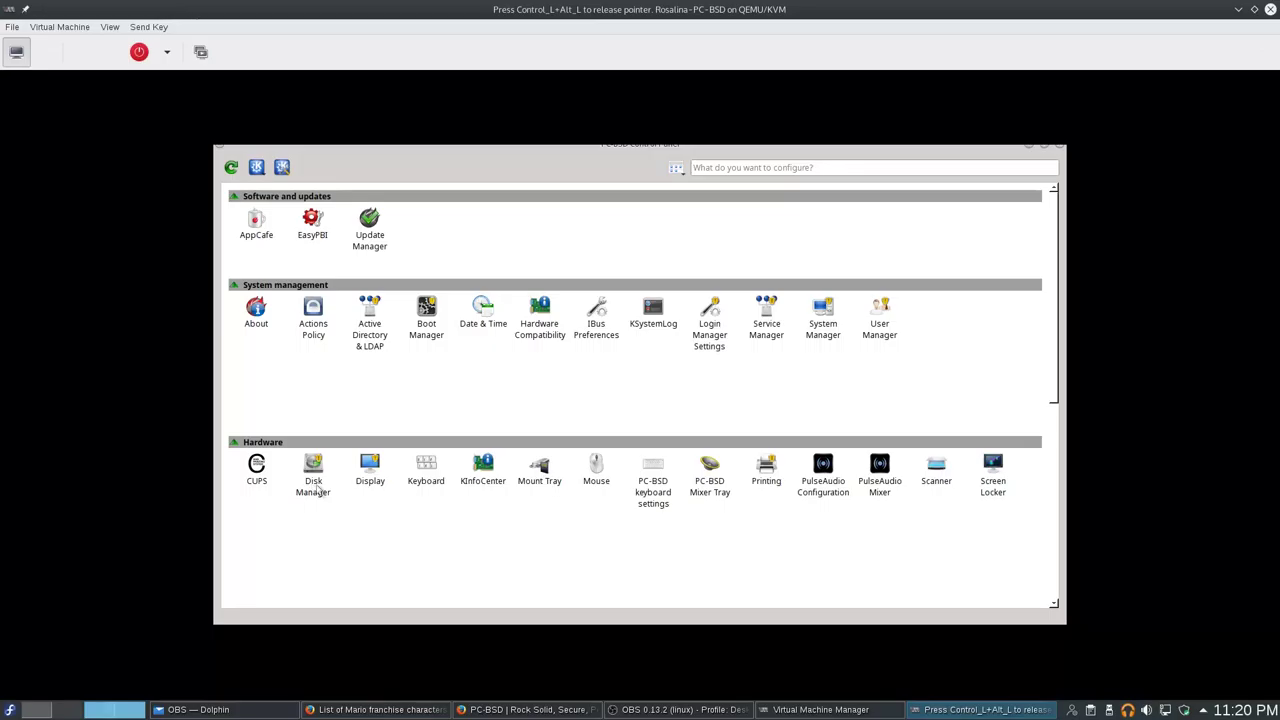
# Step: Open the Display item under Hardware and decline scheduling the display wizard for the next reboot
pyautogui.click(372, 478)
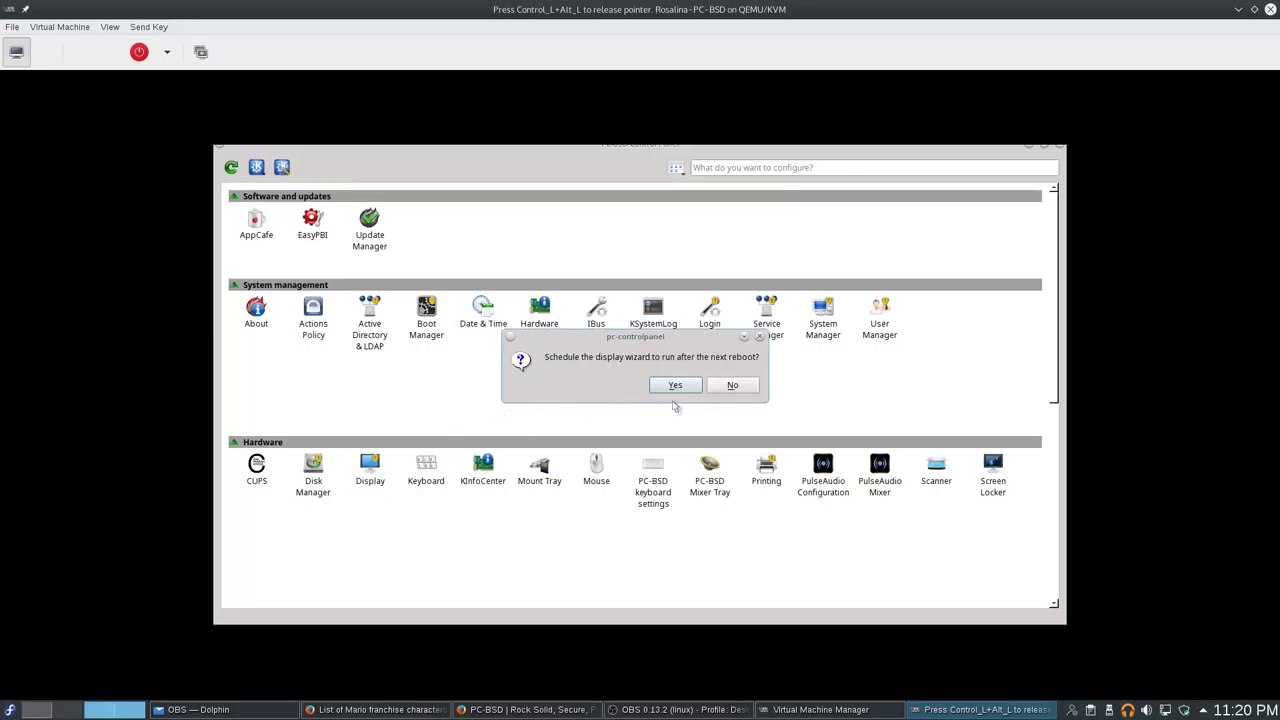
pyautogui.click(732, 386)
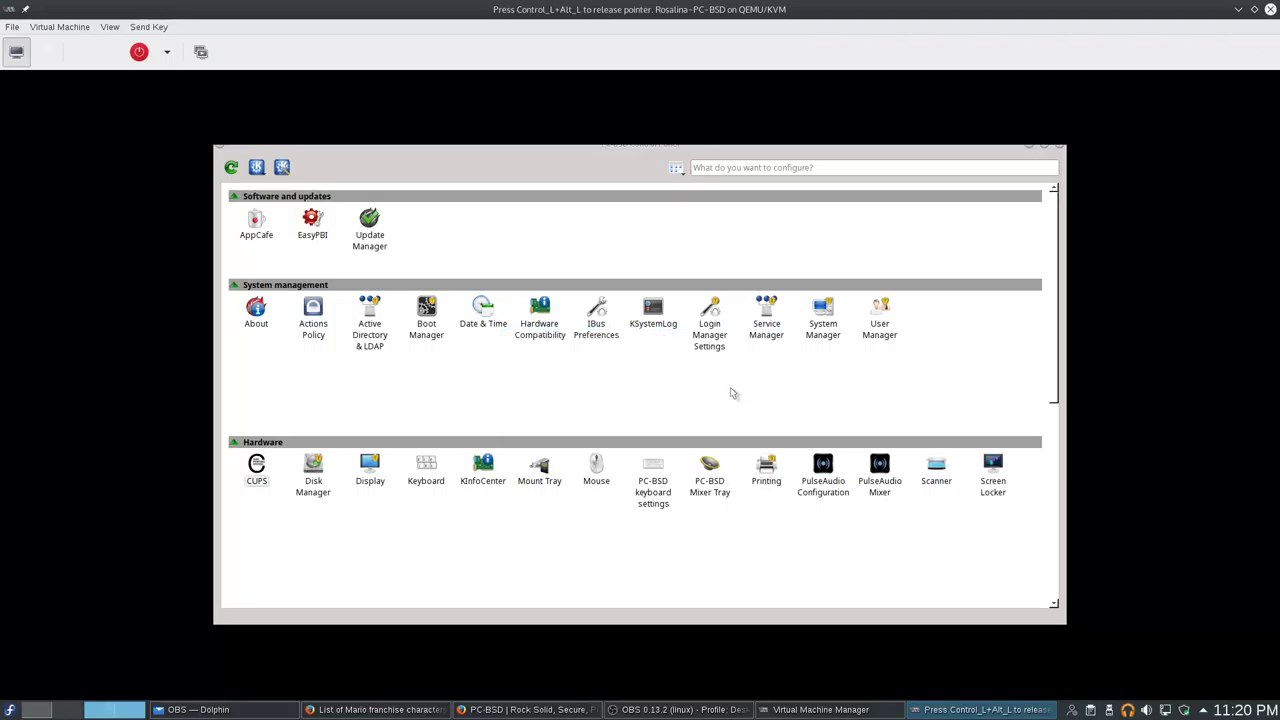
pyautogui.click(368, 470)
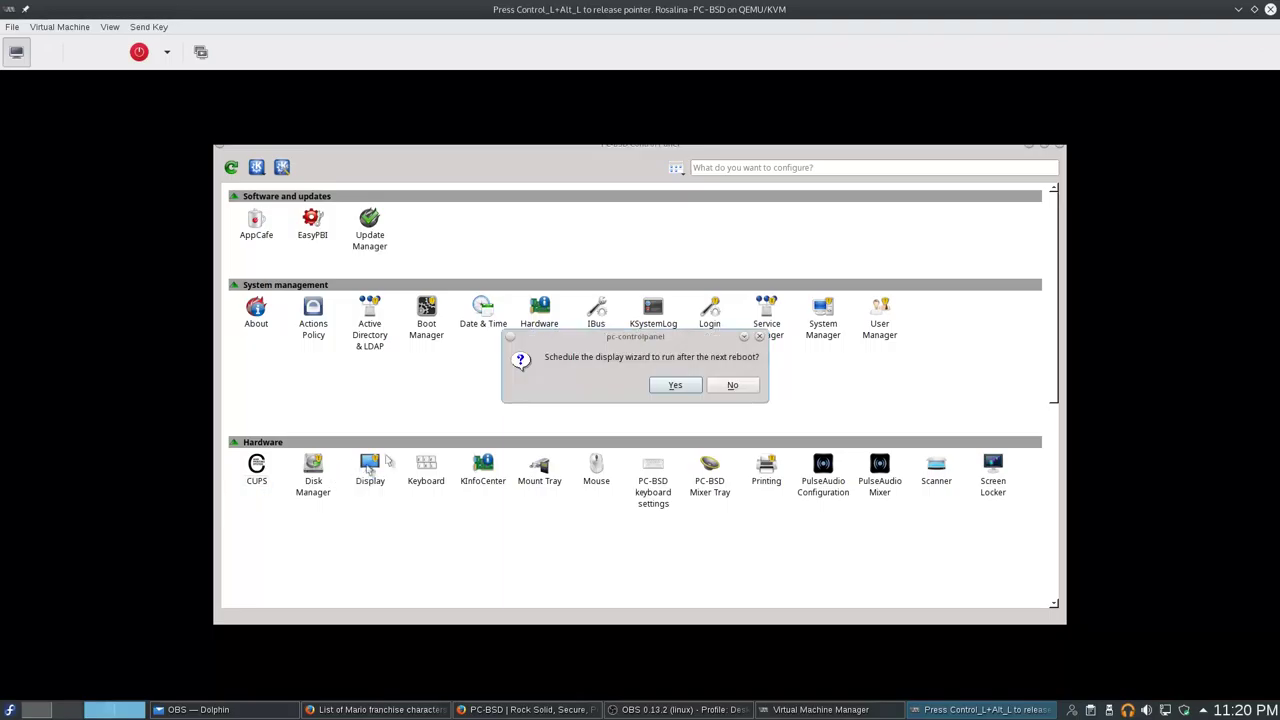
pyautogui.click(731, 387)
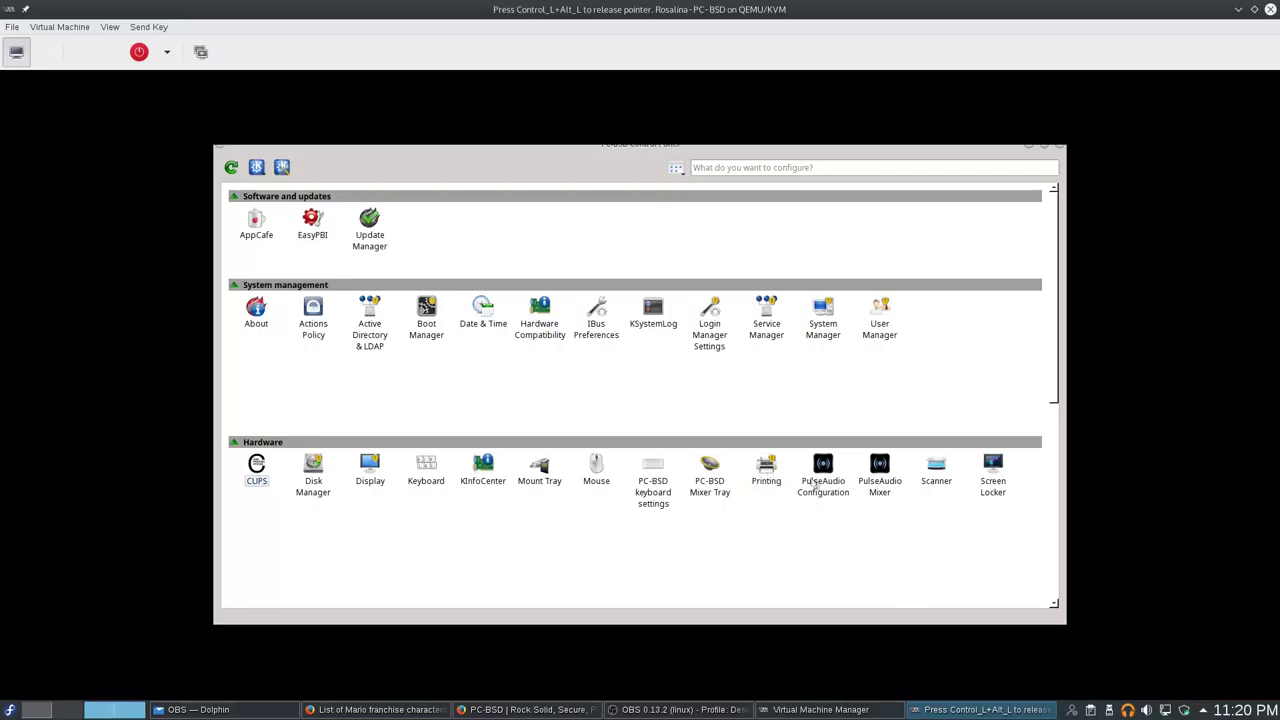
# Step: Browse the Control Panel's Networking, Desktop environment and Tools items, then return to the Hardware section
pyautogui.click(994, 476)
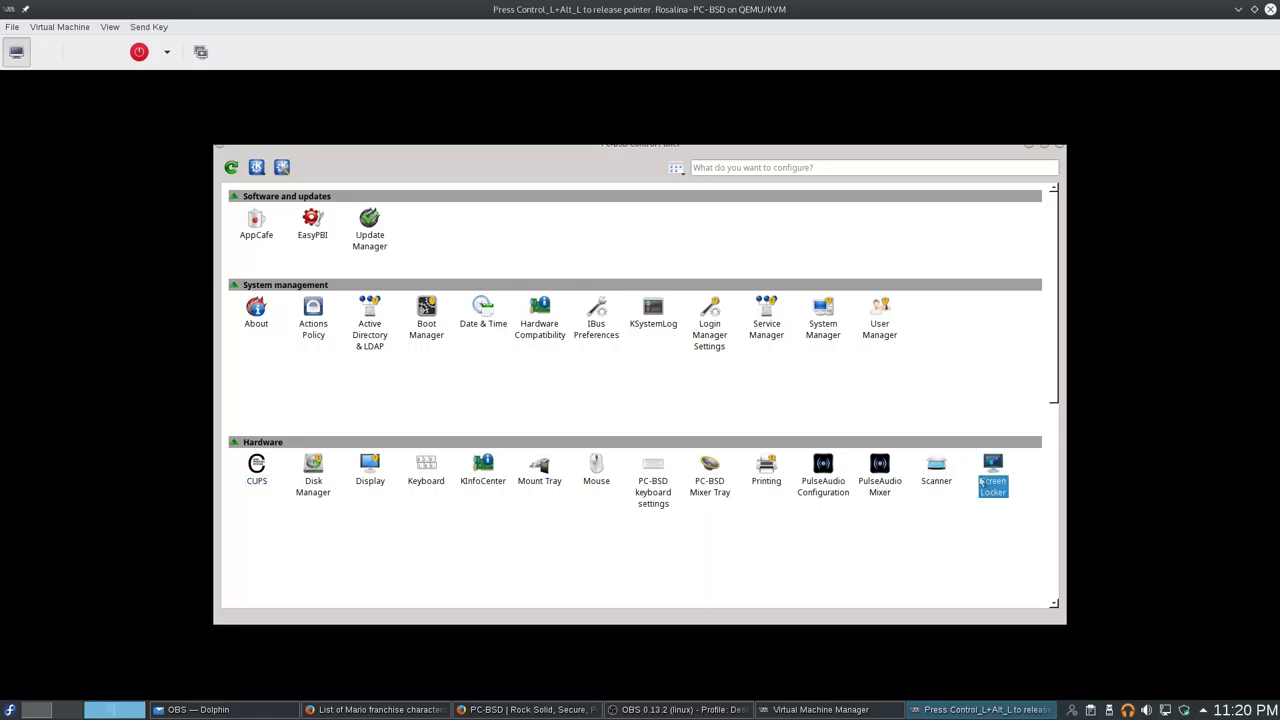
pyautogui.scroll(-5, 940, 485)
pyautogui.scroll(-4, 910, 460)
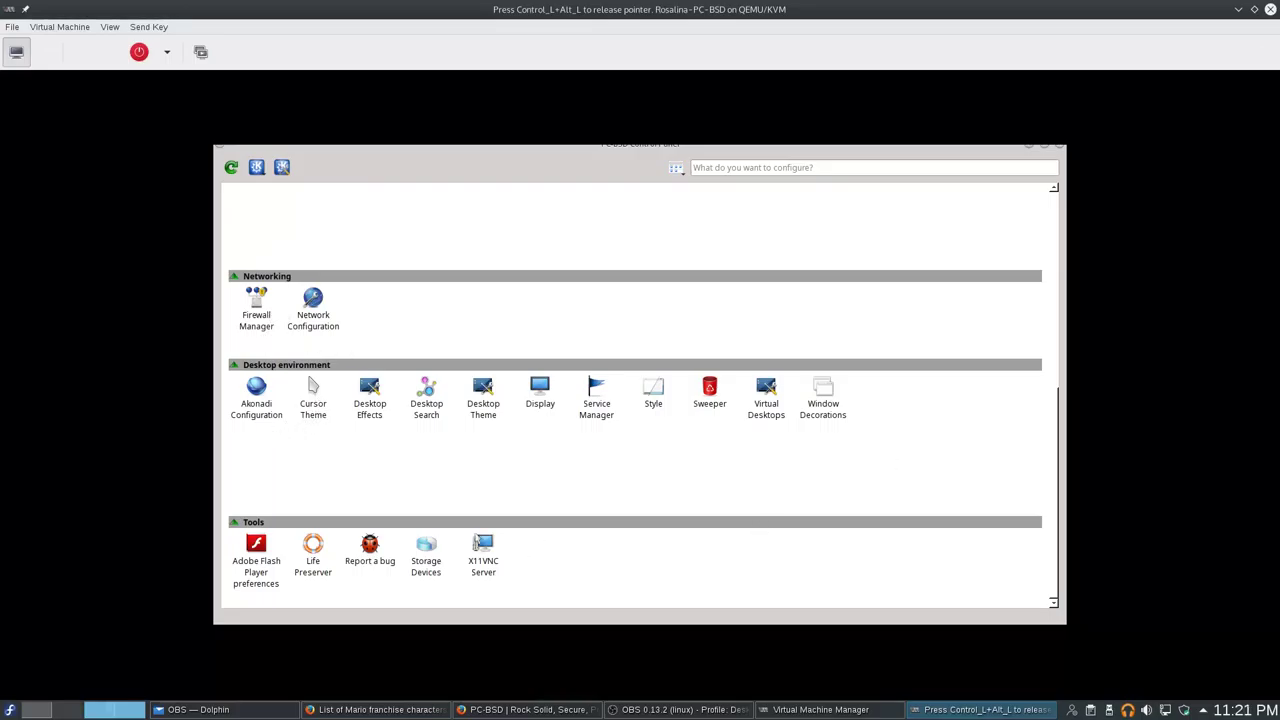
pyautogui.scroll(8, 989, 437)
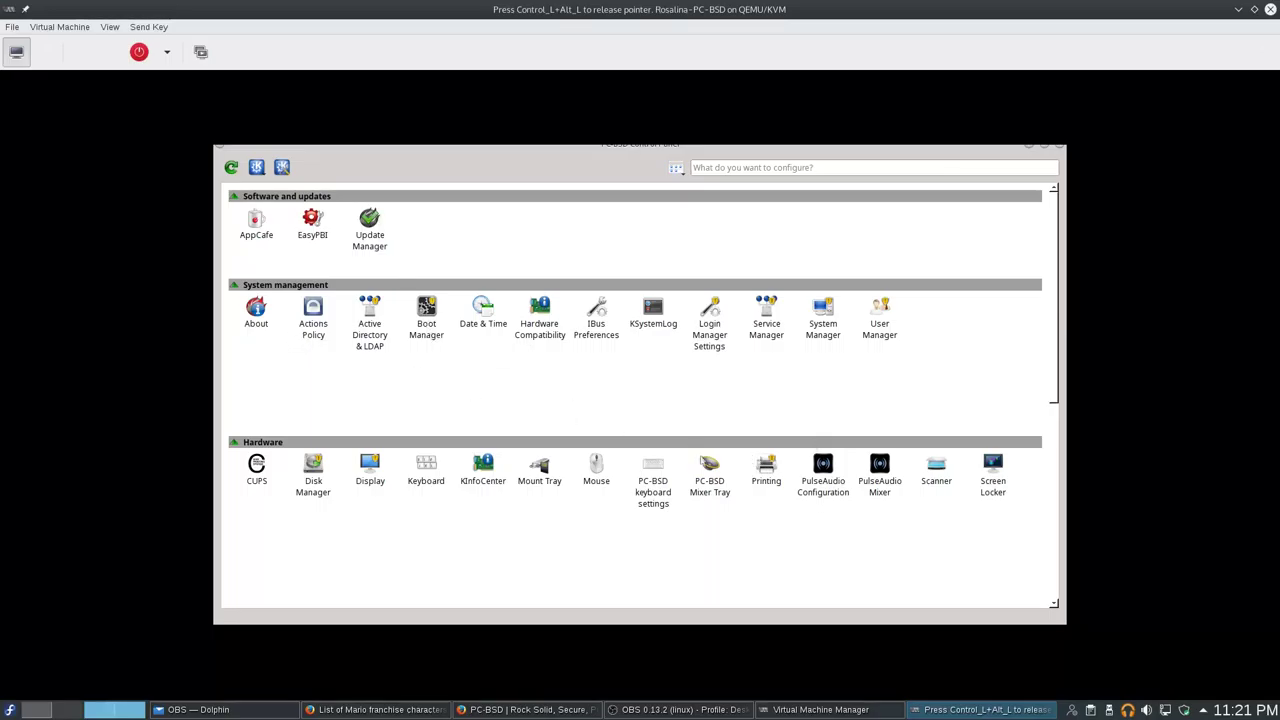
# Step: Look over the Screen Locker settings, cancel them, and restore and close the Control Panel window
pyautogui.click(993, 468)
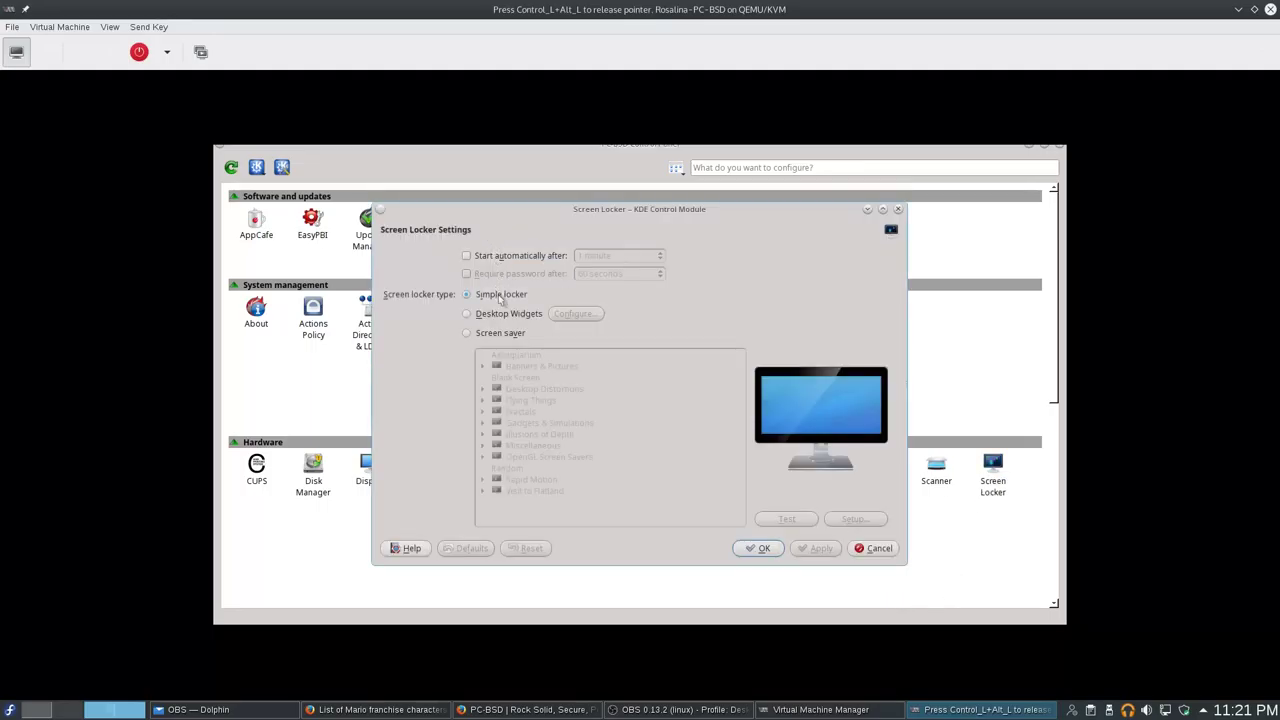
pyautogui.click(860, 548)
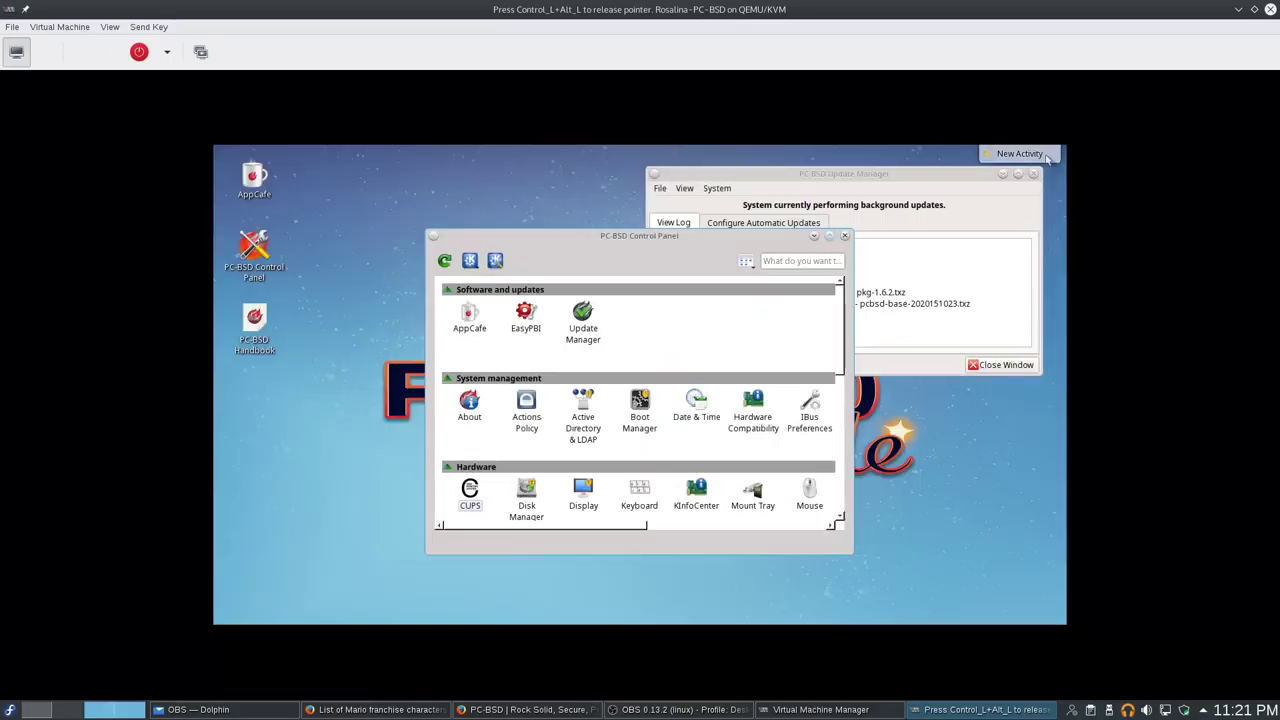
pyautogui.click(1044, 151)
pyautogui.click(844, 236)
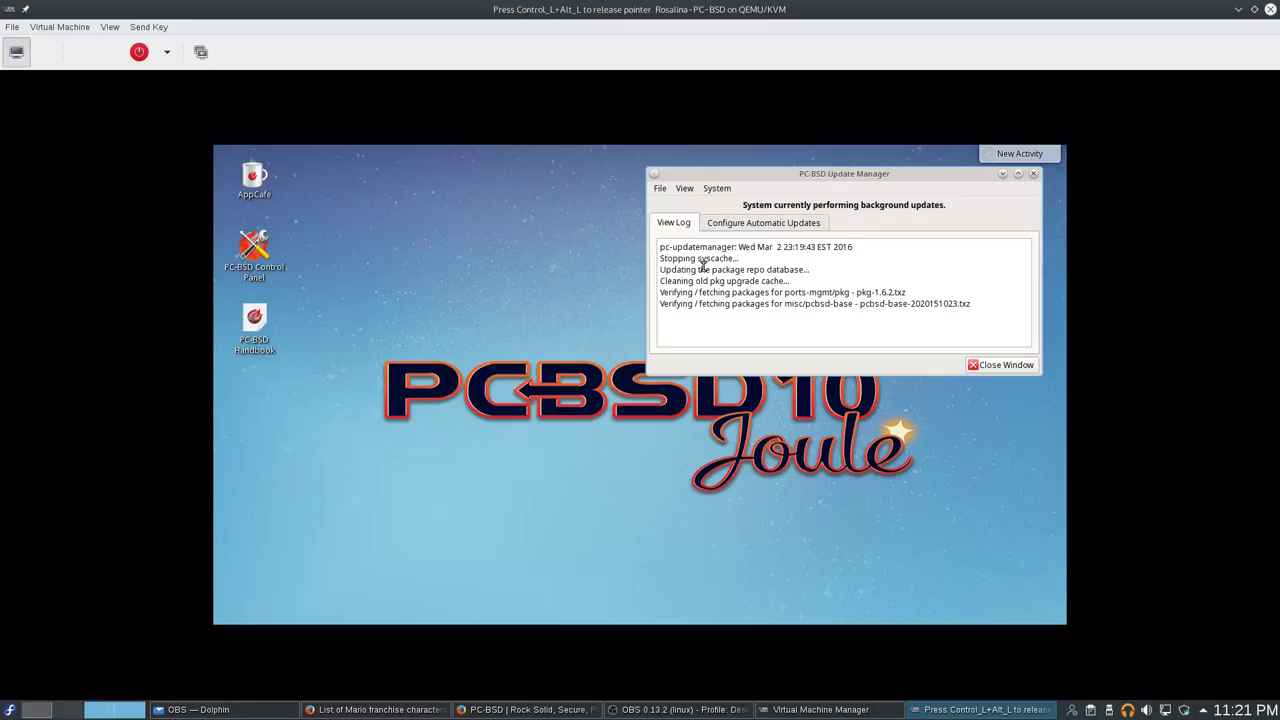
# Step: Start AppCafe from the desktop and authorize it with the user's account password
pyautogui.click(255, 178)
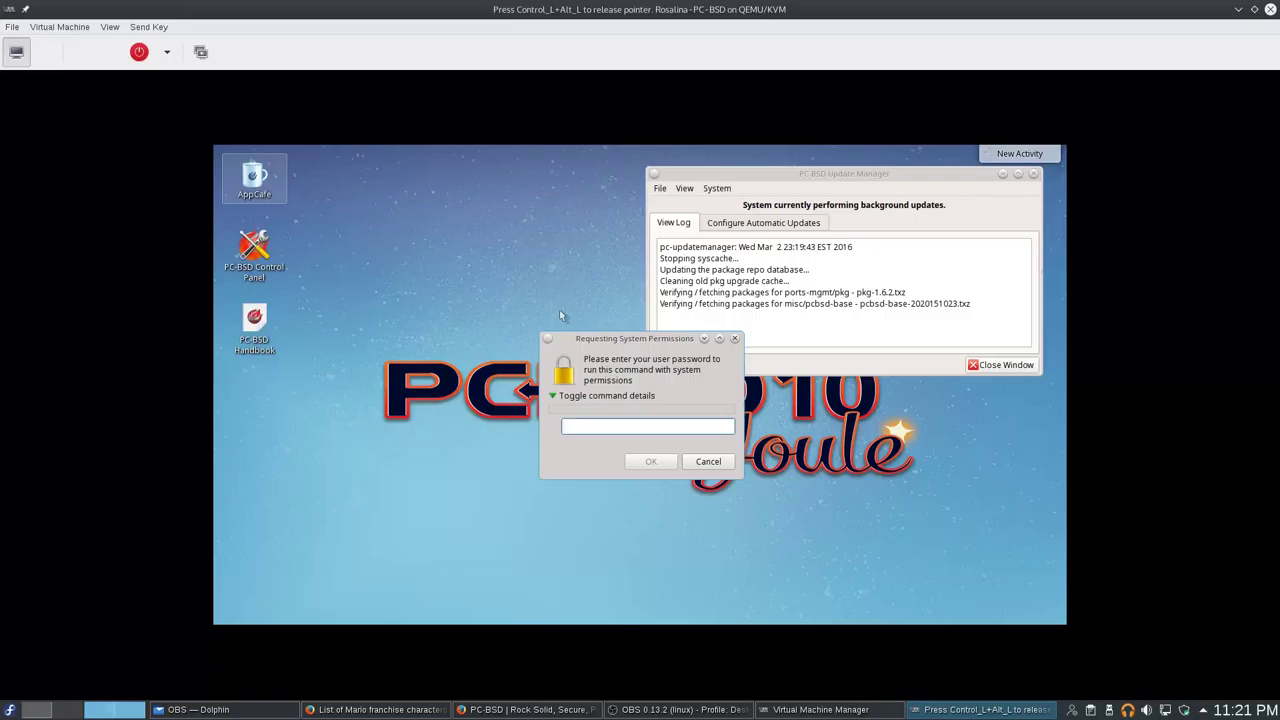
pyautogui.write('*****')
pyautogui.hotkey('ctrl', 'a')
pyautogui.write('************')
pyautogui.press('Return')
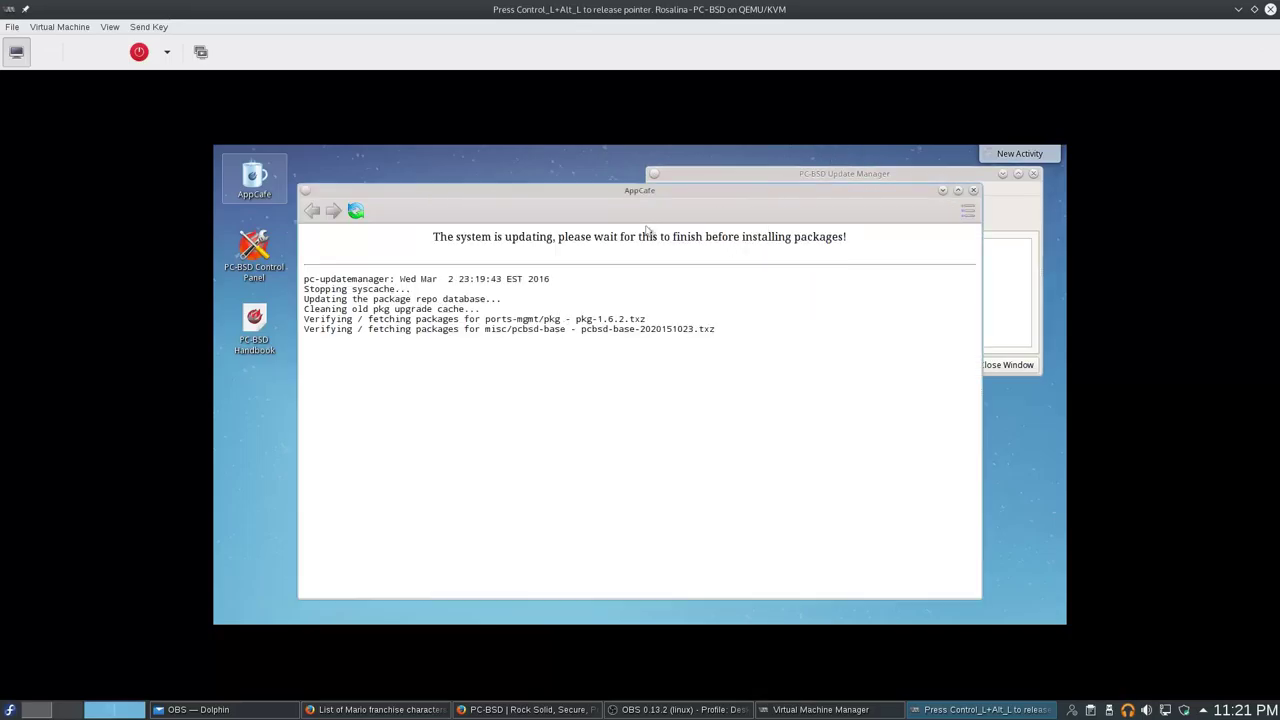
# Step: Move the AppCafe window aside and close it, then look over the desktop's context menu and dismiss it
pyautogui.moveTo(632, 203); pyautogui.dragTo(565, 217)
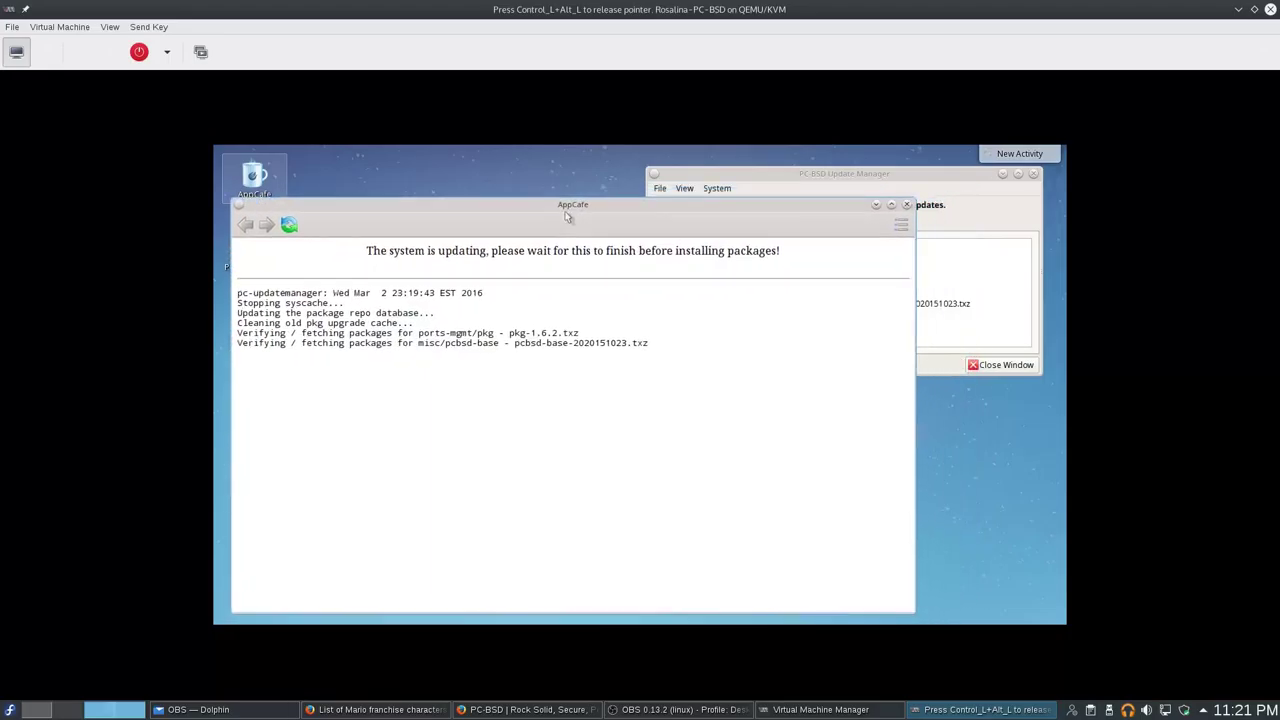
pyautogui.click(907, 204)
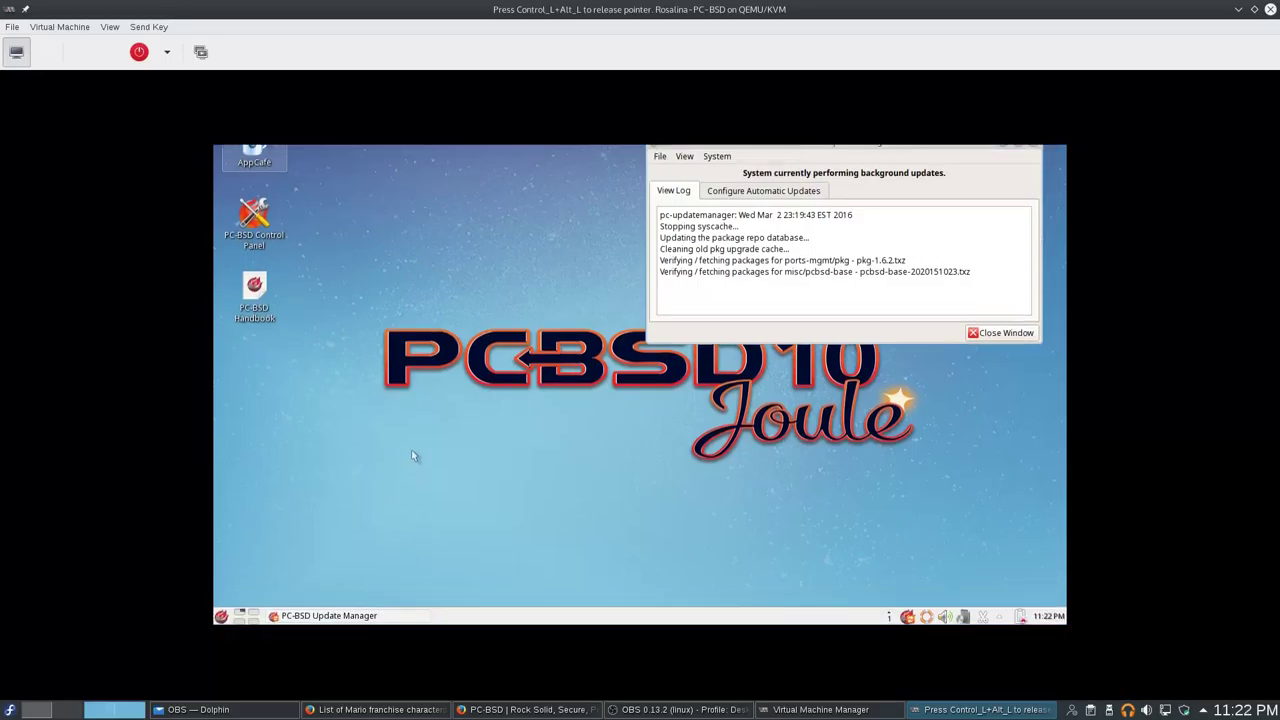
pyautogui.rightClick(411, 455)
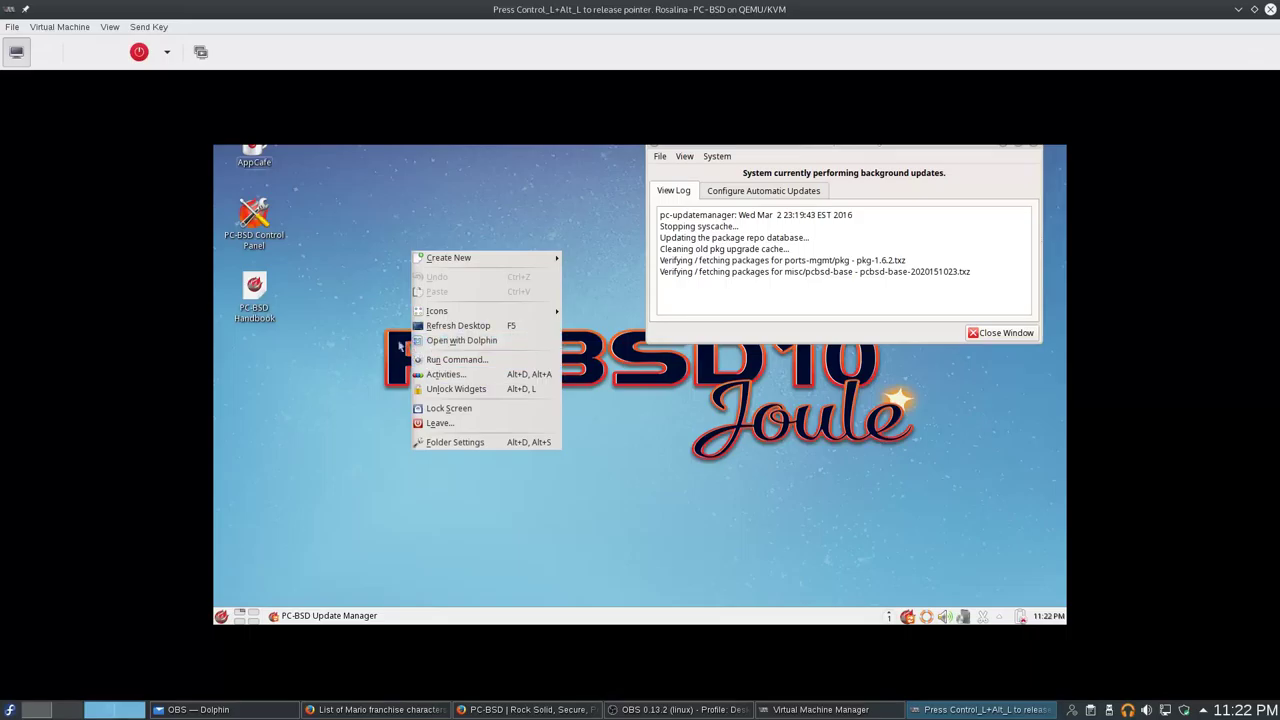
pyautogui.click(359, 353)
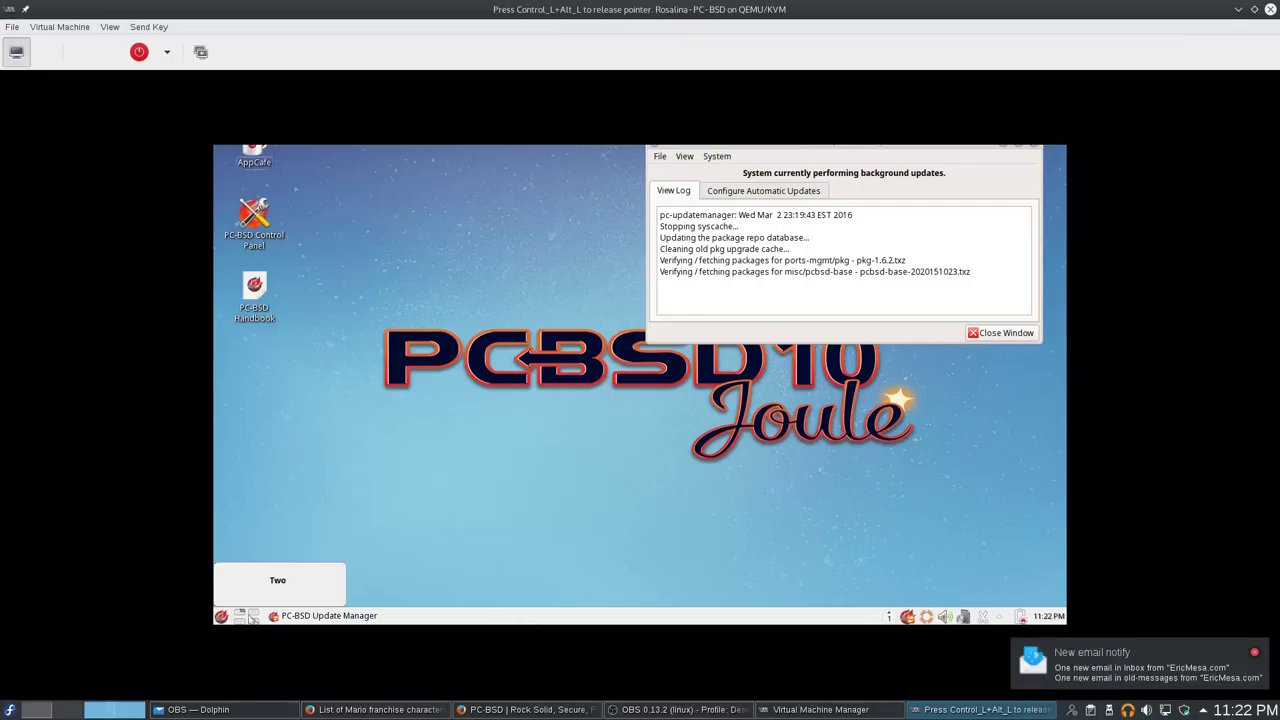
# Step: Switch to another virtual desktop and back, then look over the application launcher's favorites and dismiss the launcher
pyautogui.click(247, 617)
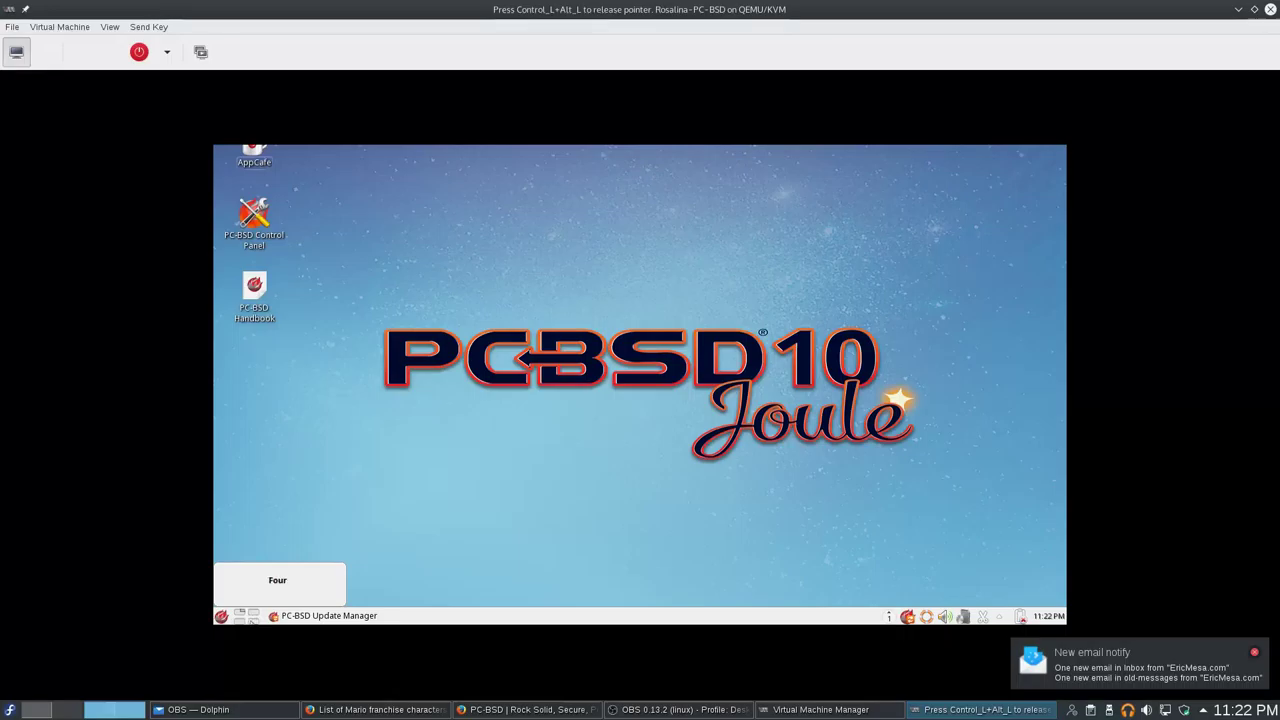
pyautogui.click(250, 620)
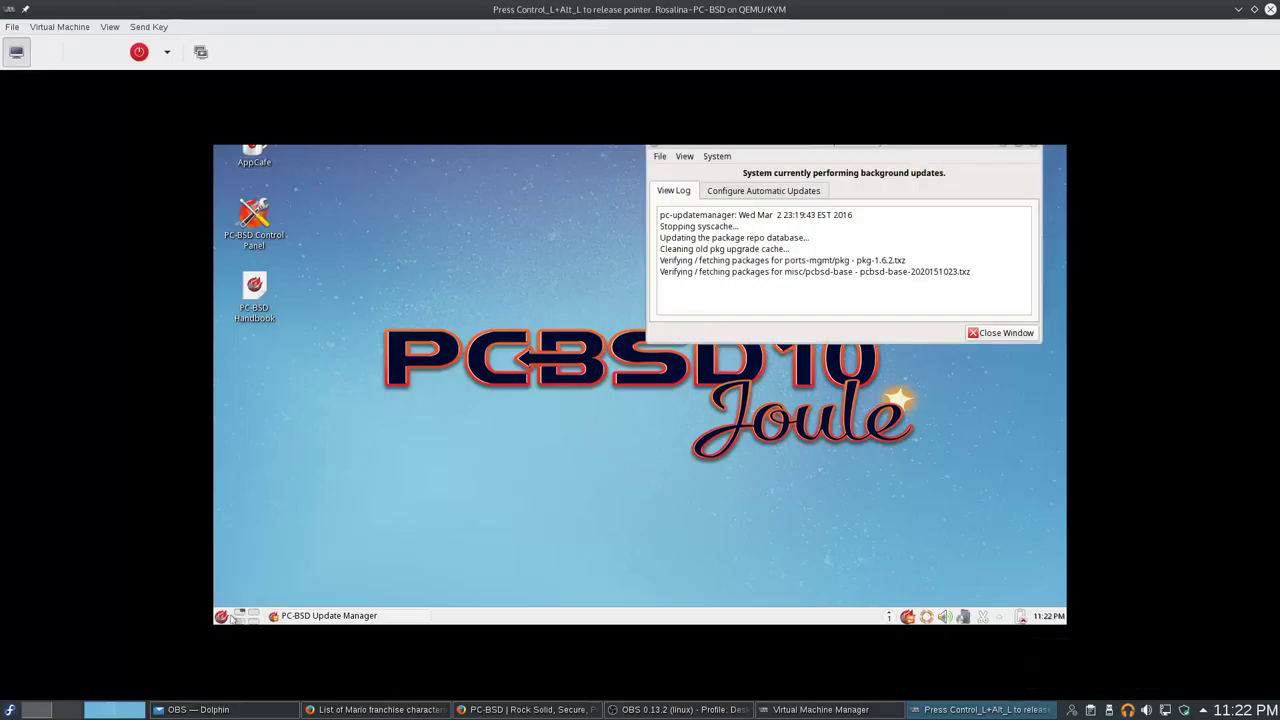
pyautogui.click(221, 616)
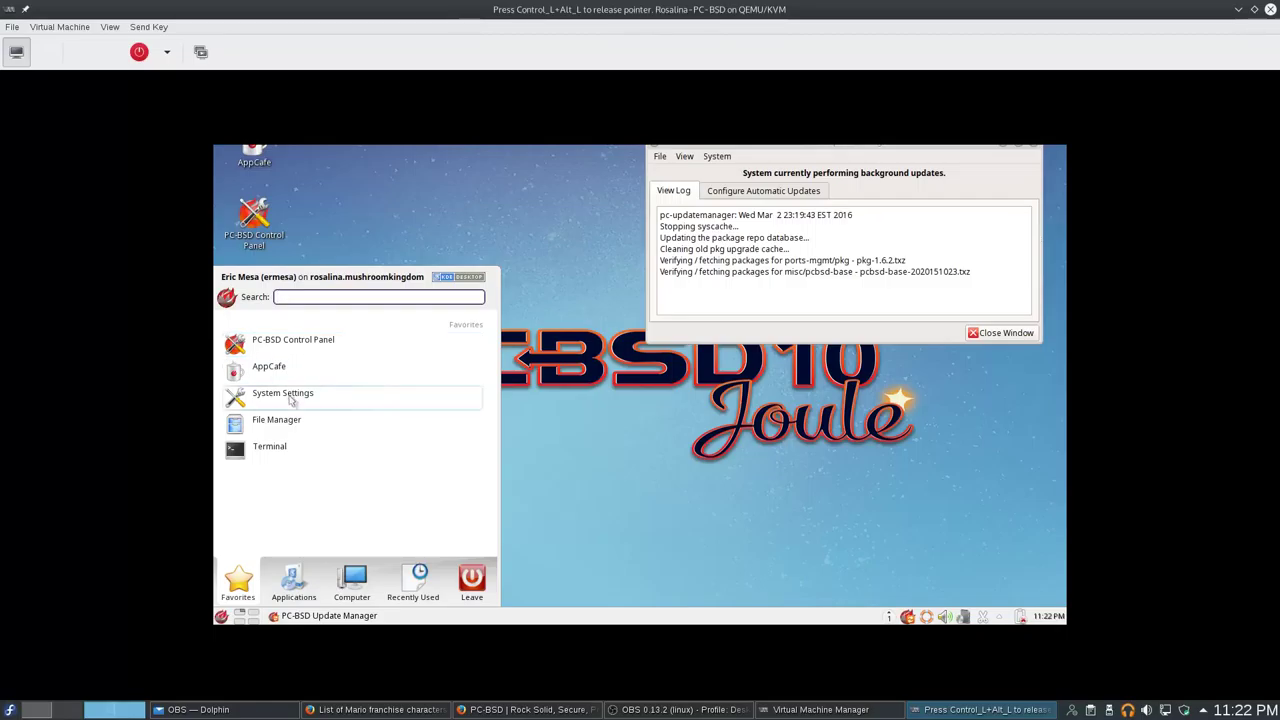
pyautogui.click(548, 490)
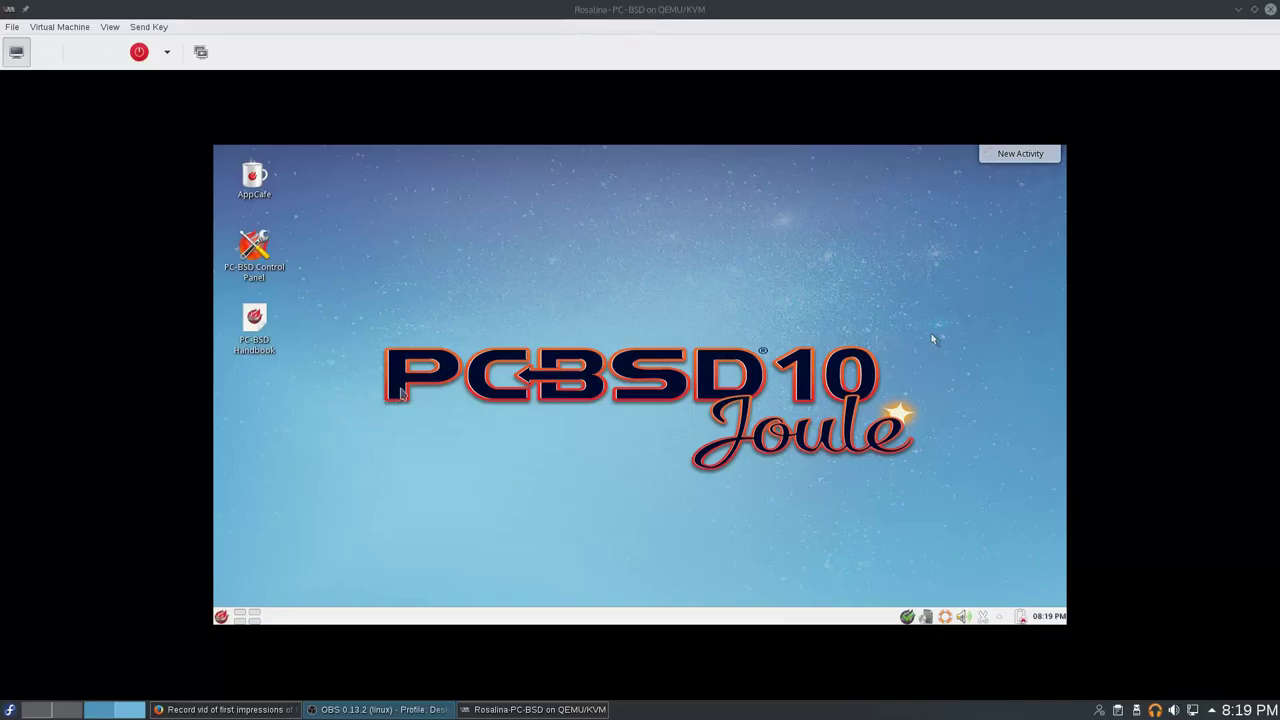
# Step: Start AppCafe from the desktop and authorize it by entering the user's account password
pyautogui.click(931, 338)
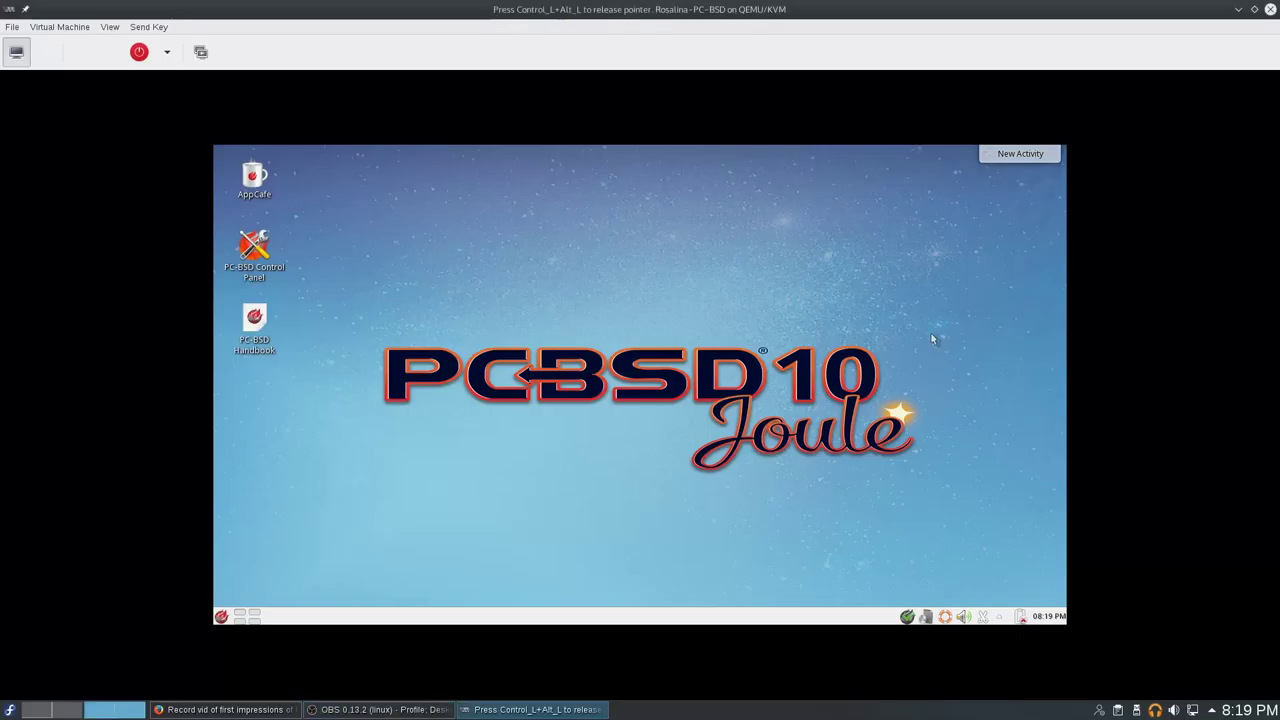
pyautogui.click(254, 178)
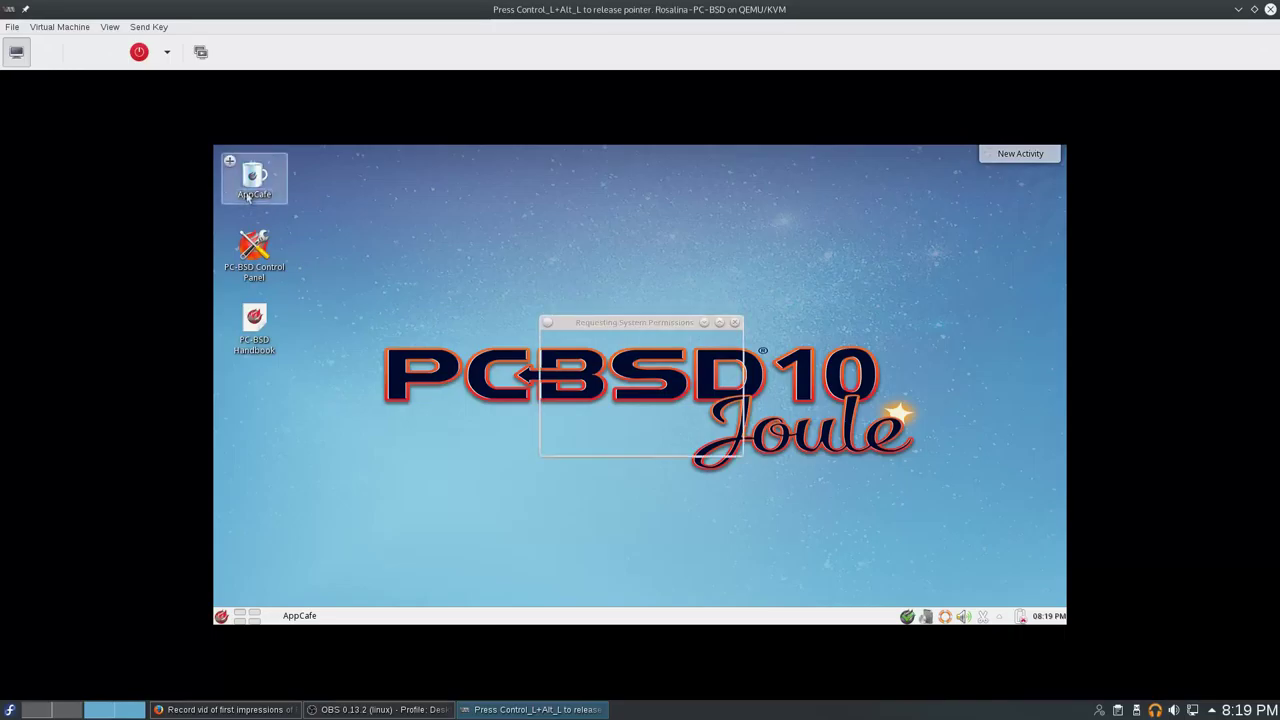
pyautogui.click(599, 410)
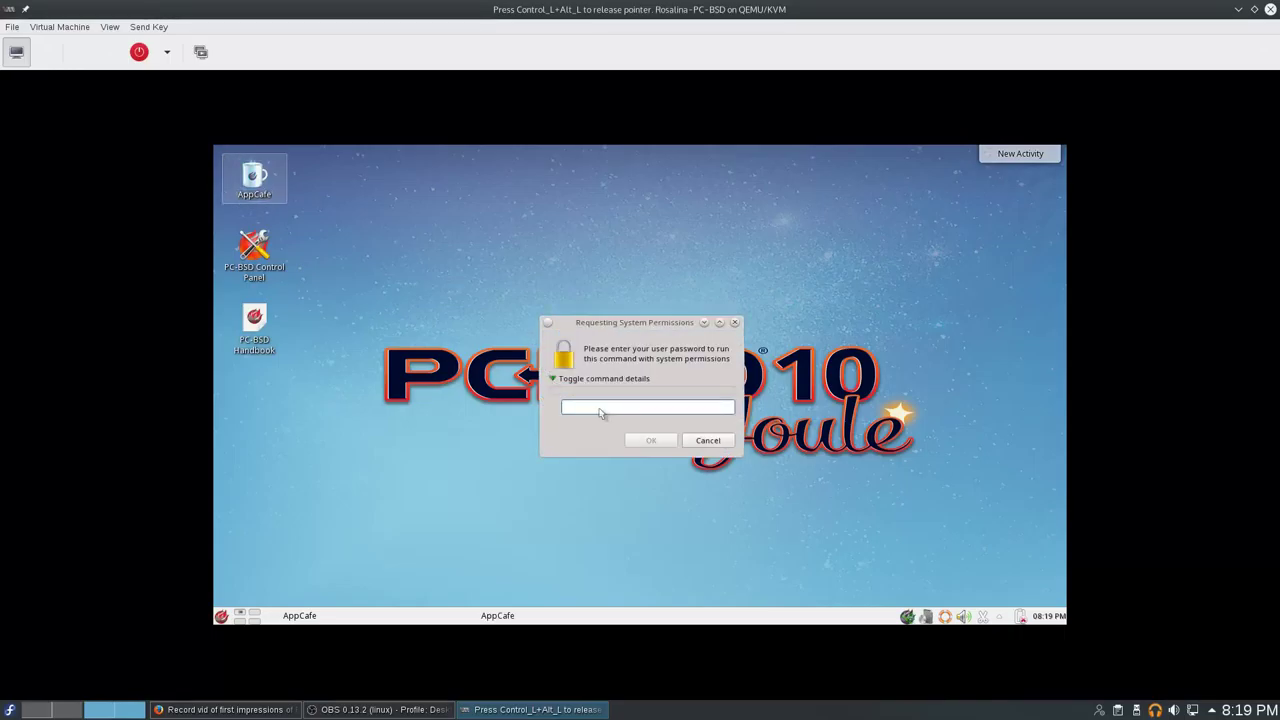
pyautogui.write('*')
pyautogui.press('Return')
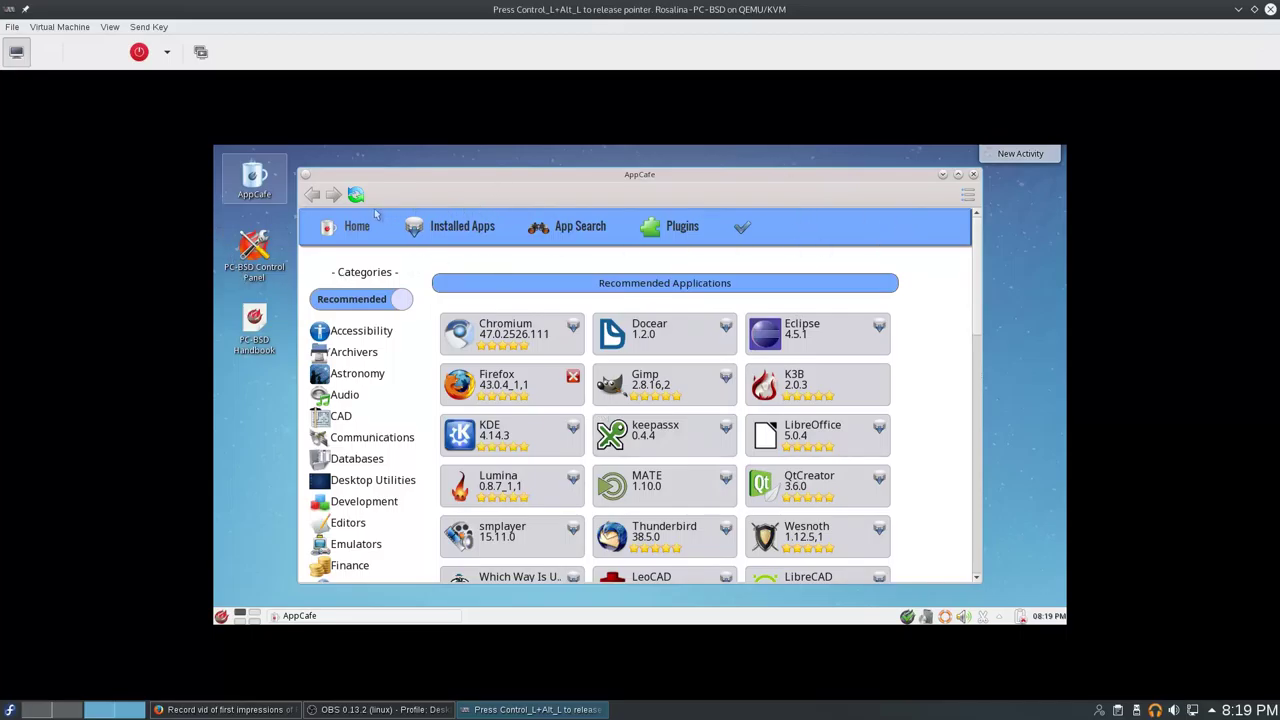
# Step: Search AppCafe's packages for lumina
pyautogui.click(600, 227)
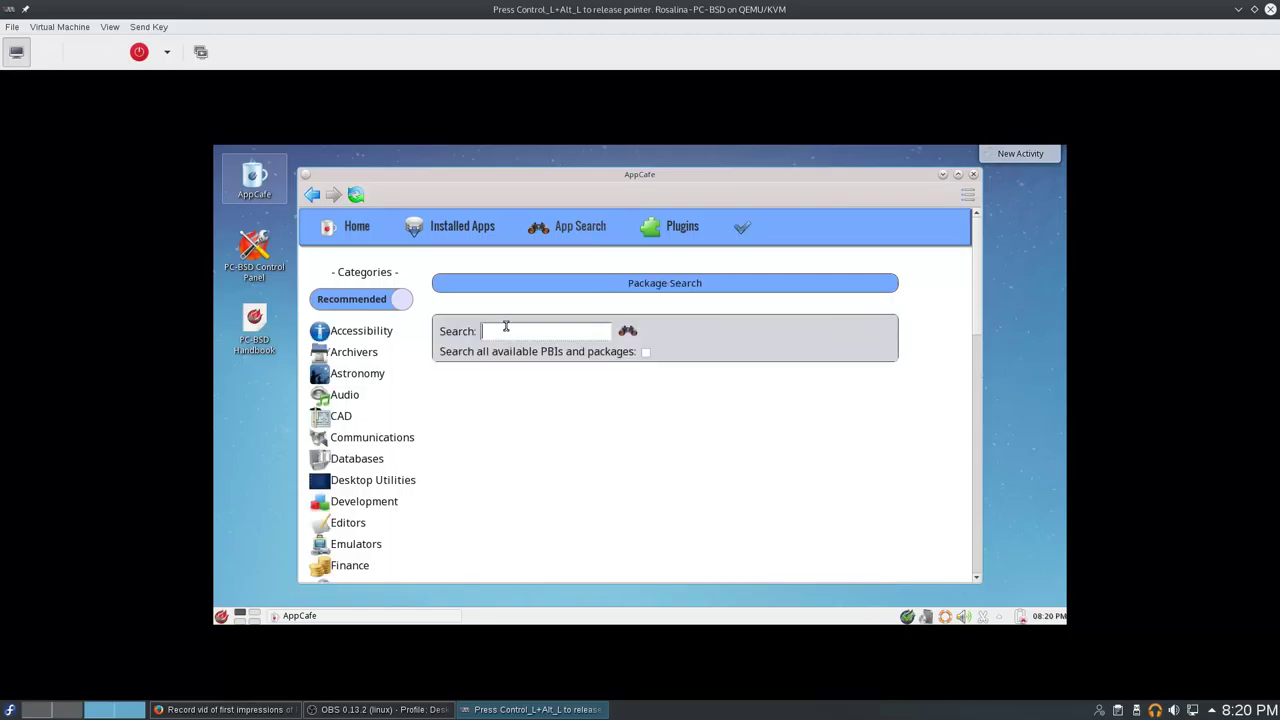
pyautogui.click(506, 327)
pyautogui.write('lumma')
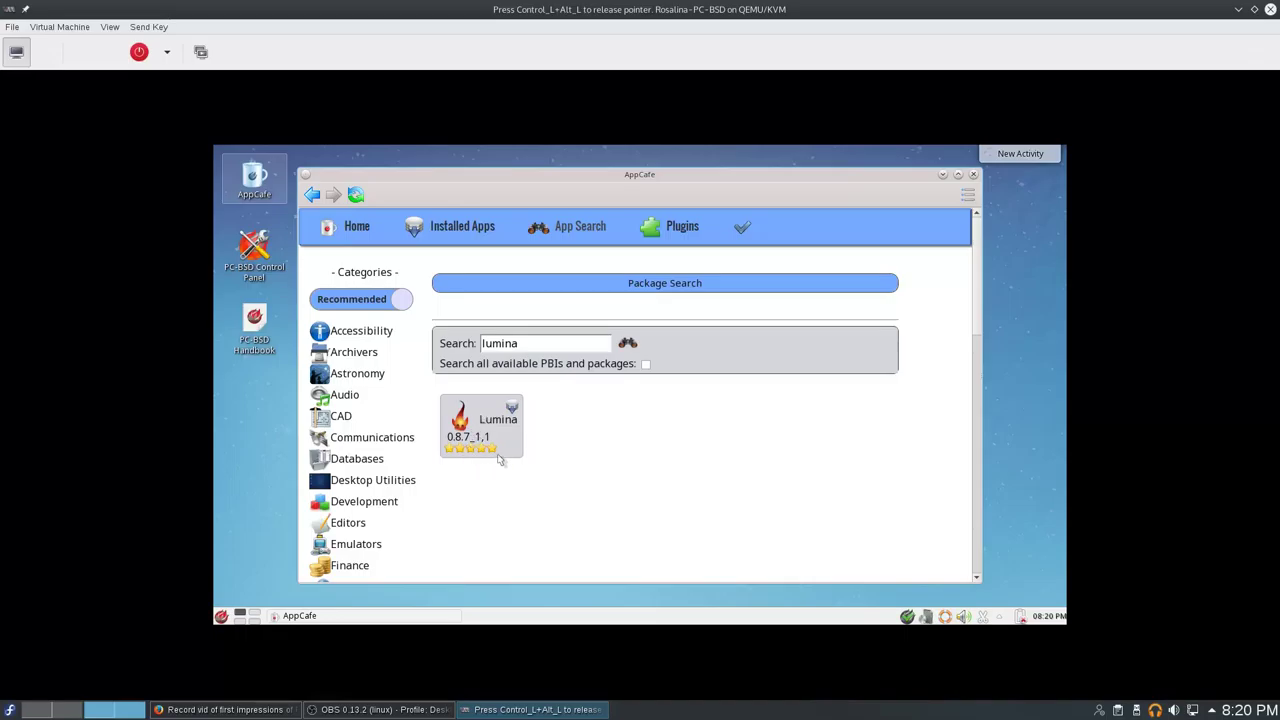
# Step: Open the Lumina package page and review its options, dependencies and screenshots
pyautogui.click(483, 436)
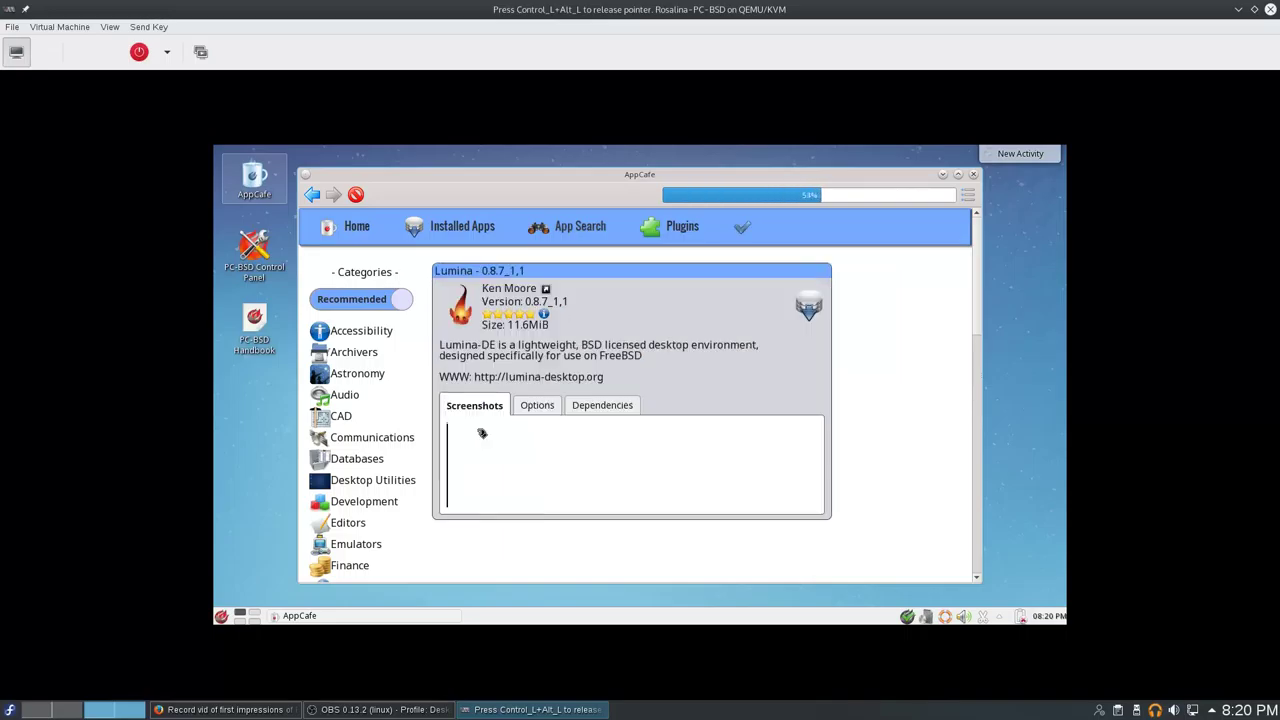
pyautogui.click(537, 408)
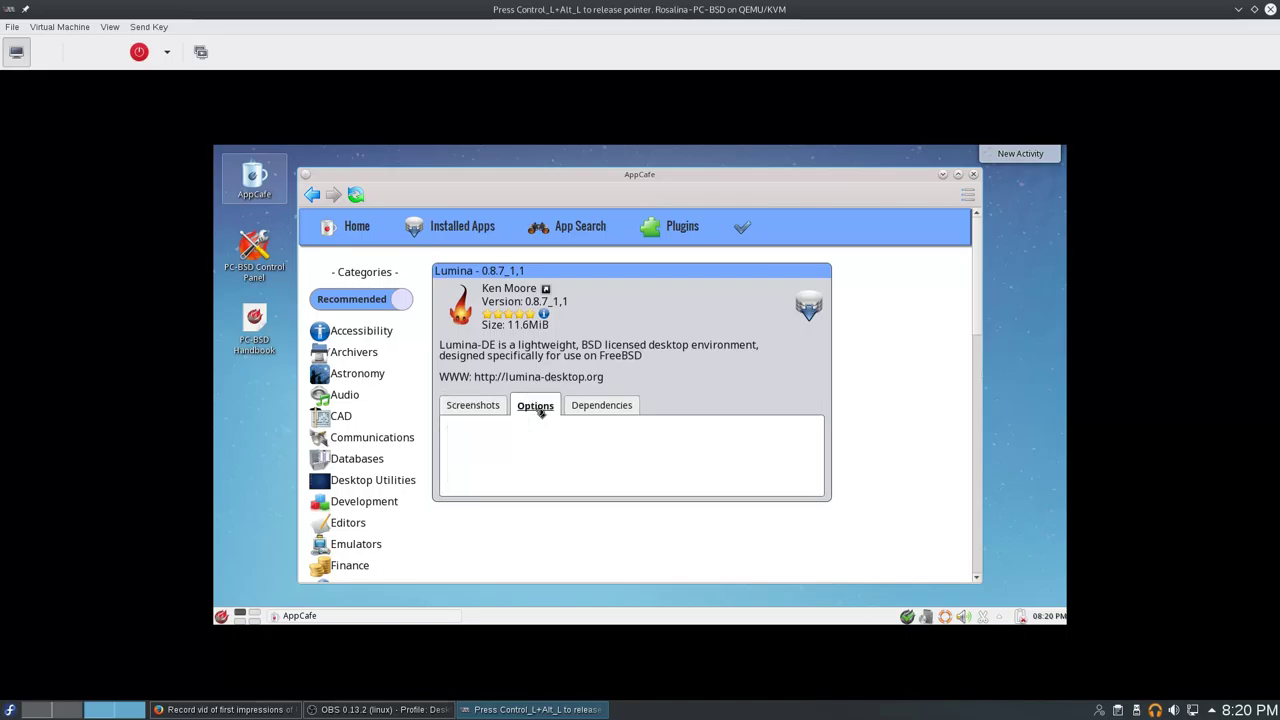
pyautogui.click(619, 406)
pyautogui.scroll(-3, 951, 322)
pyautogui.scroll(3, 951, 322)
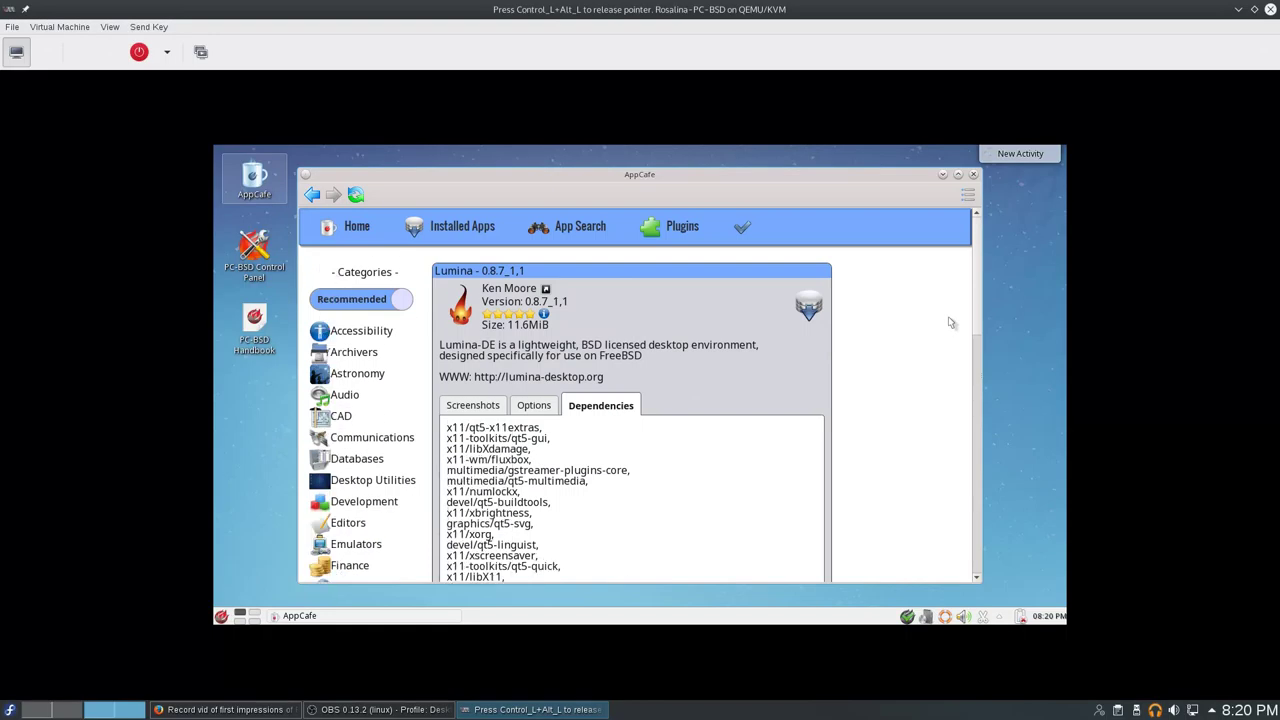
pyautogui.click(476, 405)
# Step: Install Lumina from its package page, confirm the installation, and open the information link beside its rating
pyautogui.click(808, 306)
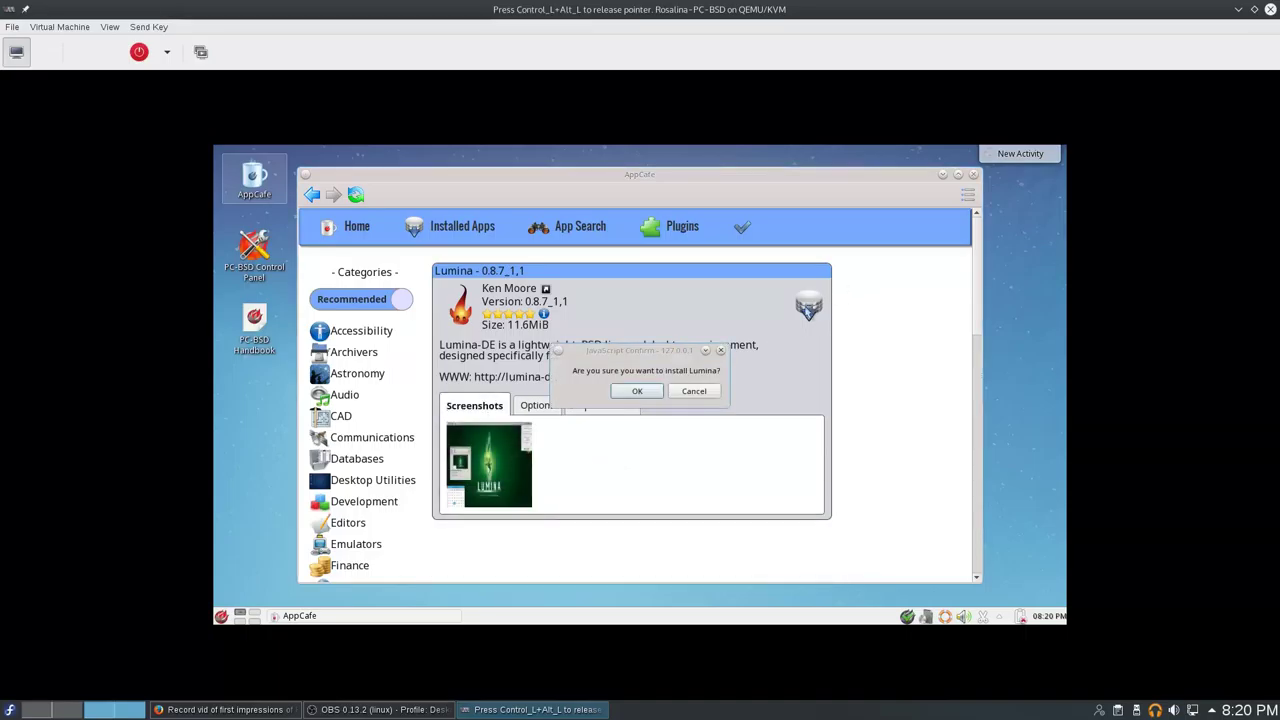
pyautogui.click(637, 391)
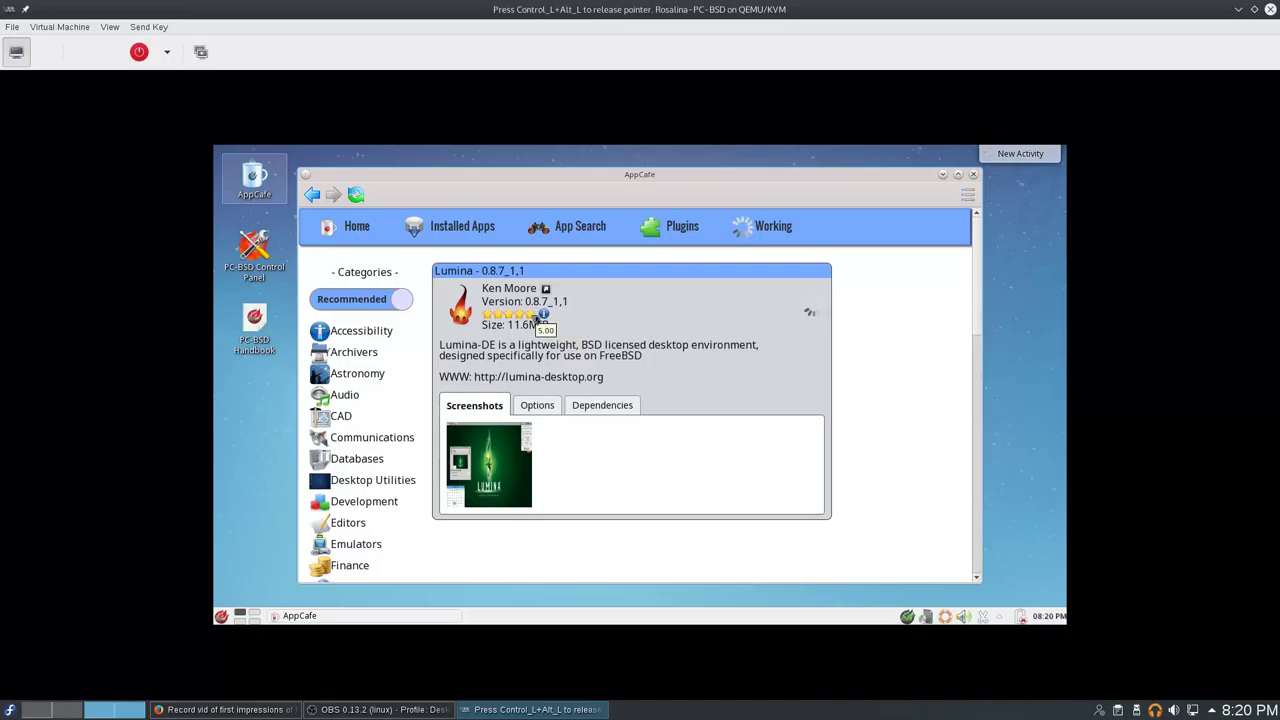
pyautogui.click(542, 314)
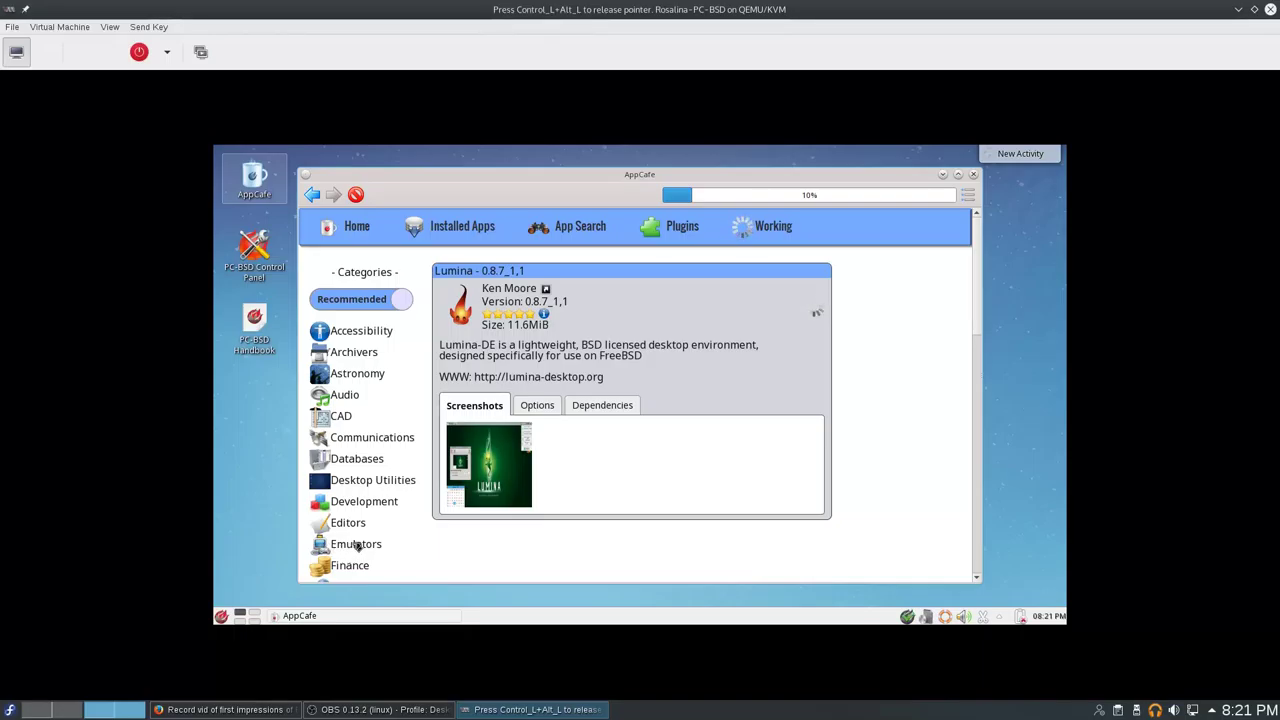
# Step: Browse the Emulators category and the full list of application categories, then close AppCafe
pyautogui.click(357, 545)
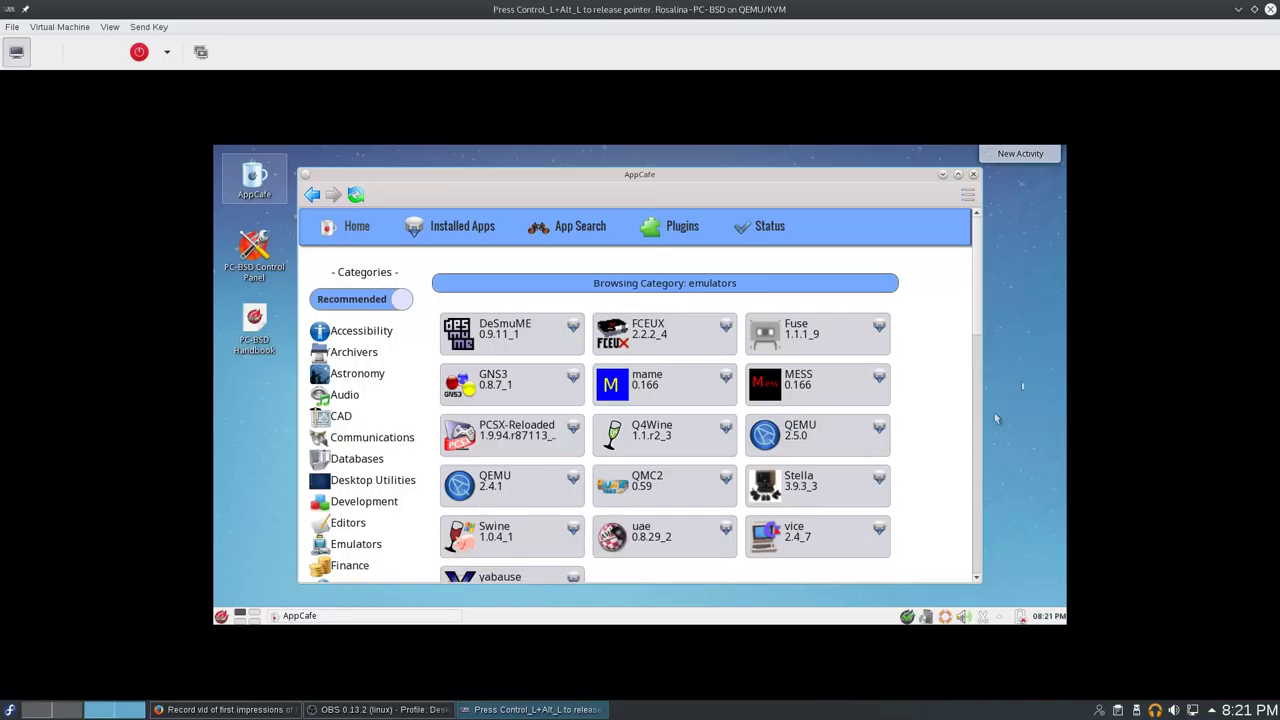
pyautogui.scroll(-1, 942, 392)
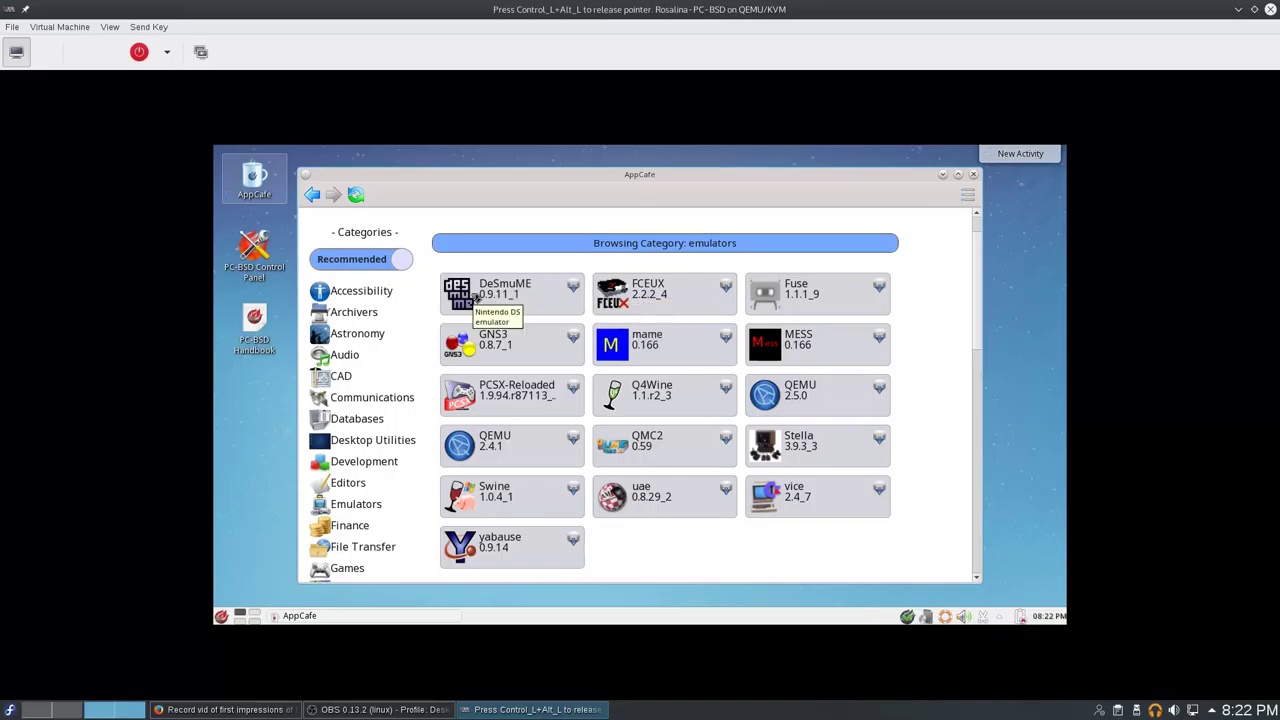
pyautogui.scroll(-5, 806, 376)
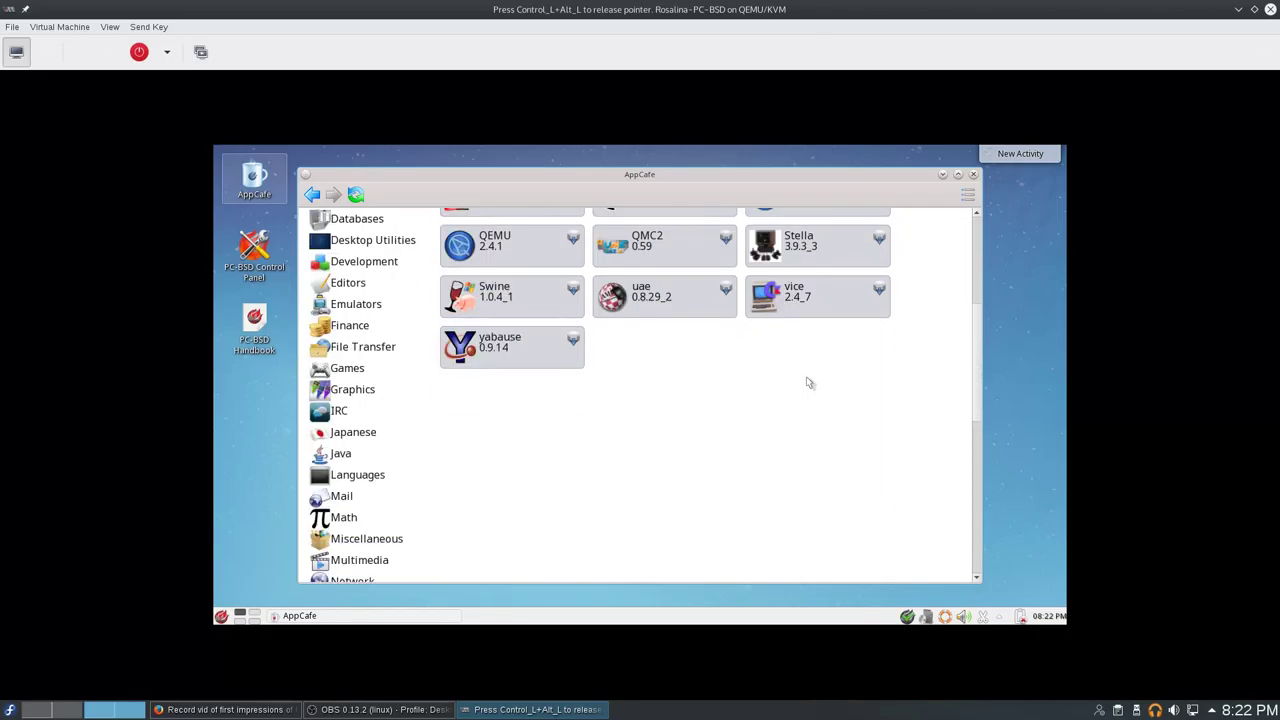
pyautogui.scroll(-2, 799, 372)
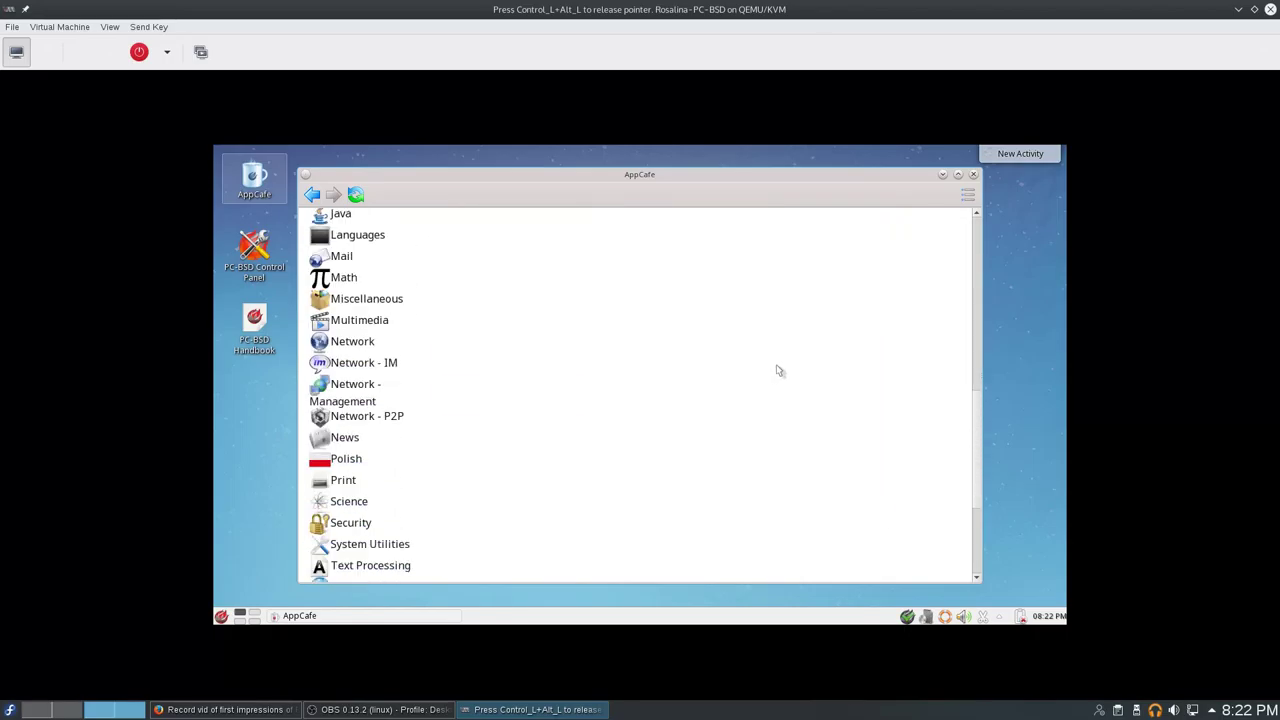
pyautogui.scroll(6, 775, 368)
pyautogui.scroll(6, 770, 364)
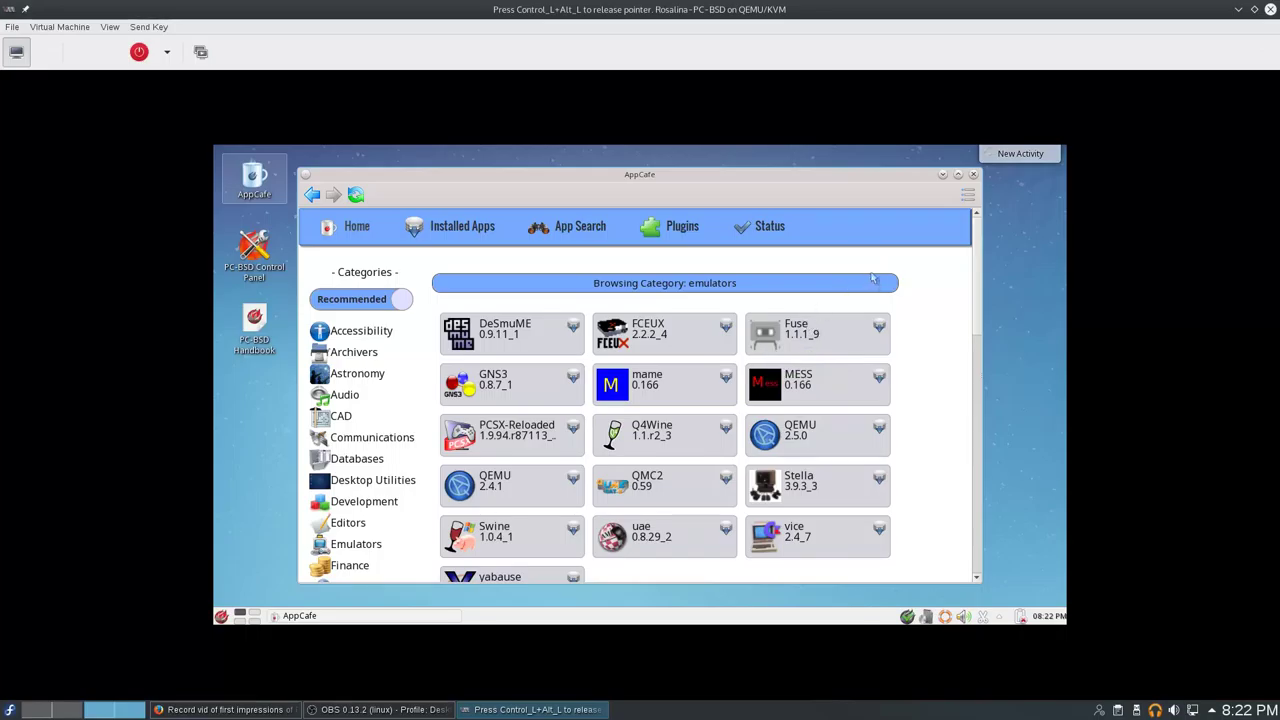
pyautogui.click(973, 175)
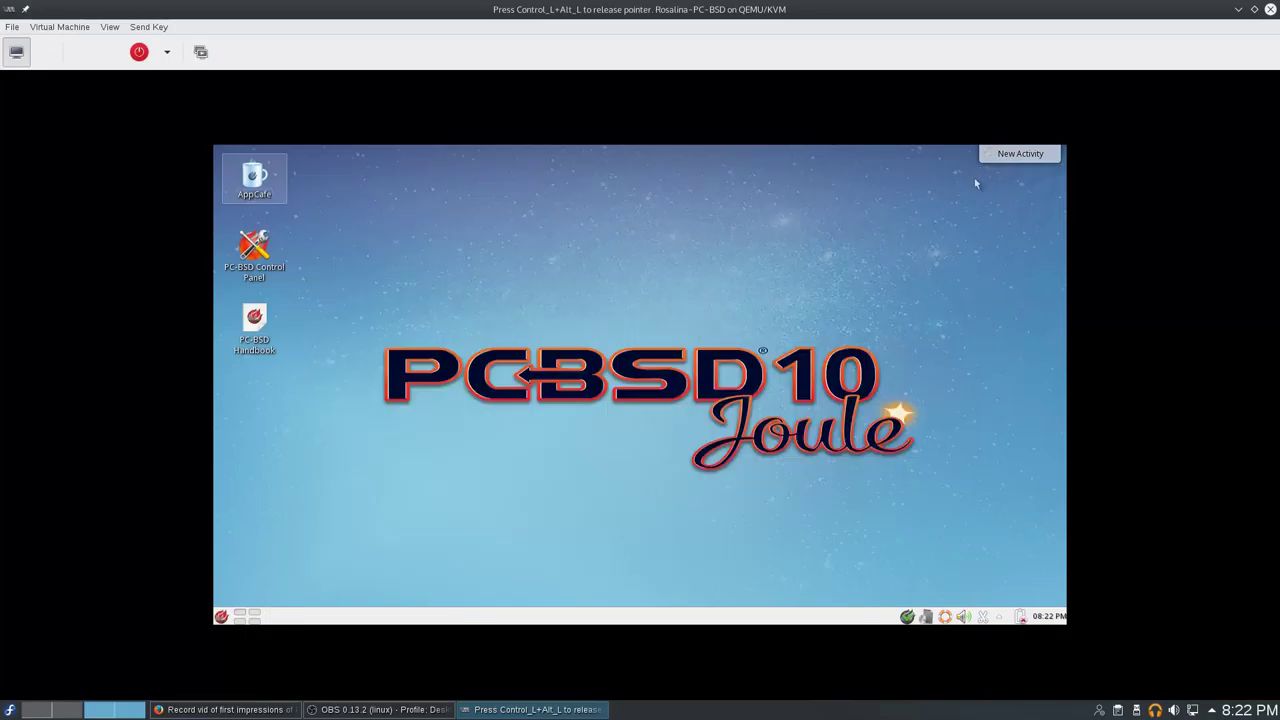
# Step: Log out of the KDE session
pyautogui.click(220, 614)
pyautogui.click(489, 582)
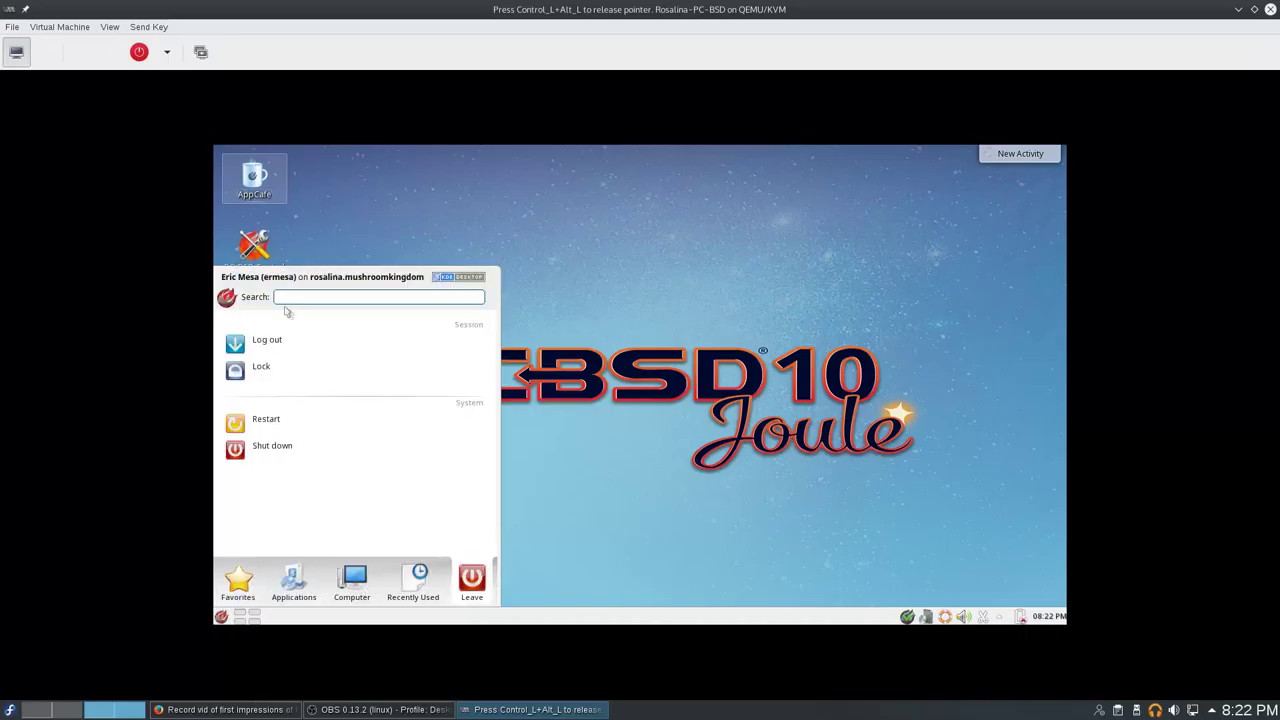
pyautogui.click(277, 351)
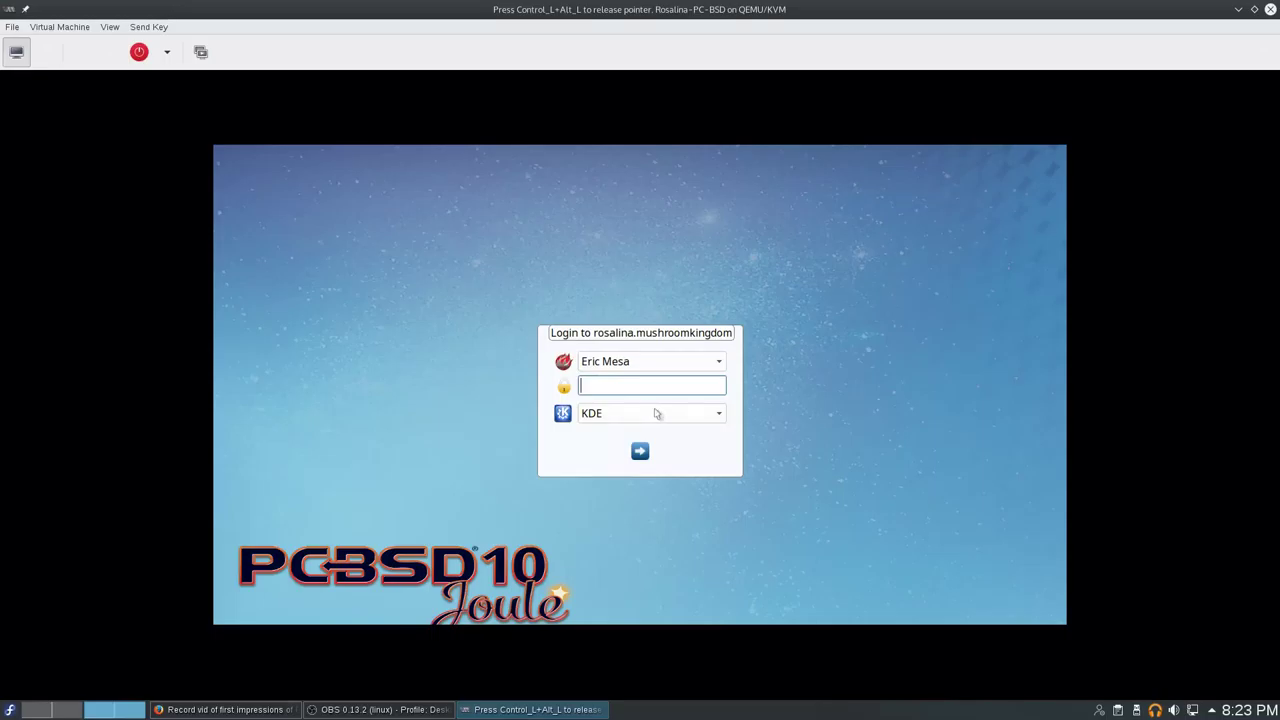
# Step: Choose Lumina as the session on the login screen and log in with the account password
pyautogui.click(662, 414)
pyautogui.click(657, 431)
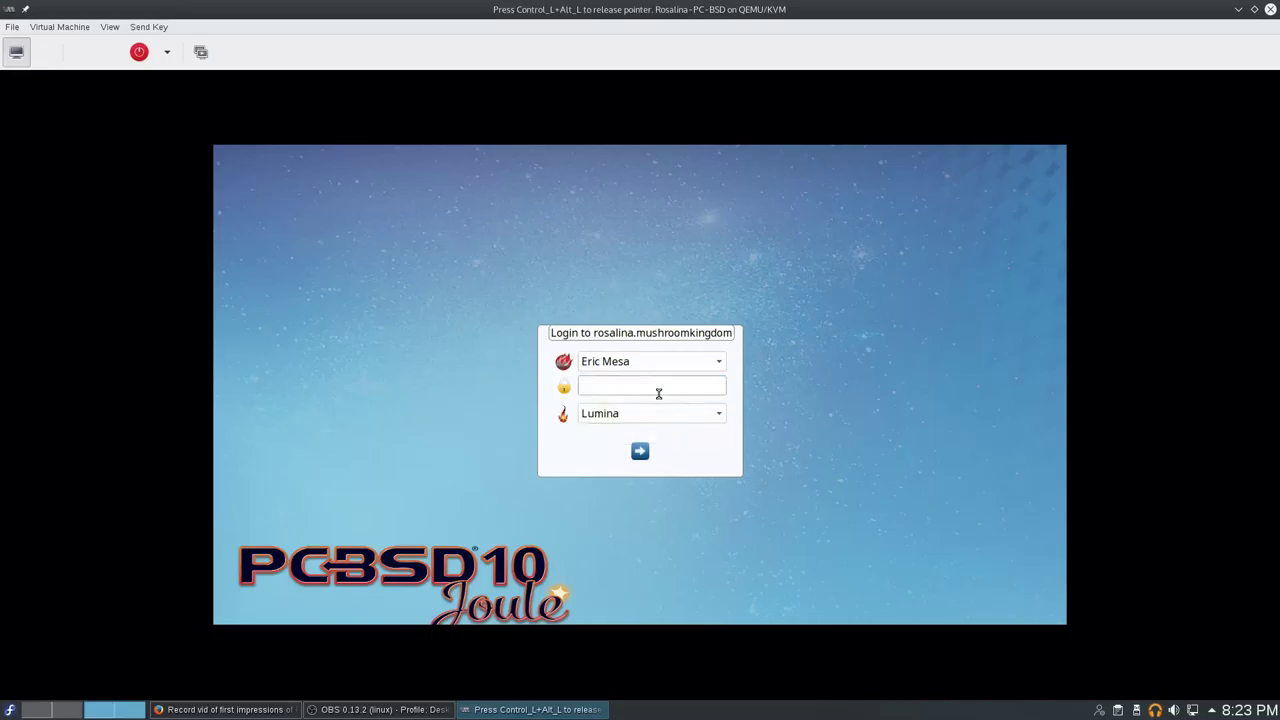
pyautogui.click(658, 393)
pyautogui.write('••')
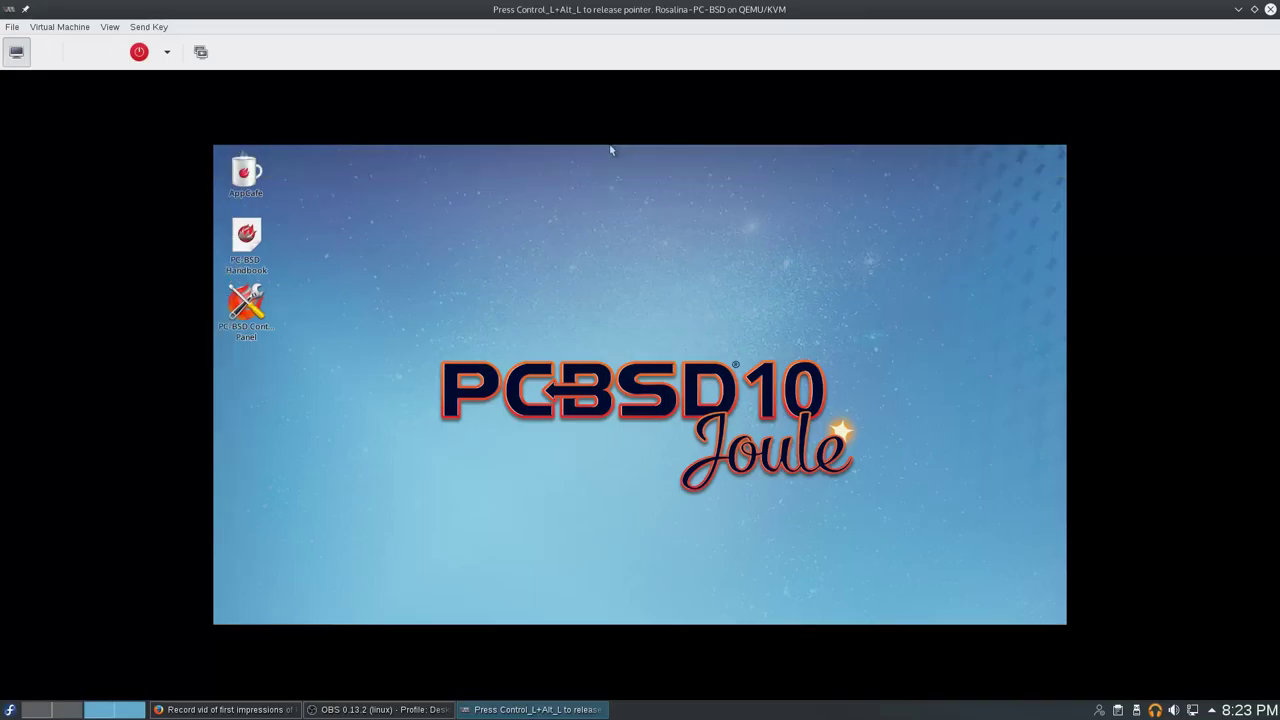
# Step: Open Lumina's Desktop settings from the desktop, maximize the configuration window and check the available wallpaper choices
pyautogui.rightClick(547, 401)
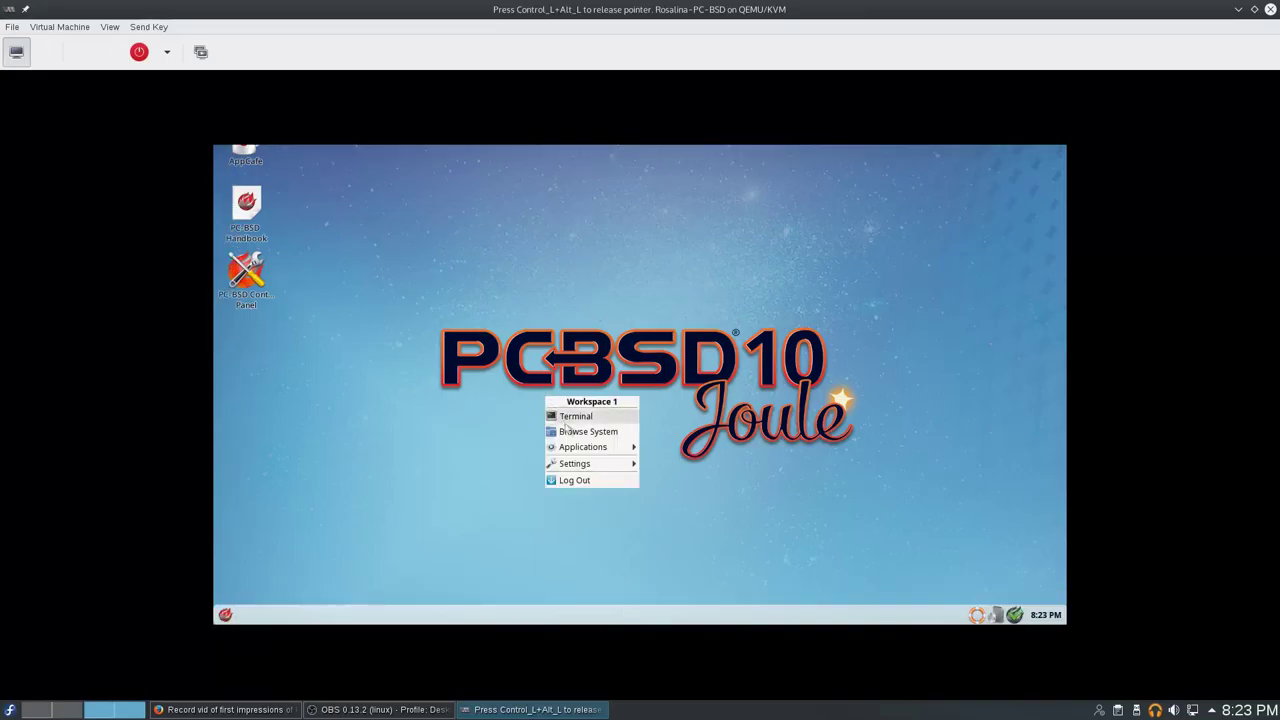
pyautogui.moveTo(591, 466)
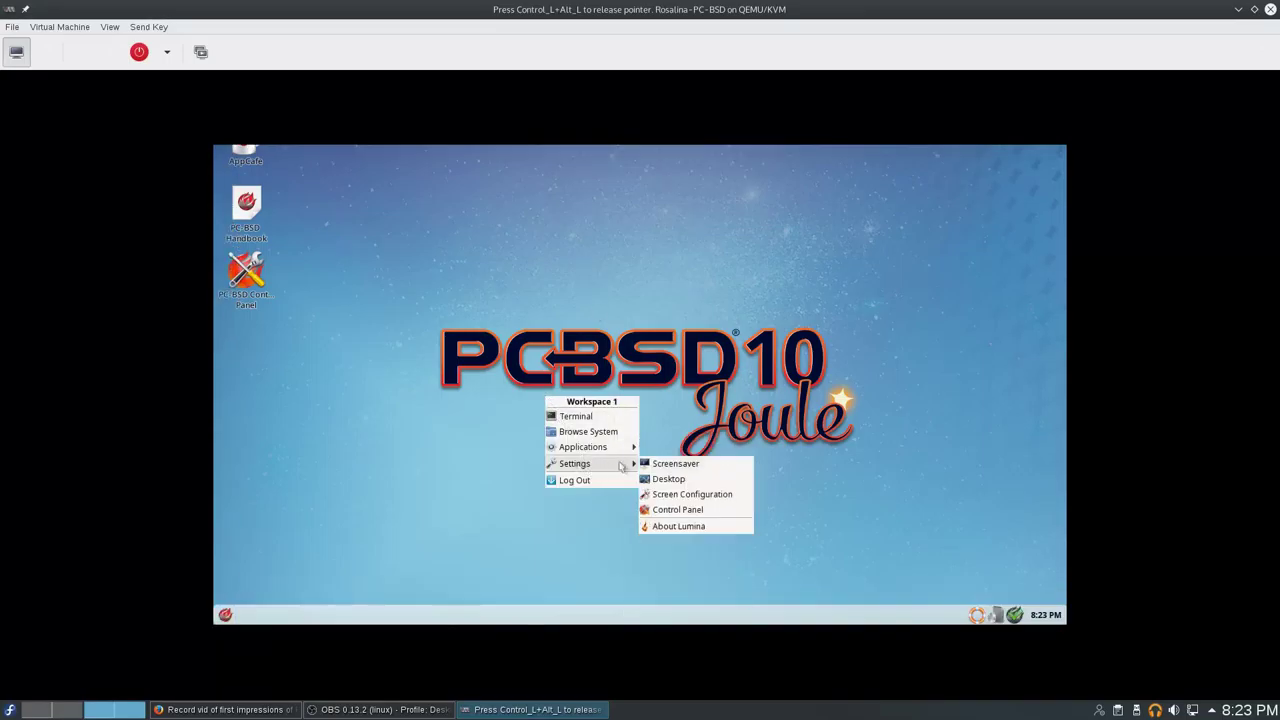
pyautogui.click(651, 481)
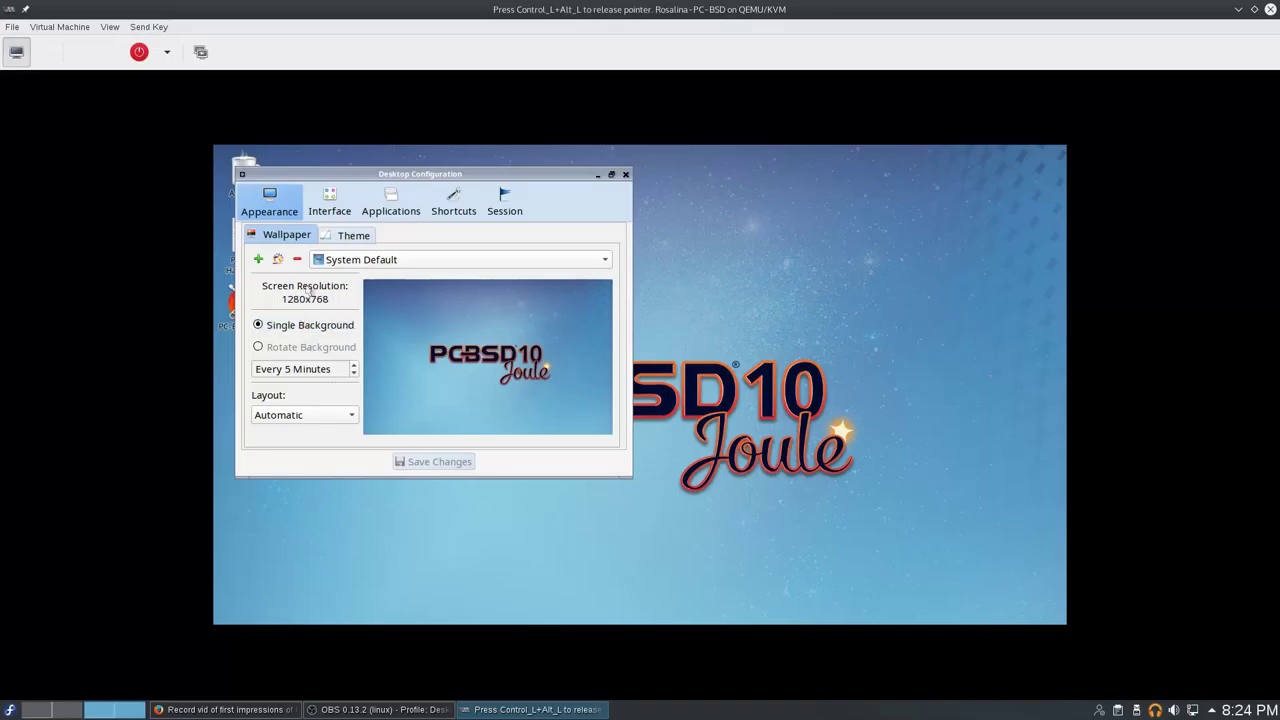
pyautogui.click(613, 177)
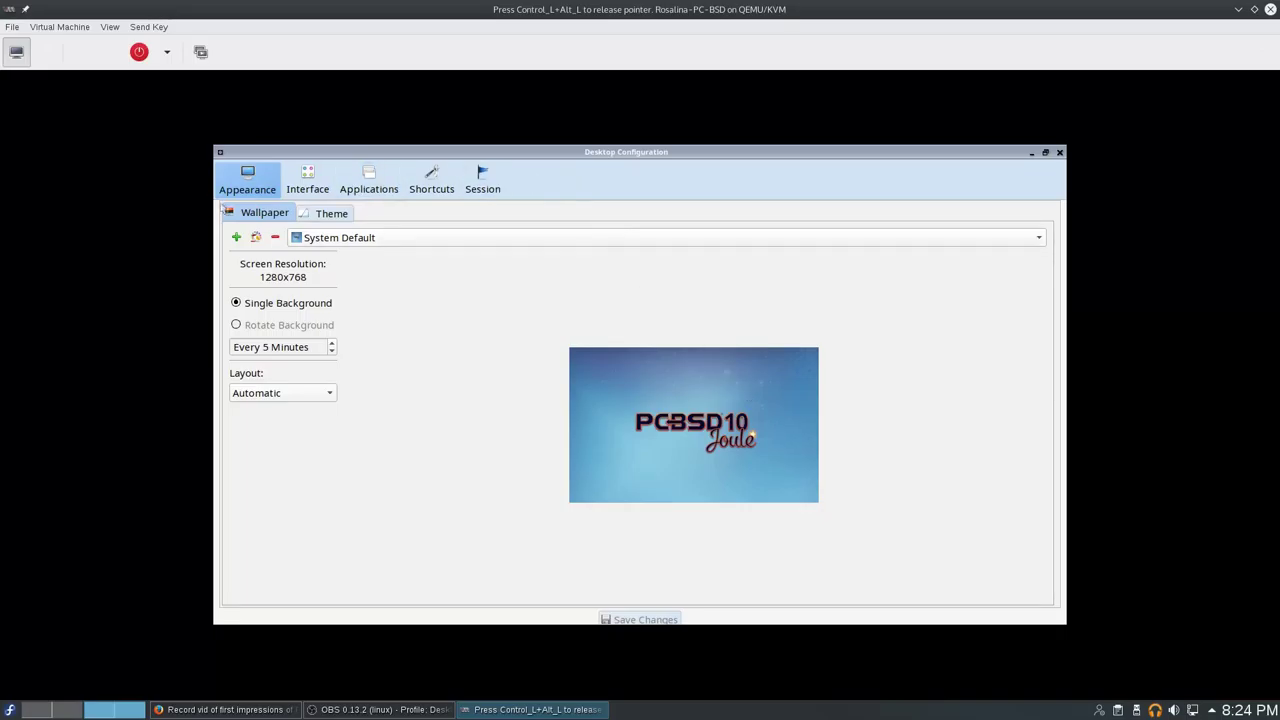
pyautogui.click(1038, 240)
pyautogui.click(1008, 245)
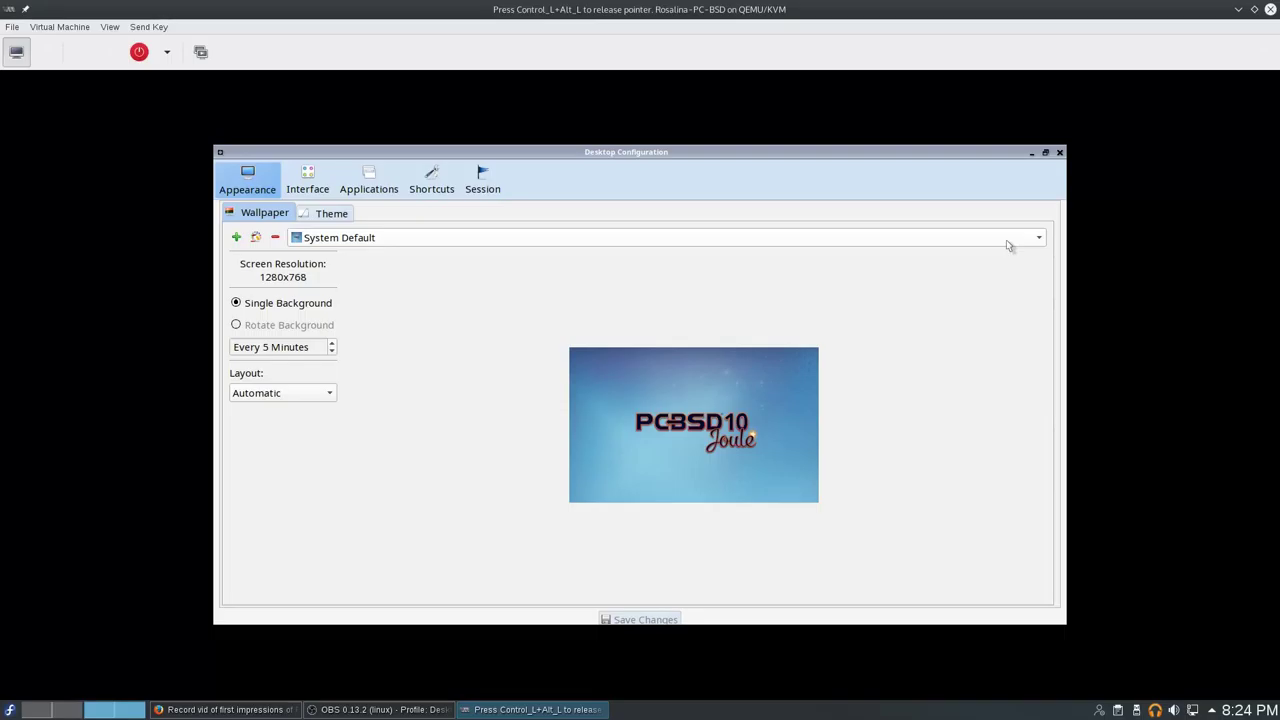
# Step: Check the Theme template choices and the wallpaper layout options in the Appearance settings
pyautogui.click(320, 215)
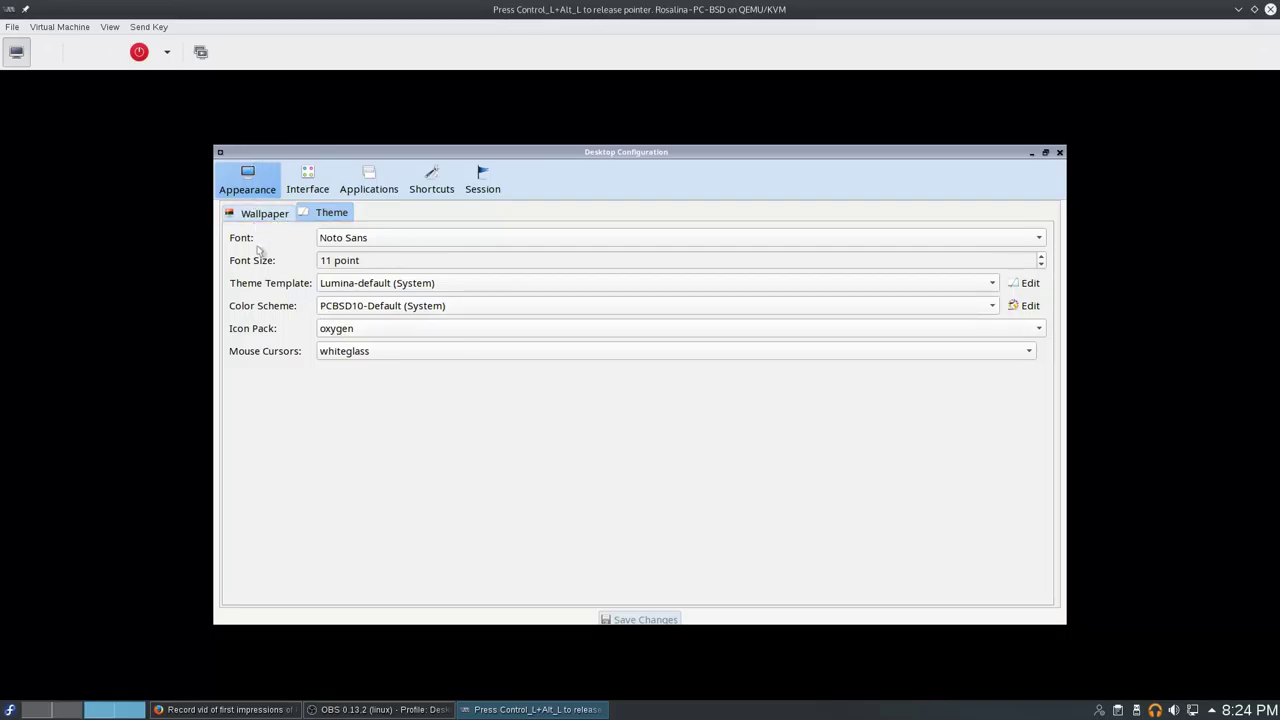
pyautogui.click(336, 284)
pyautogui.click(336, 284)
pyautogui.click(272, 210)
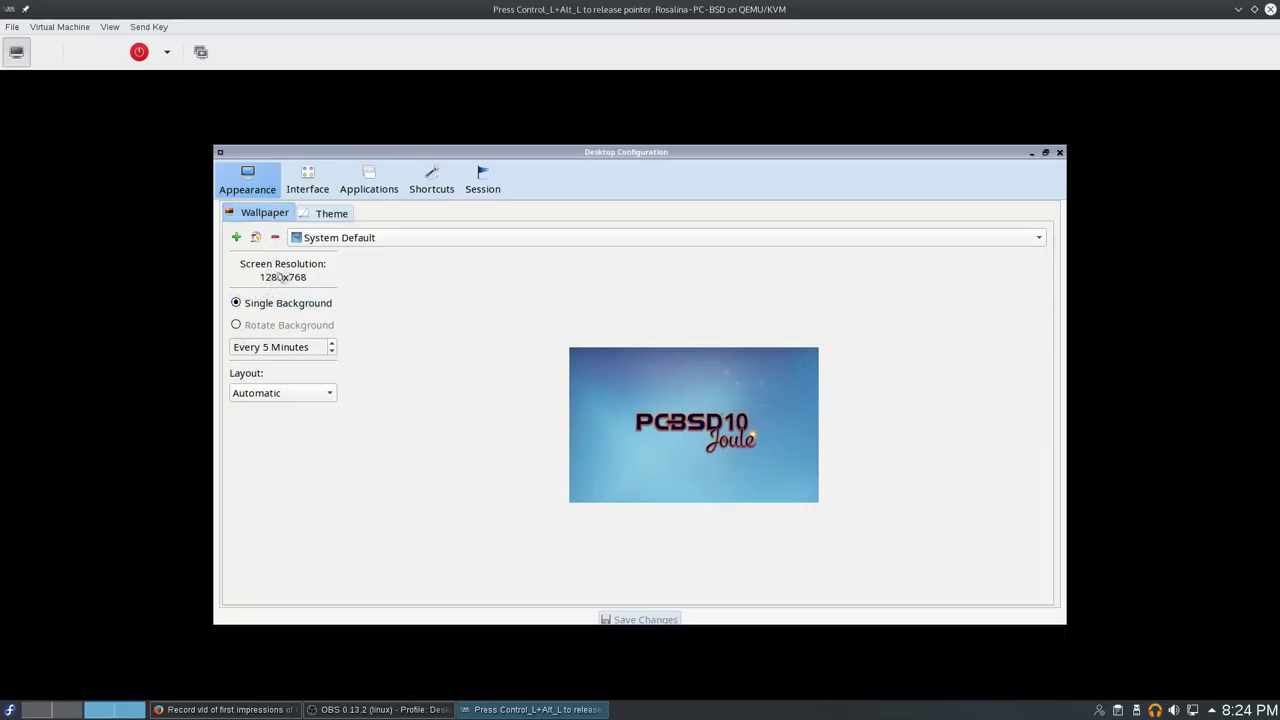
pyautogui.click(285, 394)
pyautogui.click(396, 382)
# Step: Look through the Interface, Applications, Shortcuts and Session settings, and close the Desktop Configuration window
pyautogui.click(308, 180)
pyautogui.click(368, 171)
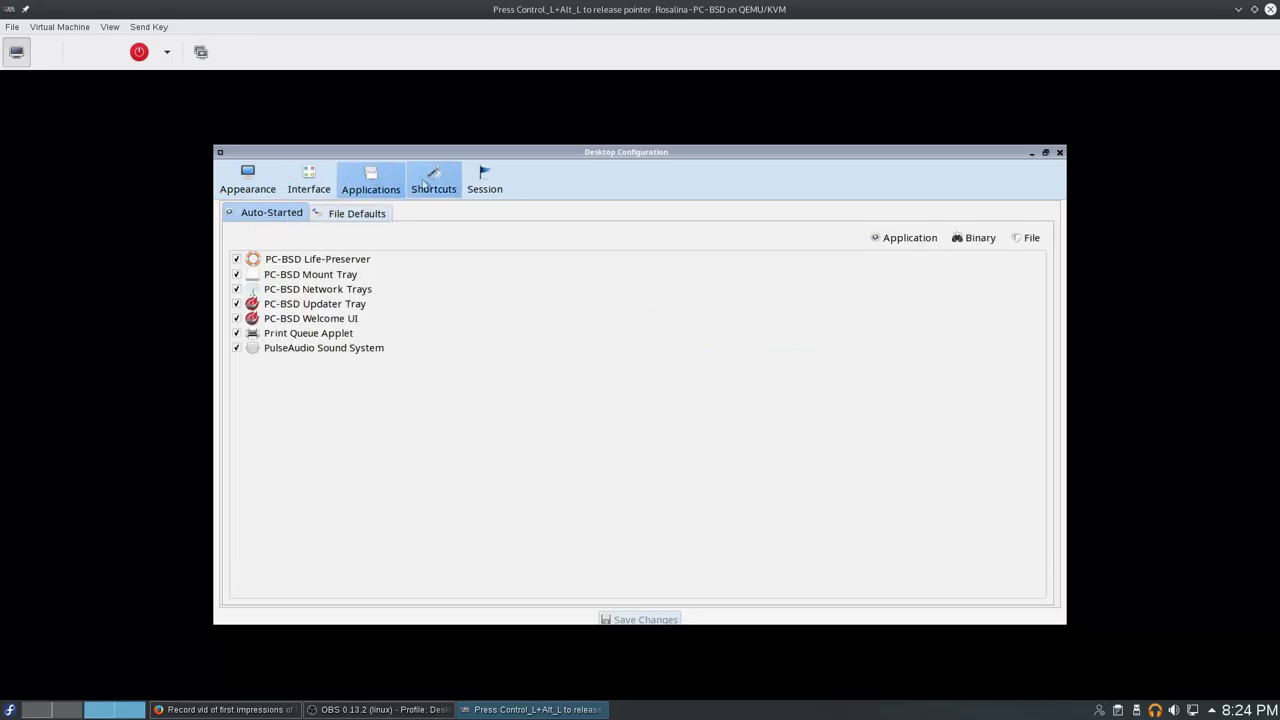
pyautogui.click(438, 182)
pyautogui.click(485, 182)
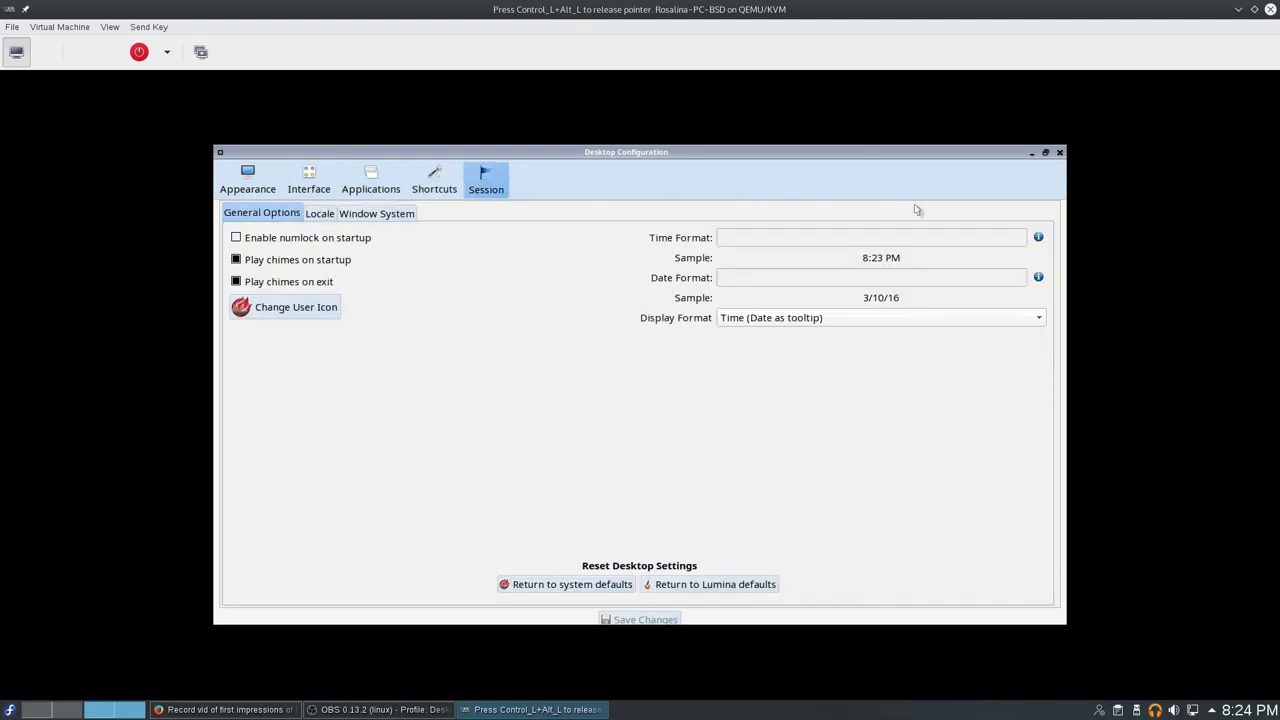
pyautogui.click(1059, 152)
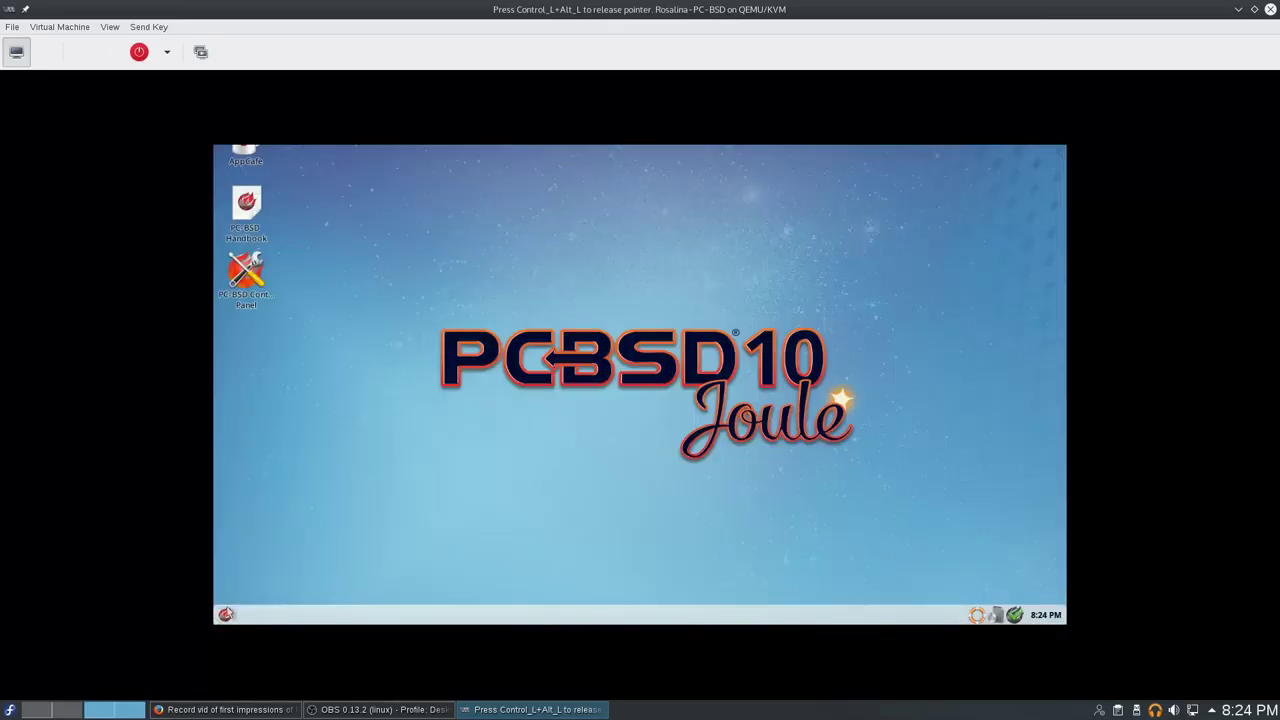
# Step: Browse Lumina's full list of installed applications, from Development through Utility
pyautogui.click(226, 614)
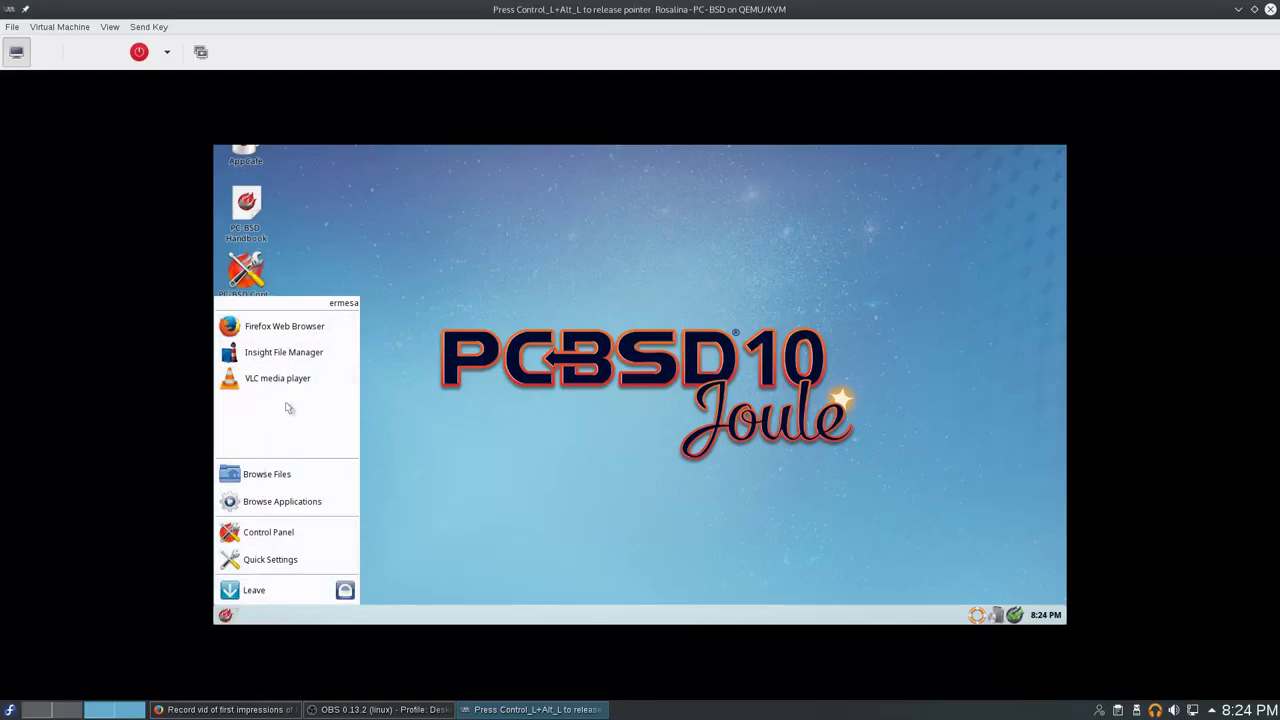
pyautogui.click(300, 508)
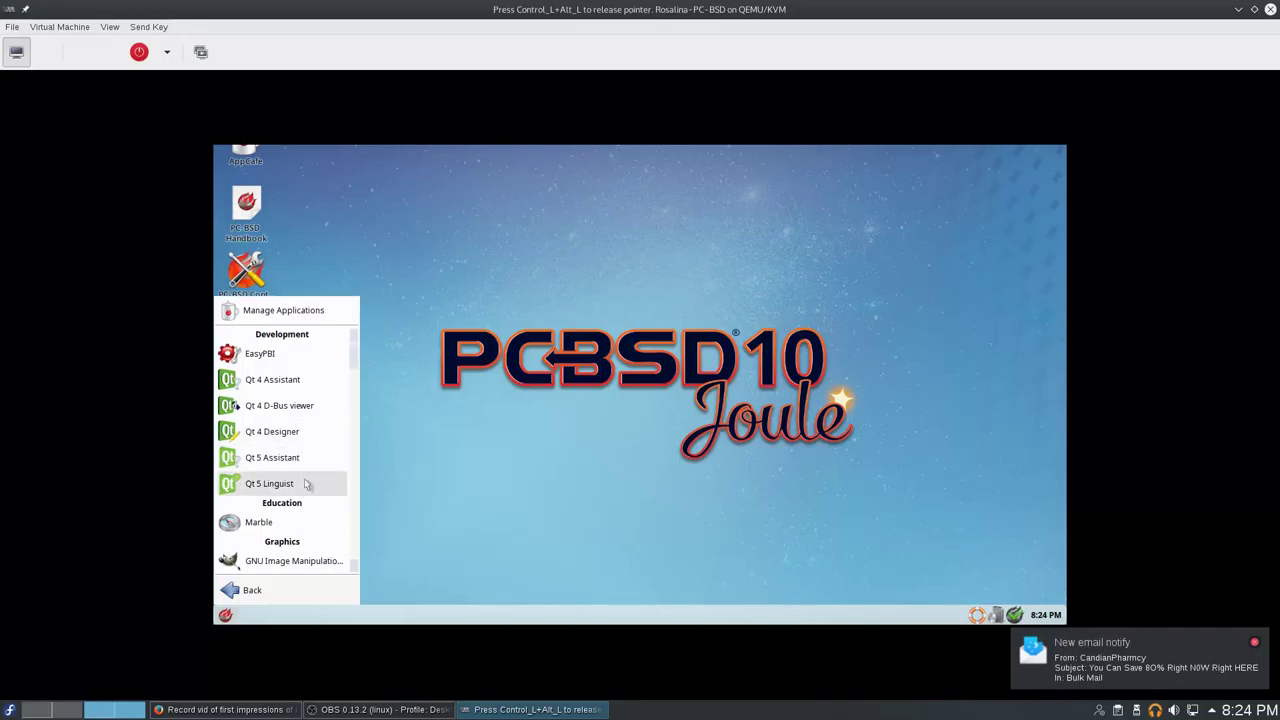
pyautogui.scroll(-3, 307, 484)
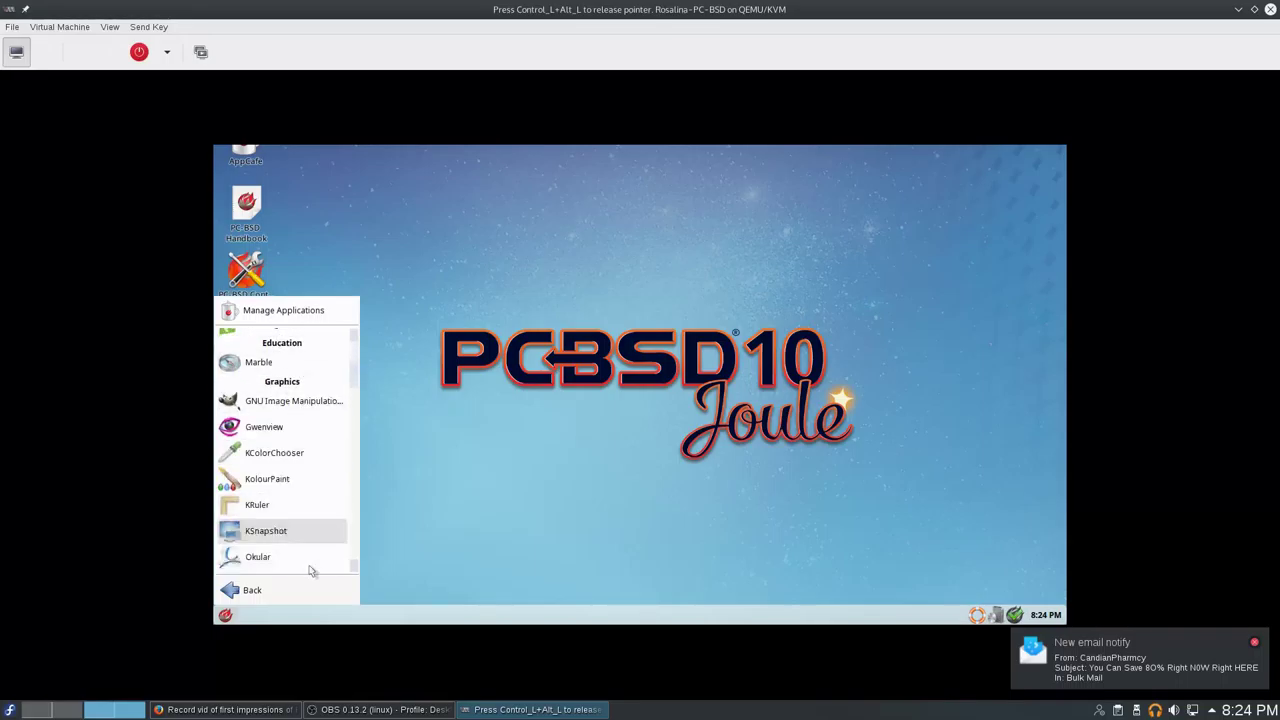
pyautogui.scroll(-5, 285, 445)
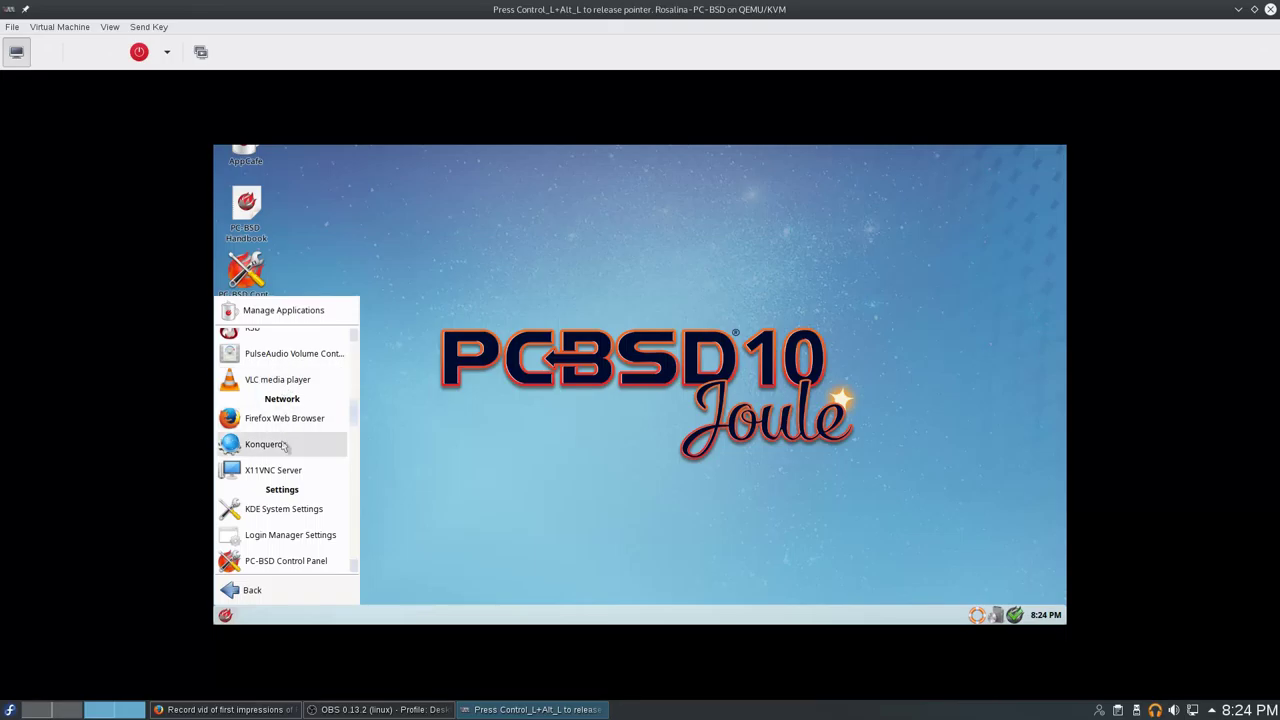
pyautogui.scroll(-3, 285, 445)
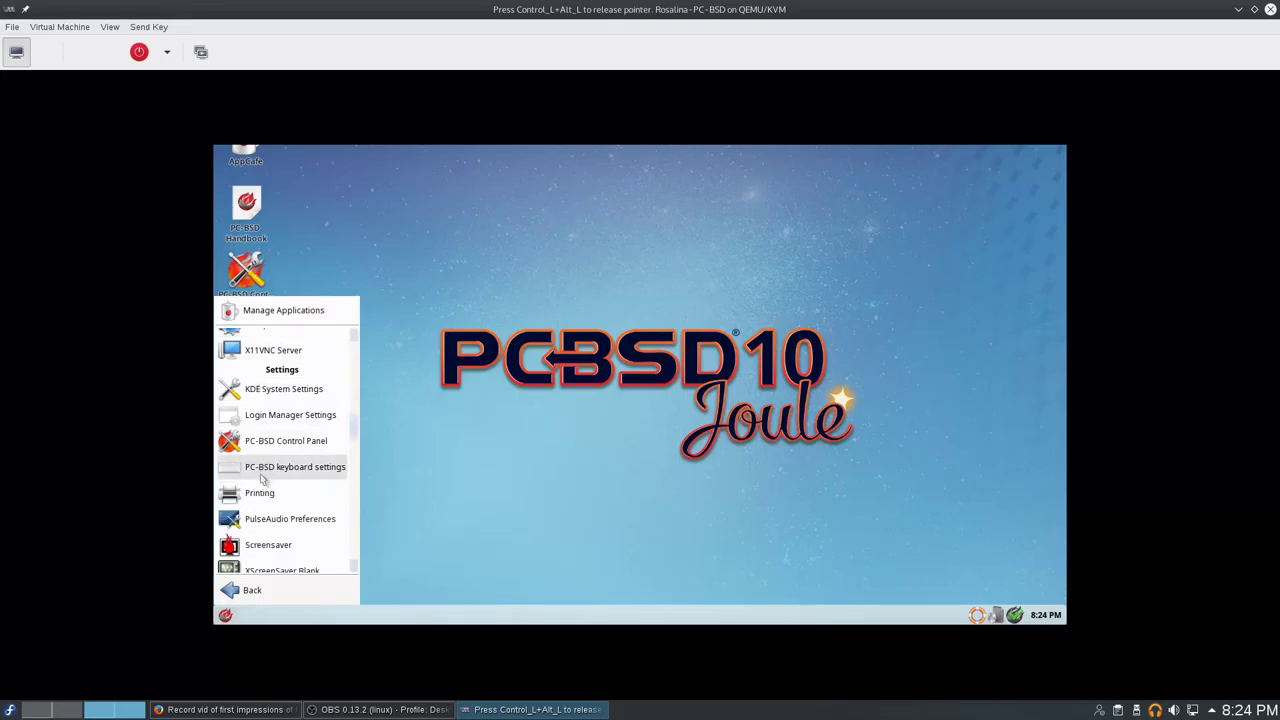
pyautogui.scroll(-5, 262, 480)
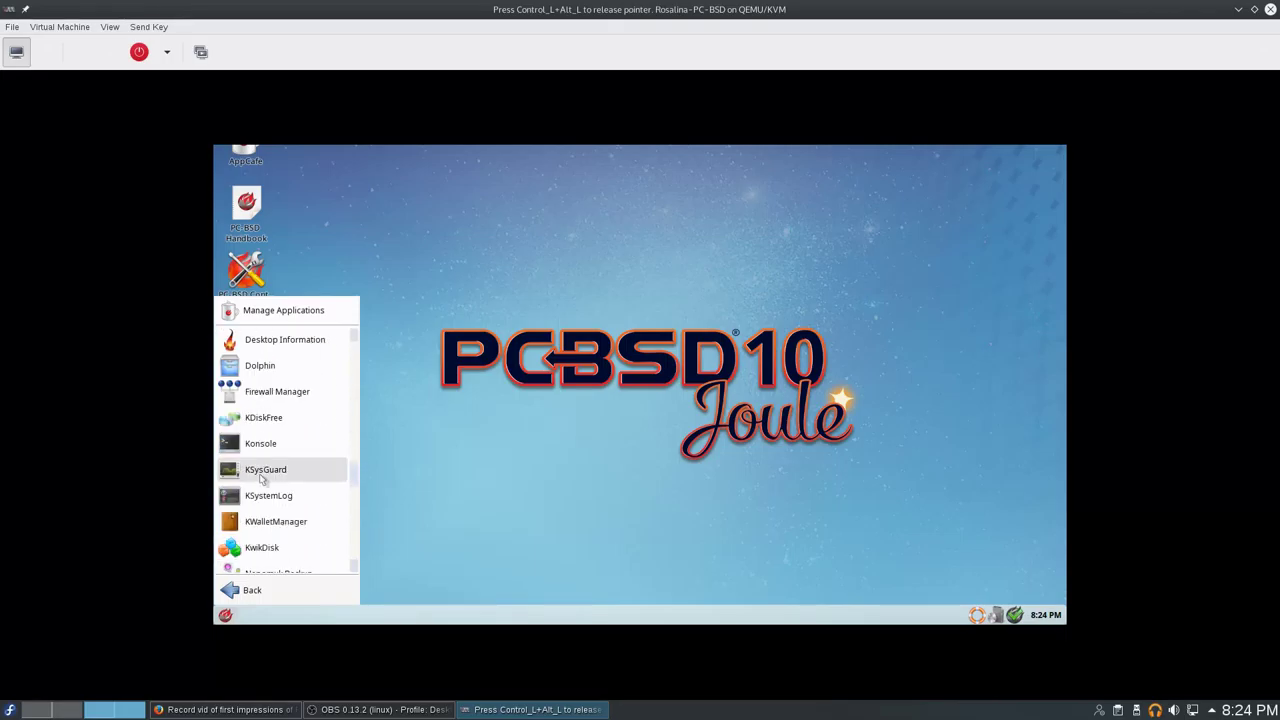
pyautogui.scroll(-8, 262, 480)
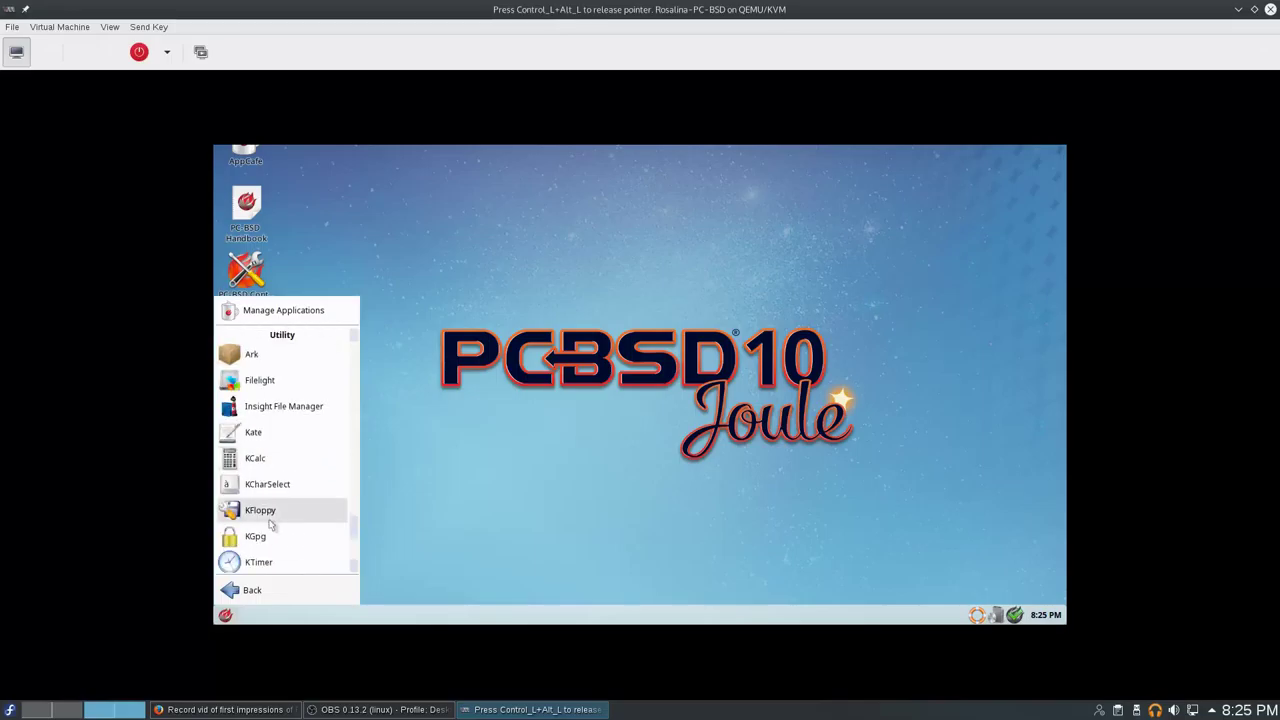
pyautogui.scroll(-1, 270, 520)
pyautogui.scroll(-1, 300, 490)
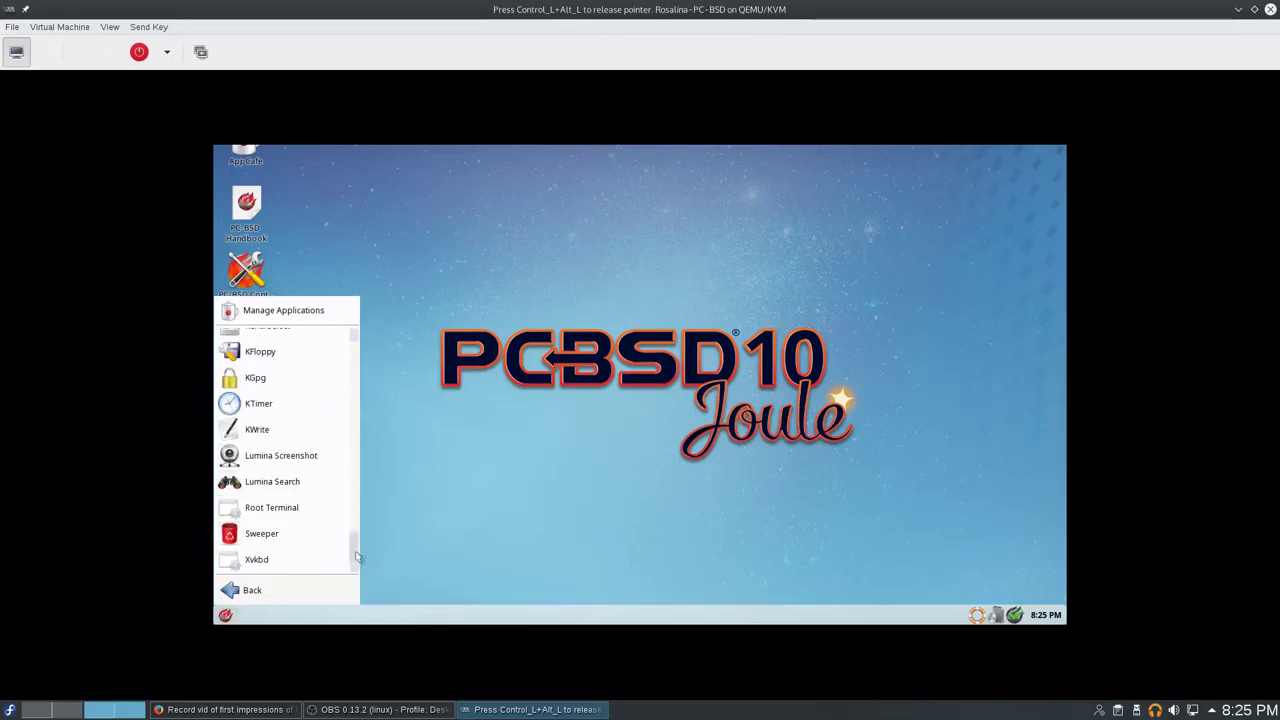
pyautogui.moveTo(357, 557); pyautogui.dragTo(357, 427)
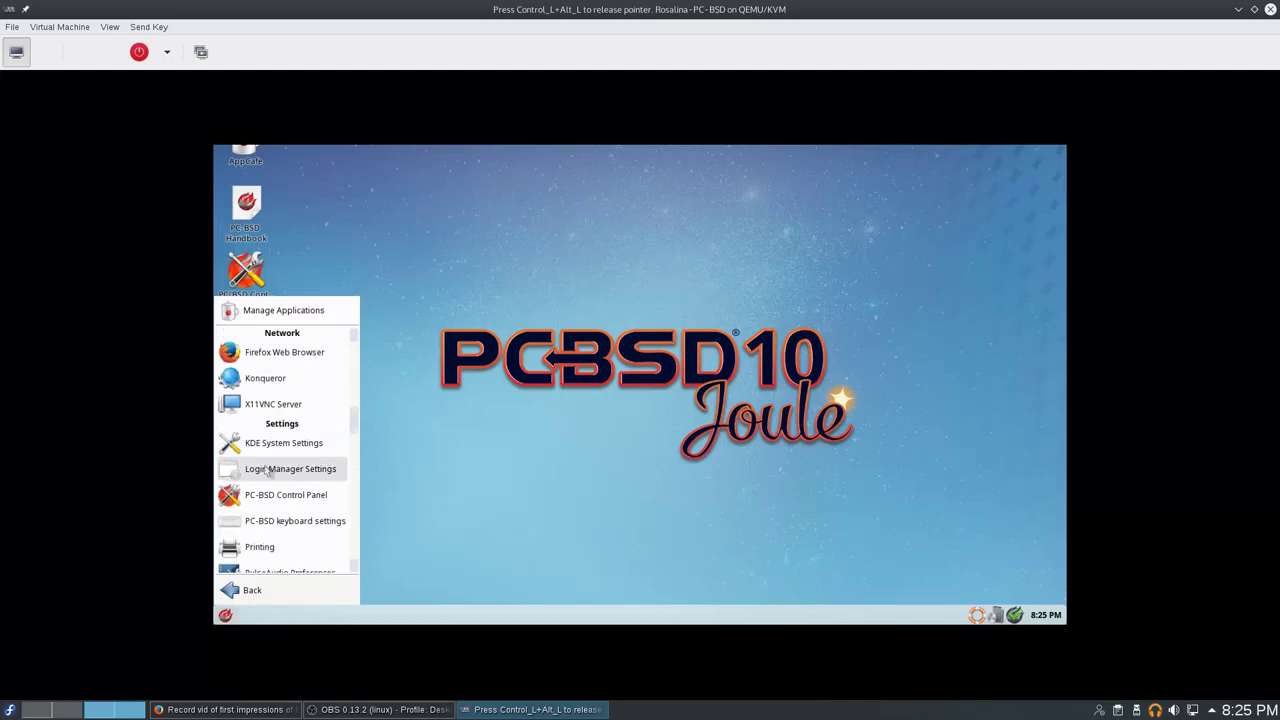
# Step: Try to open Manage Applications without granting system permissions, and close the AppCafe window
pyautogui.click(278, 310)
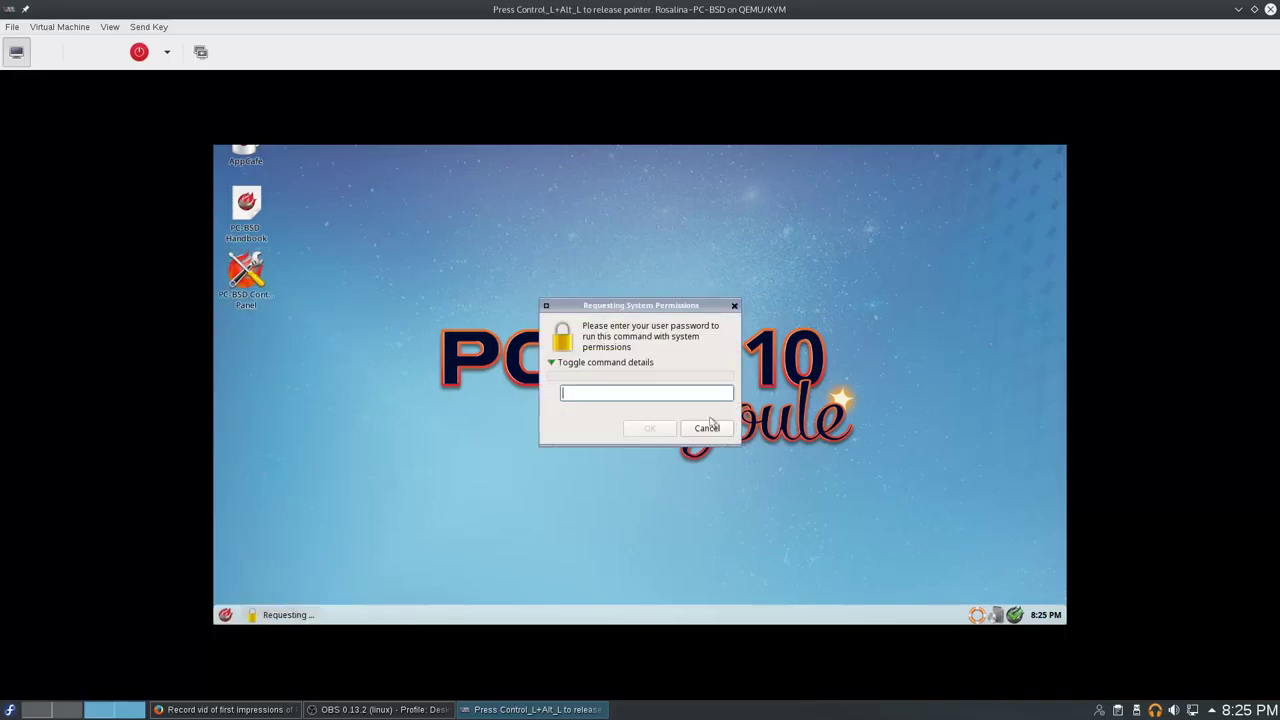
pyautogui.click(710, 428)
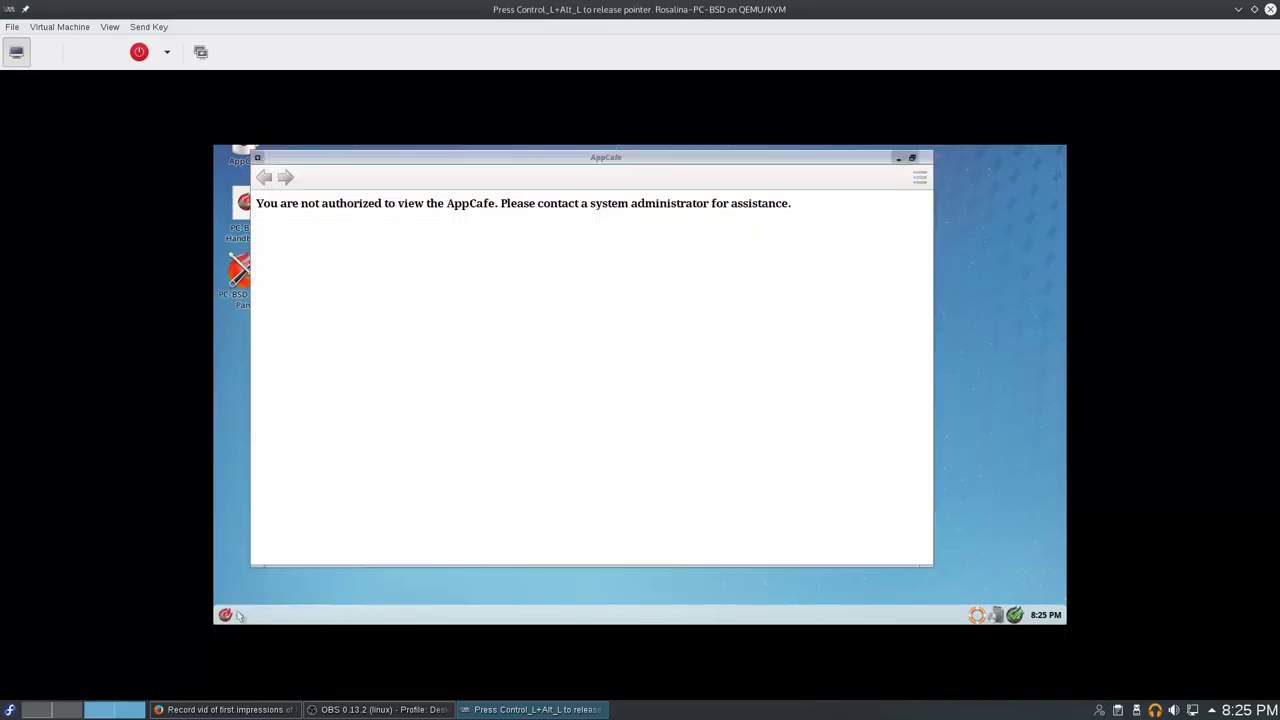
pyautogui.click(228, 613)
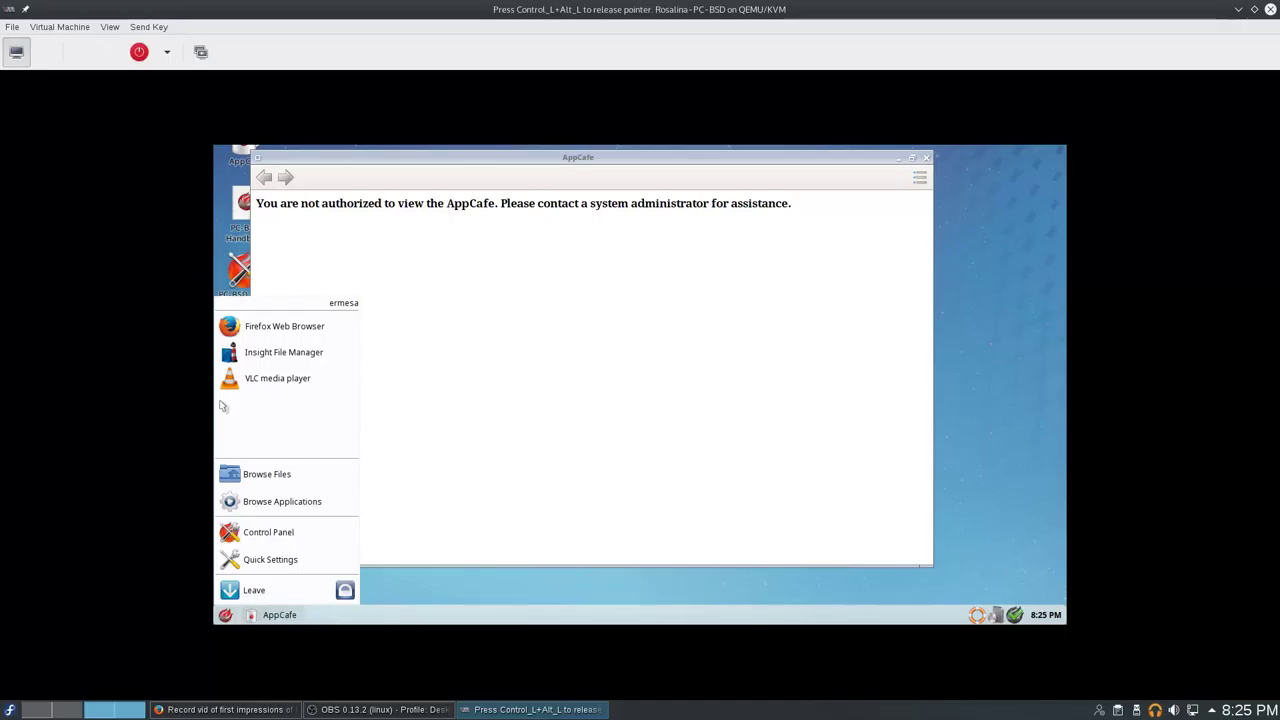
pyautogui.click(780, 450)
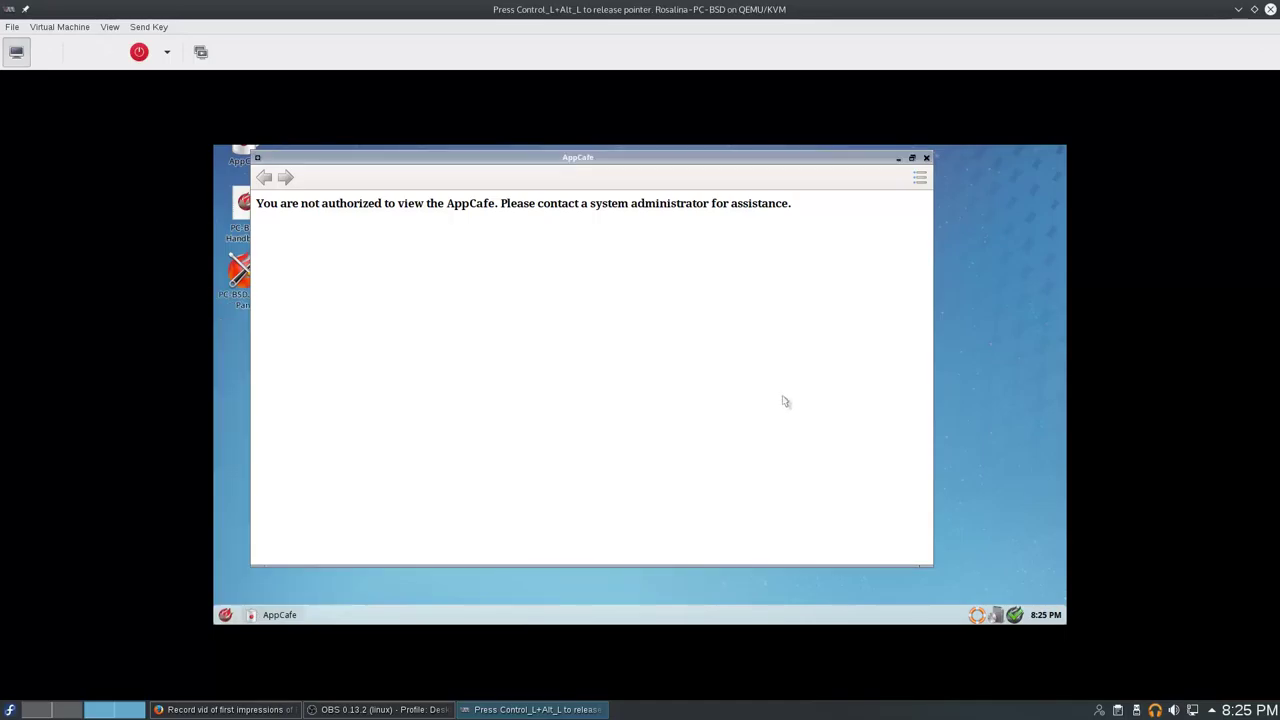
pyautogui.click(926, 158)
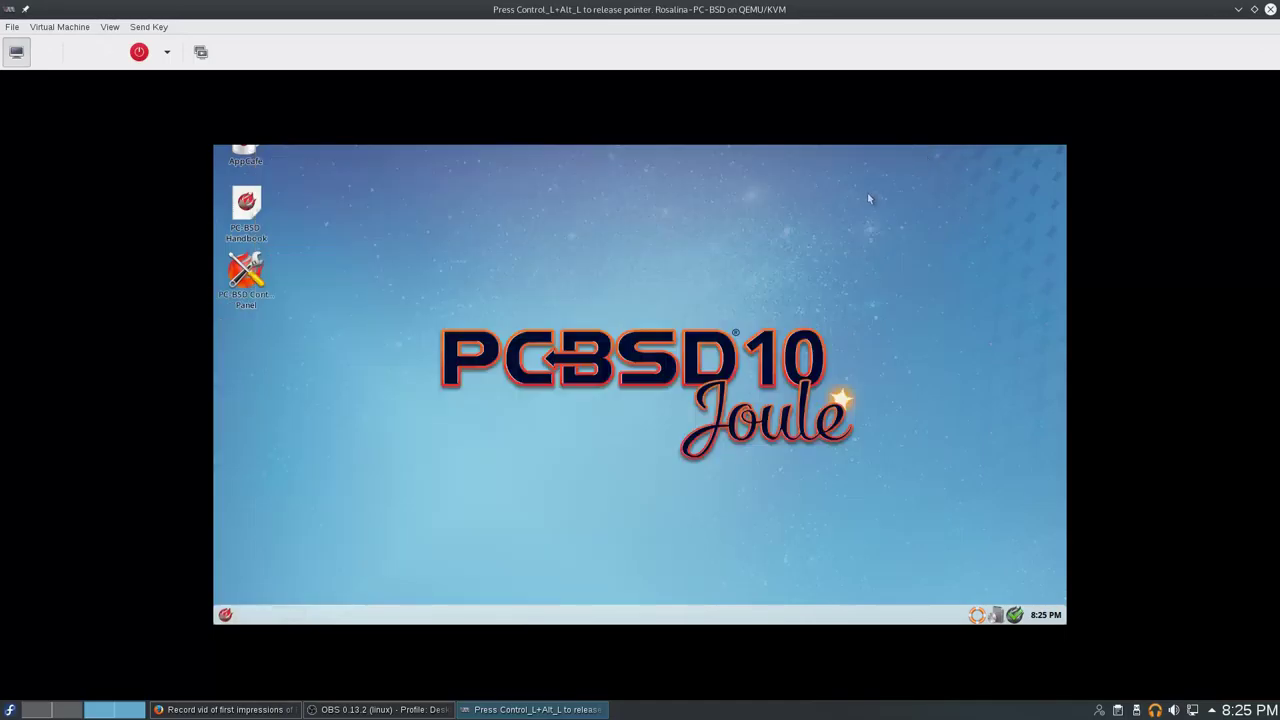
# Step: Search Lumina's applications for "fire" and launch Firefox Web Browser from the search window
pyautogui.hotkey('alt', 'F2')
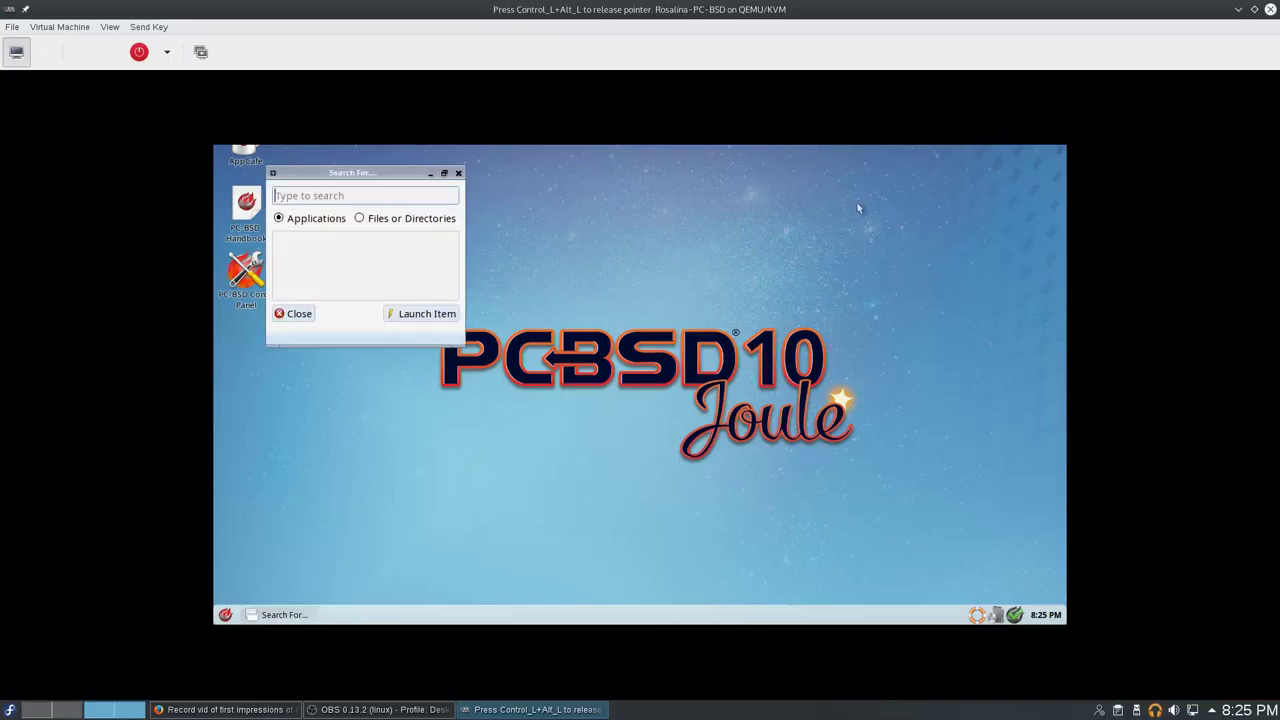
pyautogui.write('fir')
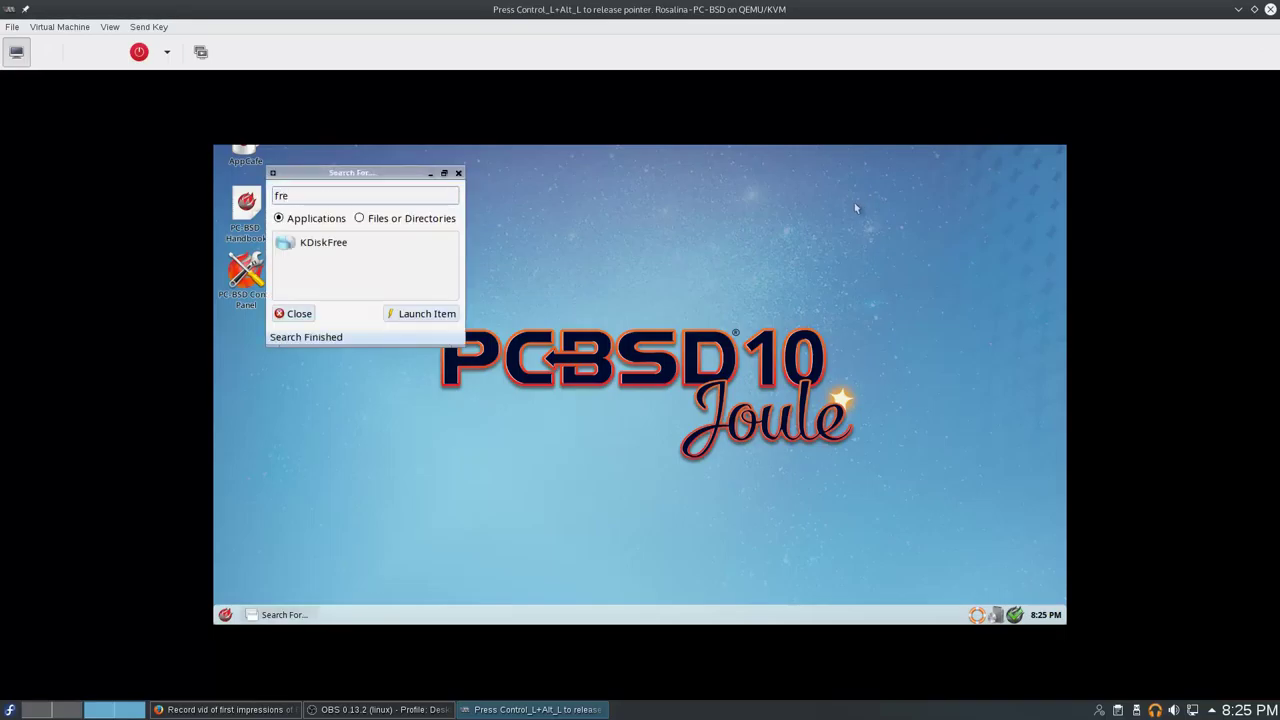
pyautogui.press('BackSpace')
pyautogui.press('BackSpace')
pyautogui.write('ire')
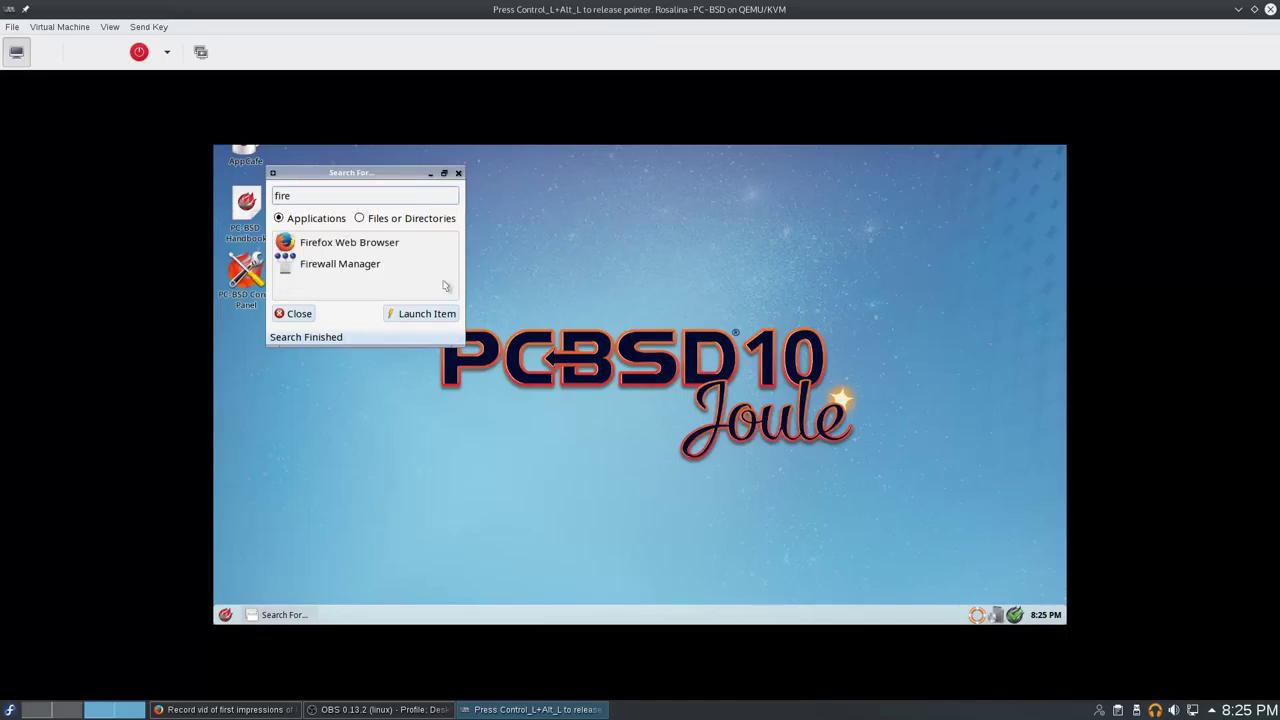
pyautogui.click(398, 246)
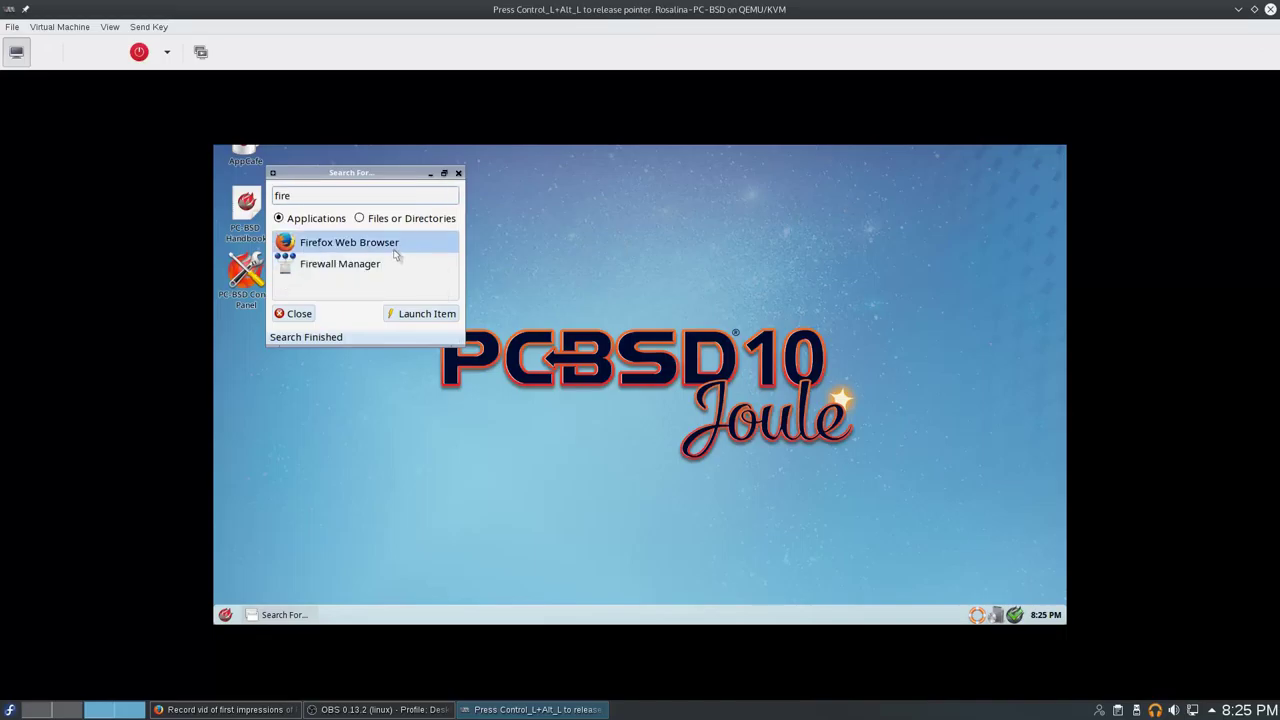
pyautogui.click(408, 321)
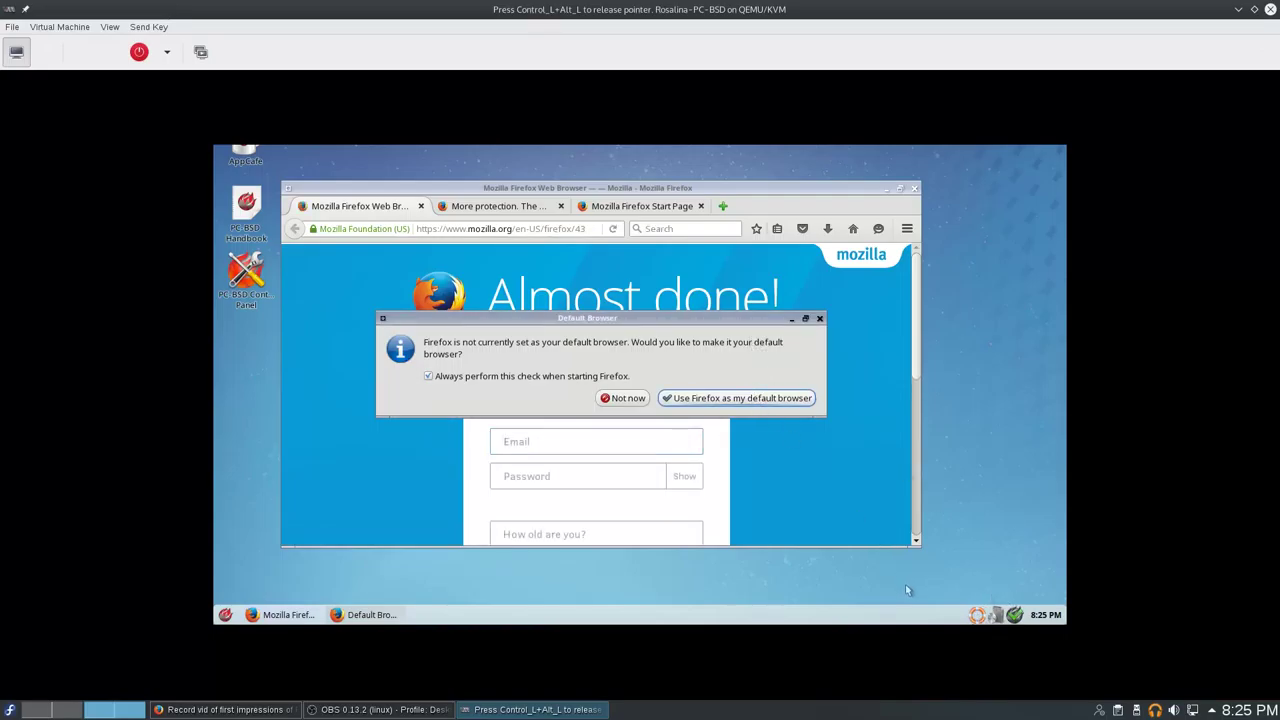
# Step: Check the Life Preserver and Mount Tray menus, and dismiss Firefox's default browser prompt
pyautogui.rightClick(976, 616)
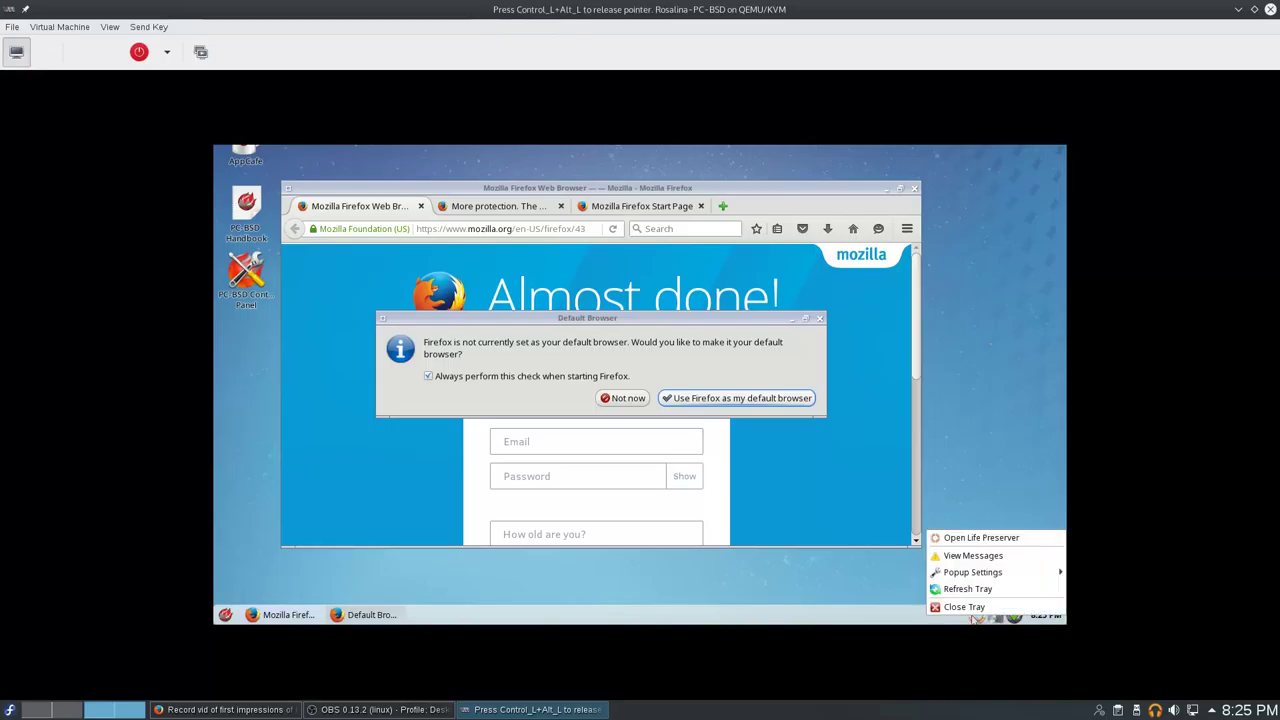
pyautogui.click(960, 474)
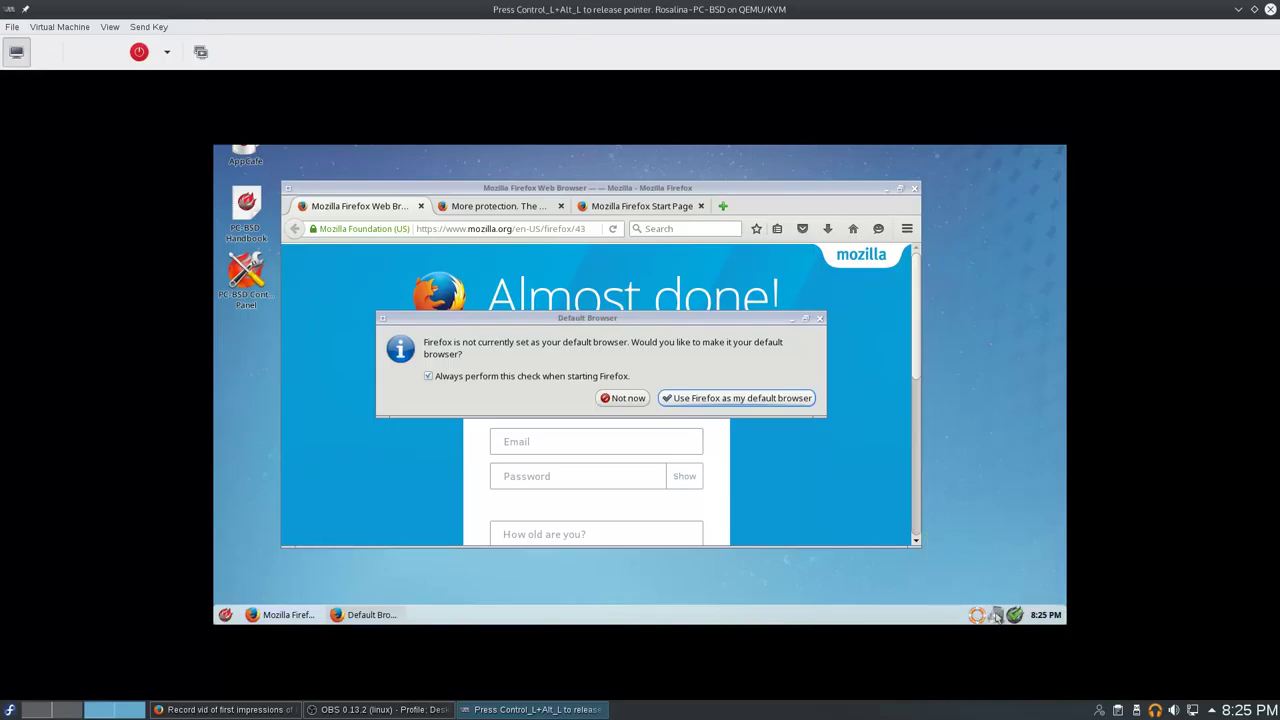
pyautogui.click(997, 616)
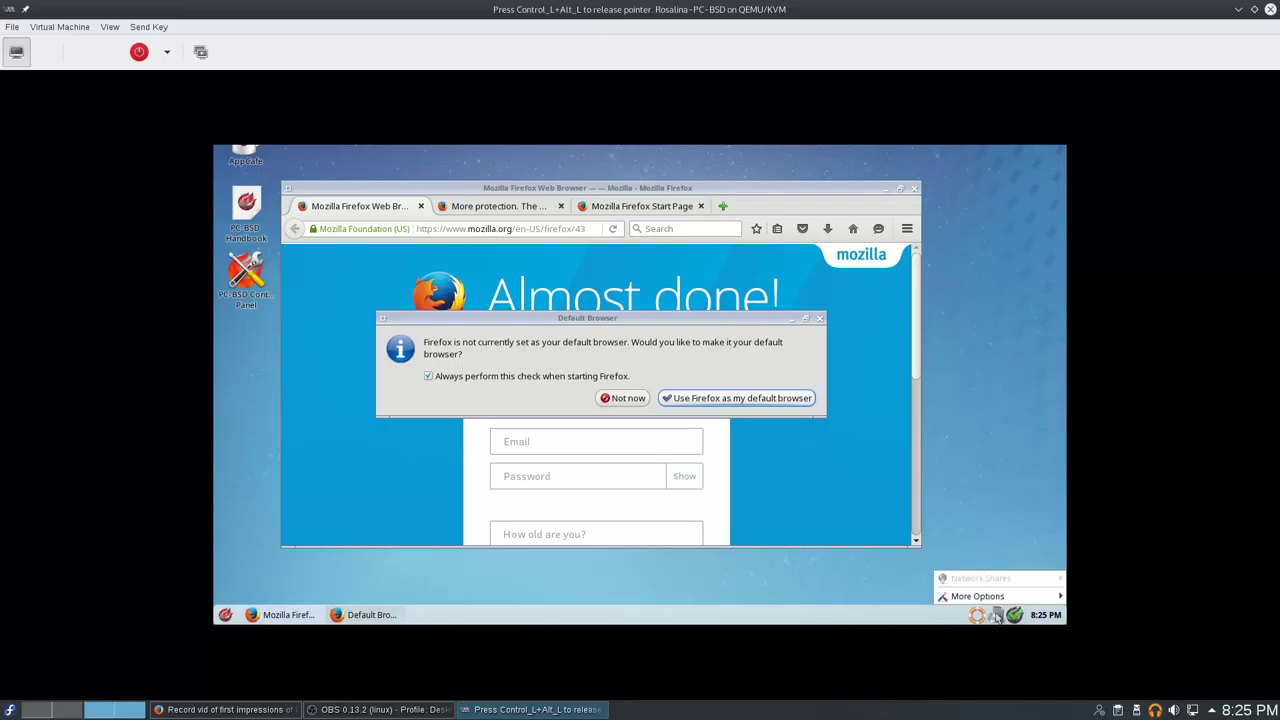
pyautogui.press('Escape')
pyautogui.press('Escape')
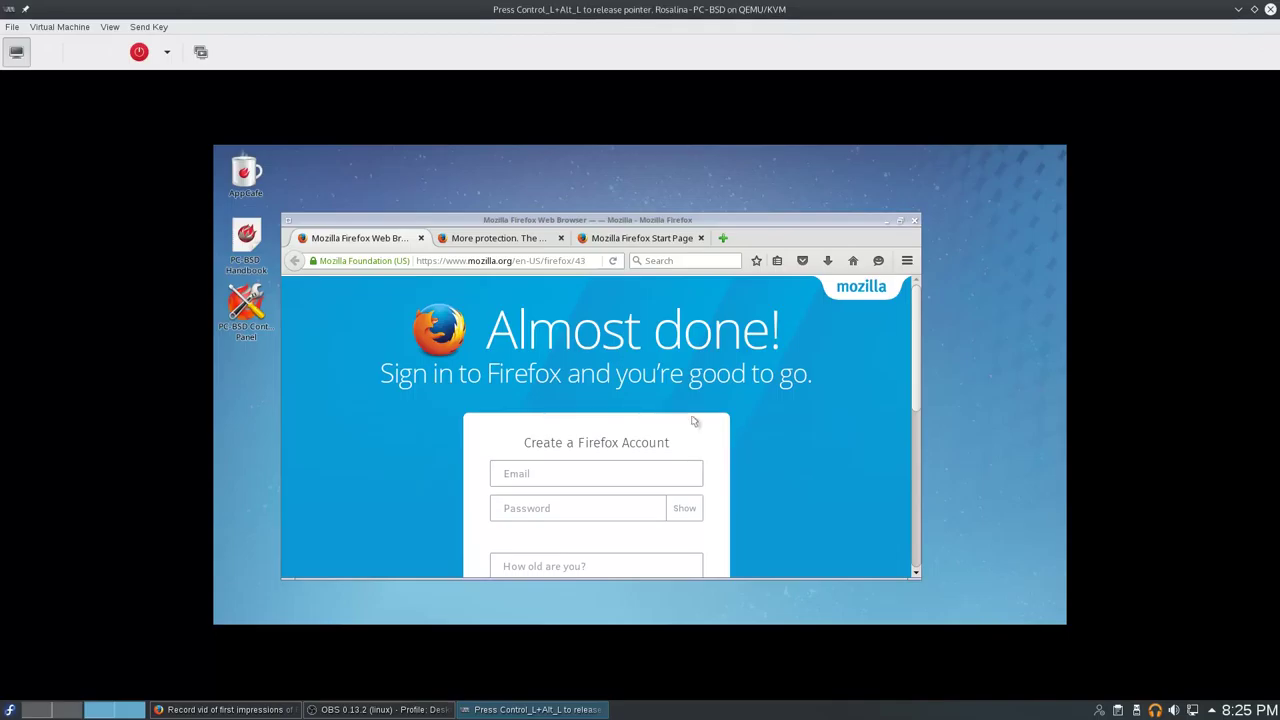
# Step: Maximize the Firefox window to view its first-run page, and close the browser with all its tabs
pyautogui.click(899, 220)
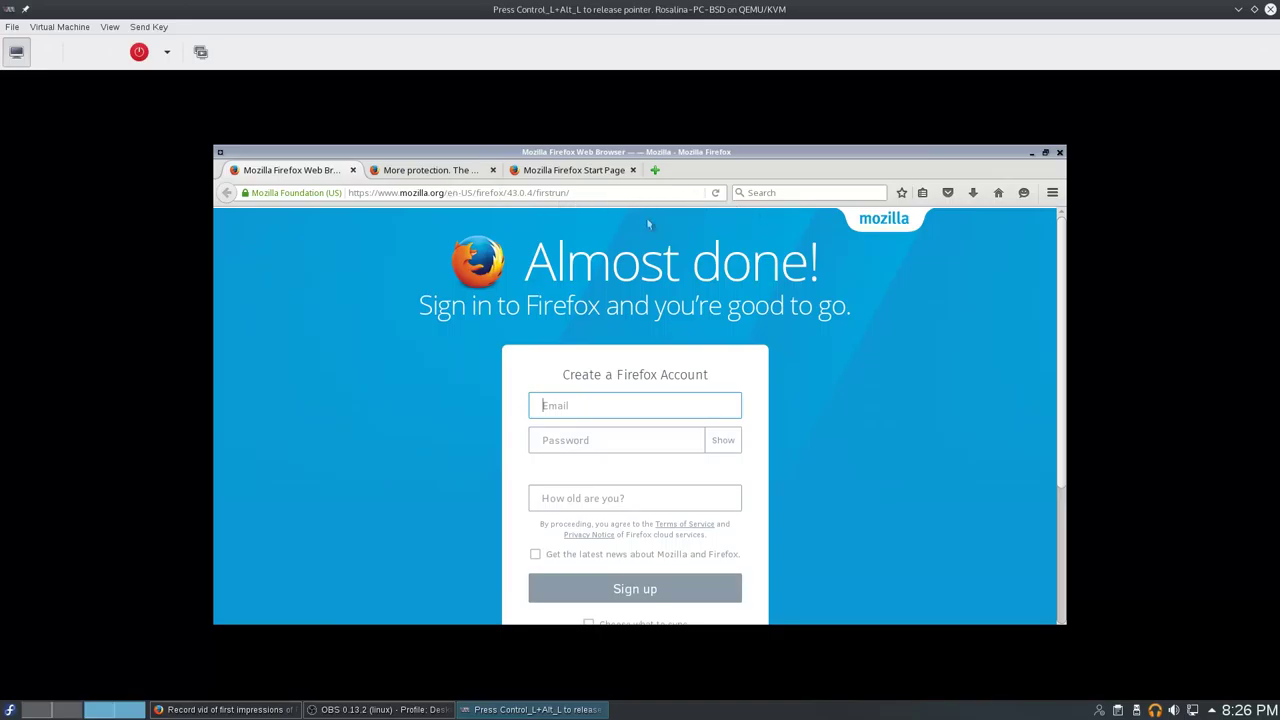
pyautogui.click(1059, 152)
pyautogui.click(750, 424)
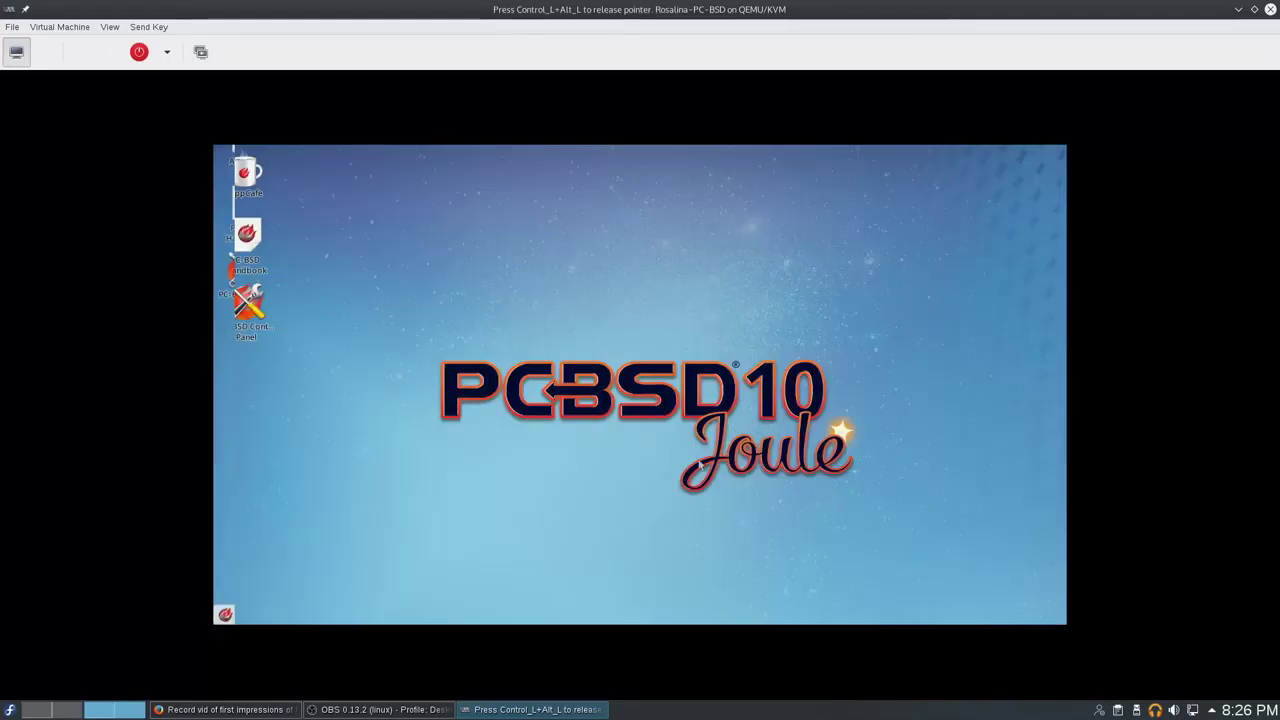